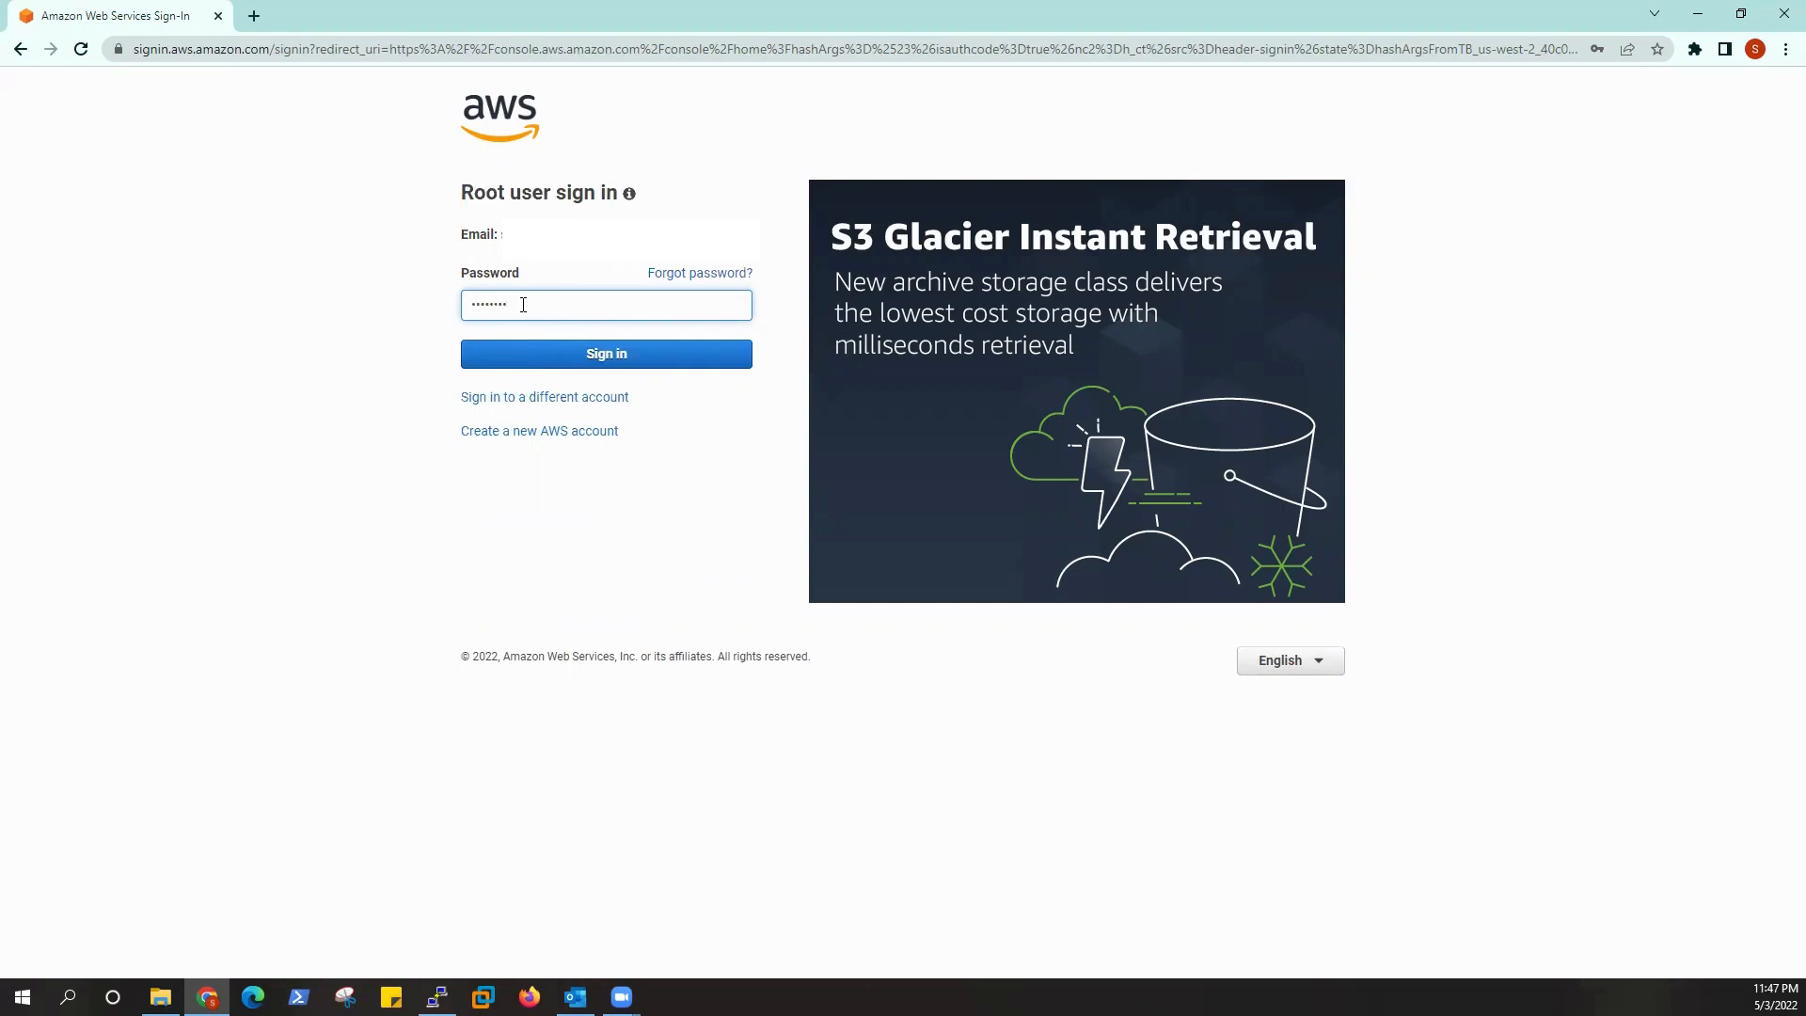
- Sign in to the AWS console as root user and open the EC2 service dashboard
key("Return")
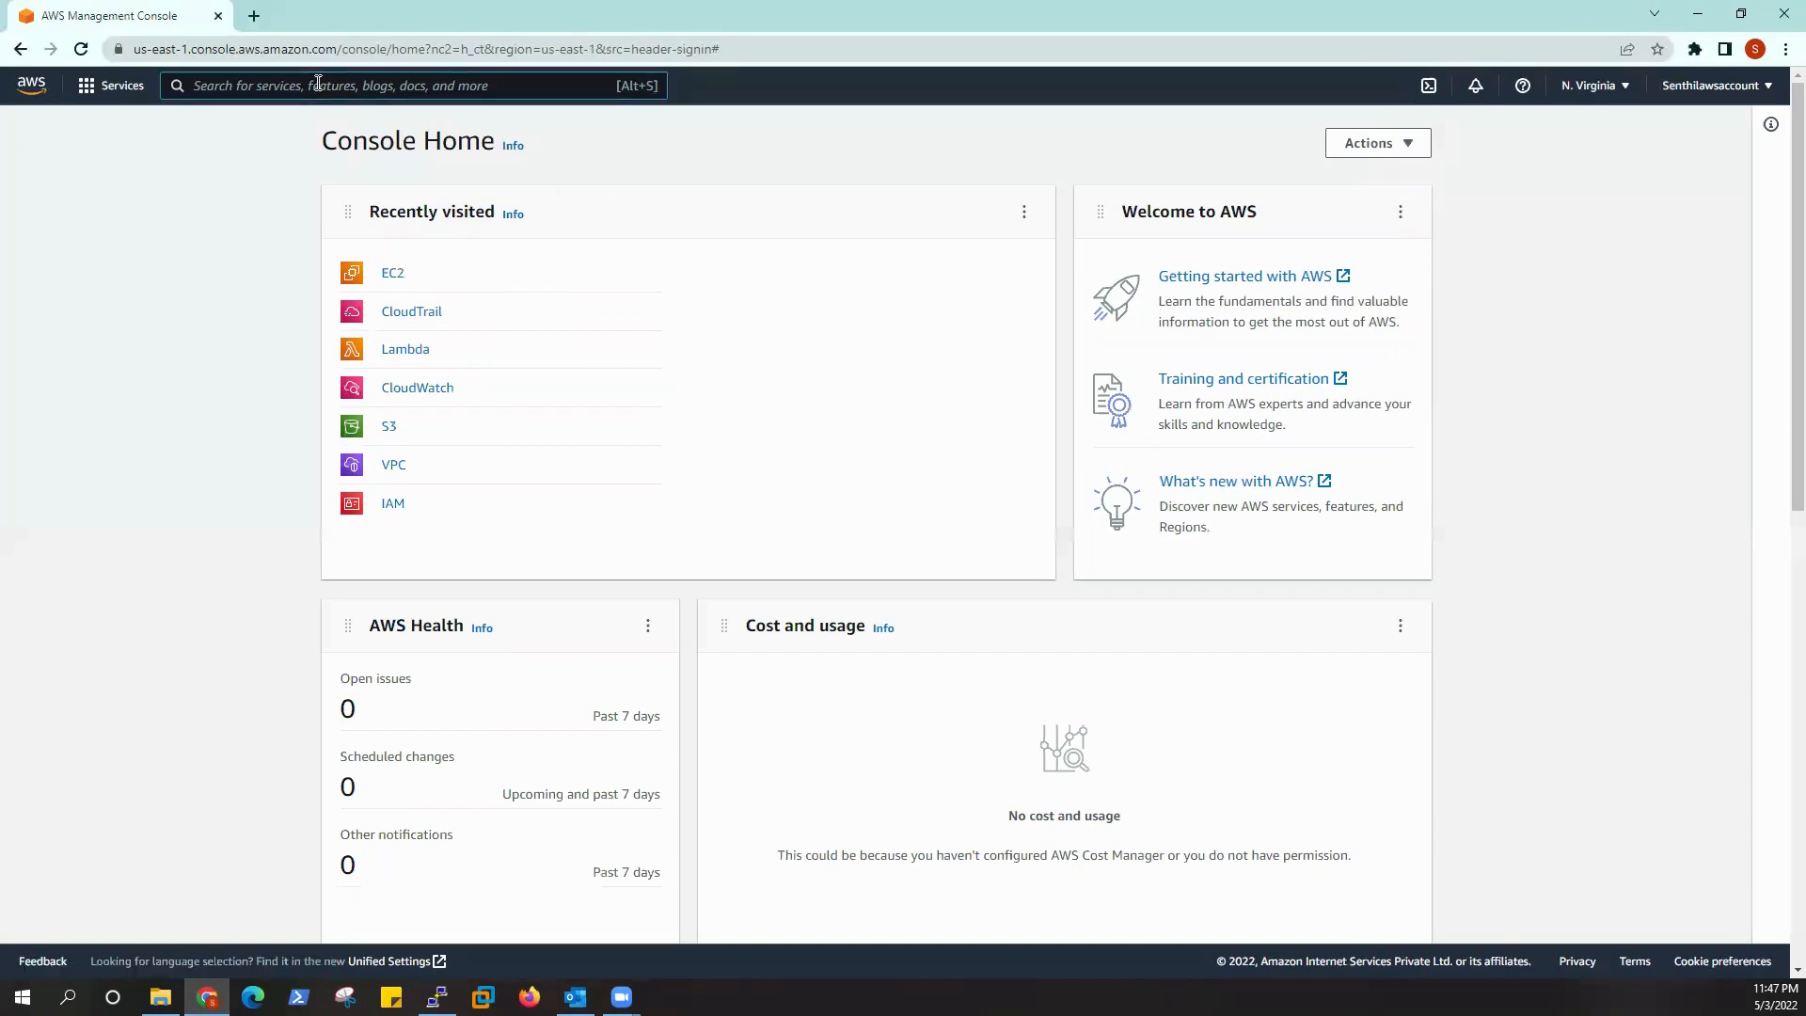
type("E")
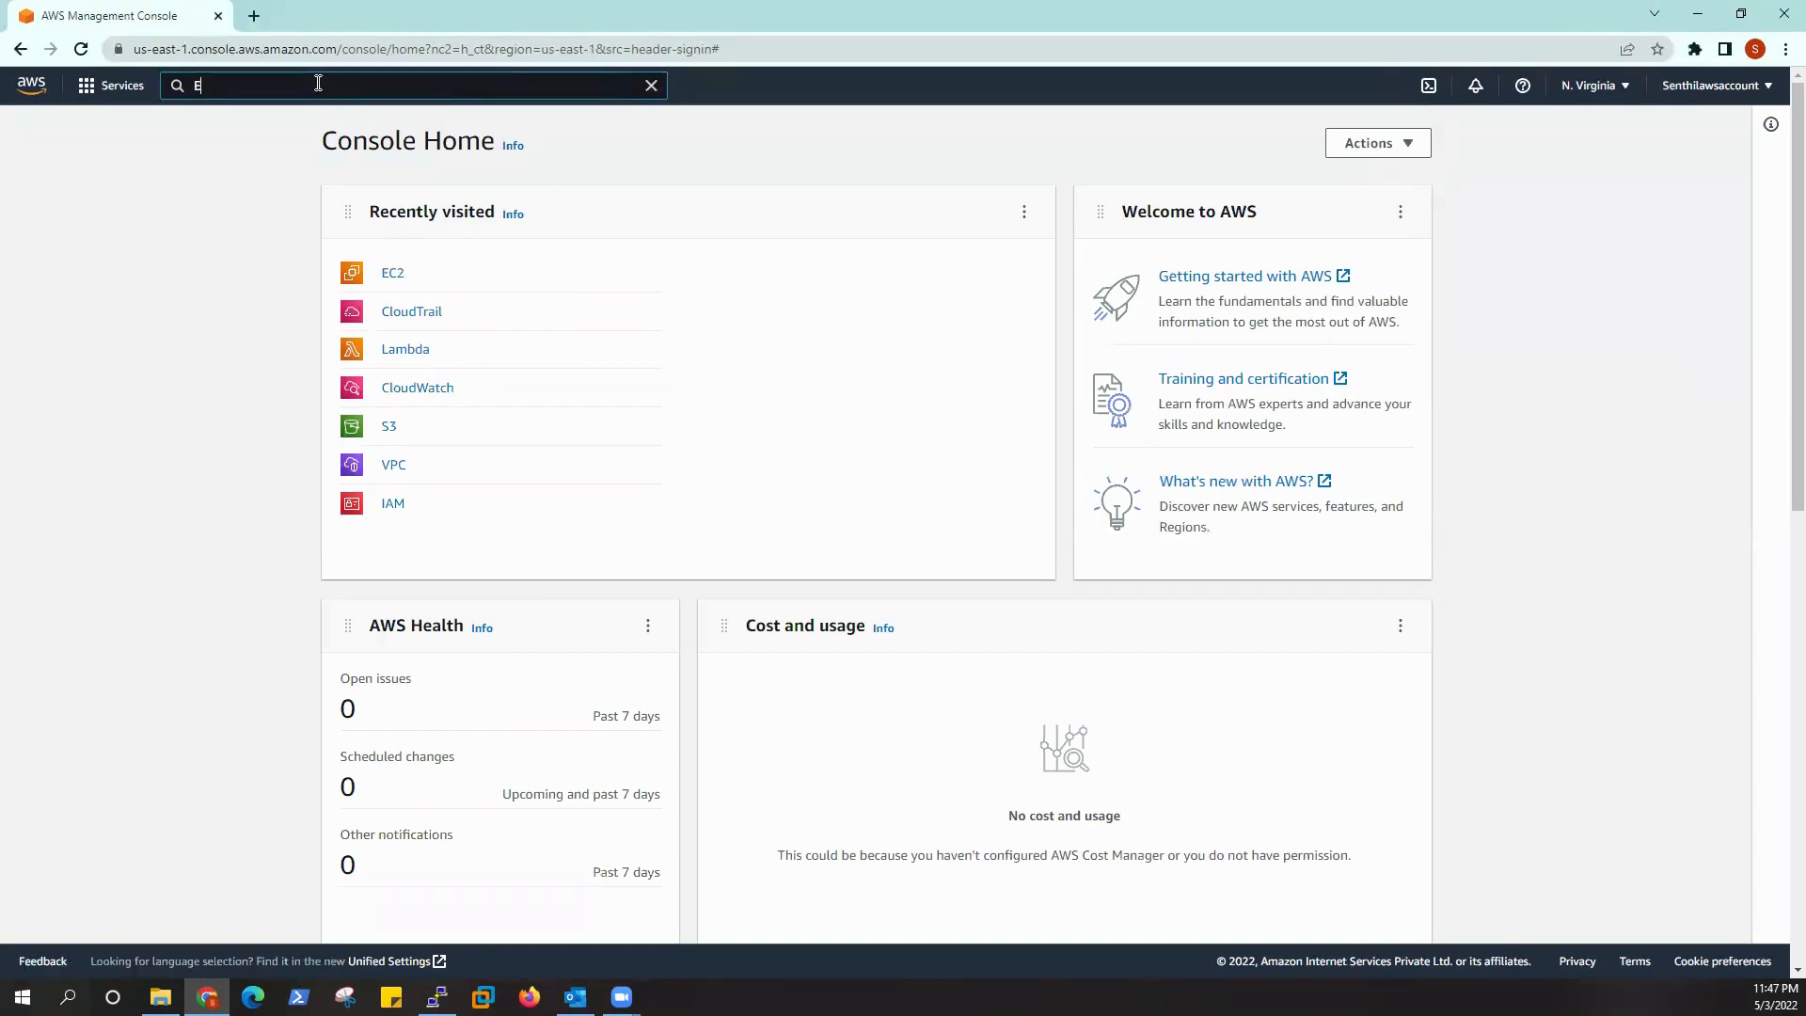
type("C2")
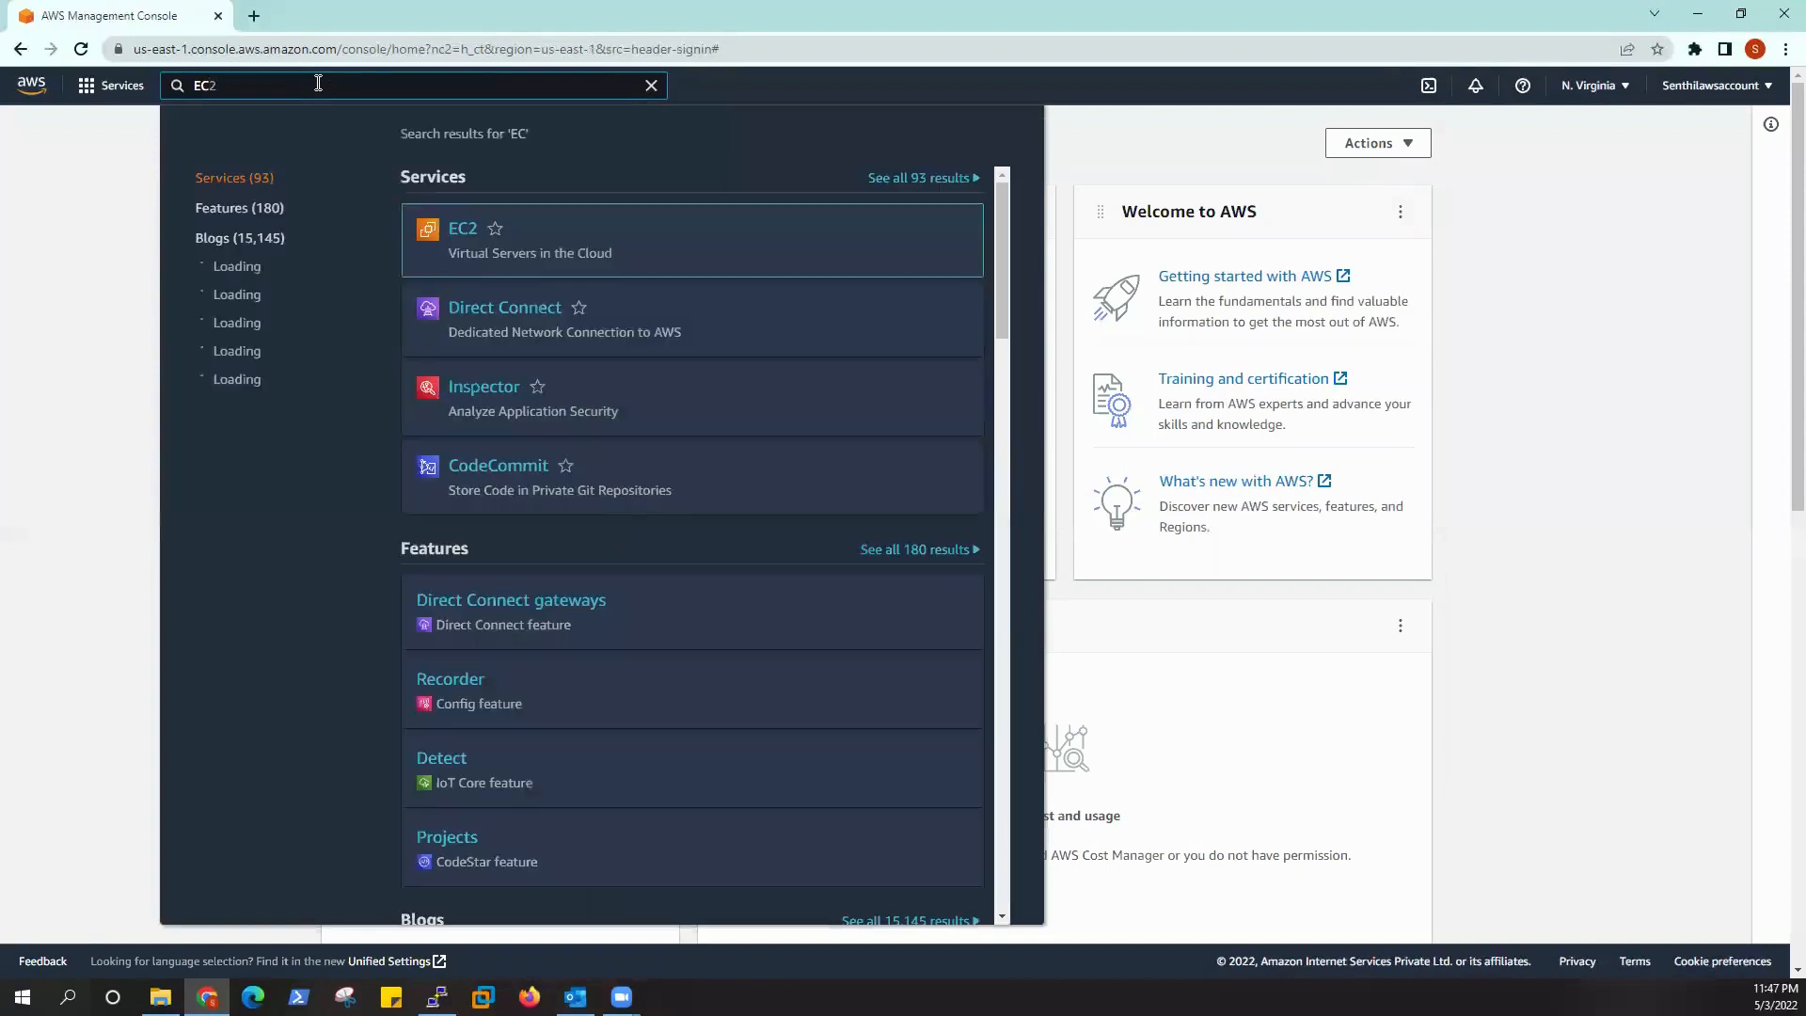
mouse_move(464, 236)
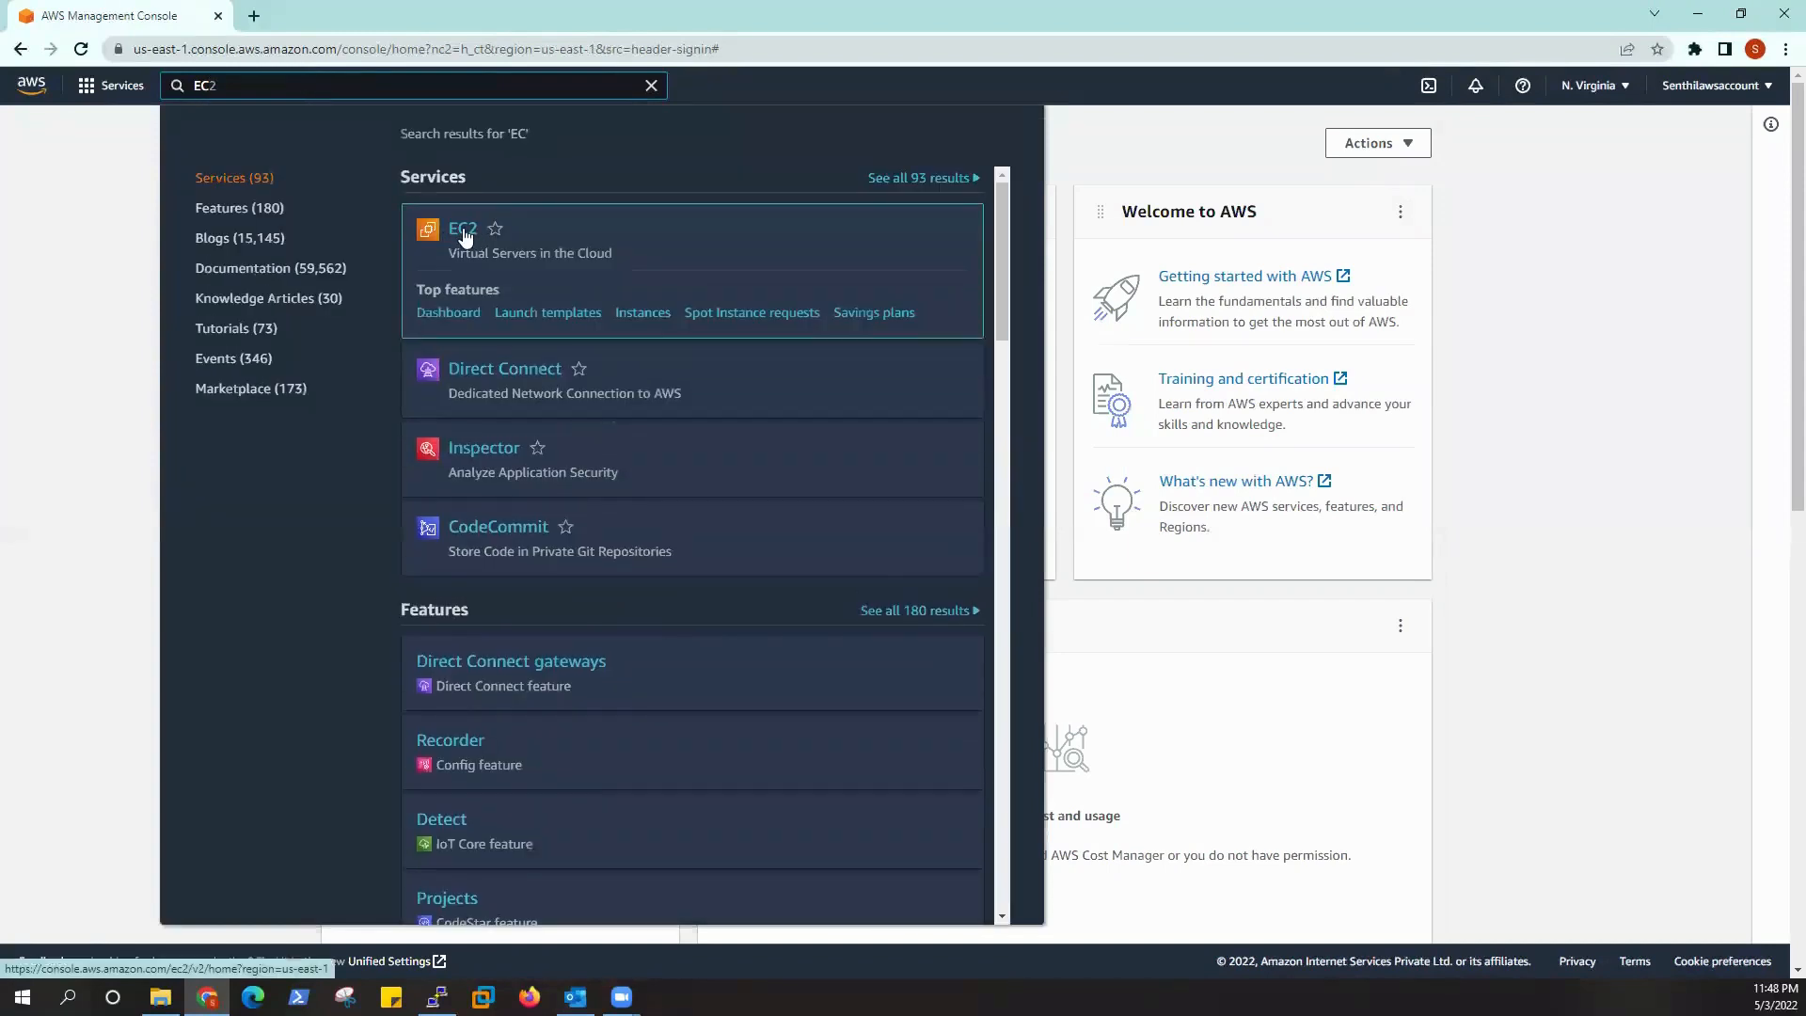
left_click(94, 97)
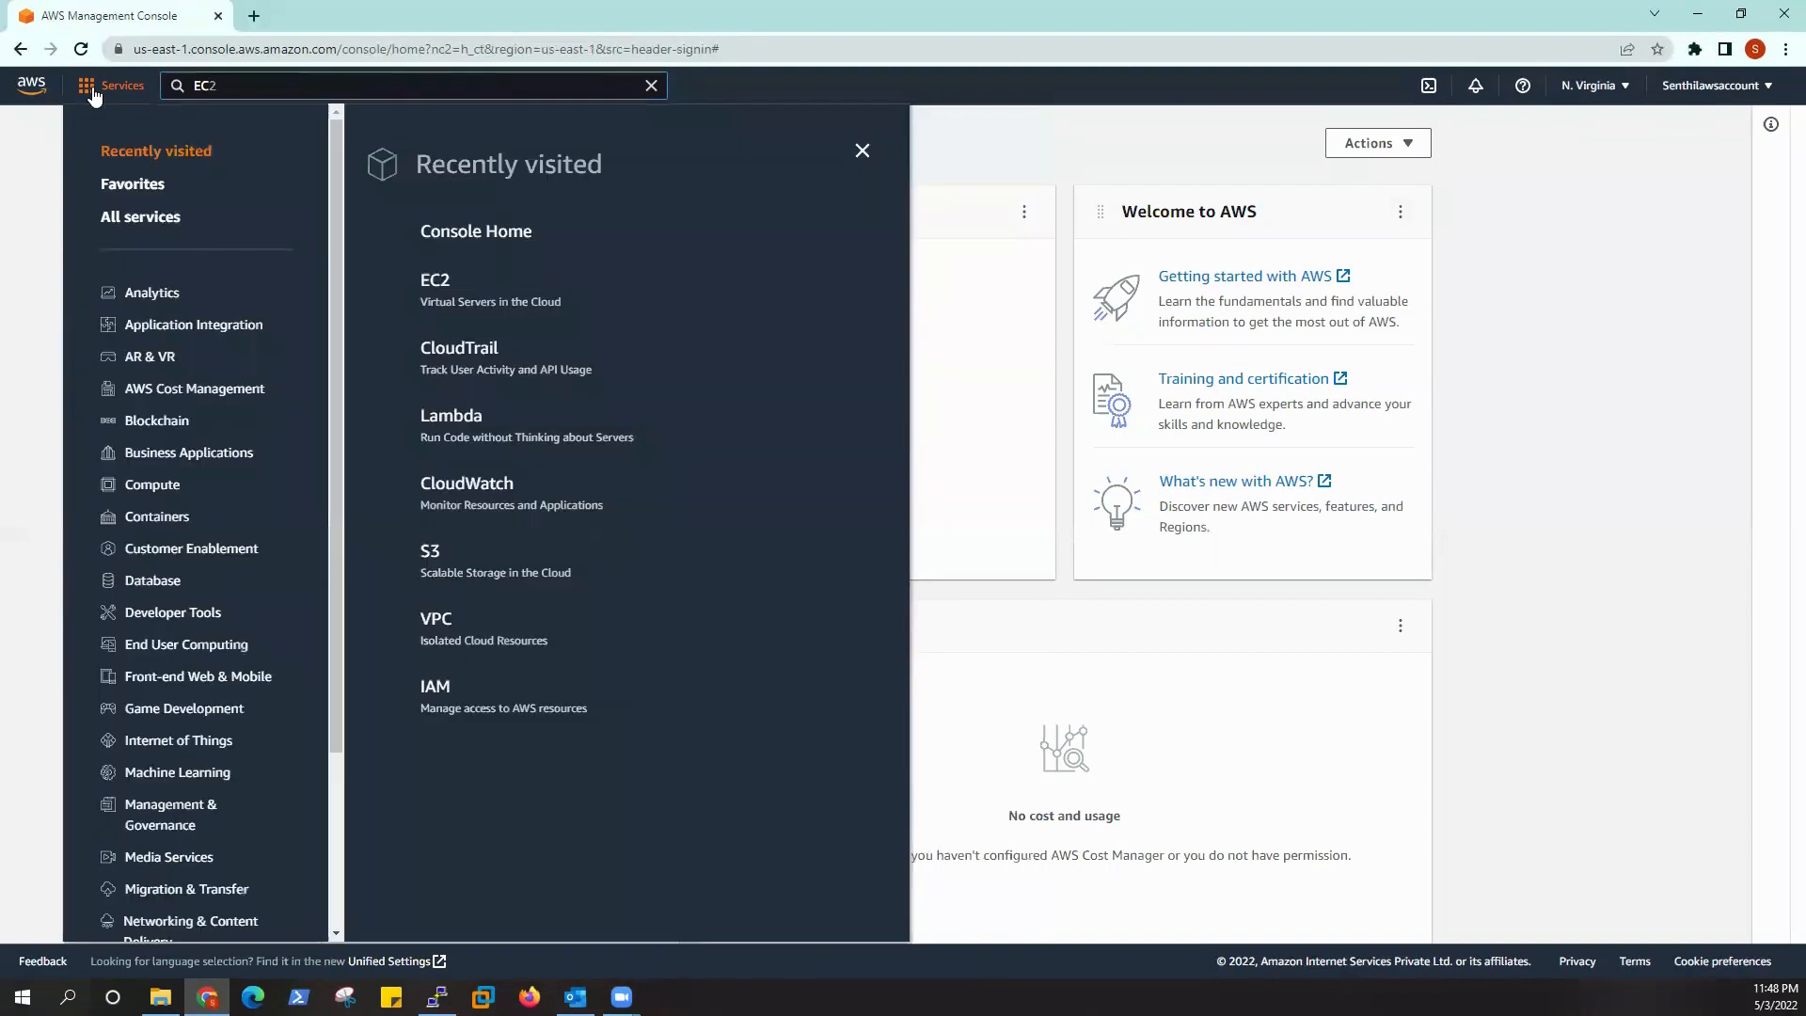
left_click(436, 283)
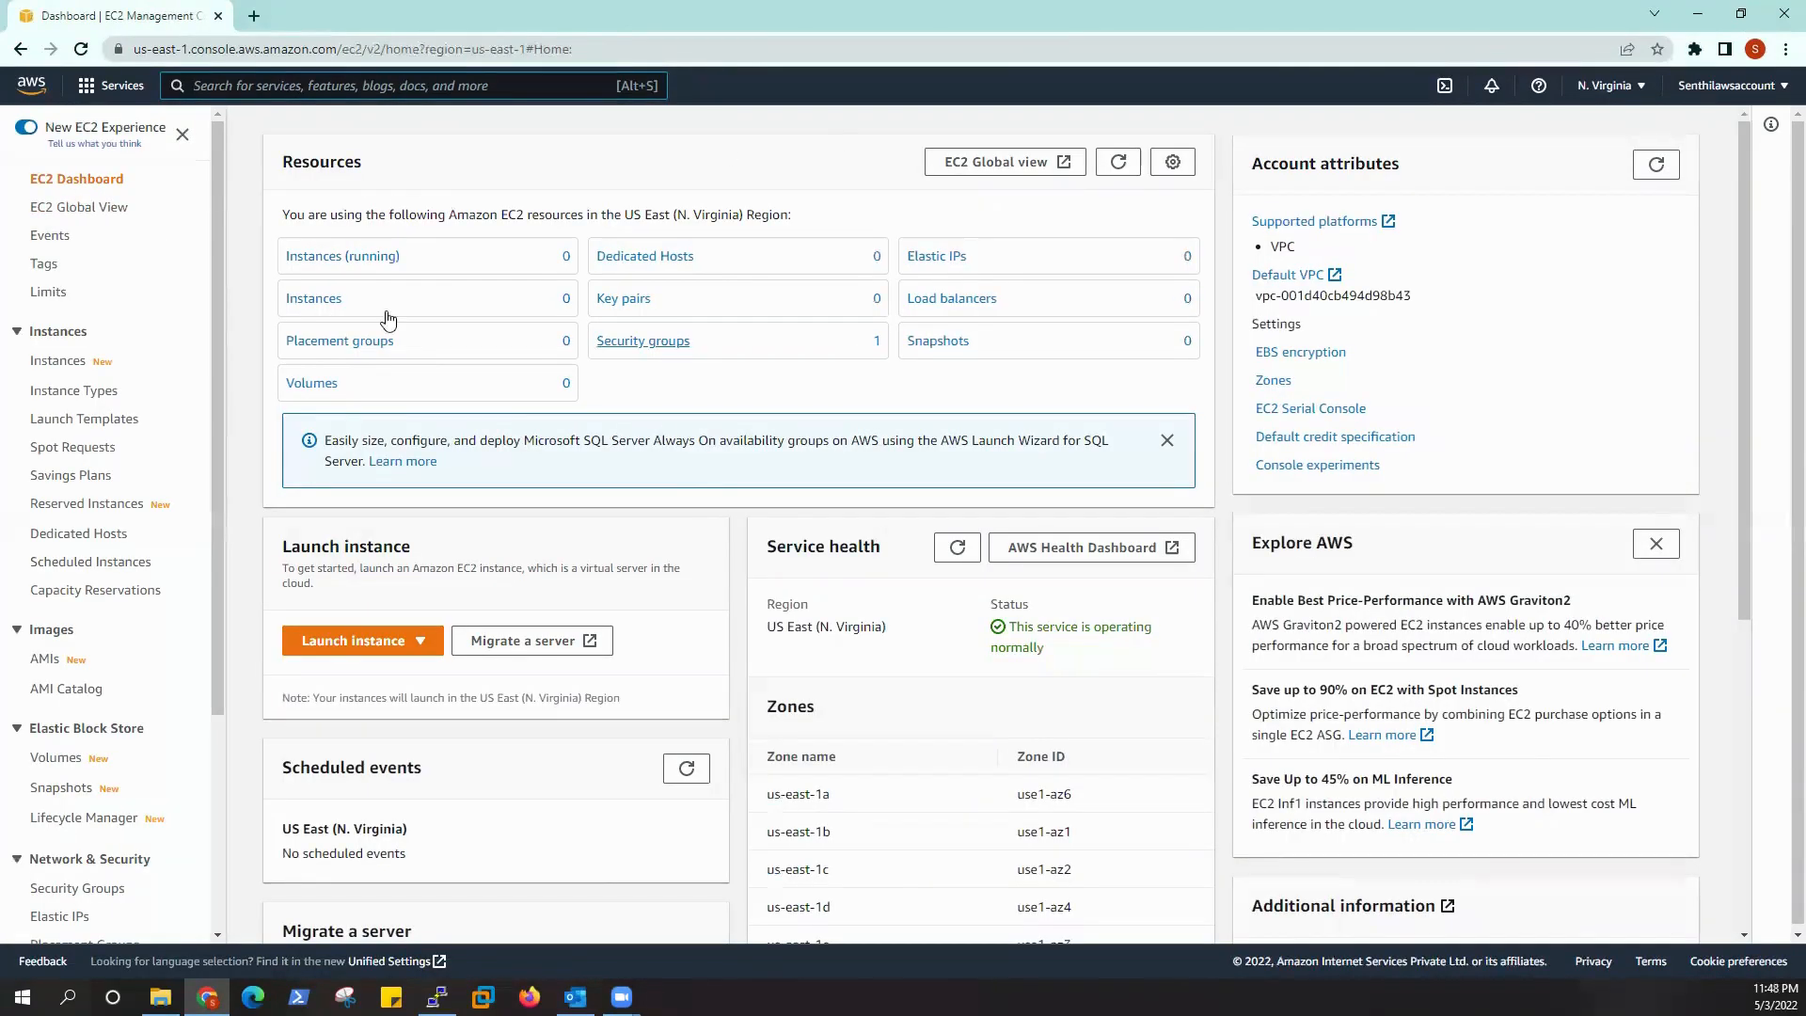
- Open the list of EC2 instances and start launching a new instance
left_click(51, 369)
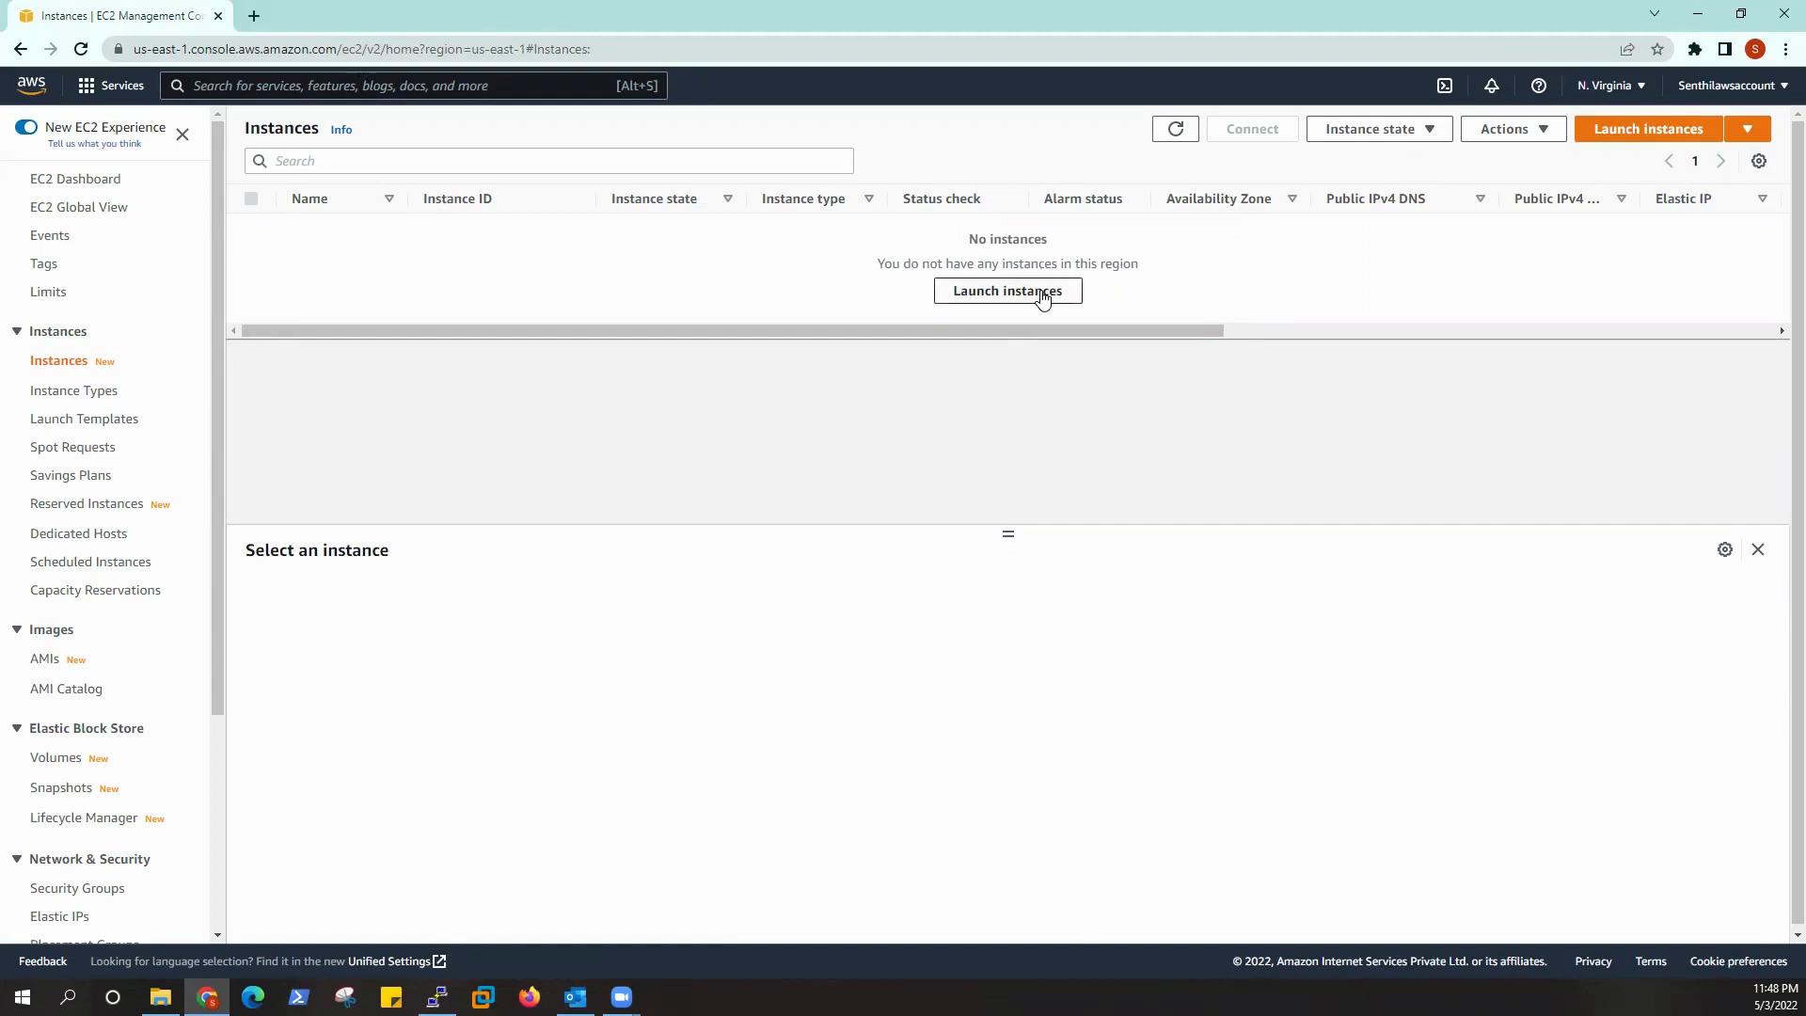
left_click(1681, 135)
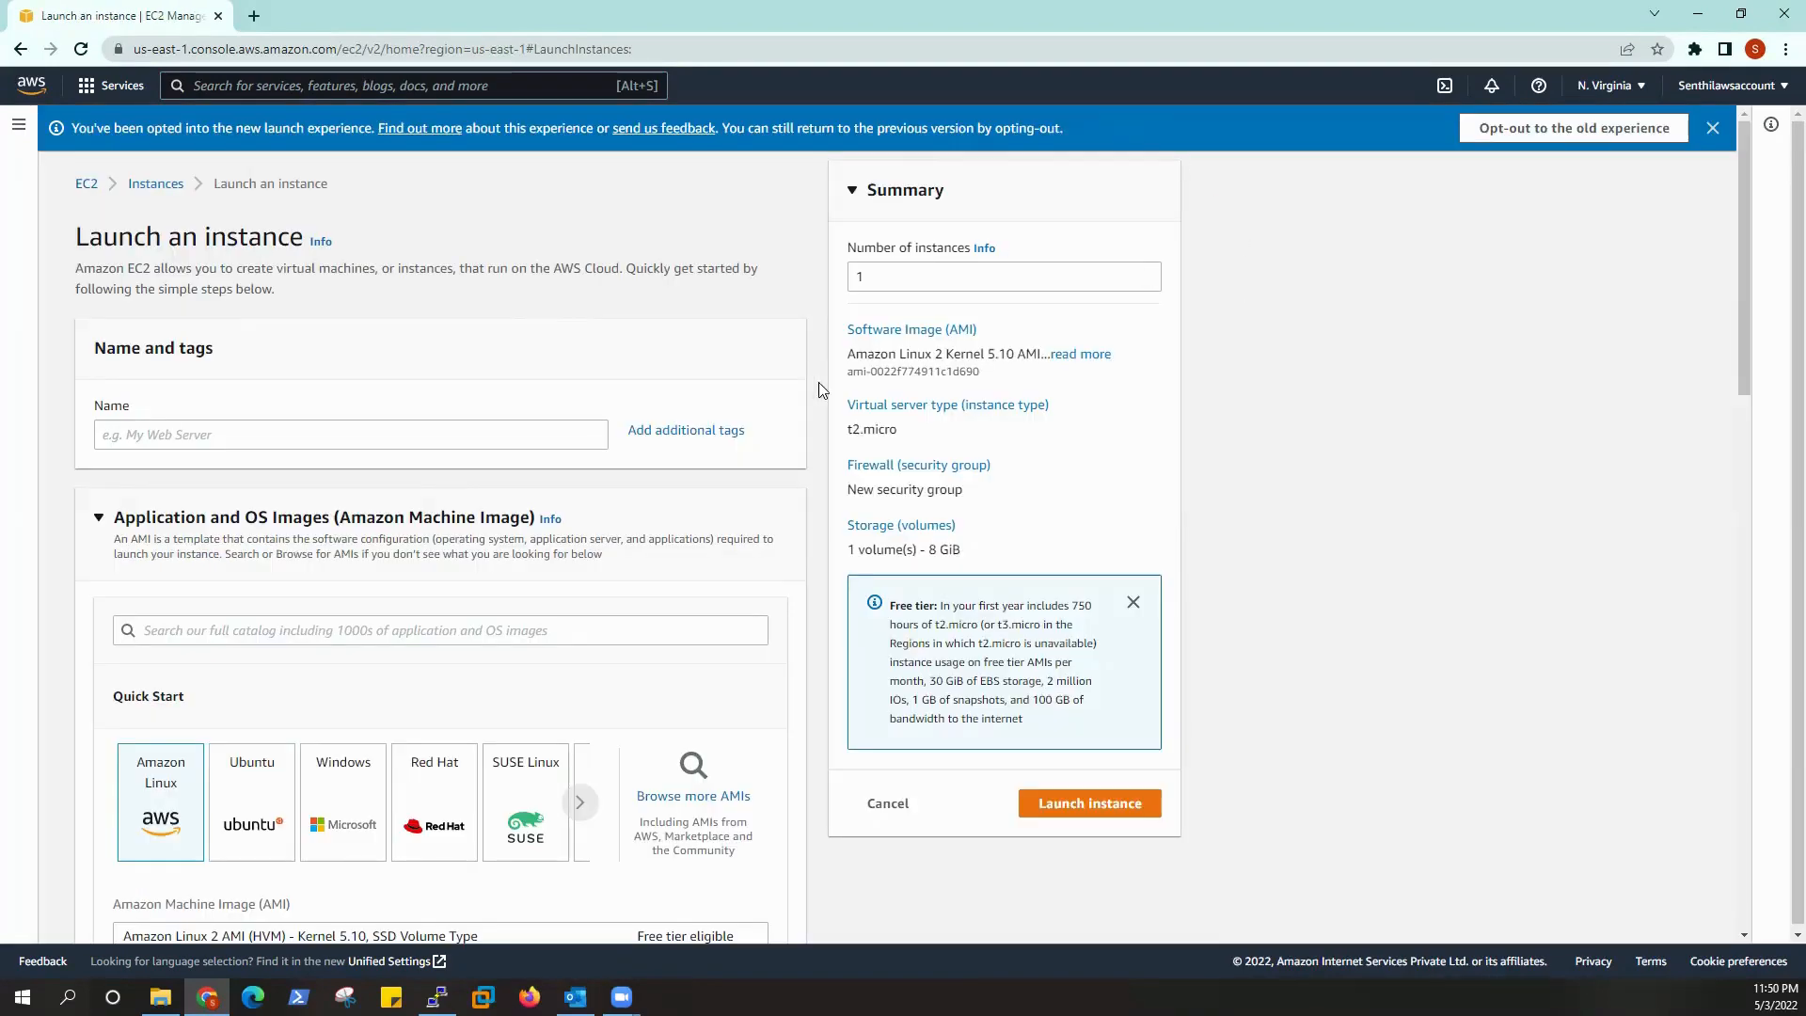
- Look through the new instance launch form, compare it with the old launch wizard, and return to the new experience
scroll(818, 383, "down", 6)
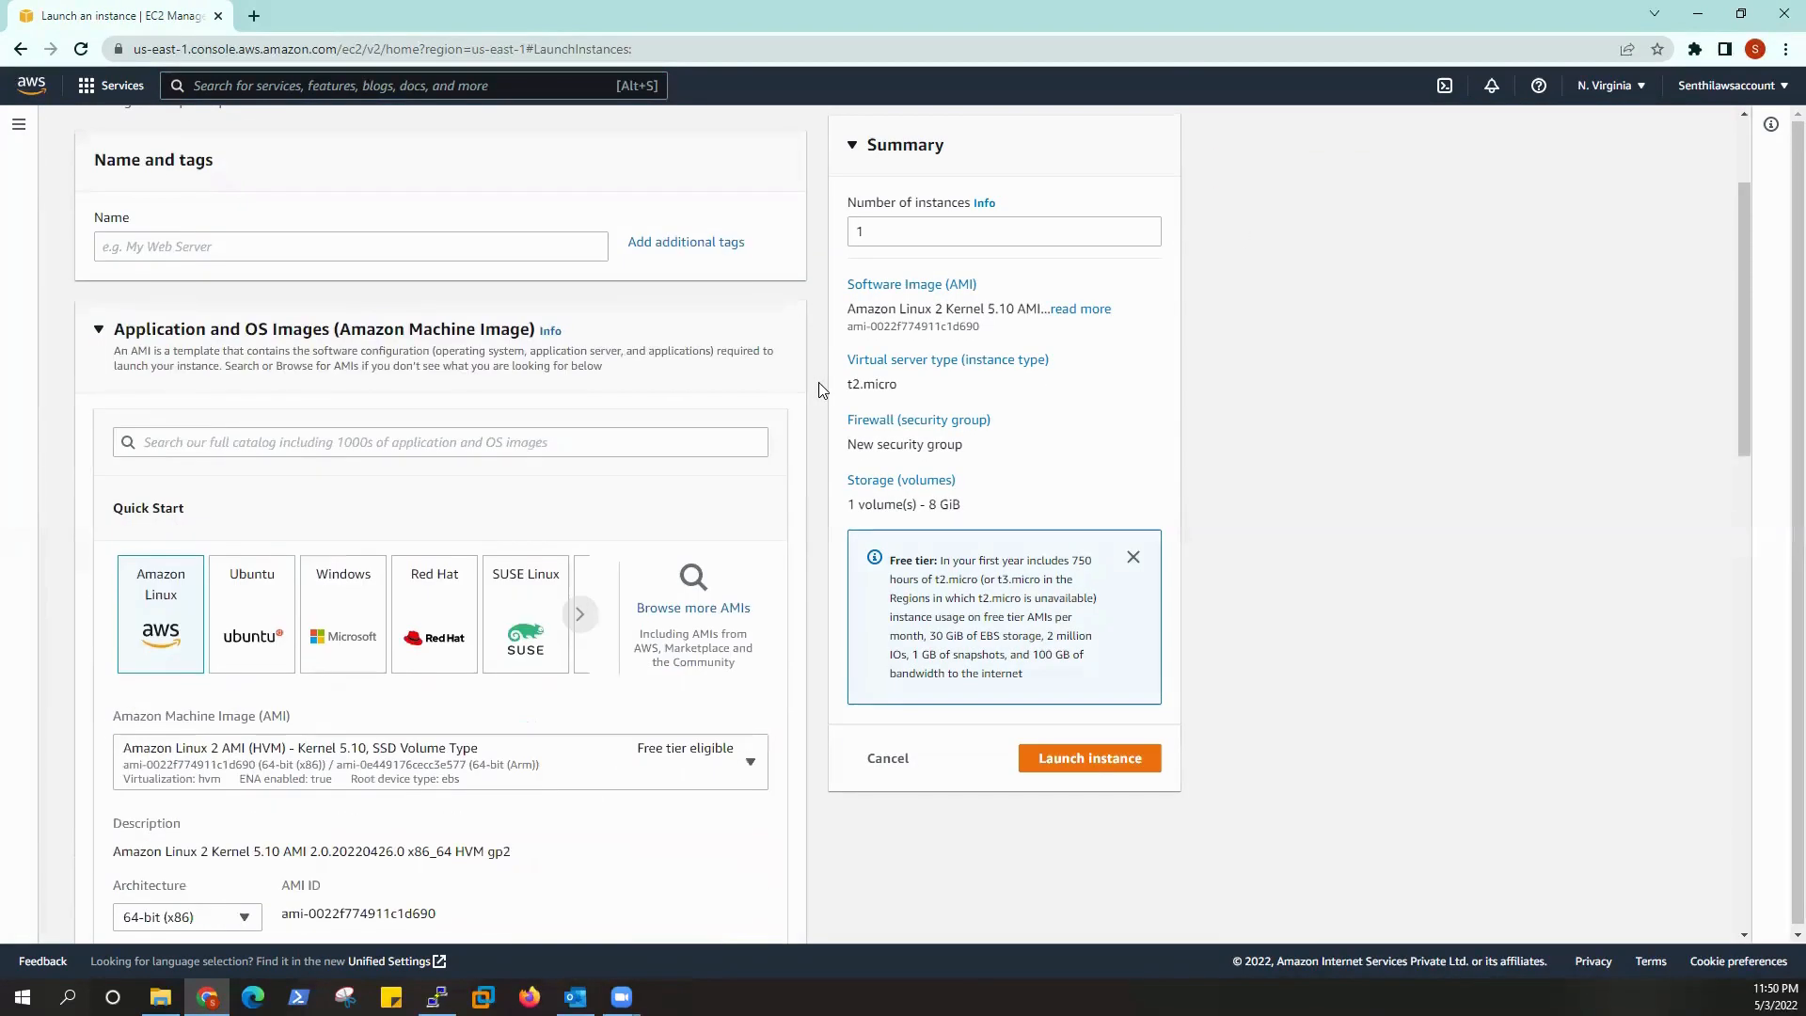
scroll(818, 382, "down", 10)
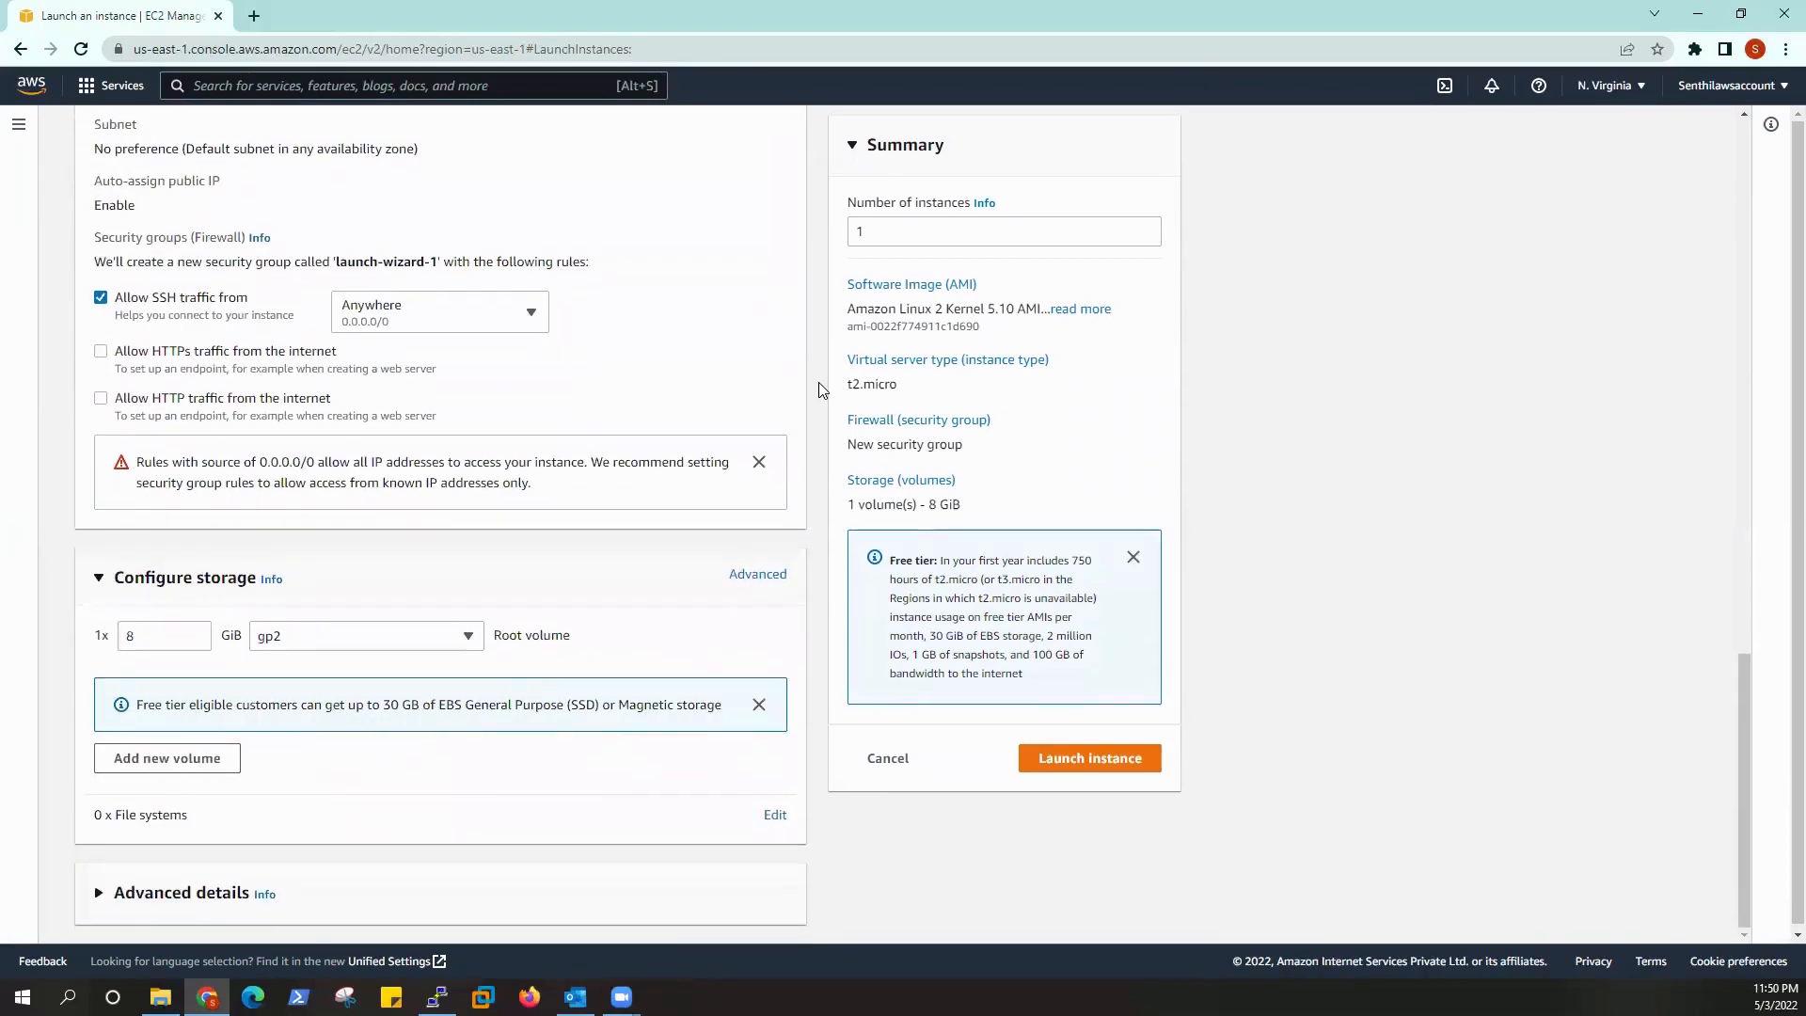
left_click_drag(1740, 702, 1648, 126)
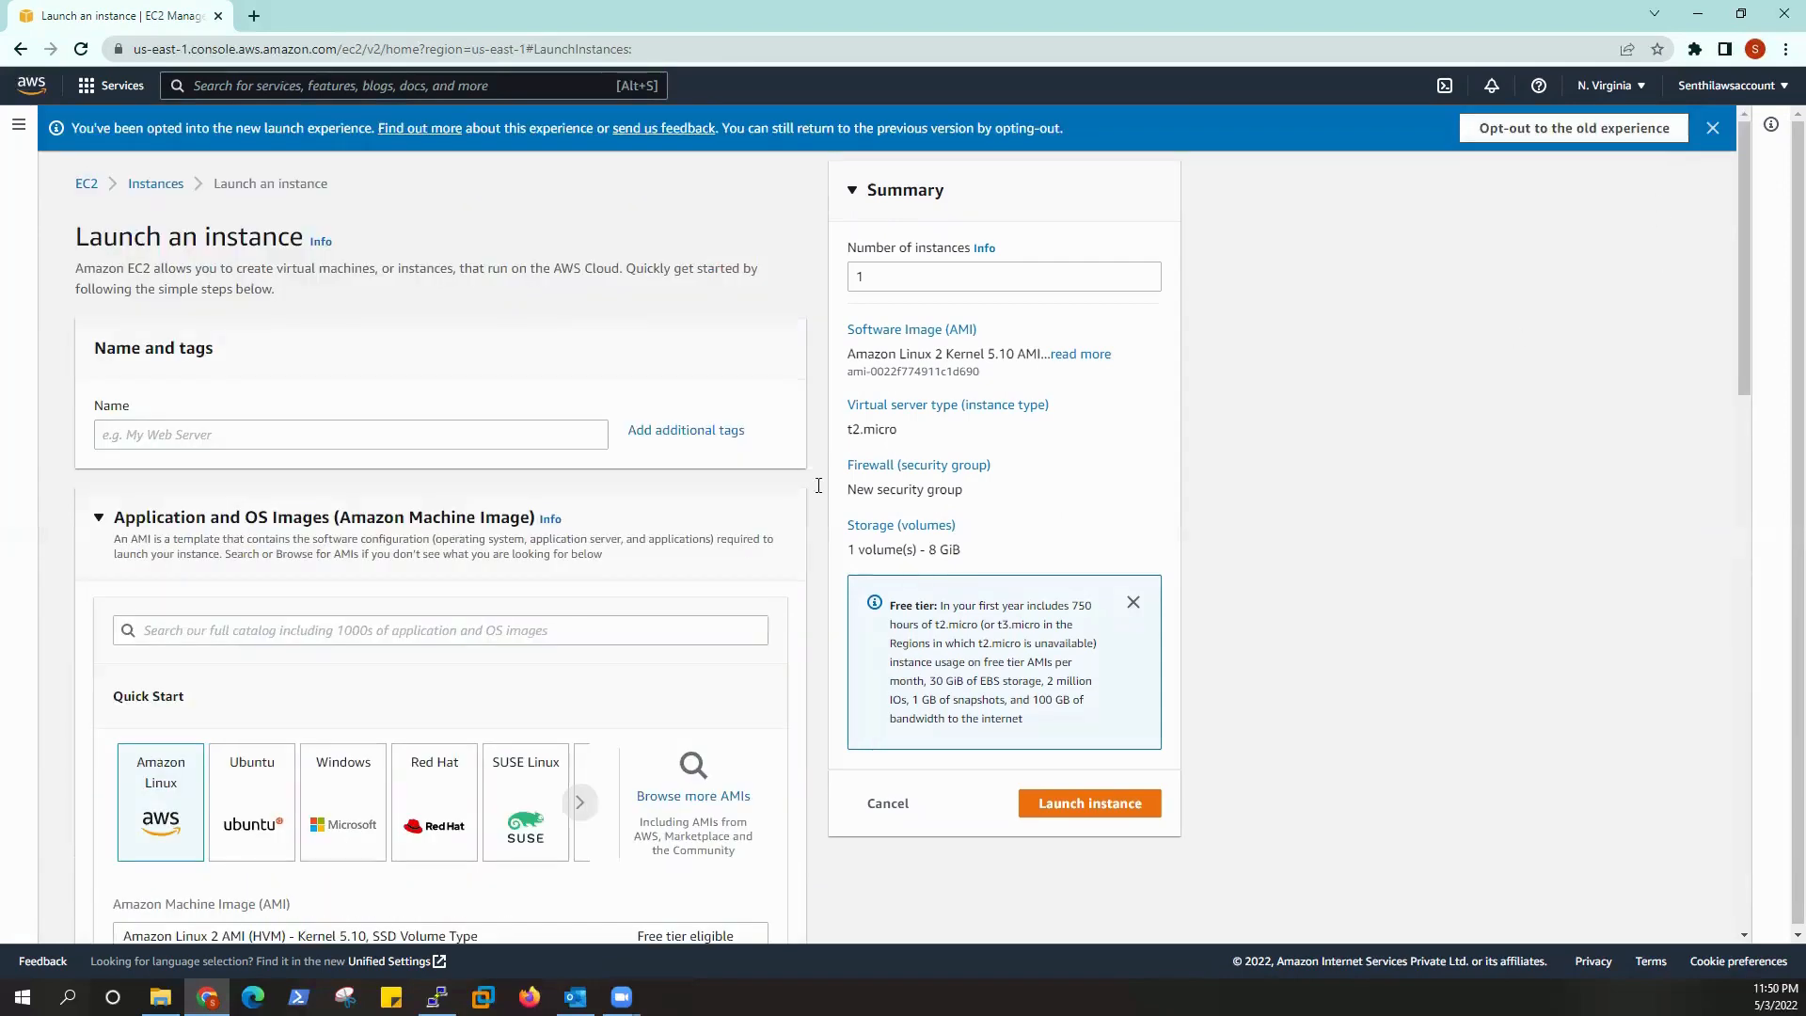
left_click(1558, 135)
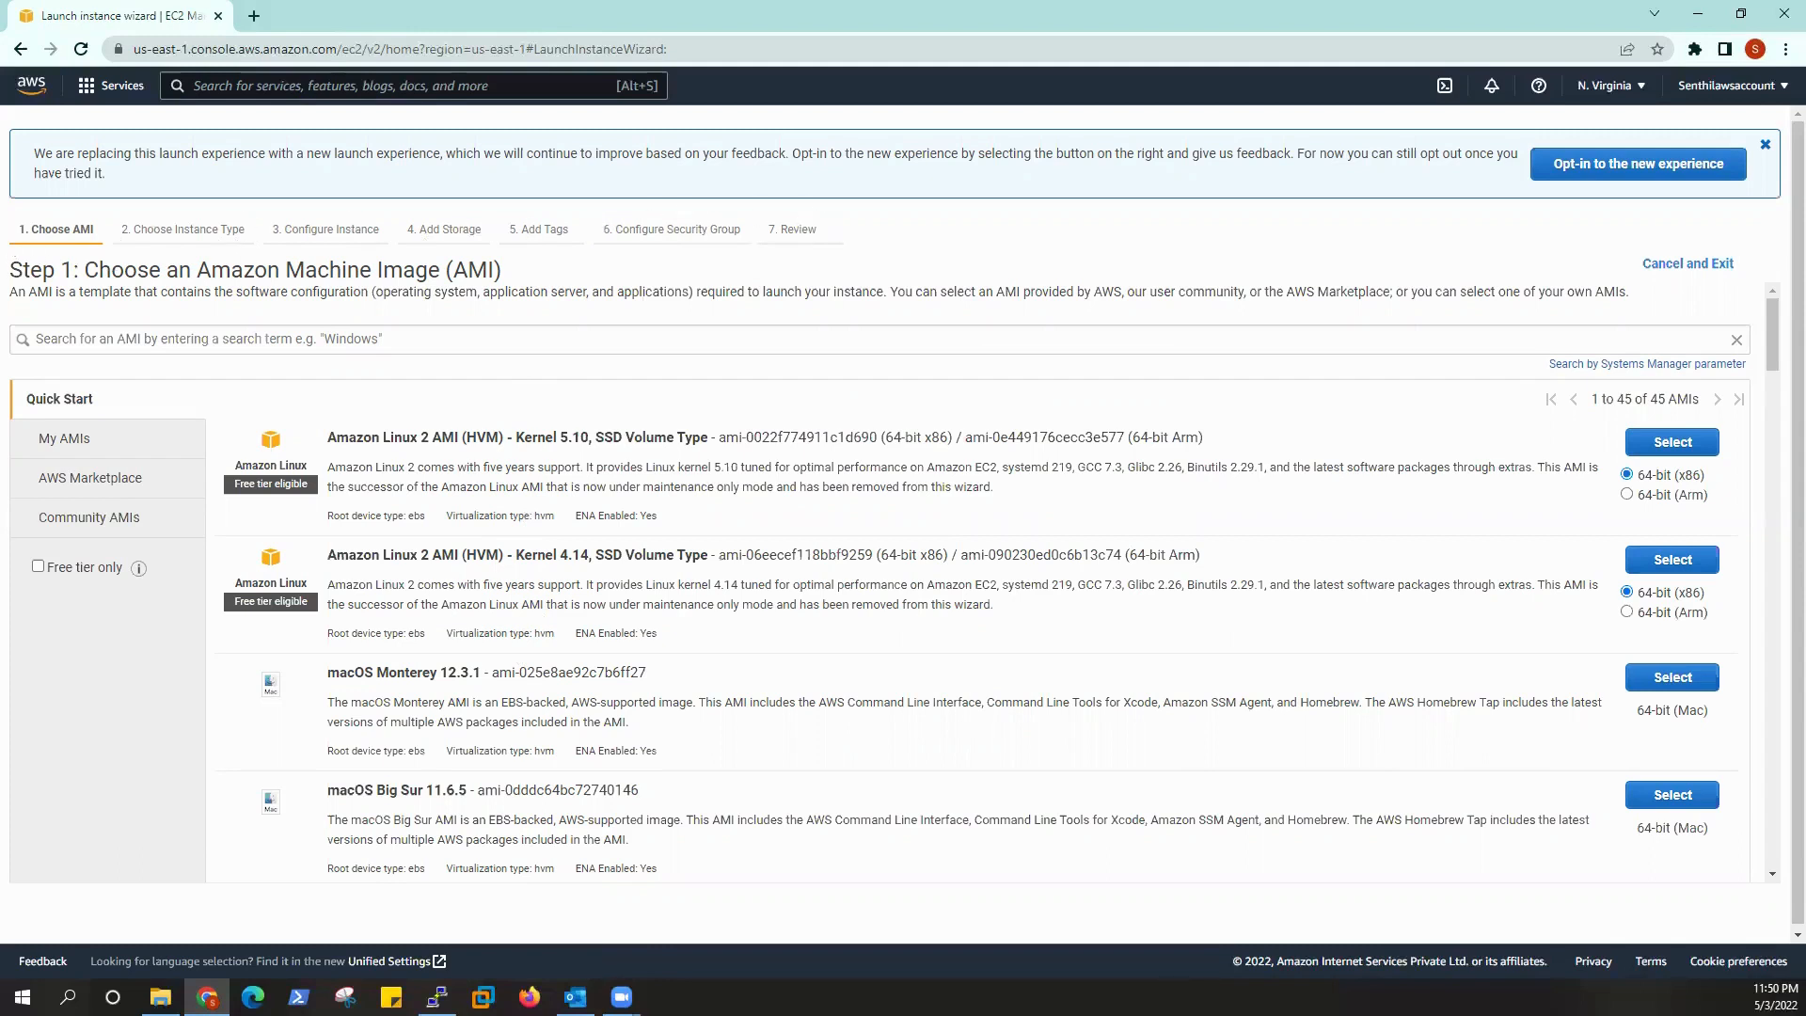
left_click(1648, 169)
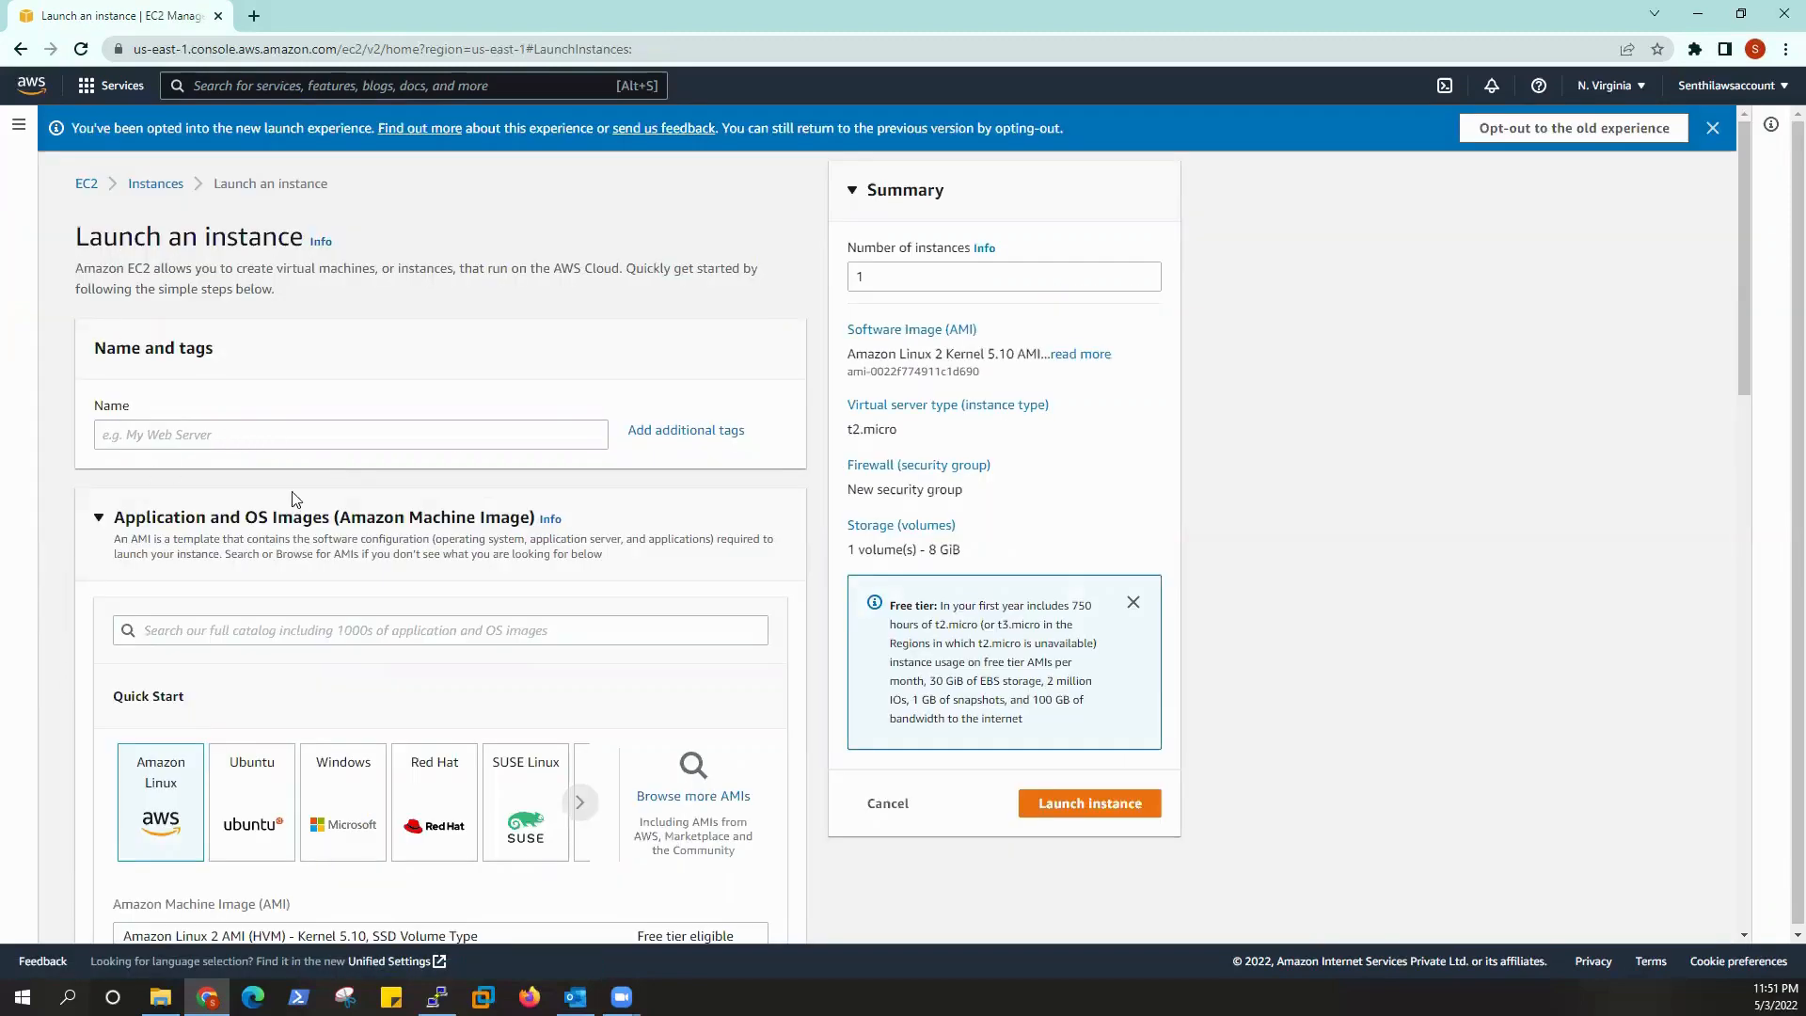
- Collapse the OS images, instance type, key pair, network settings and storage sections of the launch form
left_click(98, 516)
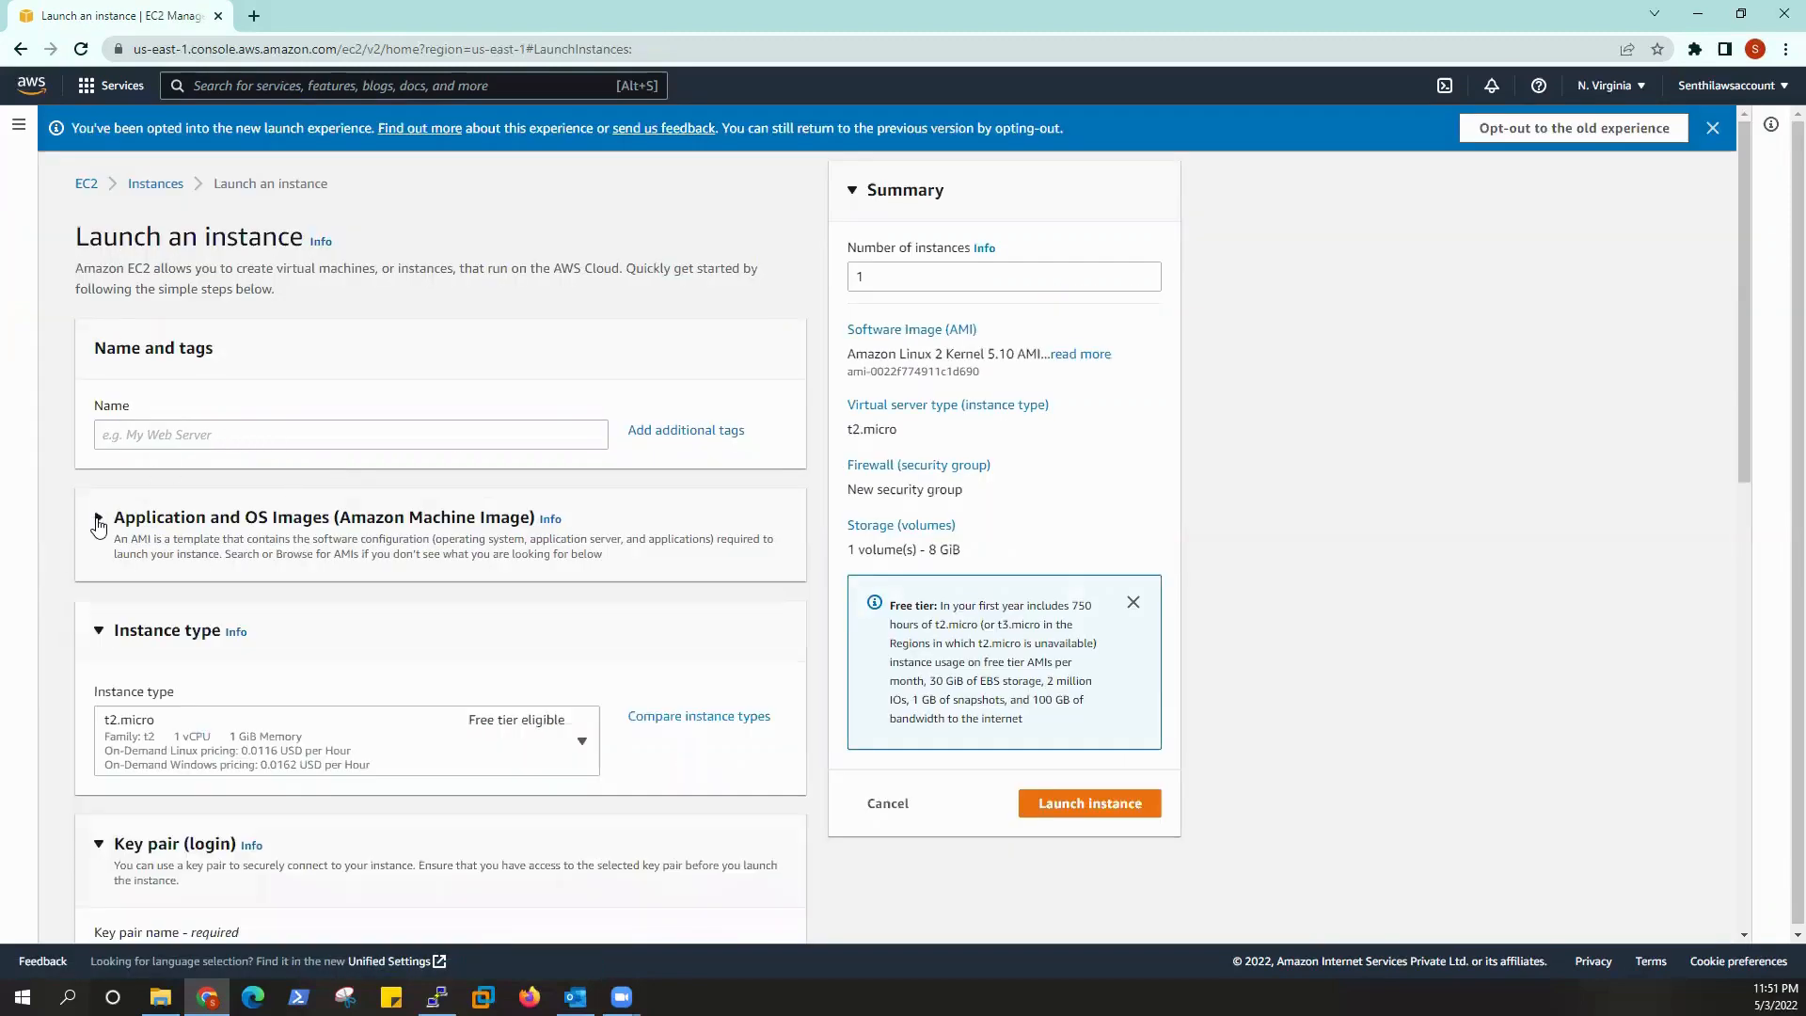
left_click(99, 639)
left_click(100, 719)
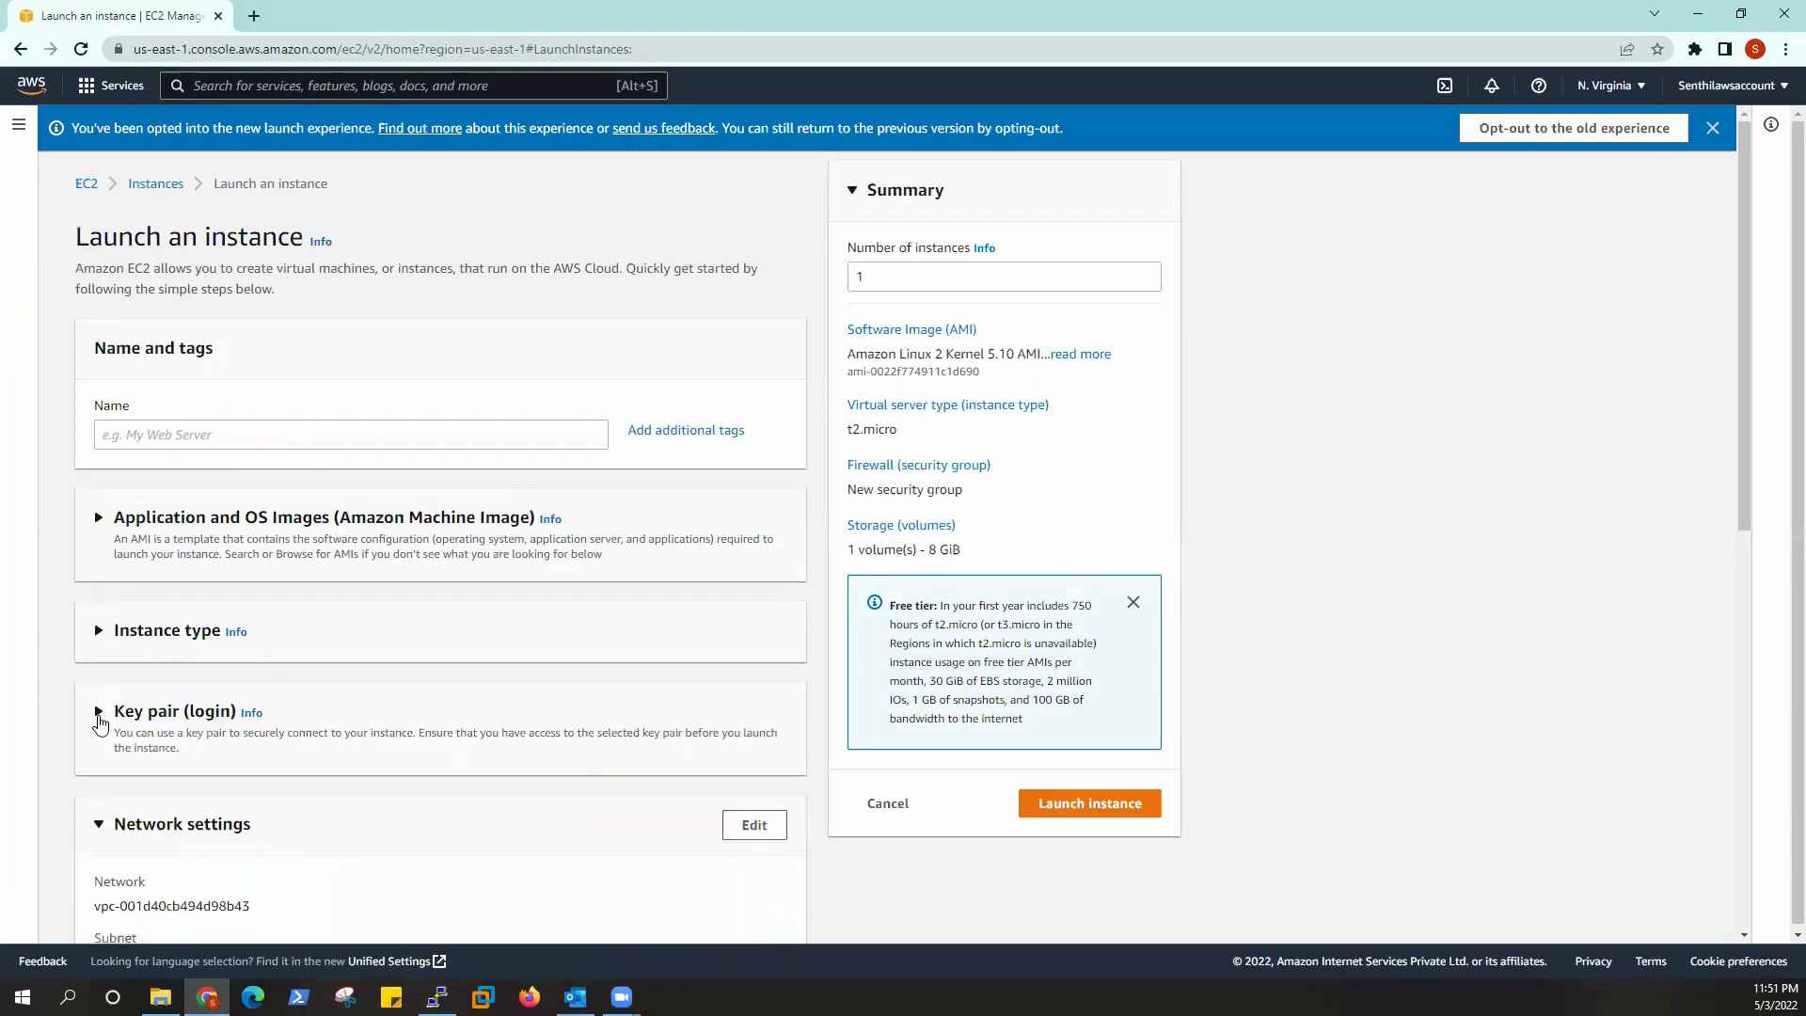
left_click(99, 824)
scroll(99, 818, "down", 3)
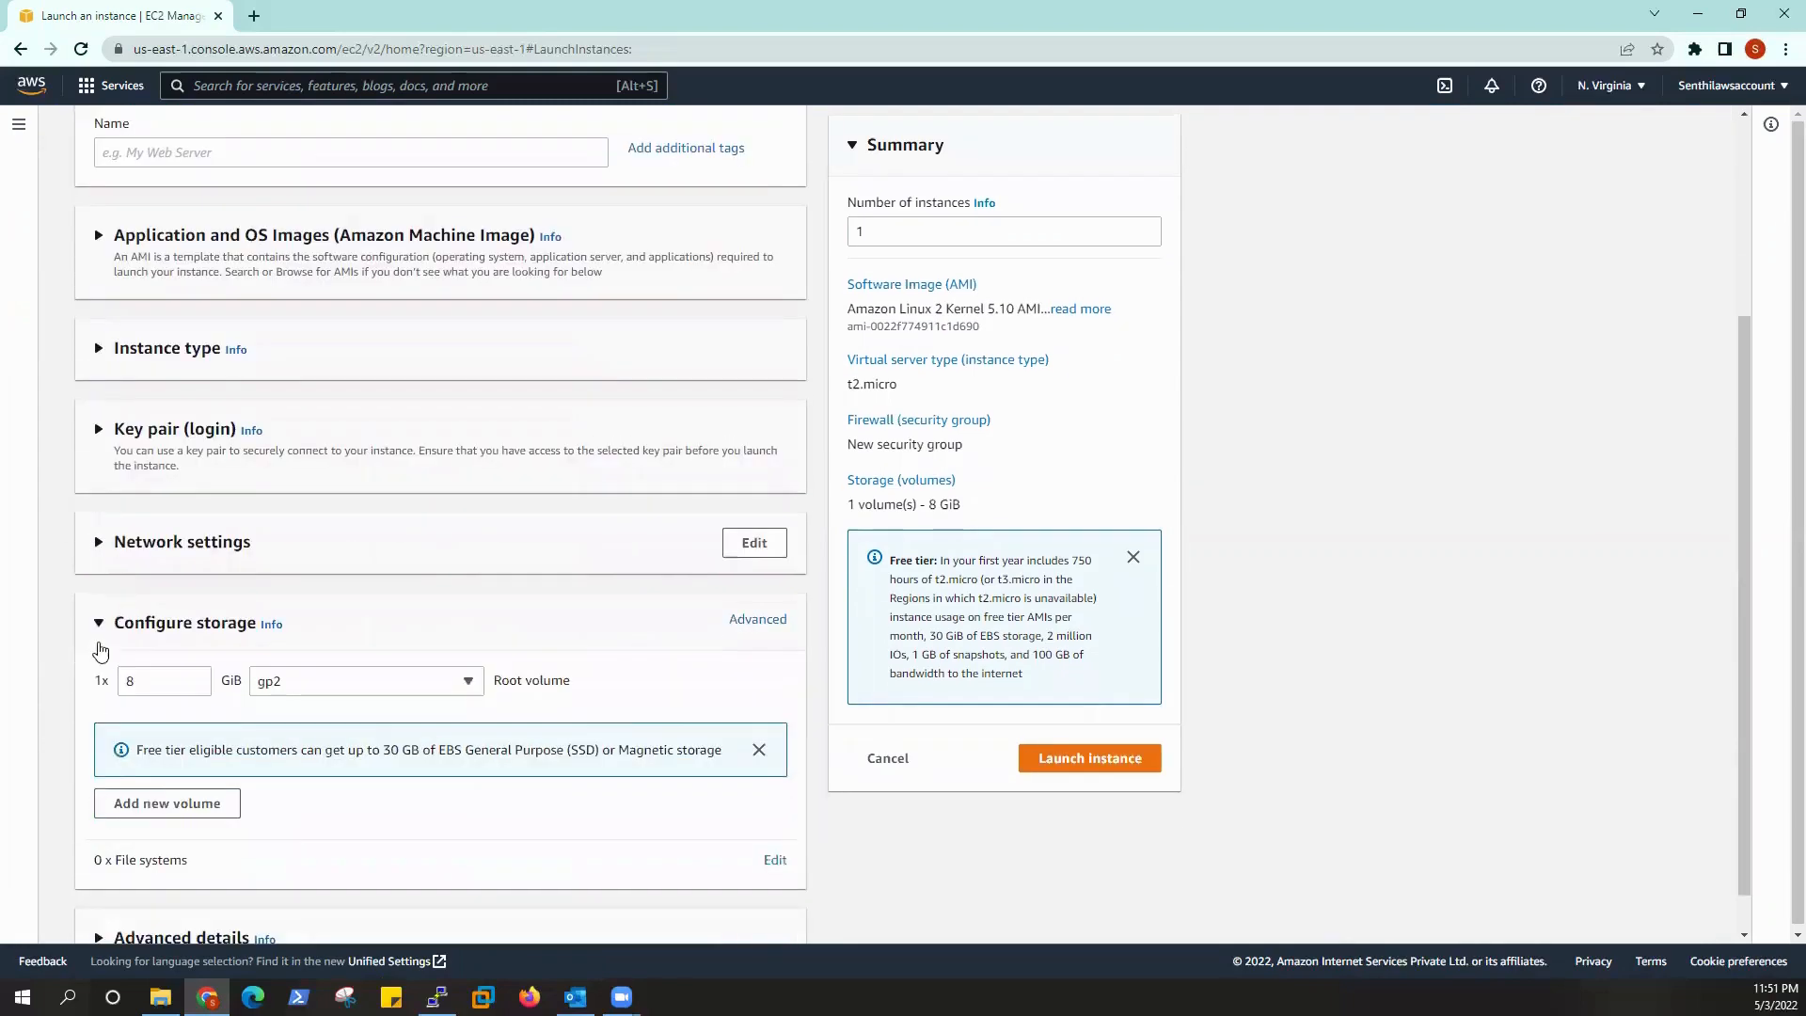
left_click(99, 624)
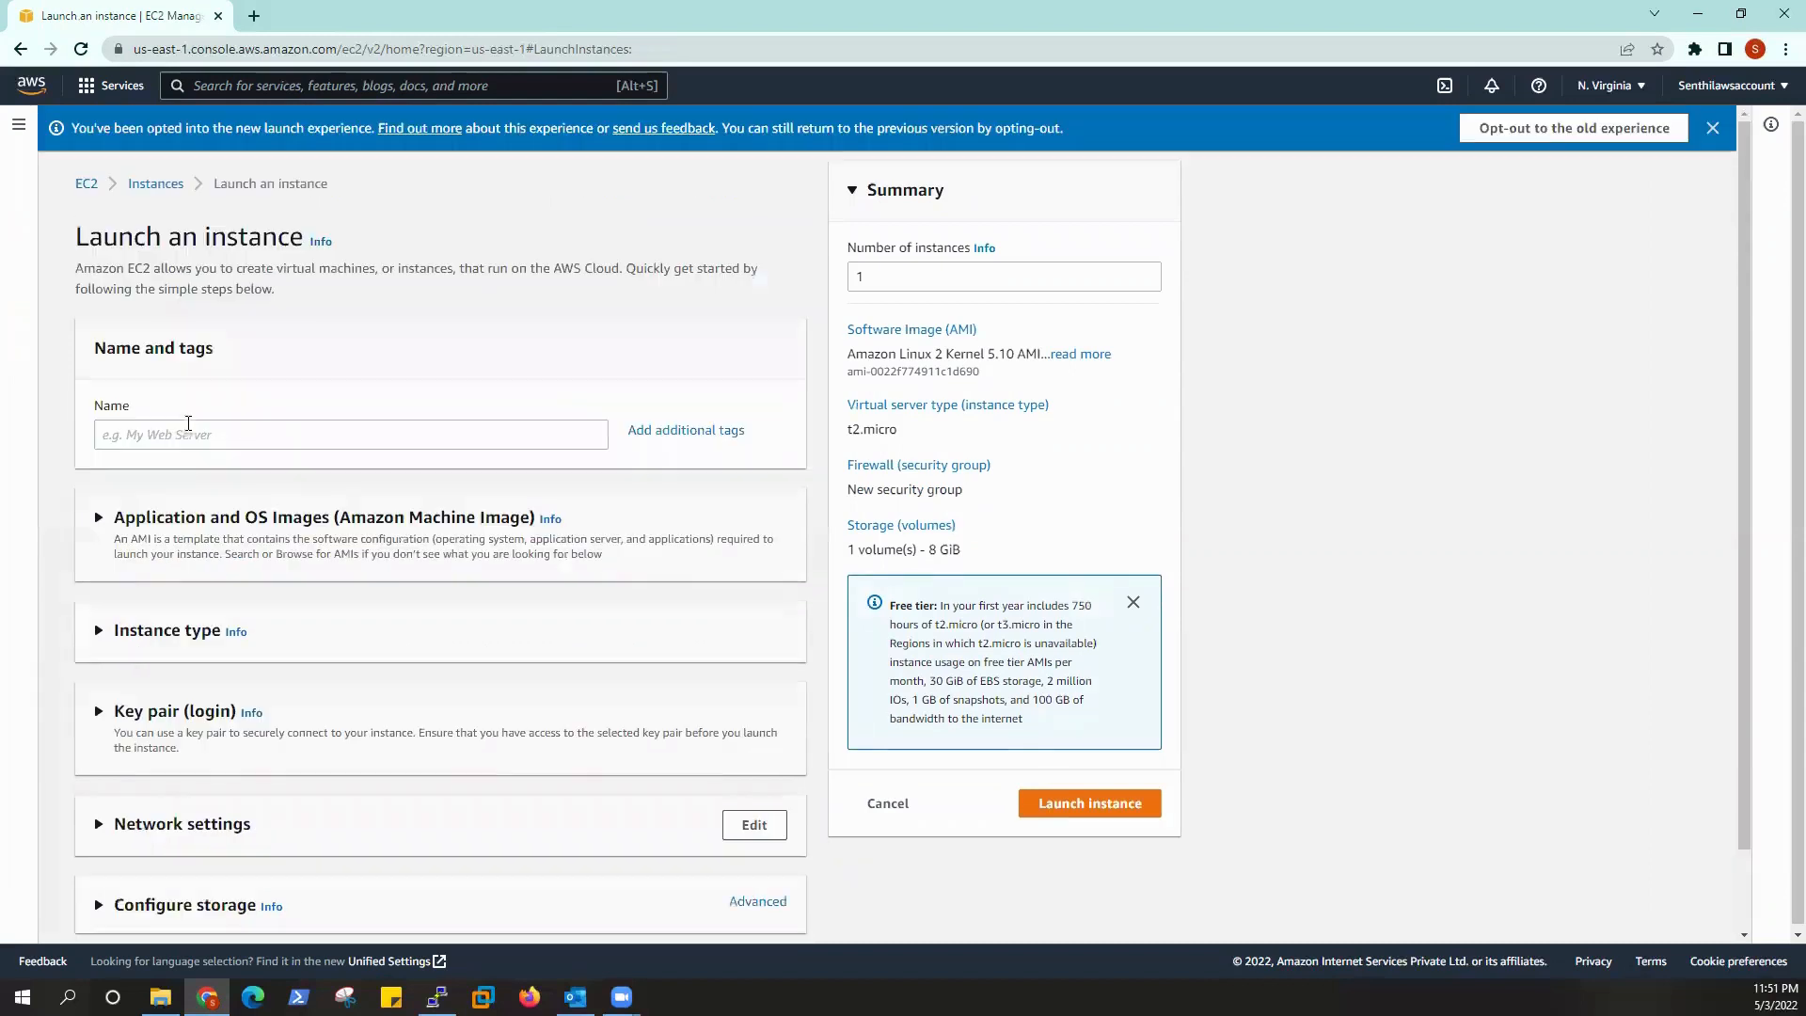
- Examine the instance name field and the instance type section, leaving that section collapsed
left_click(201, 436)
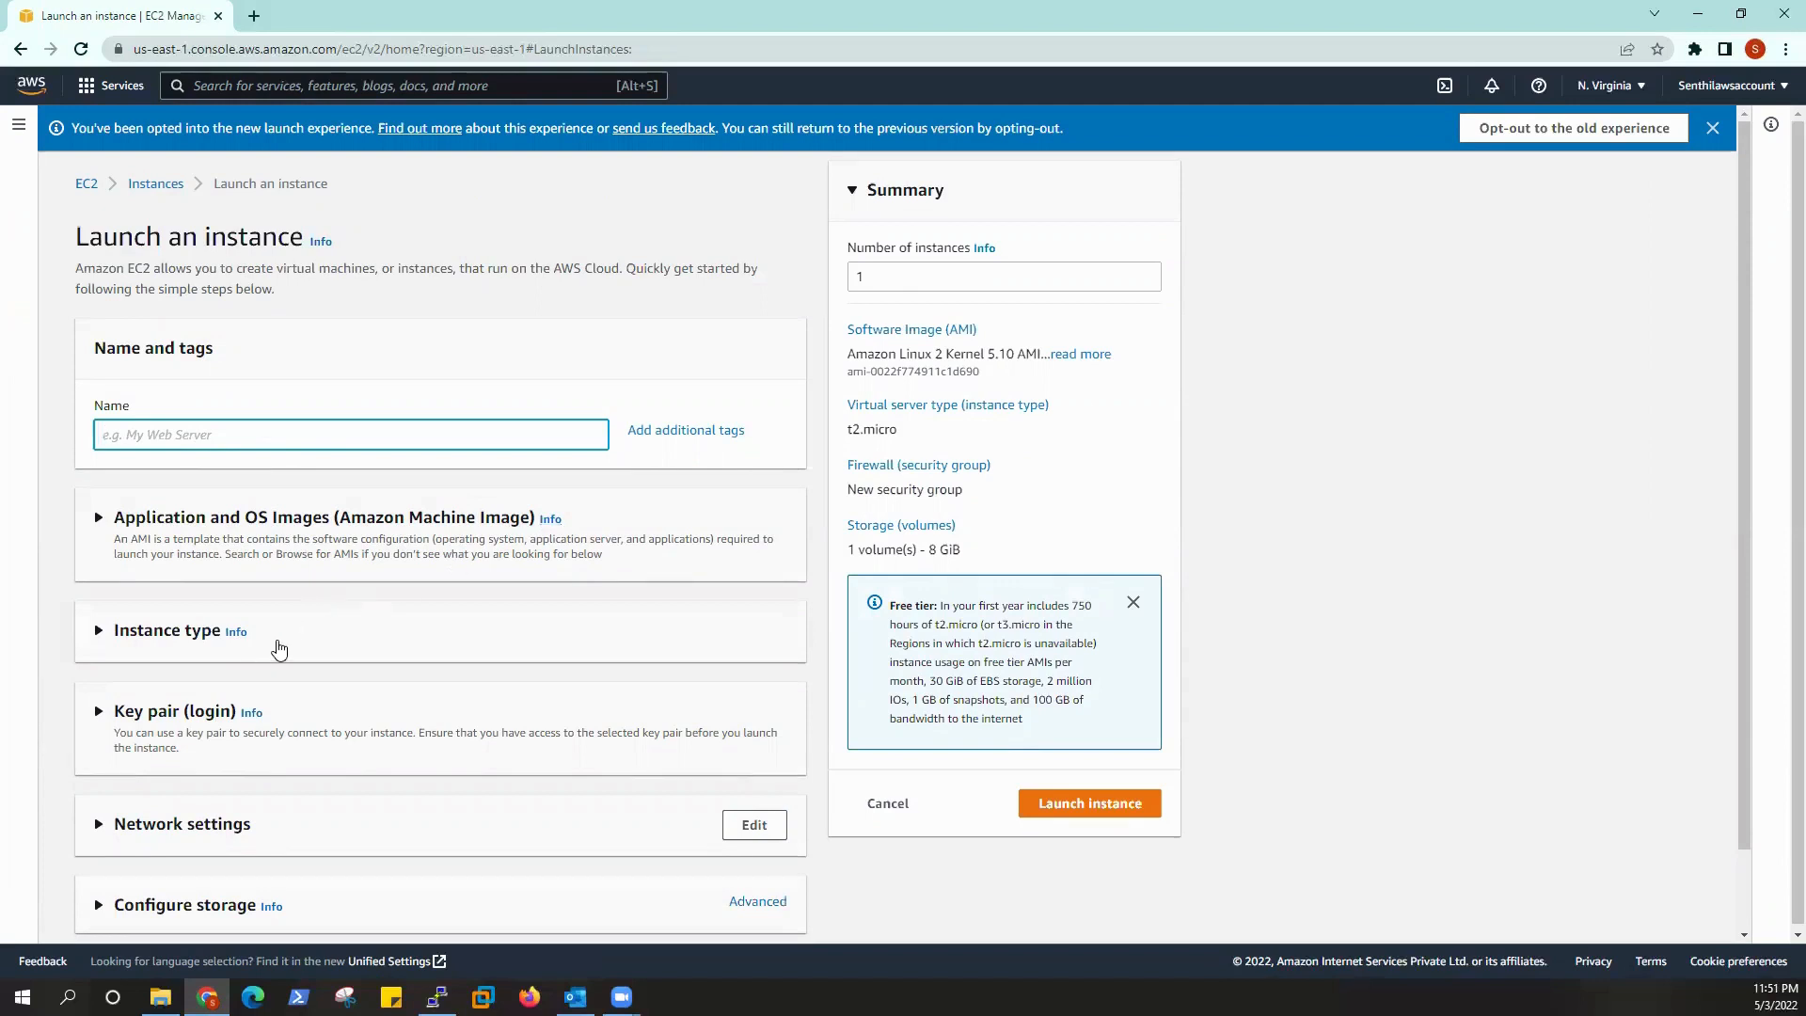
left_click(102, 639)
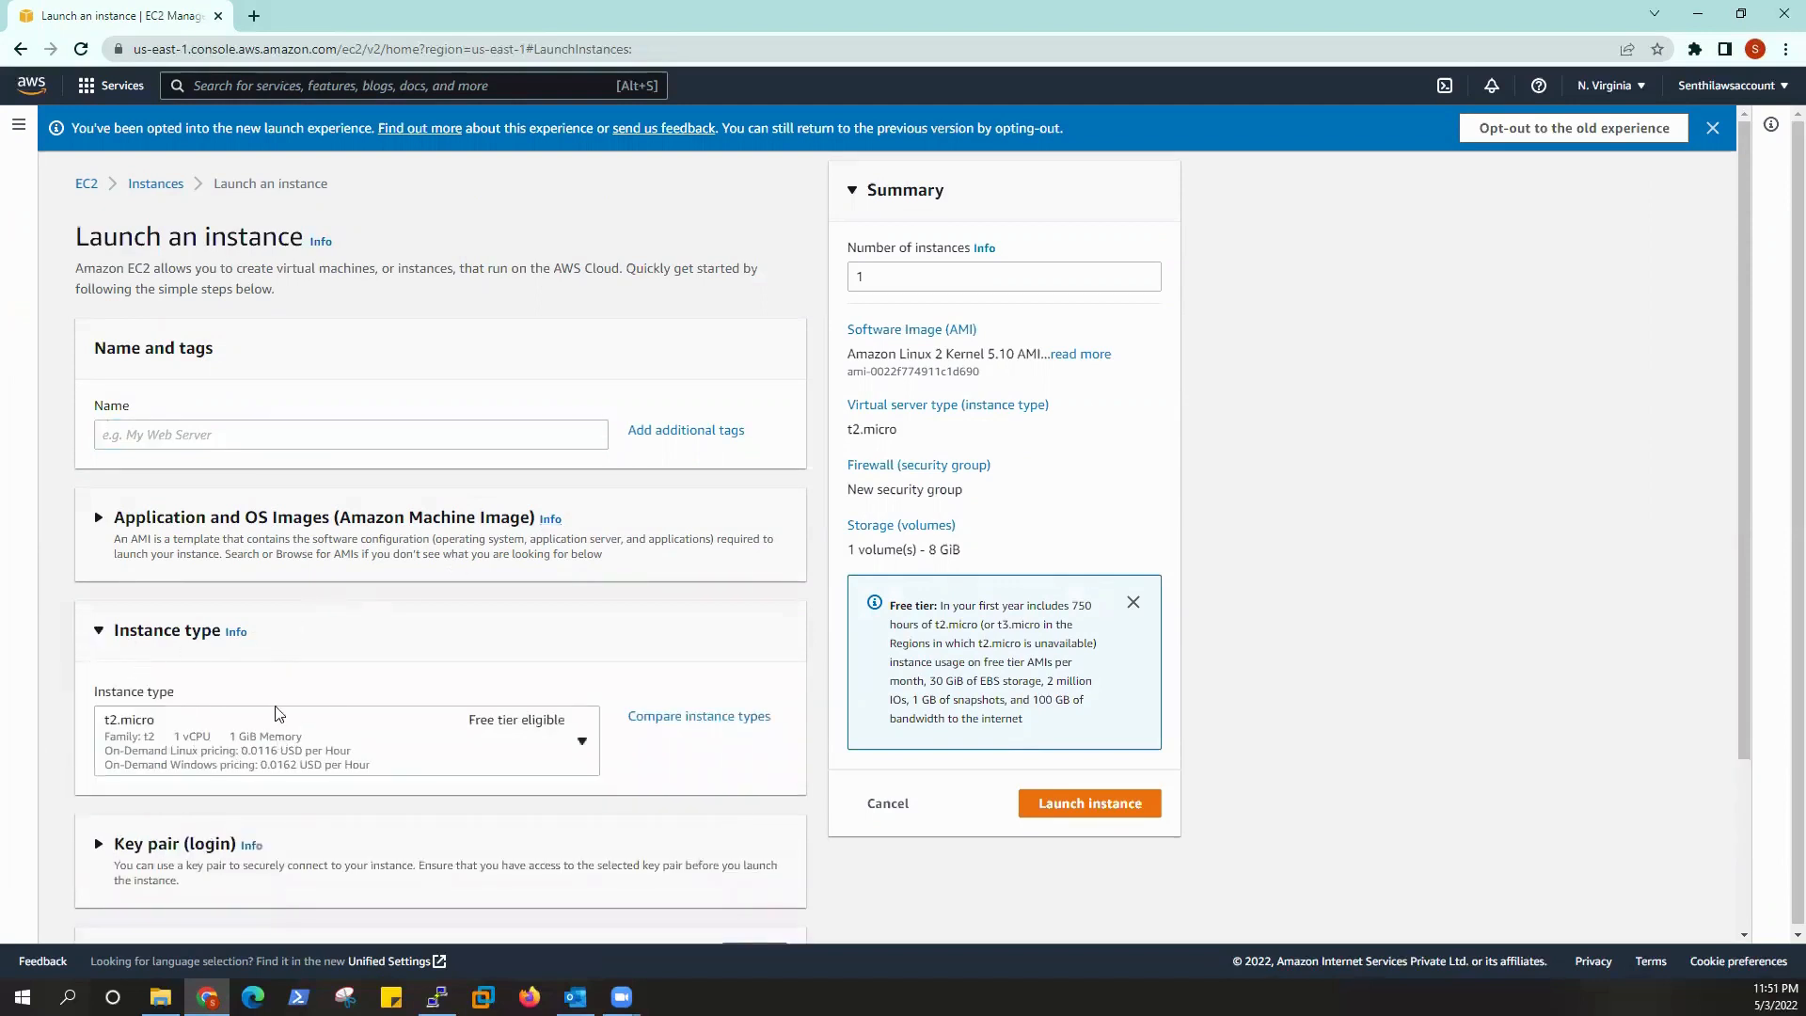
left_click(99, 640)
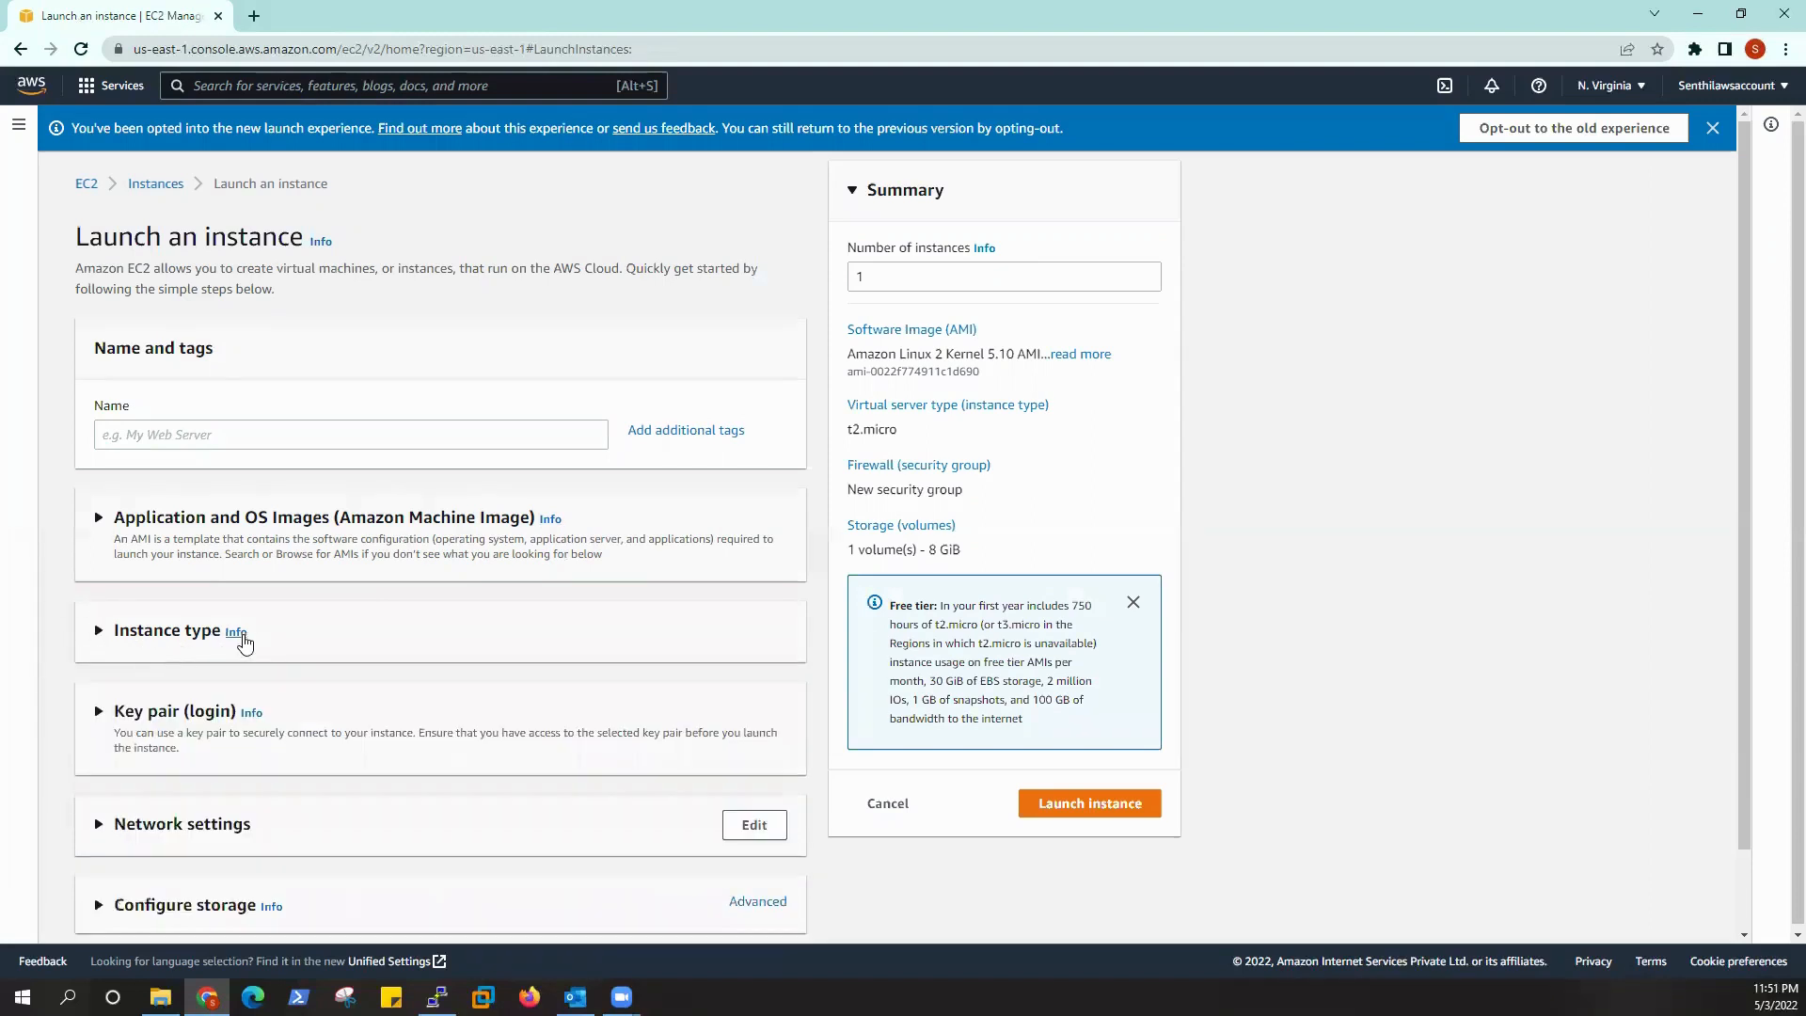
- Review the network settings, including subnet, public IP and security group rules, and collapse the section again
scroll(348, 649, "down", 1)
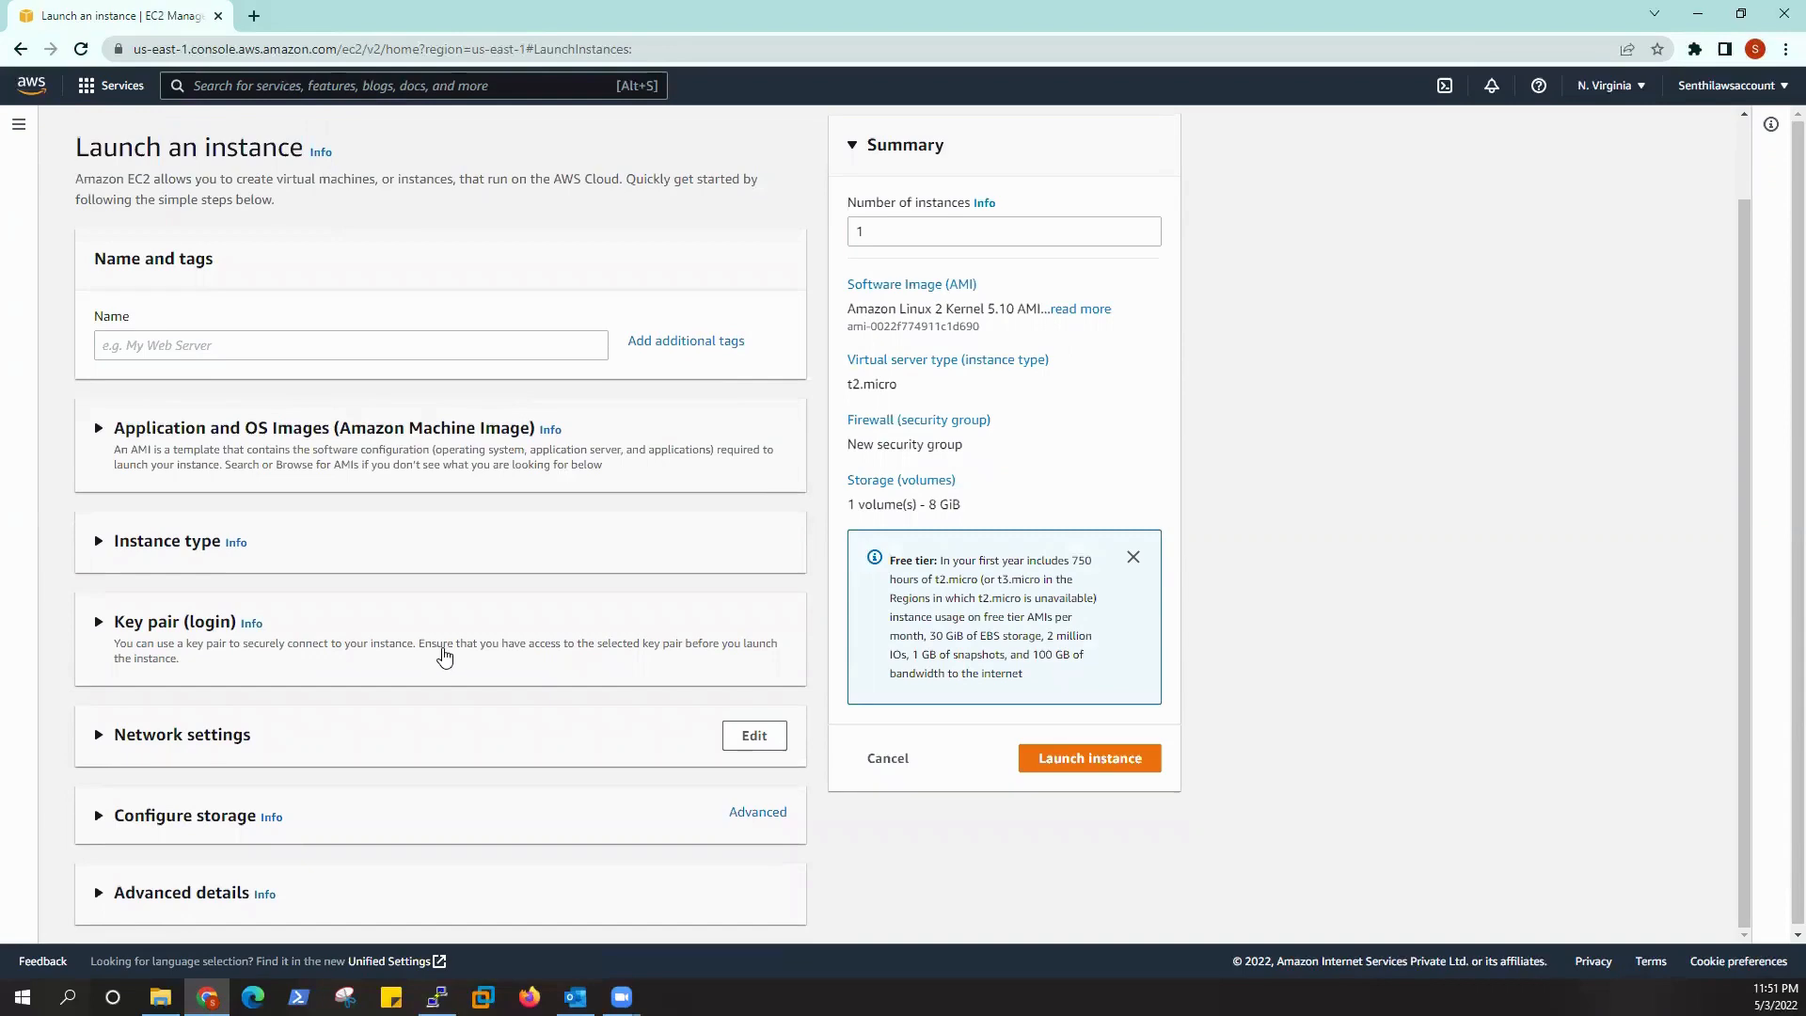
left_click(97, 737)
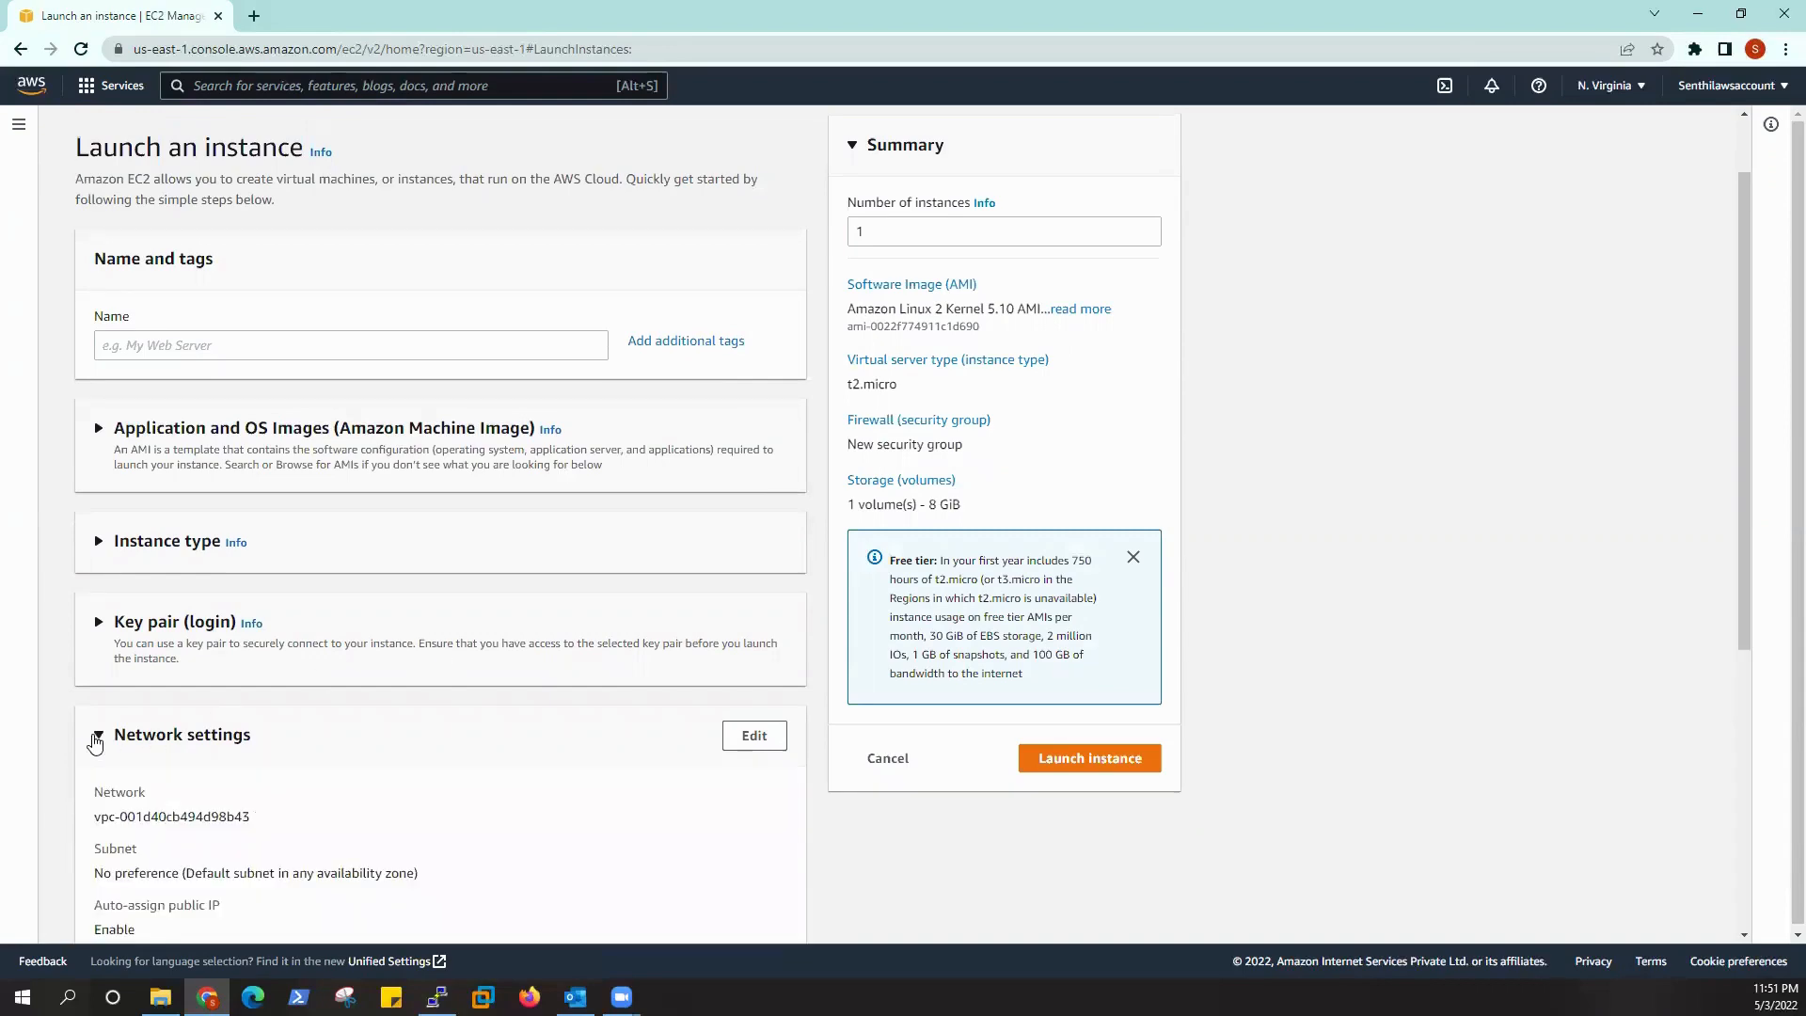
scroll(113, 715, "down", 3)
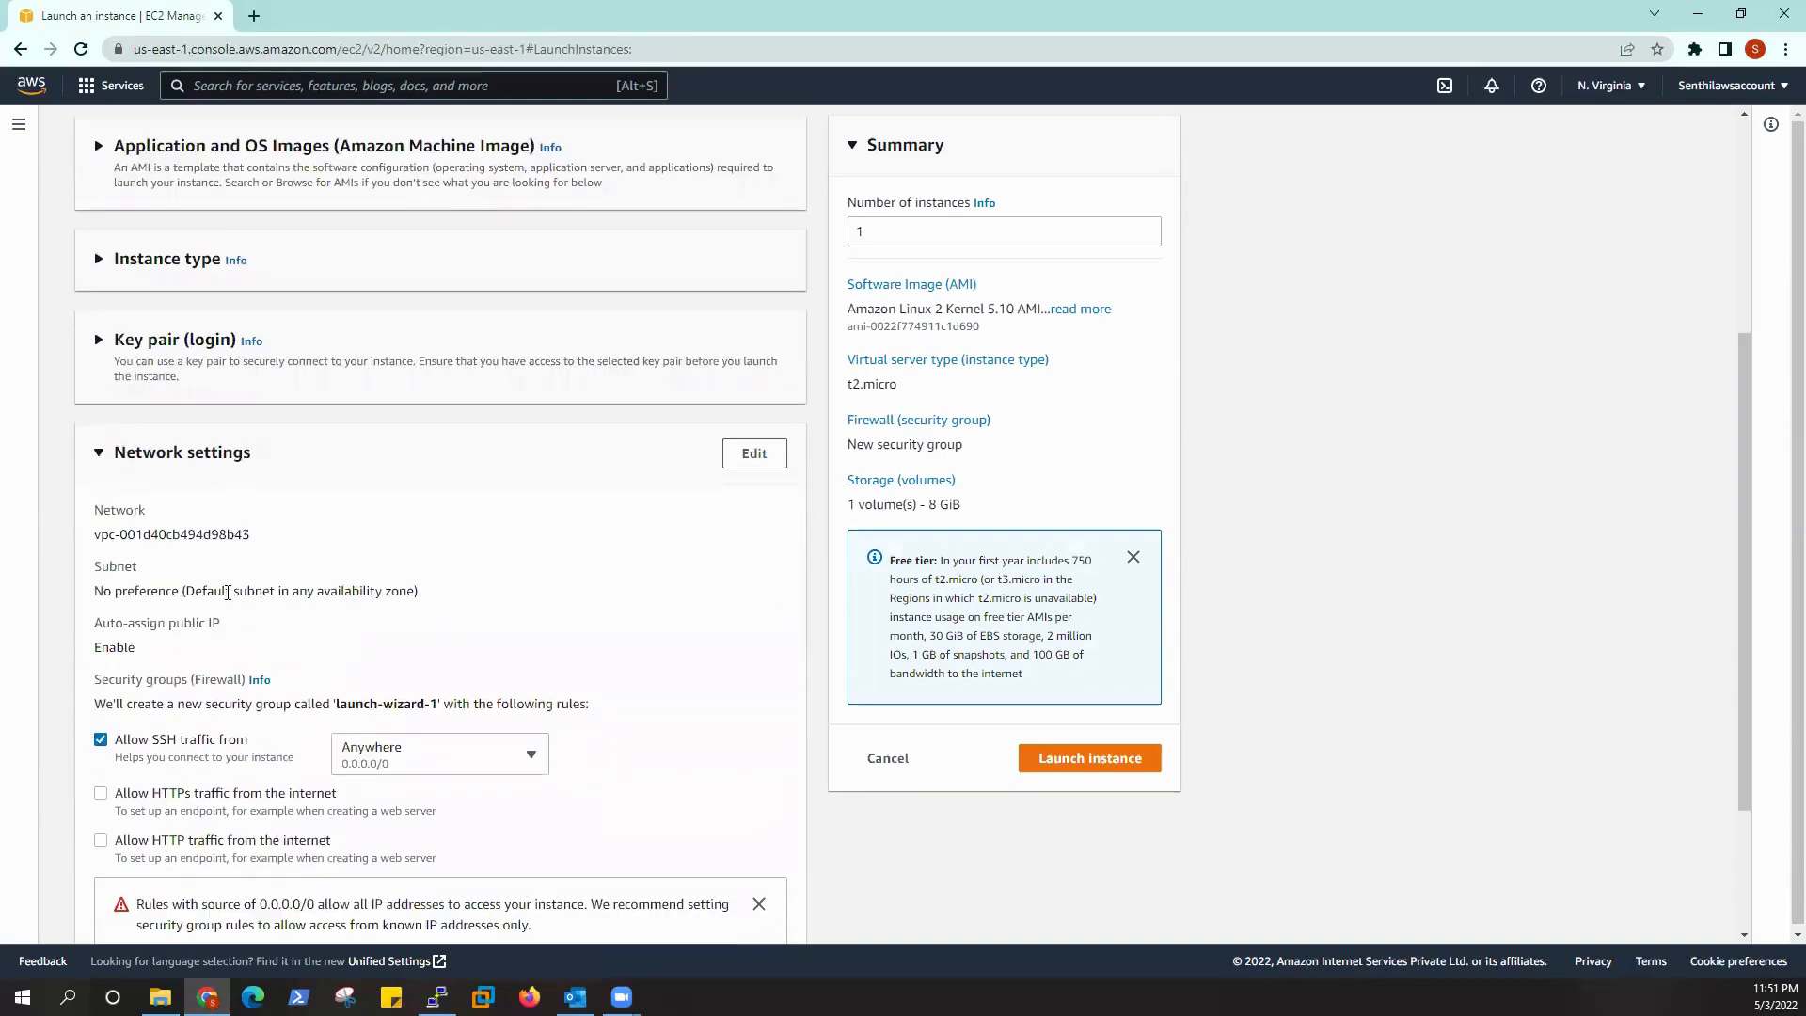
scroll(228, 592, "down", 2)
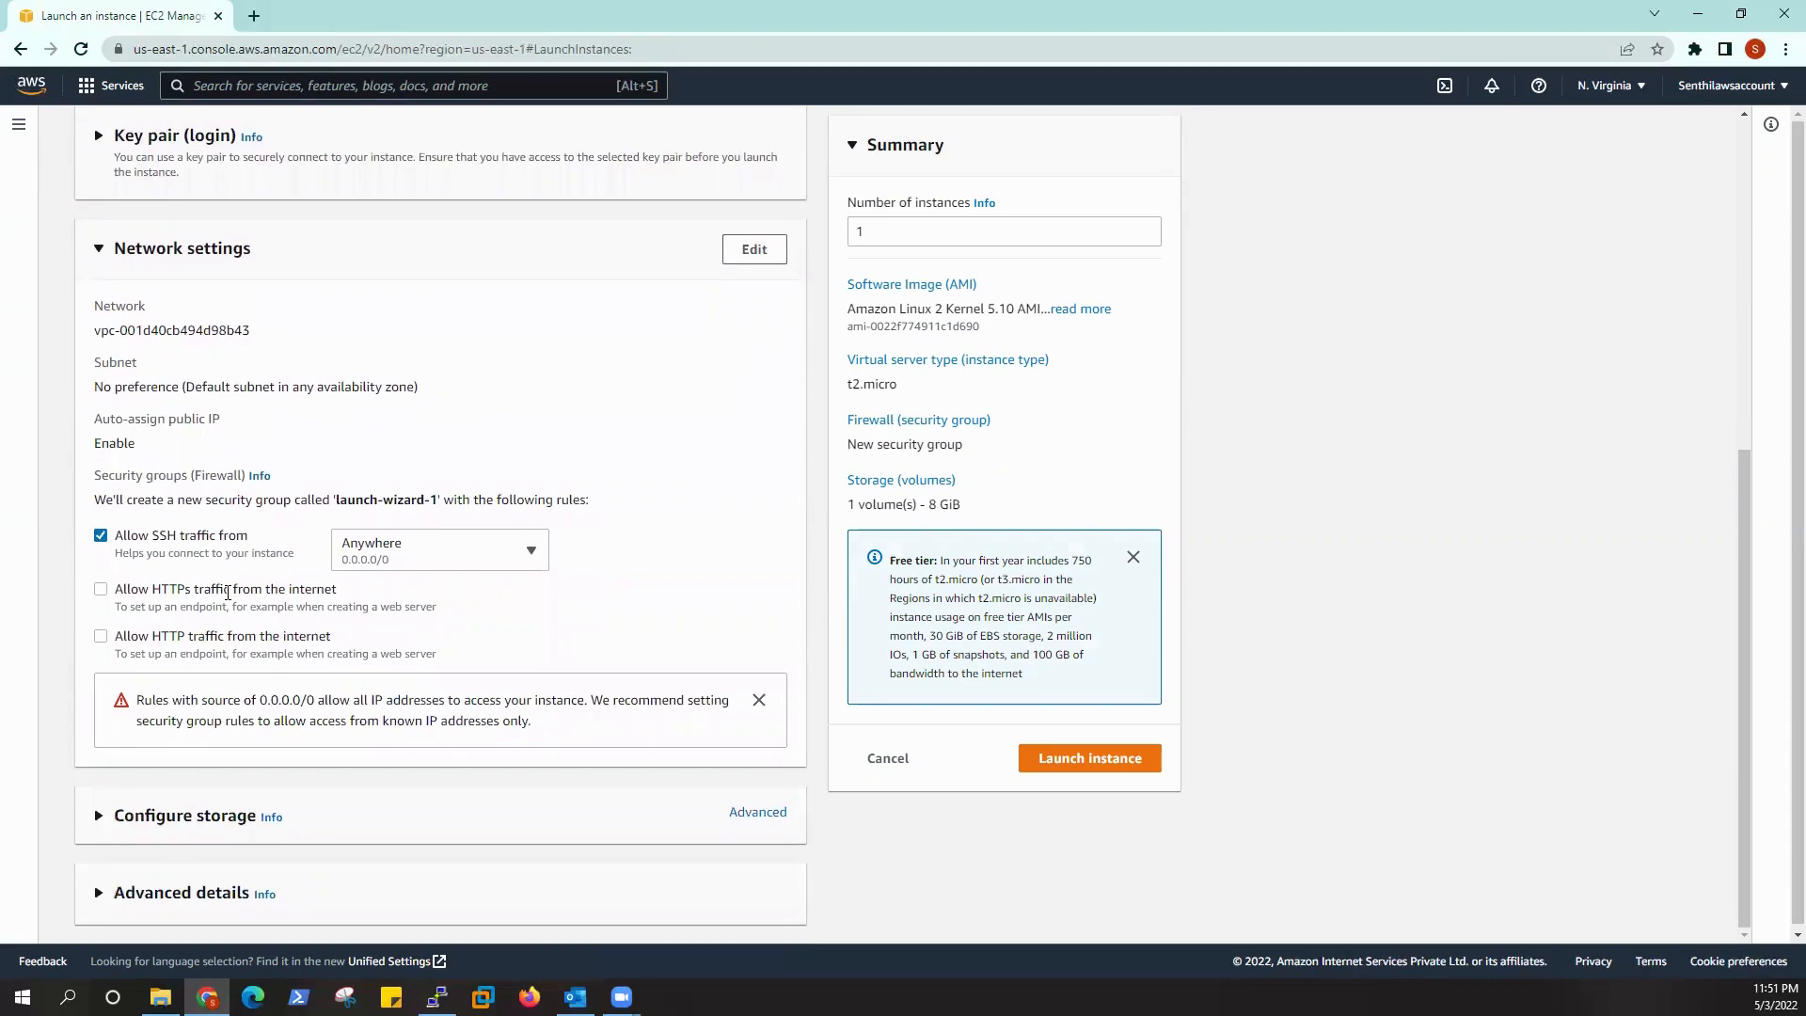
scroll(228, 593, "up", 2)
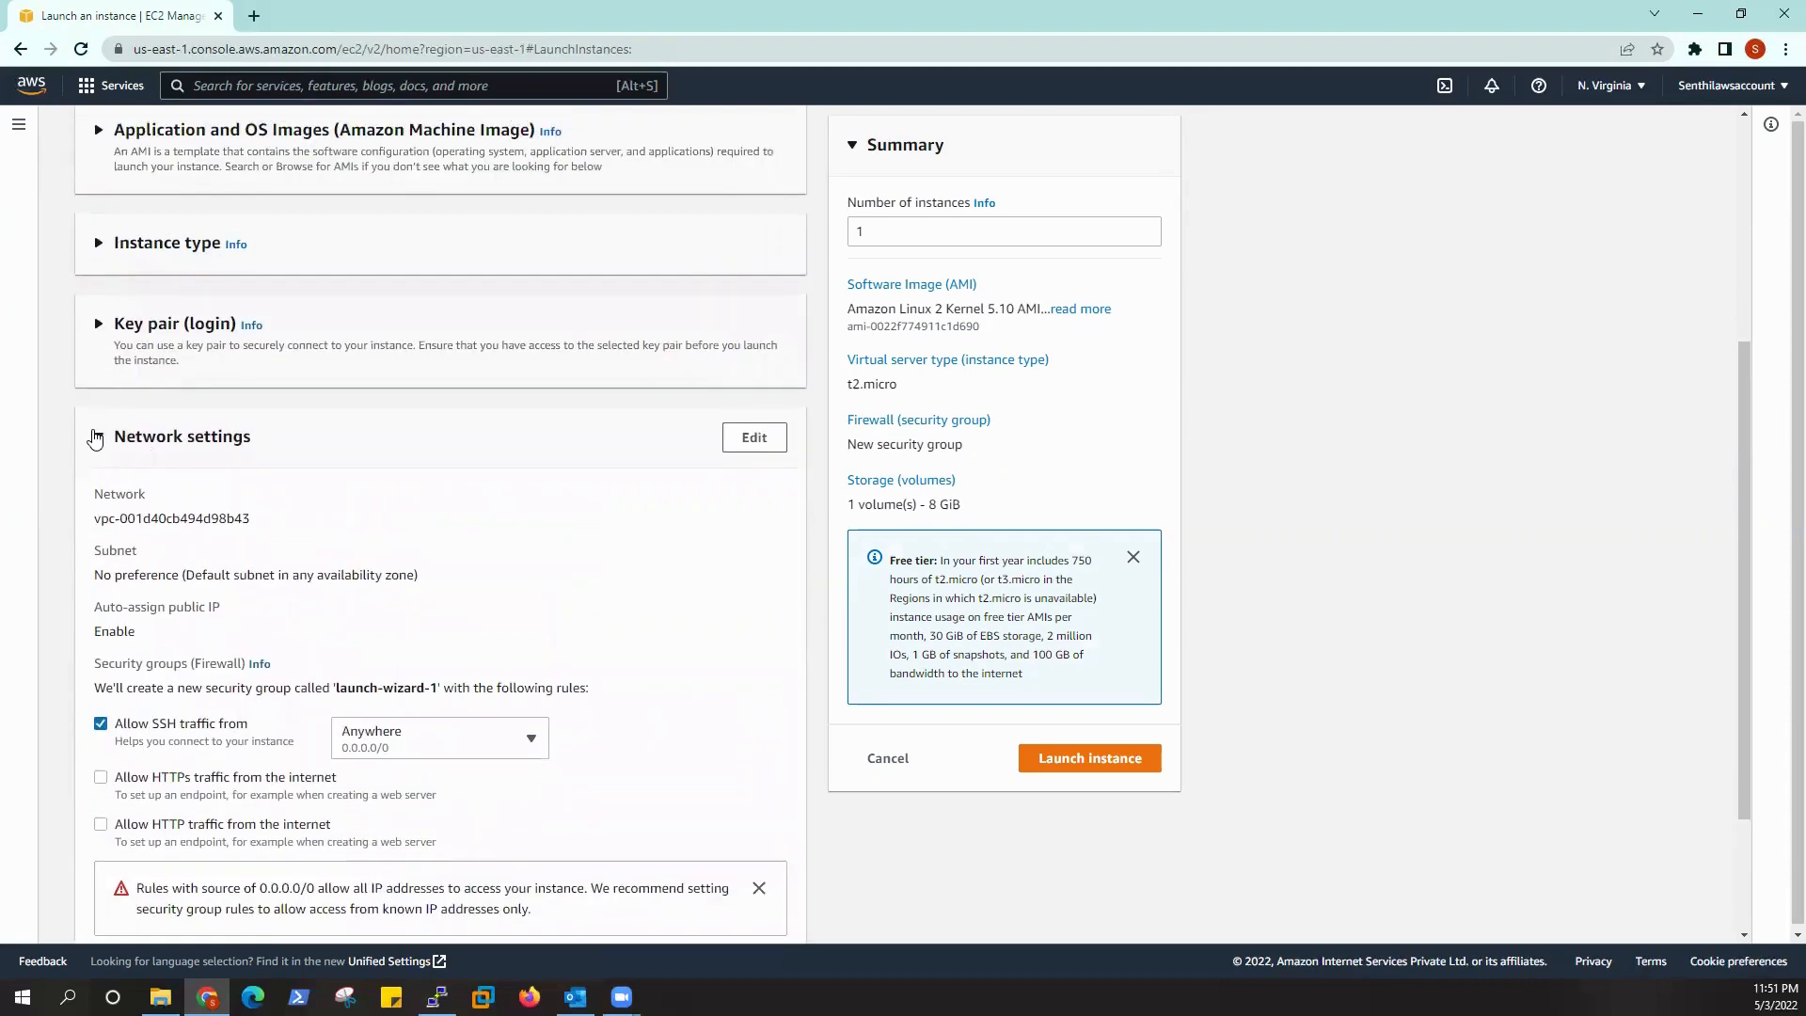
left_click(95, 439)
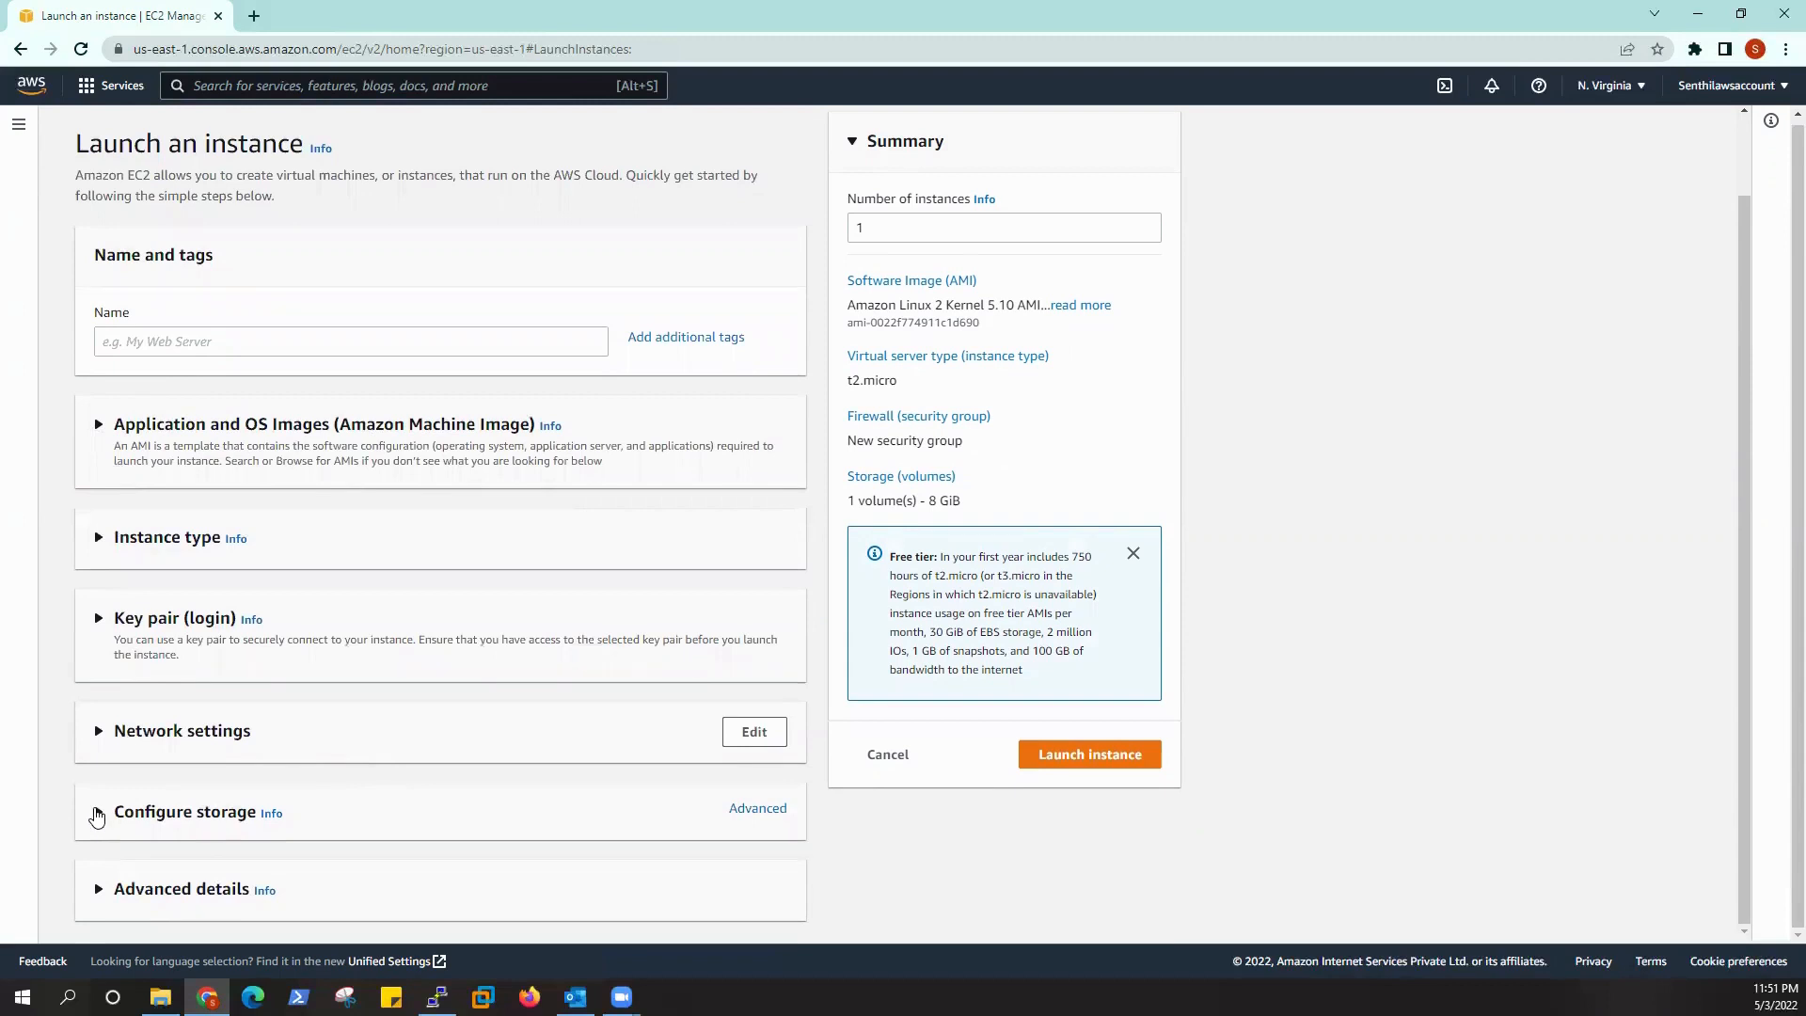
- Review the storage configuration and root volume types, keep General purpose SSD (gp2), and collapse the section
left_click(97, 816)
scroll(97, 814, "down", 3)
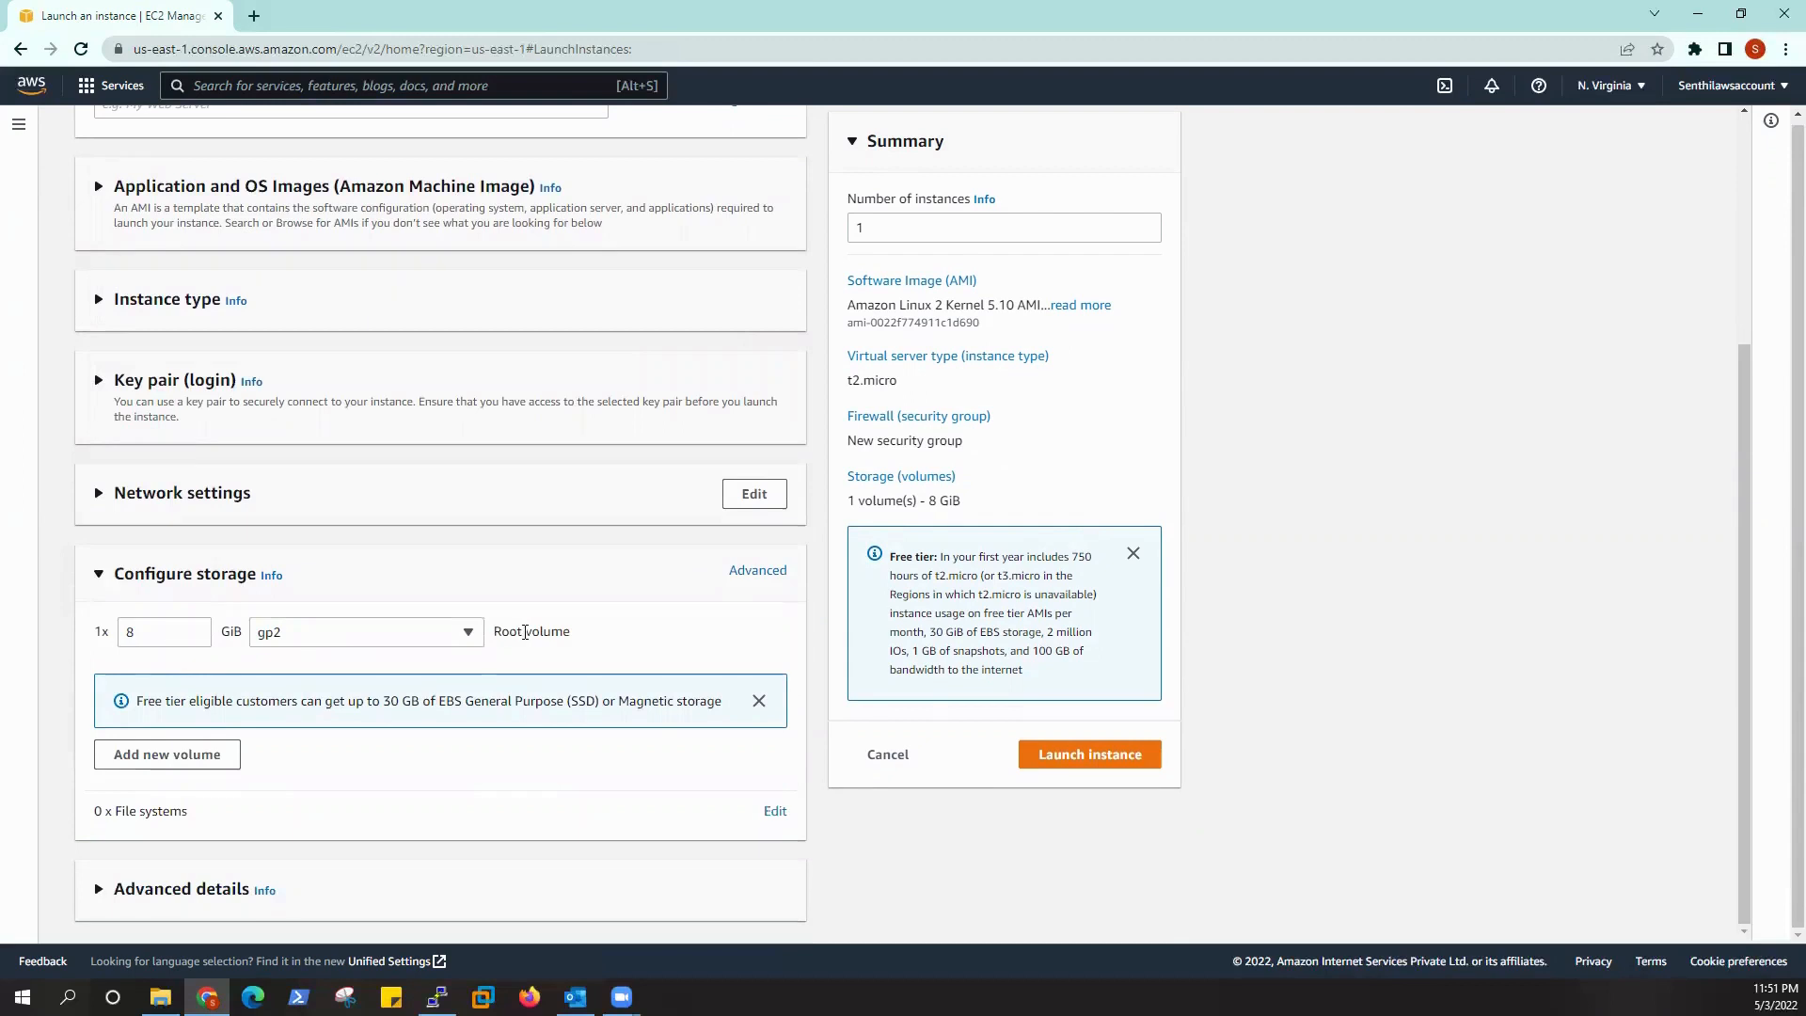
left_click(470, 634)
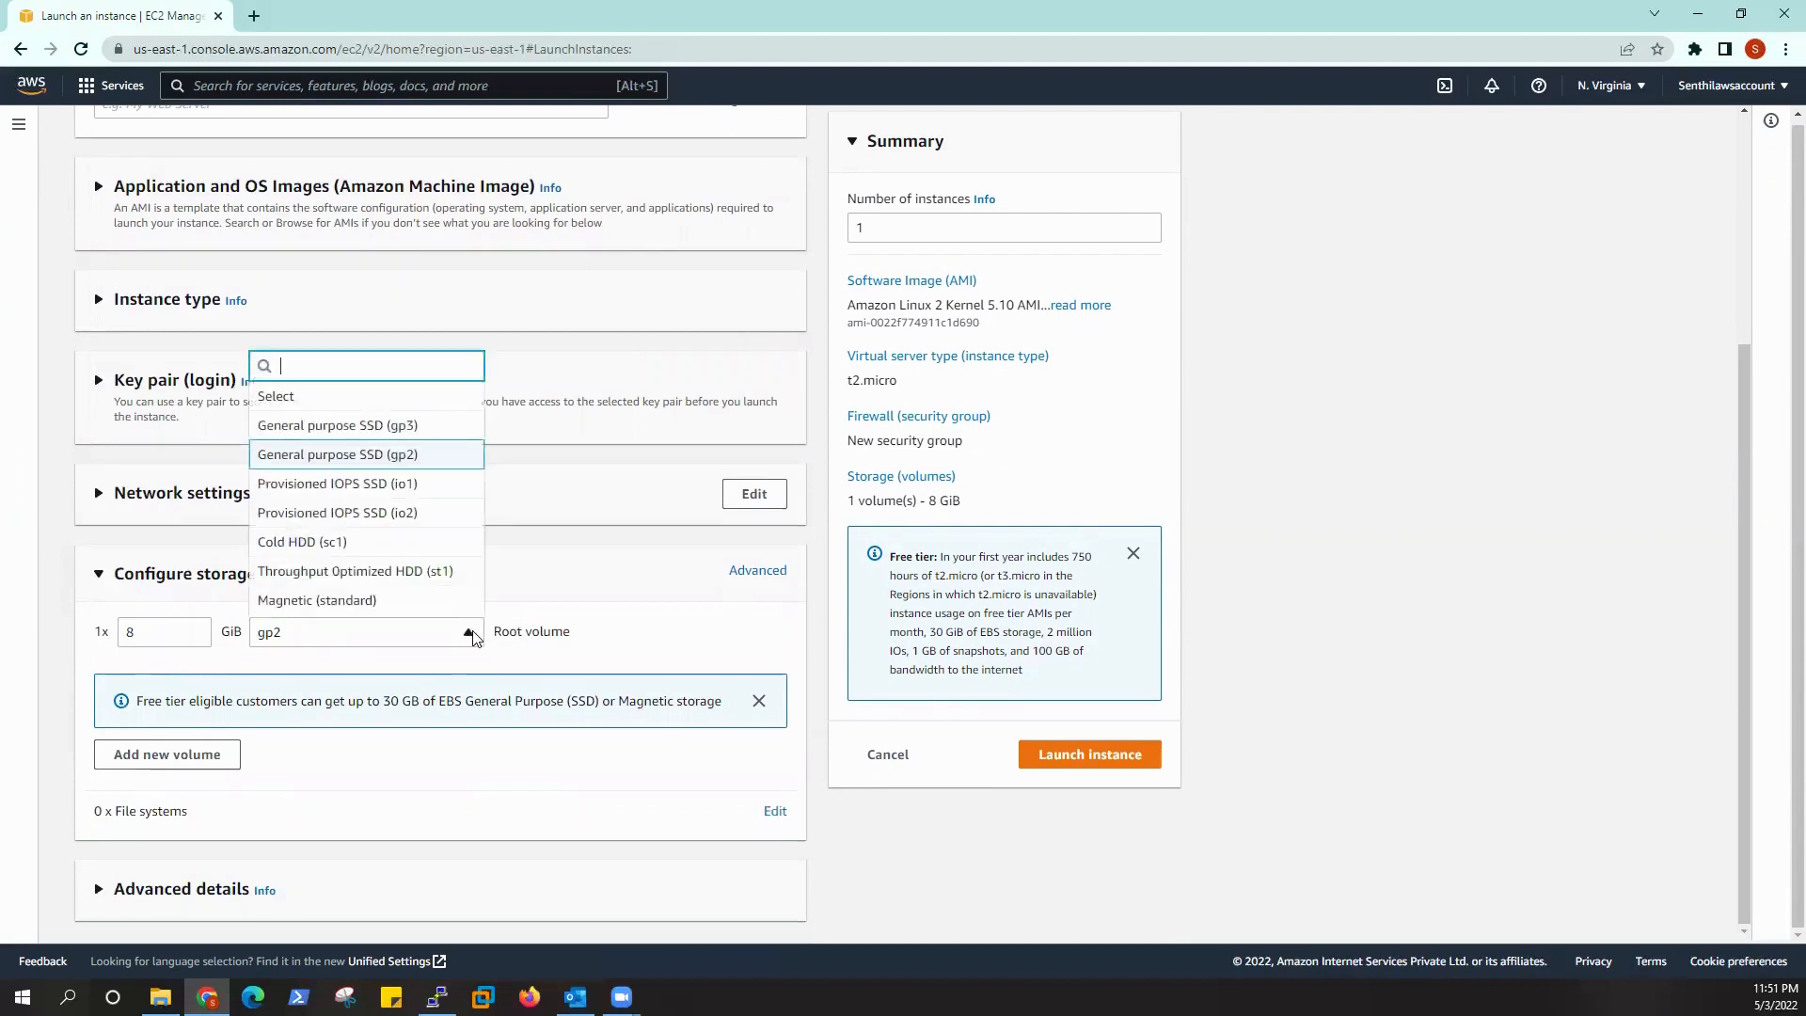
left_click(461, 457)
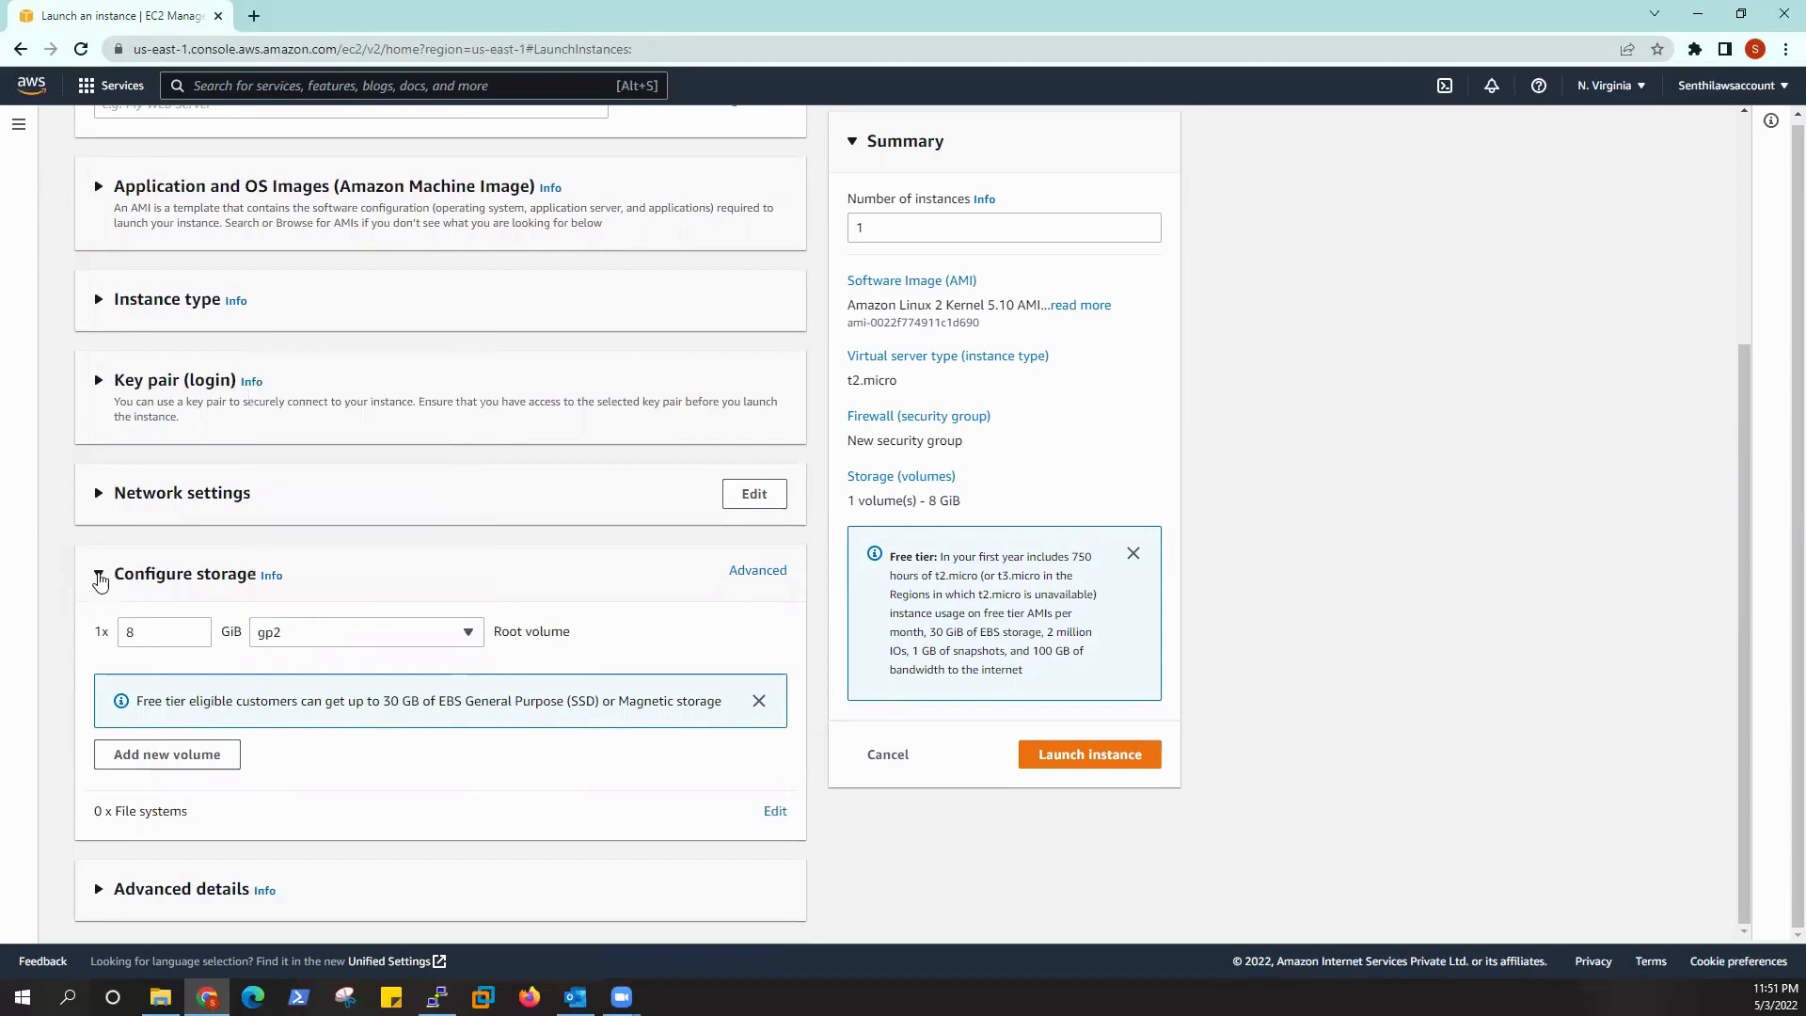
left_click(99, 574)
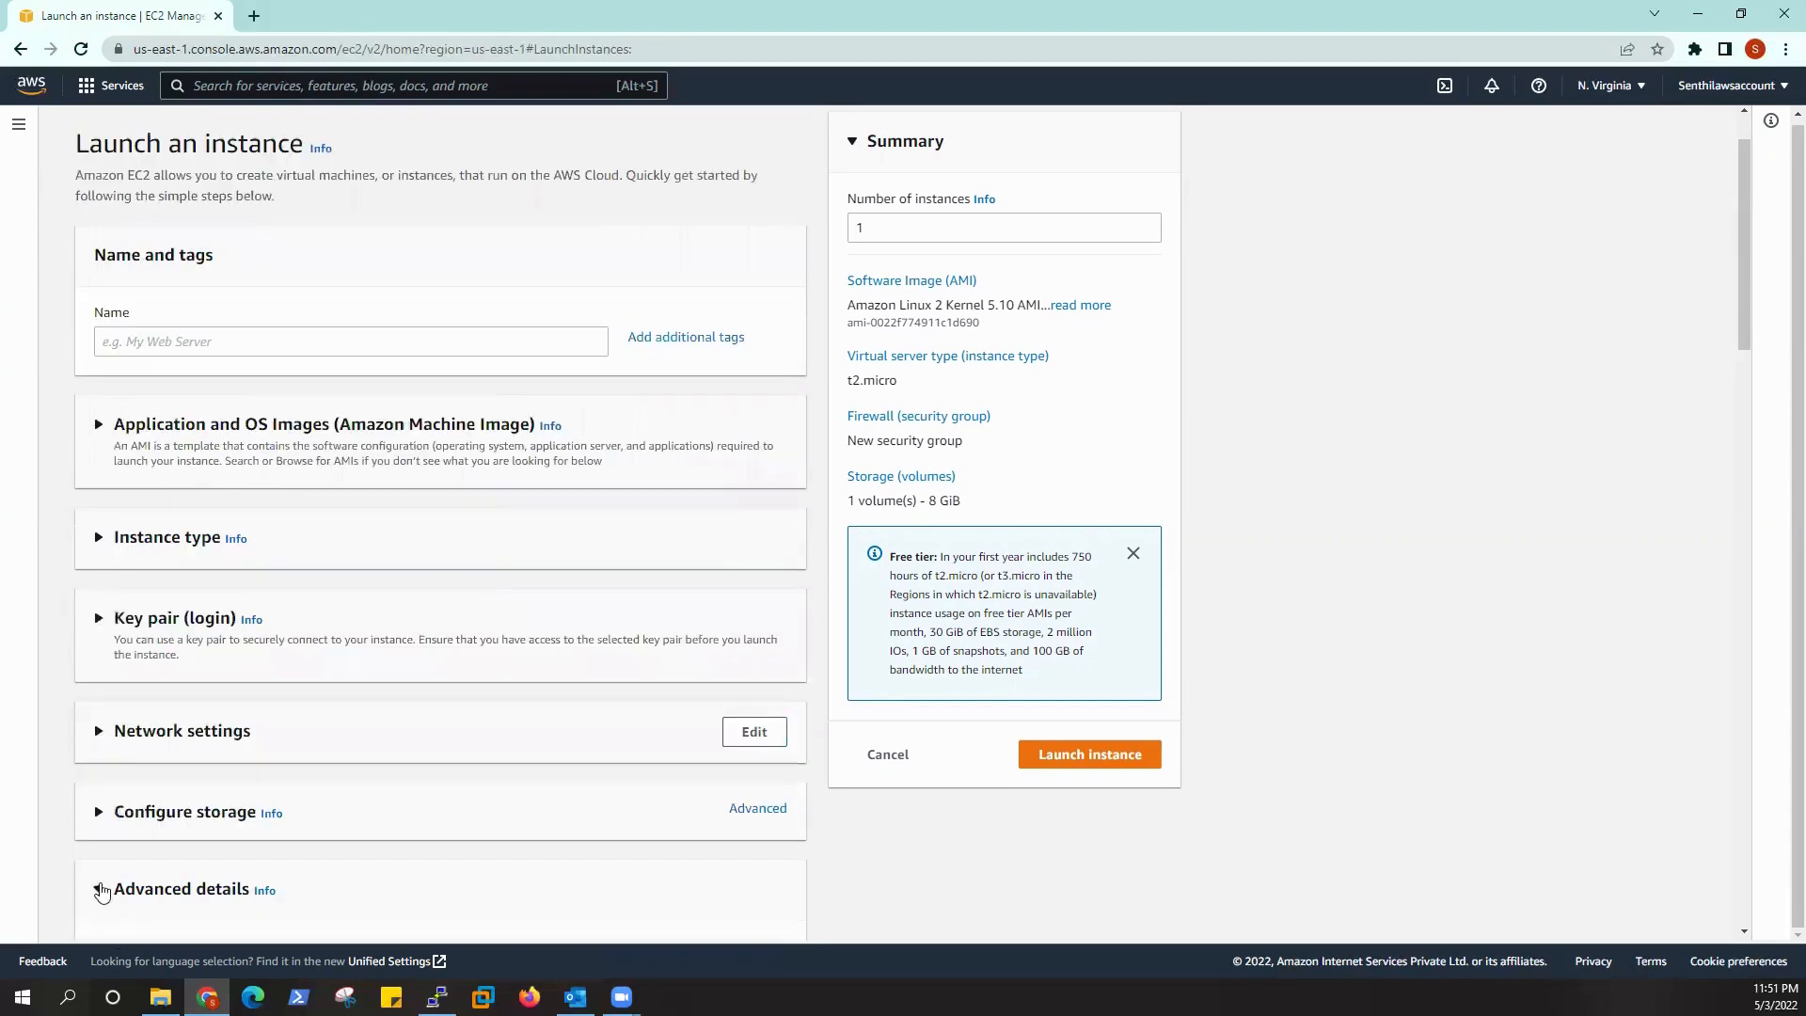
- Examine the options under the advanced details of the launch form and collapse the section again
left_click(99, 889)
scroll(98, 884, "down", 5)
scroll(721, 748, "down", 9)
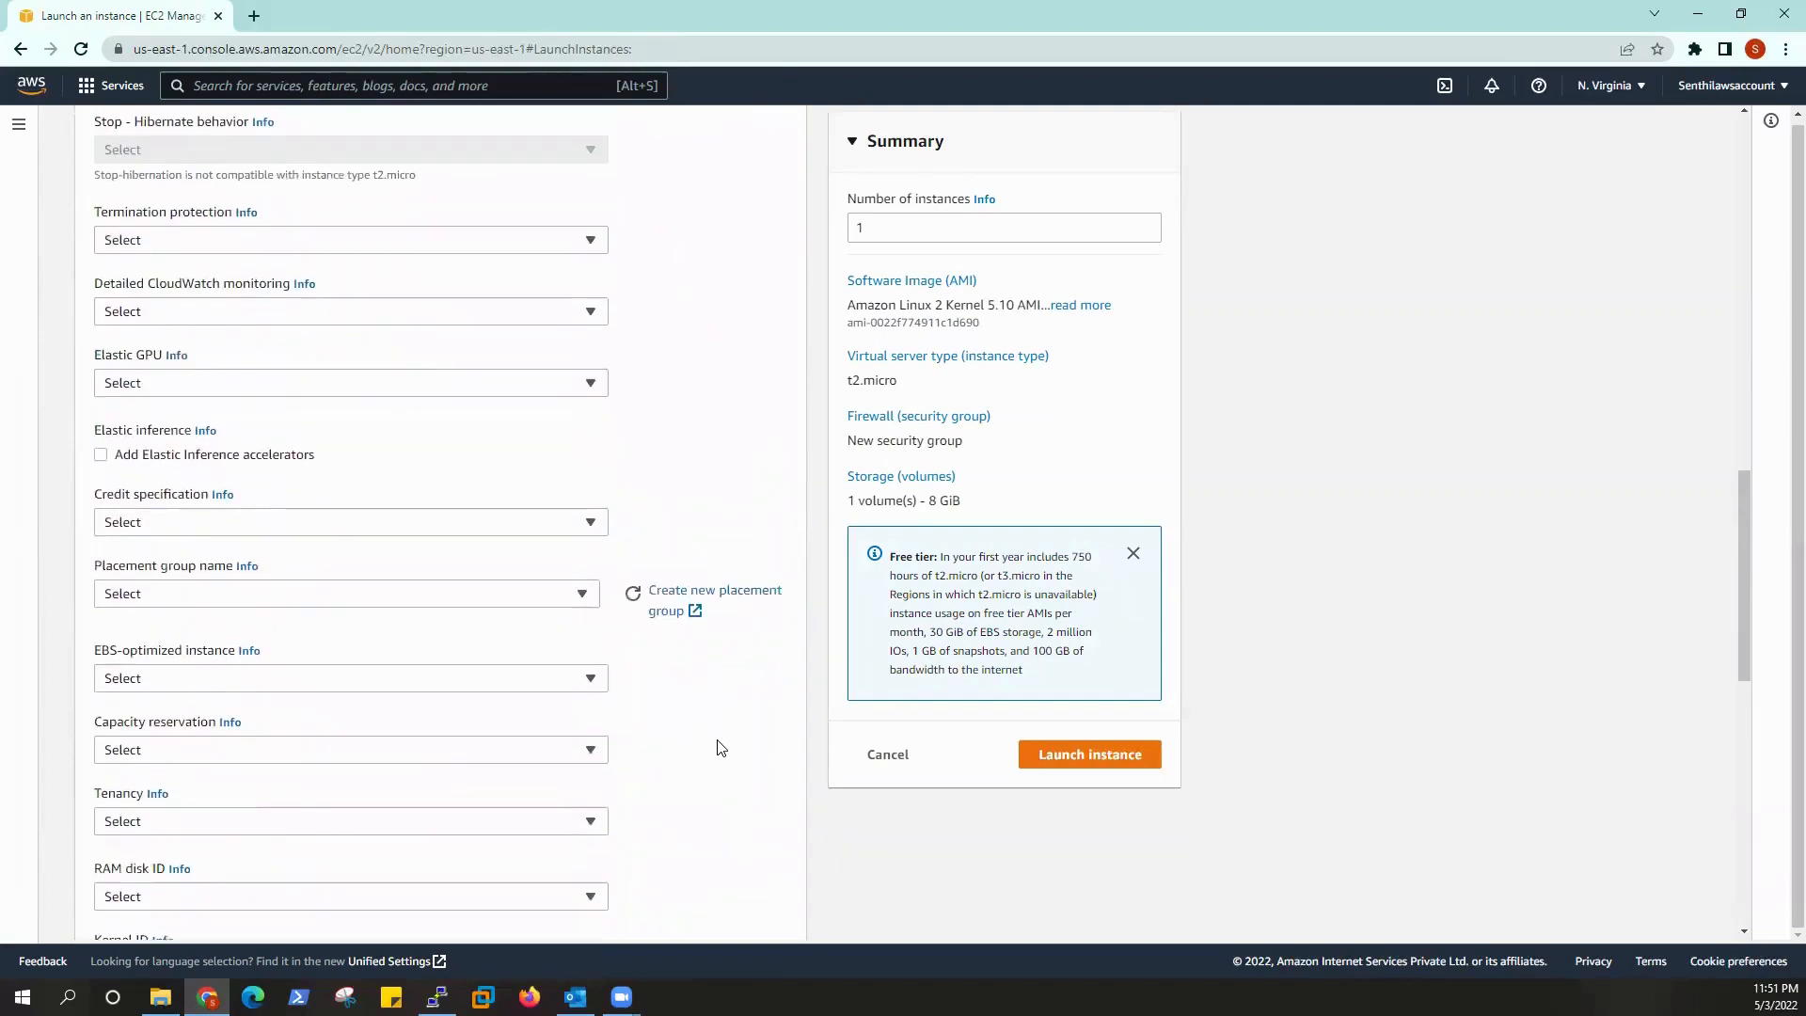
scroll(720, 748, "down", 8)
scroll(720, 748, "up", 17)
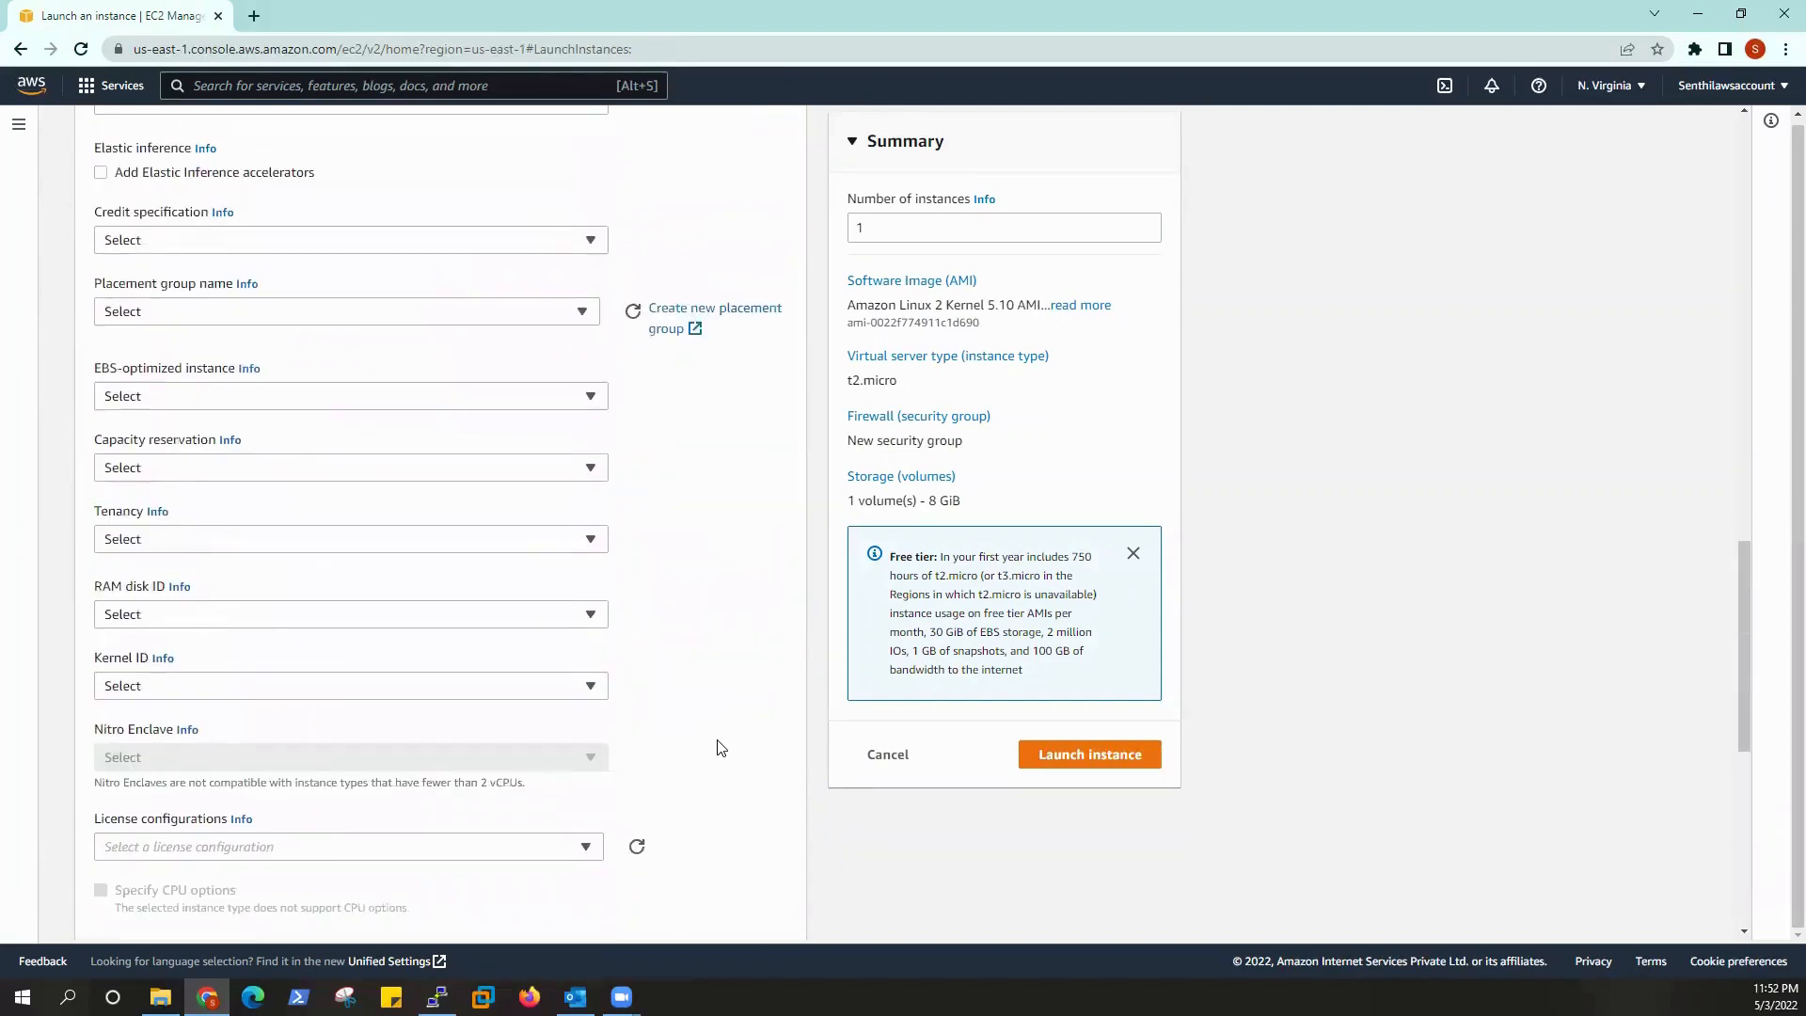
scroll(188, 508, "up", 4)
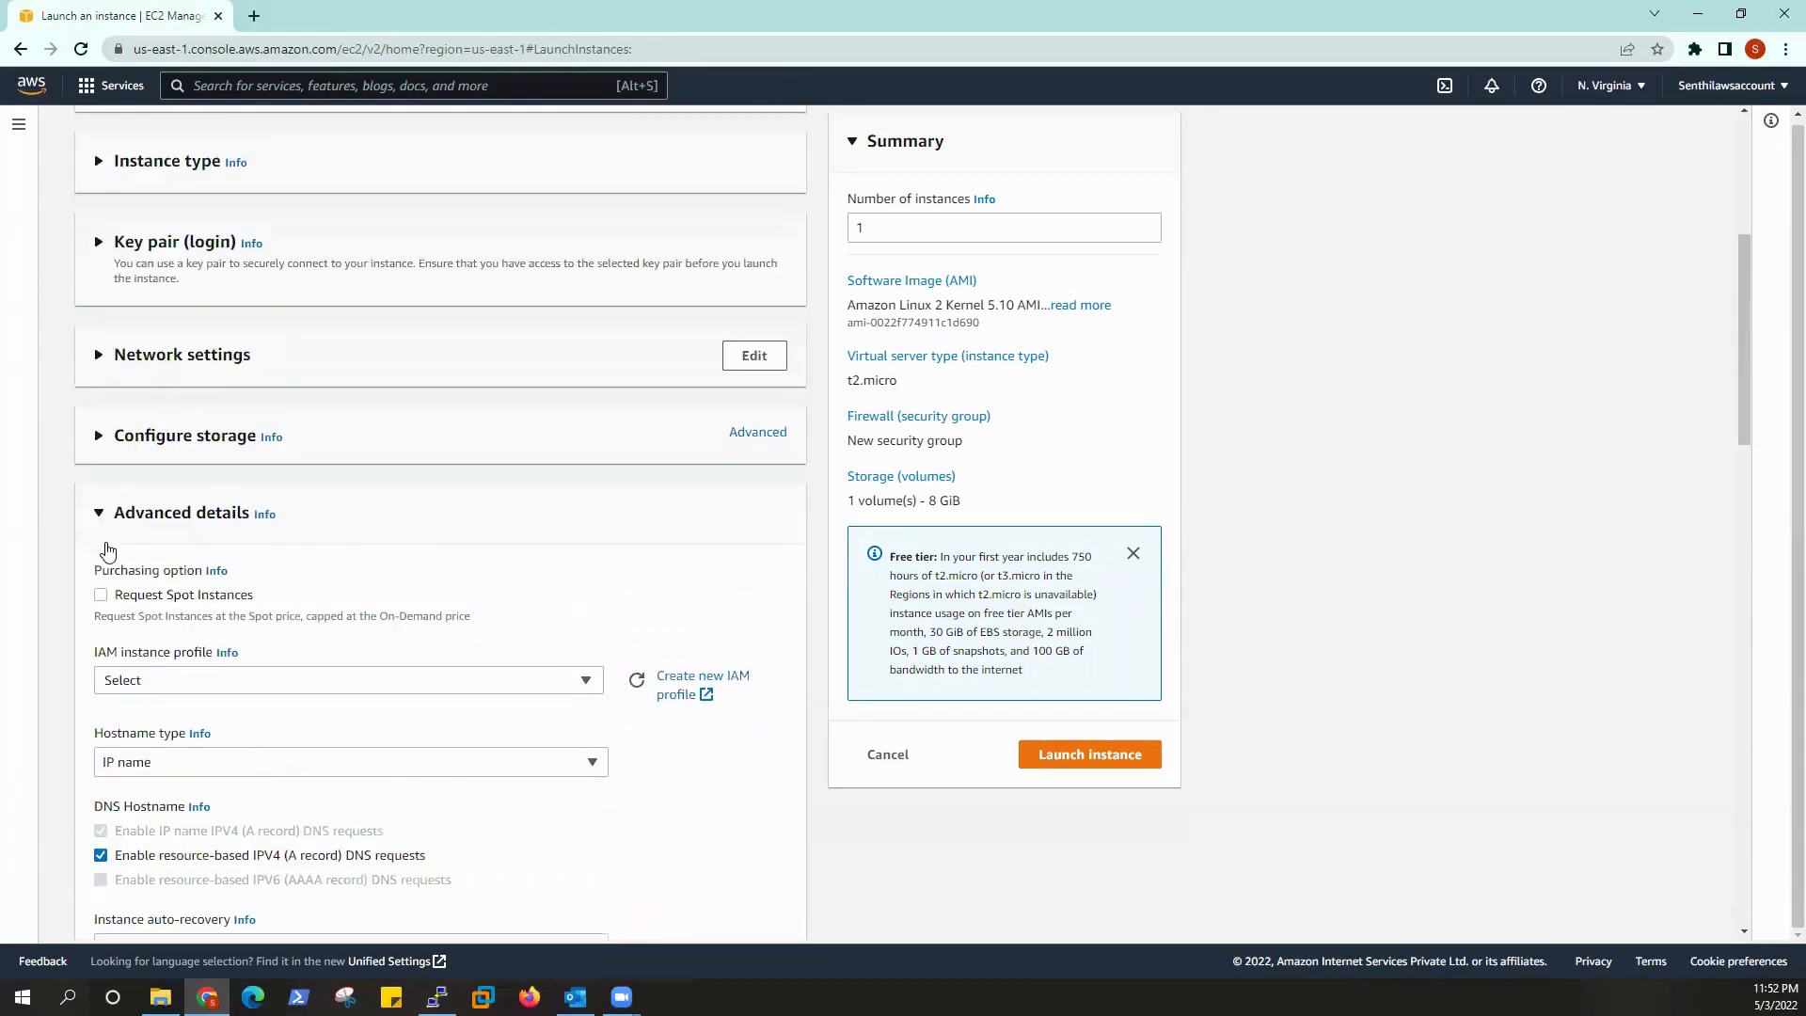
left_click(98, 515)
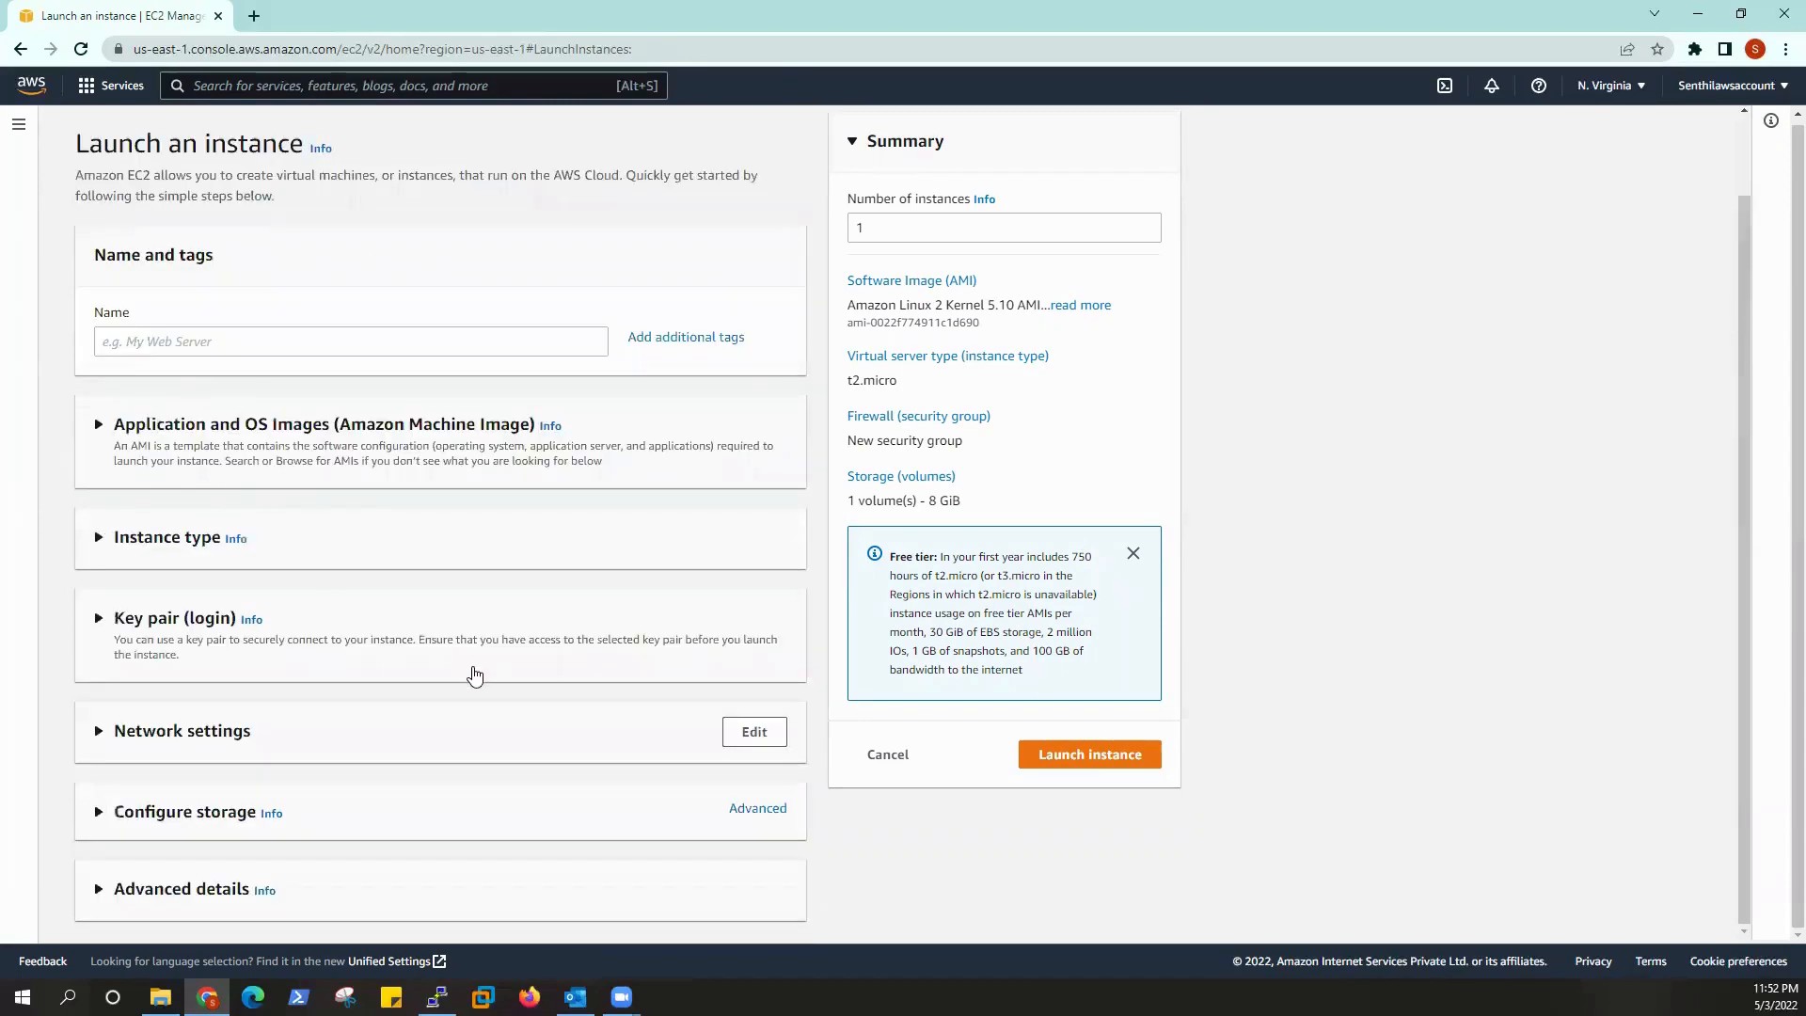
scroll(475, 676, "up", 1)
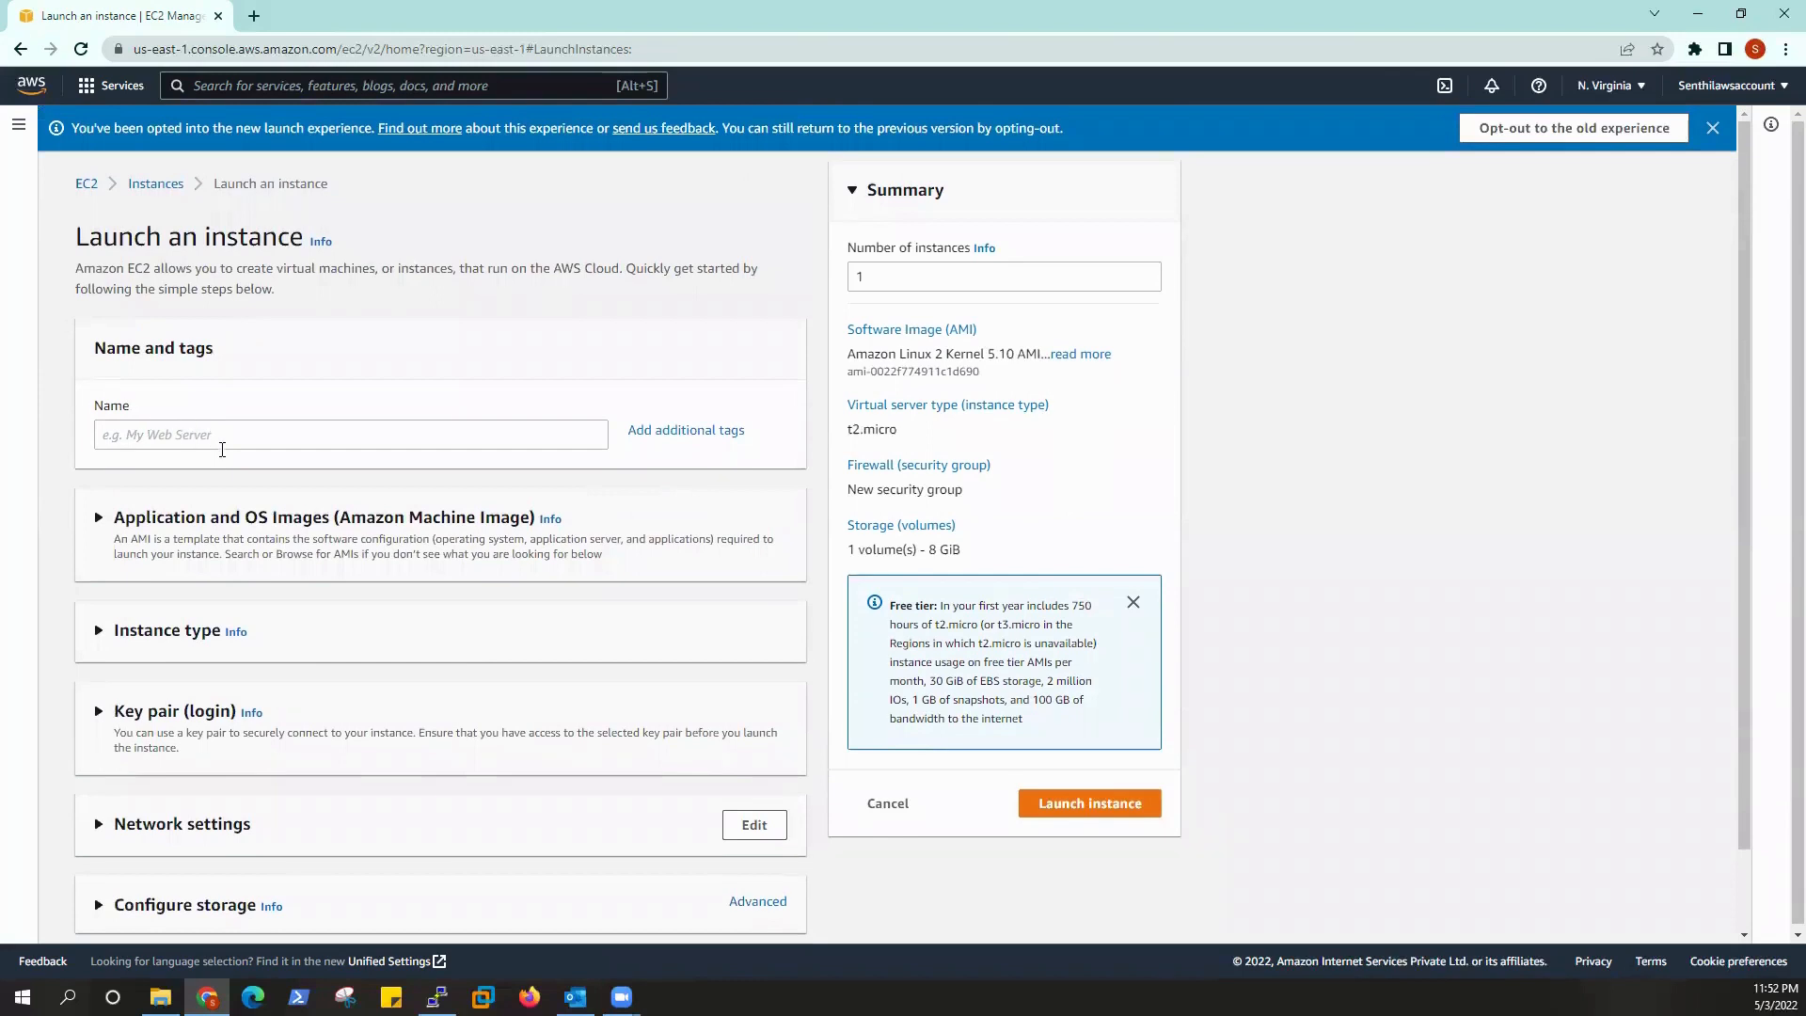
- Name the instance MyLinuxMachine and expand the Application and OS Images section
left_click(219, 435)
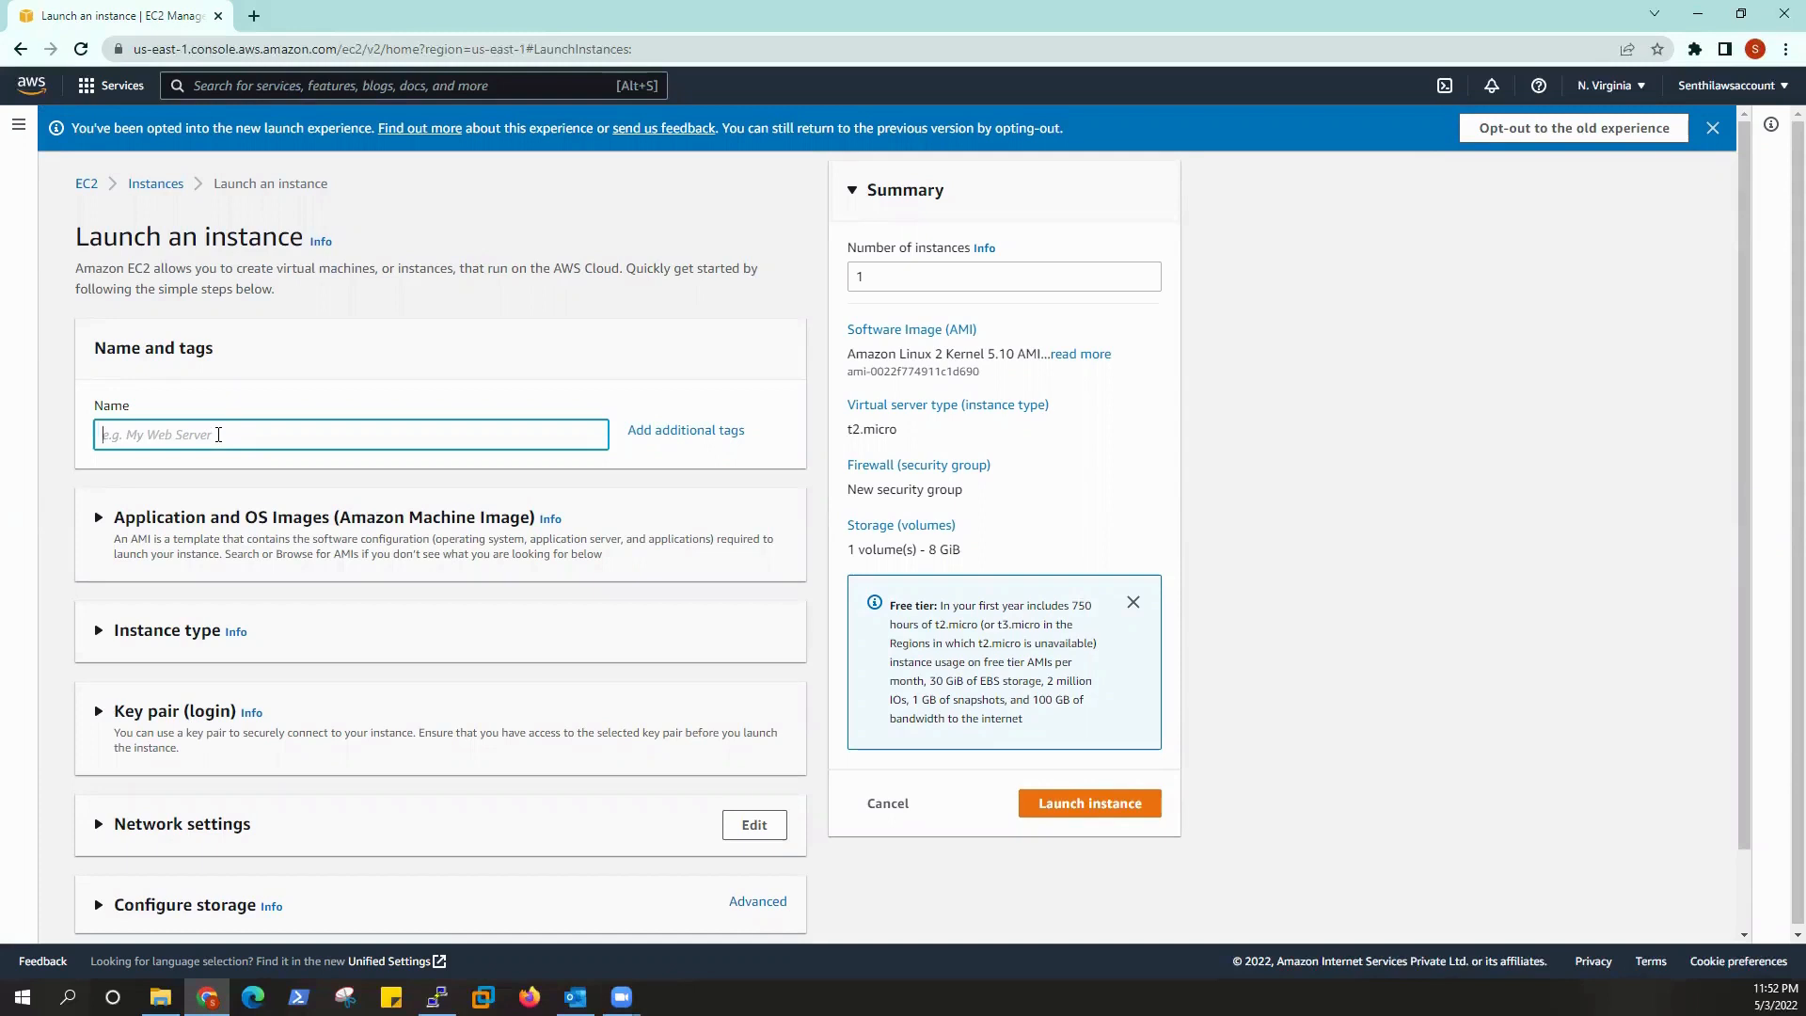
type("MyLinuxMachine")
left_click(92, 524)
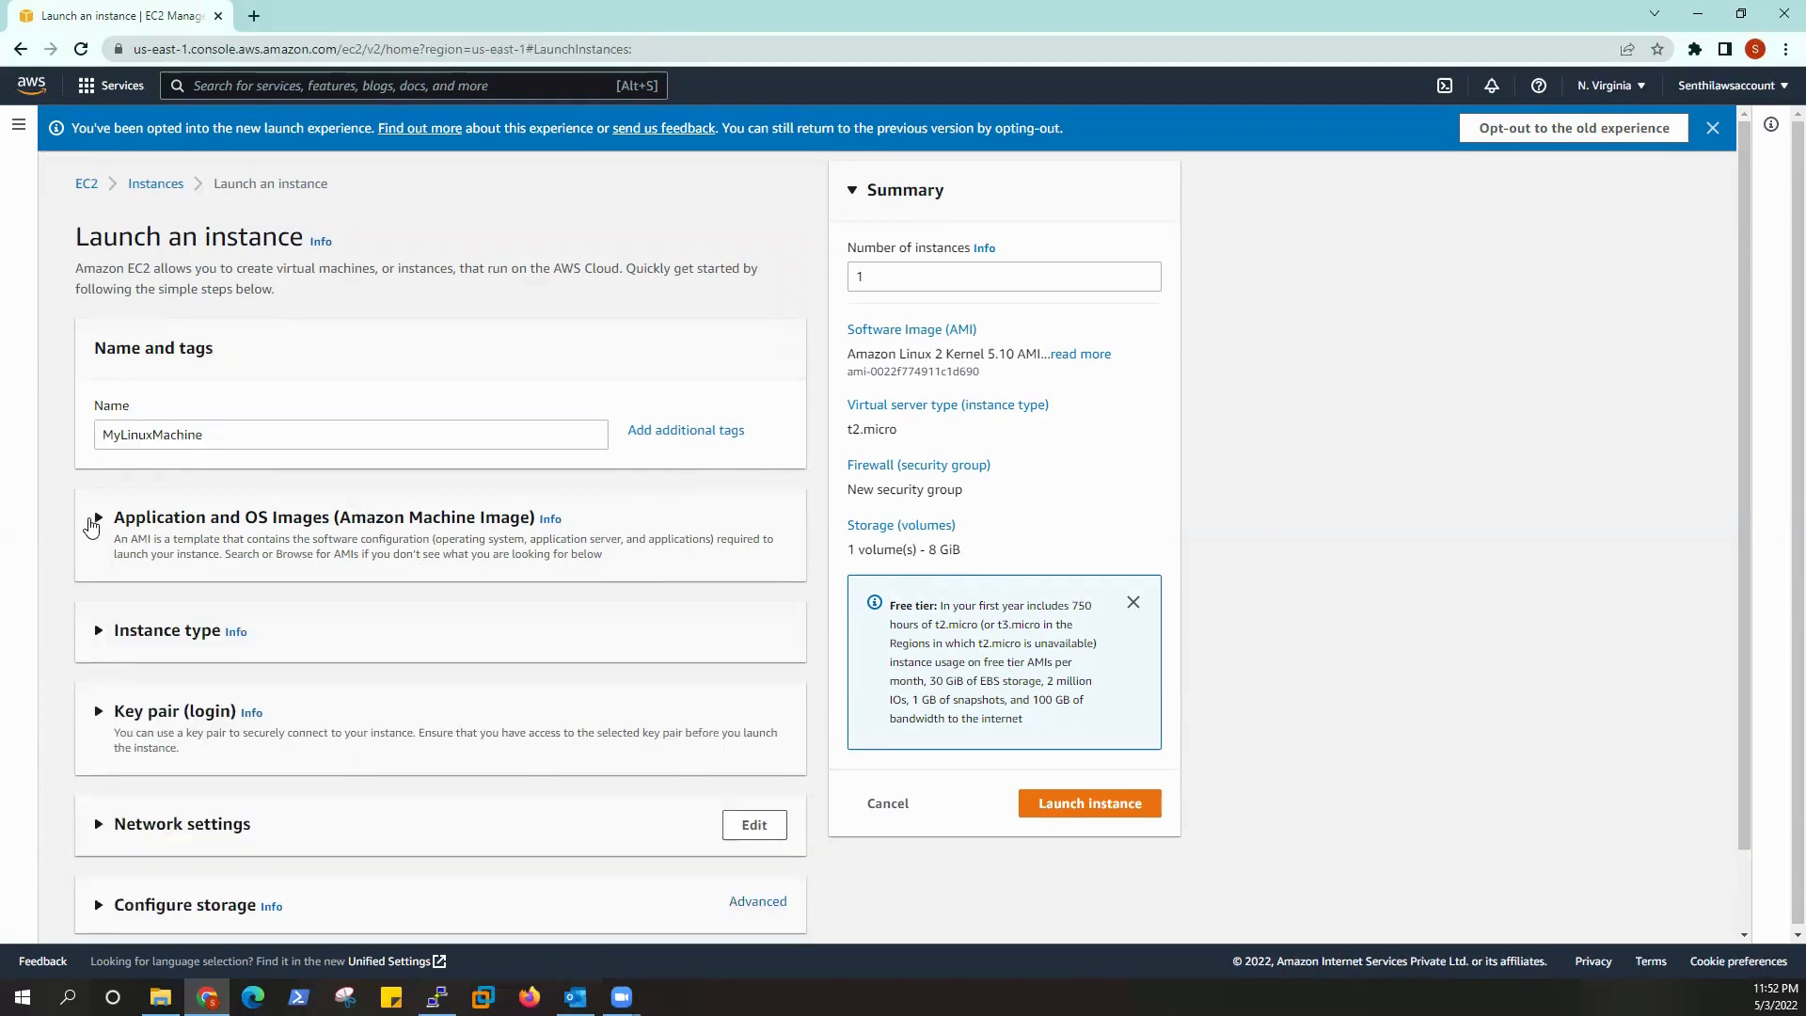
scroll(314, 839, "down", 2)
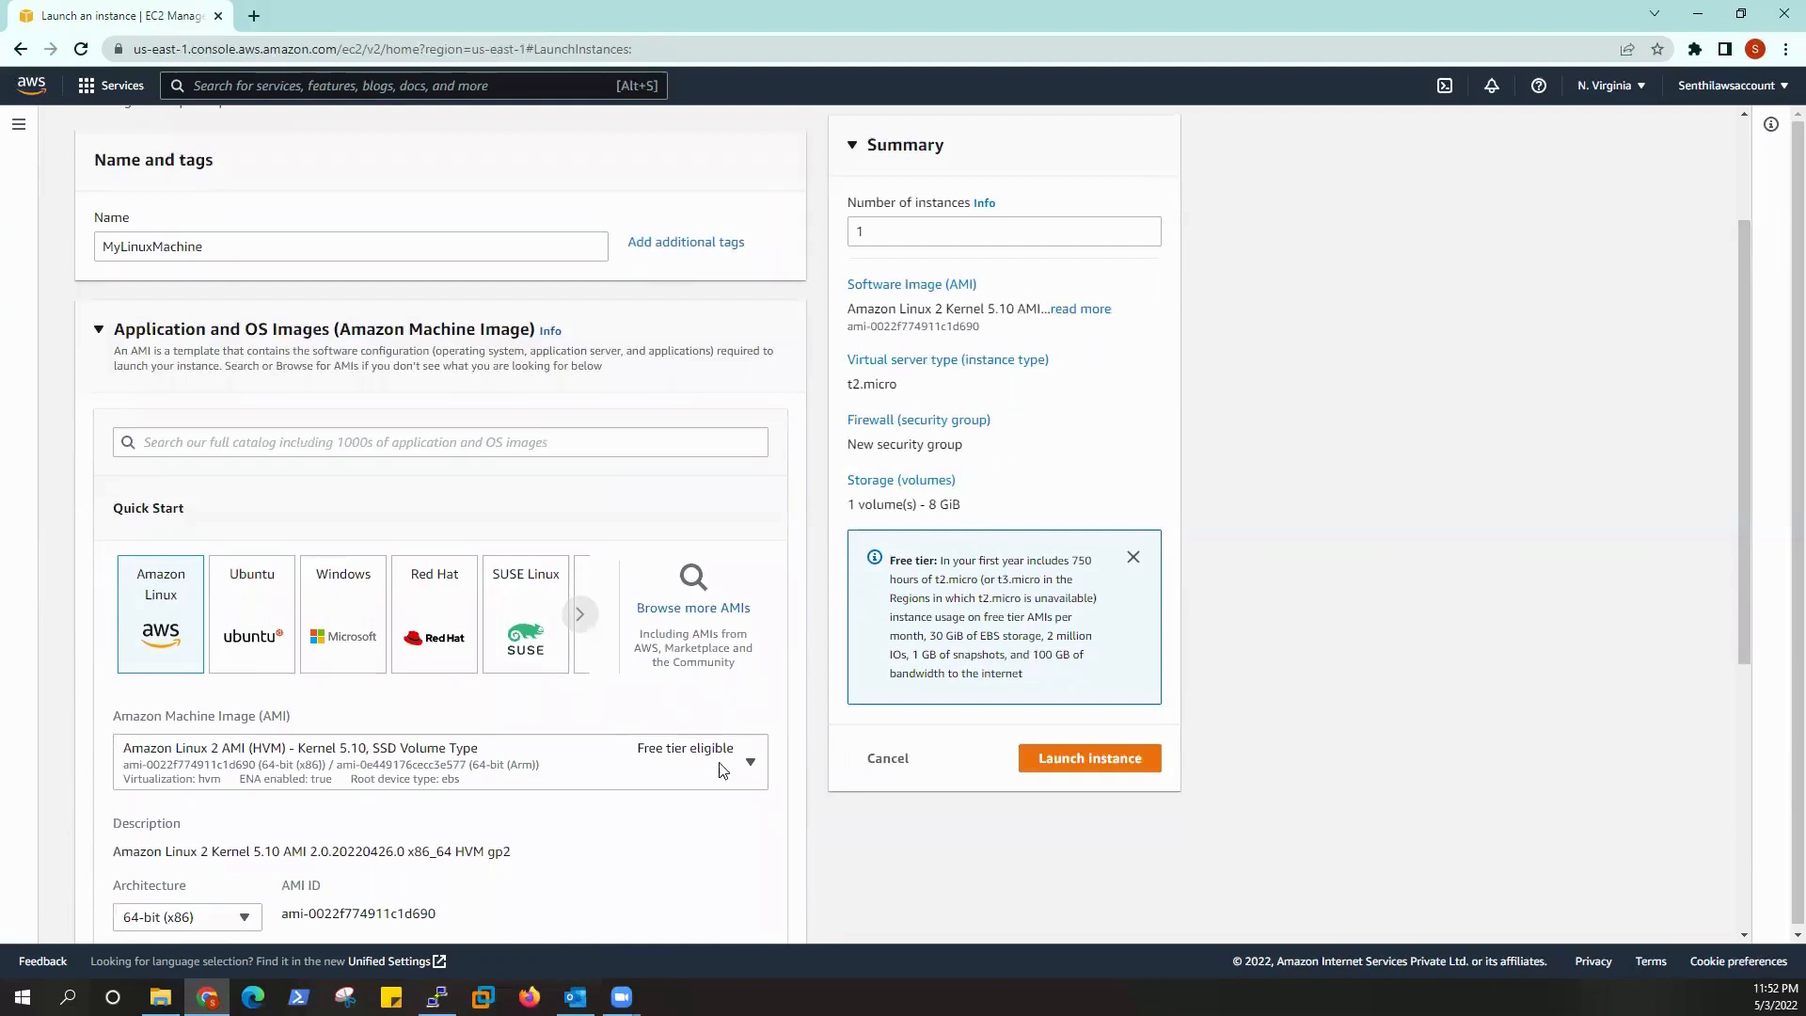
- Choose Amazon Linux 2 AMI (HVM) - Kernel 5.10, SSD Volume Type as the machine image and accept the resulting settings changes
left_click(751, 765)
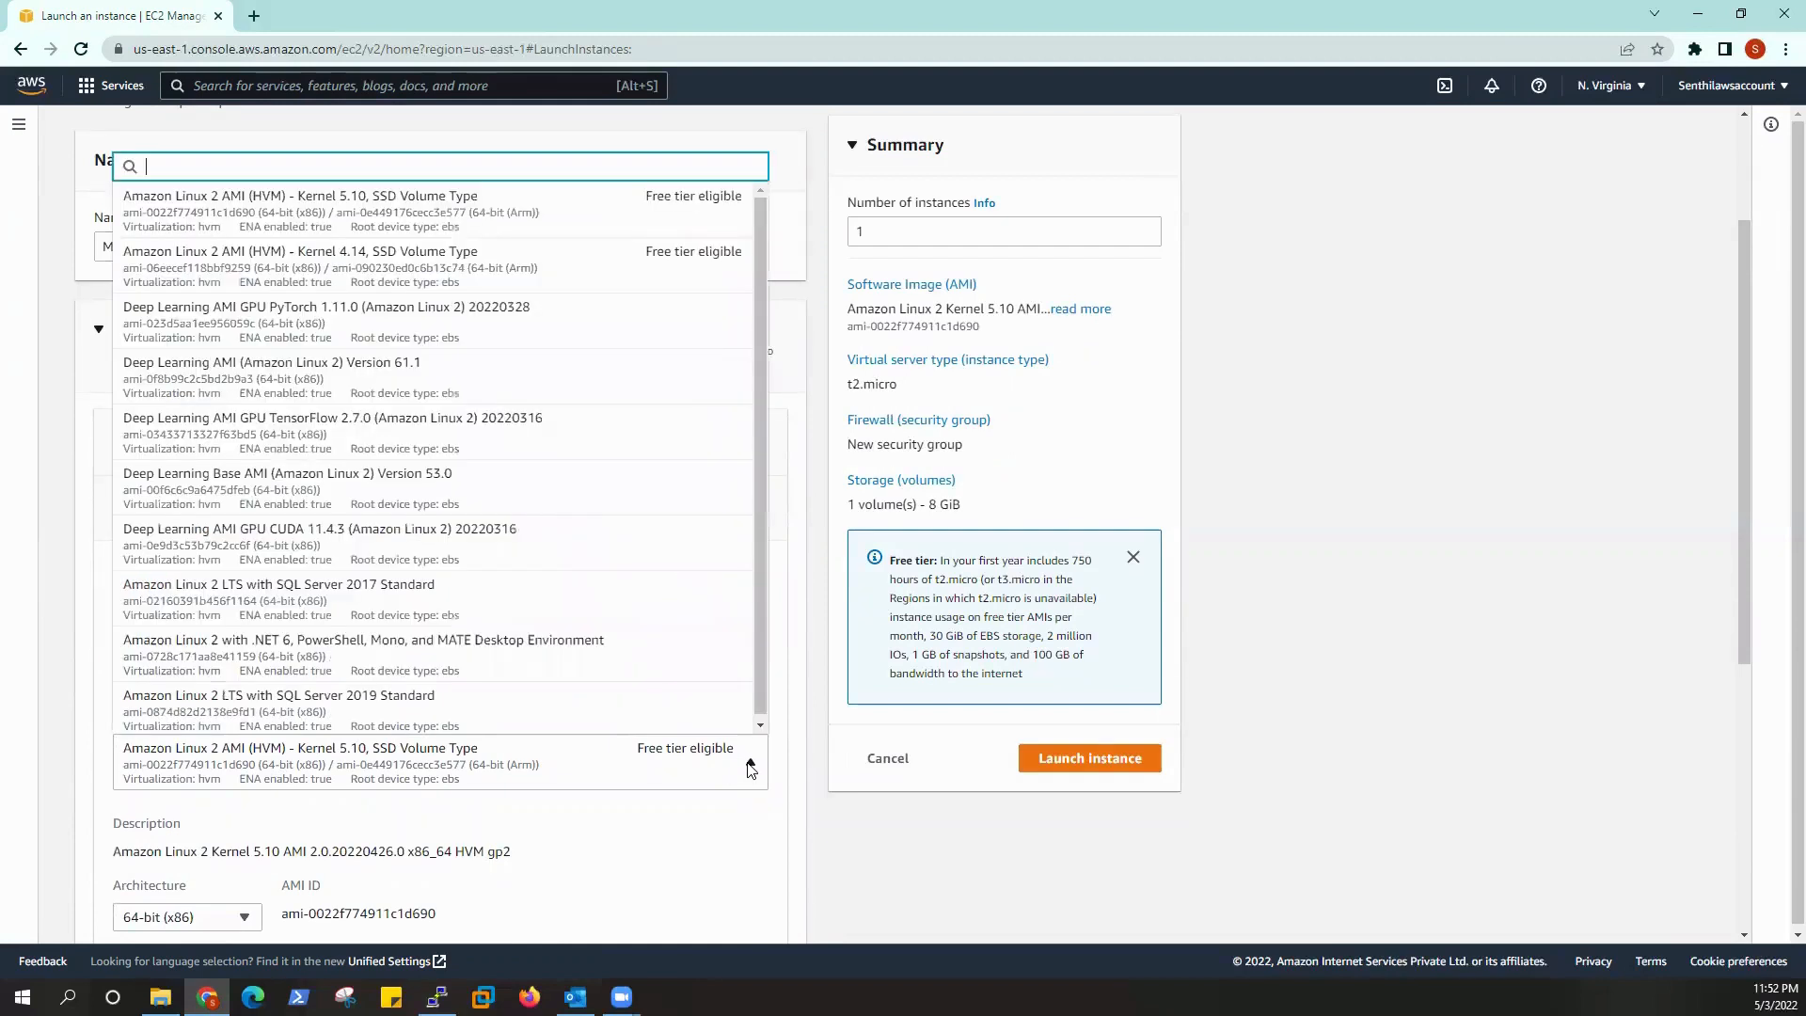
left_click_drag(760, 448, 764, 551)
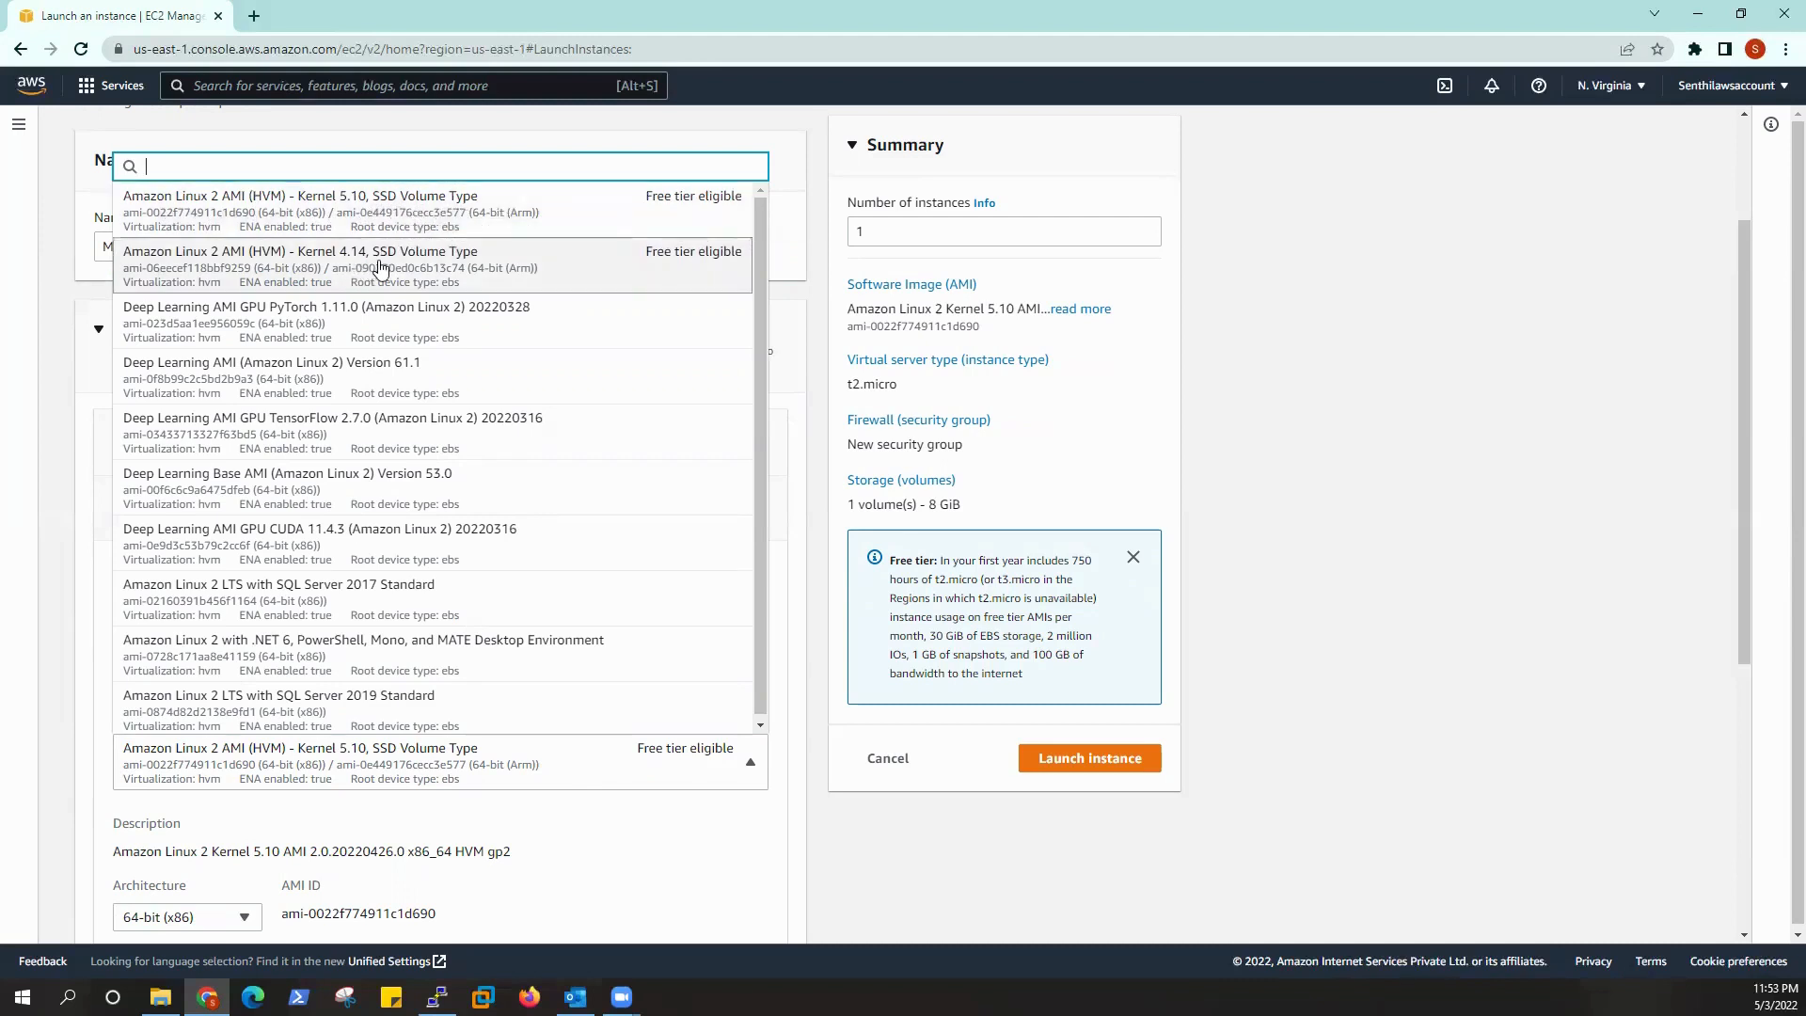
left_click(622, 219)
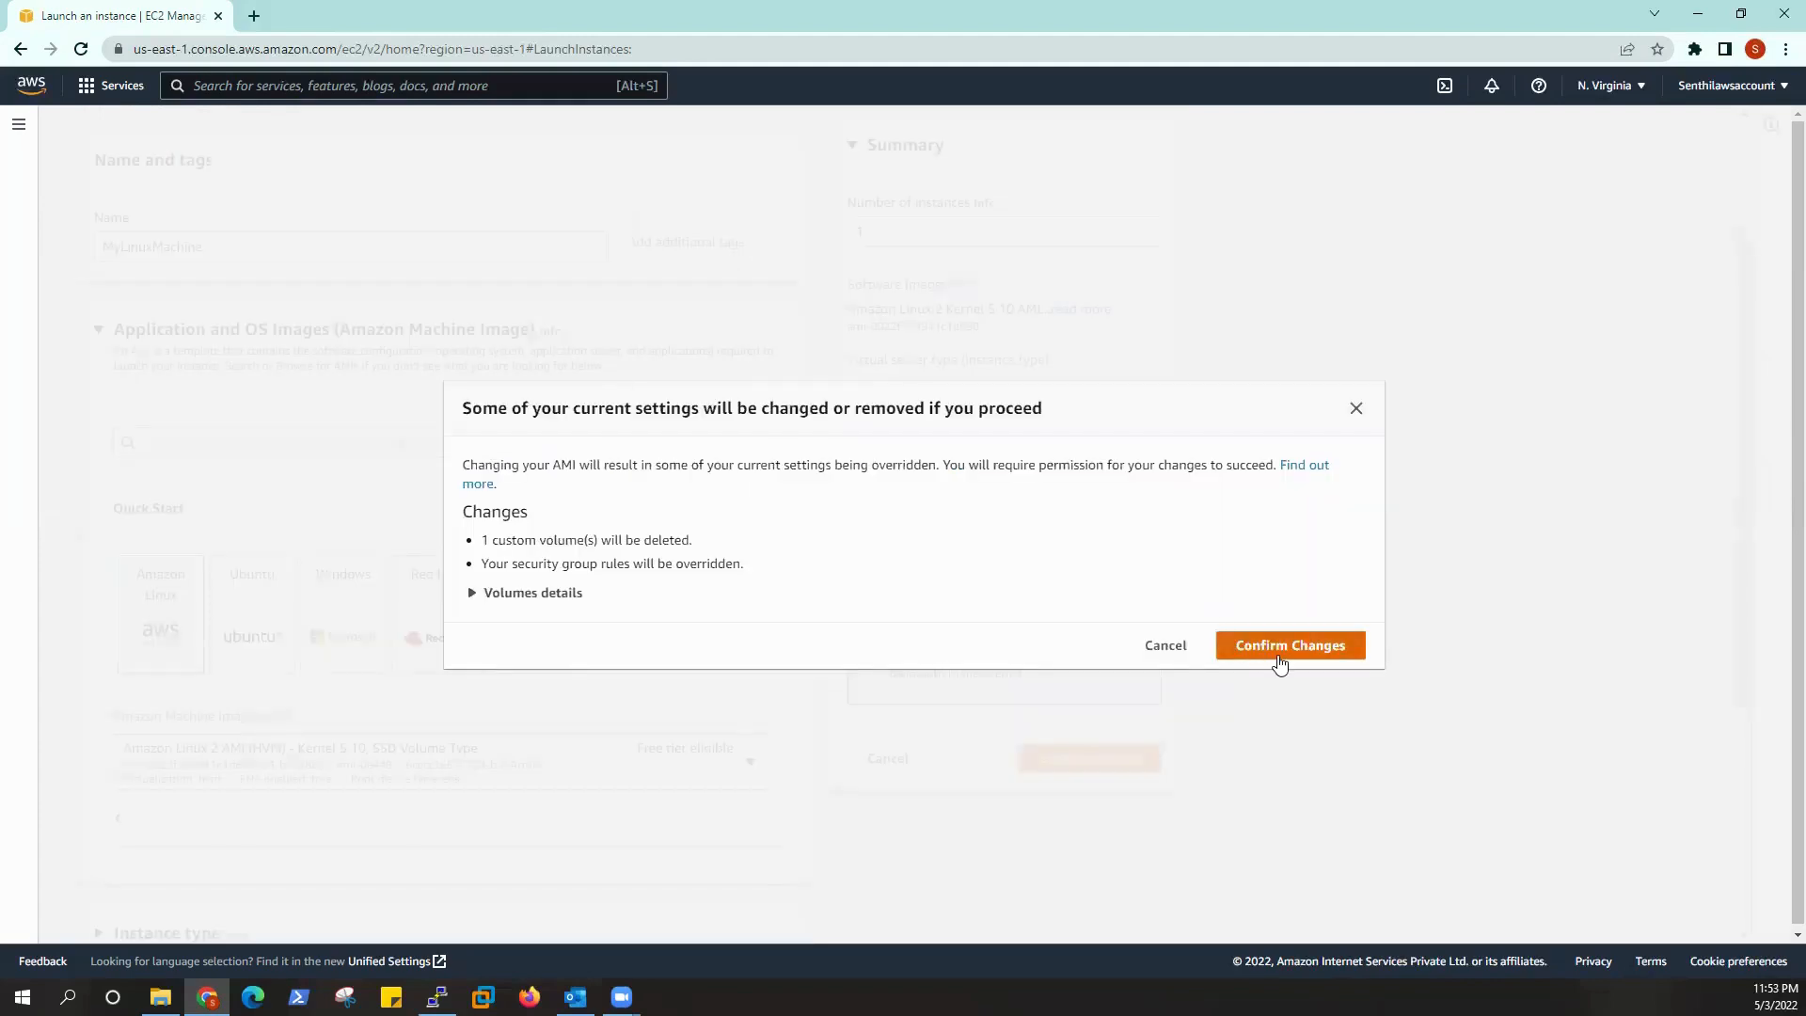
left_click(1279, 651)
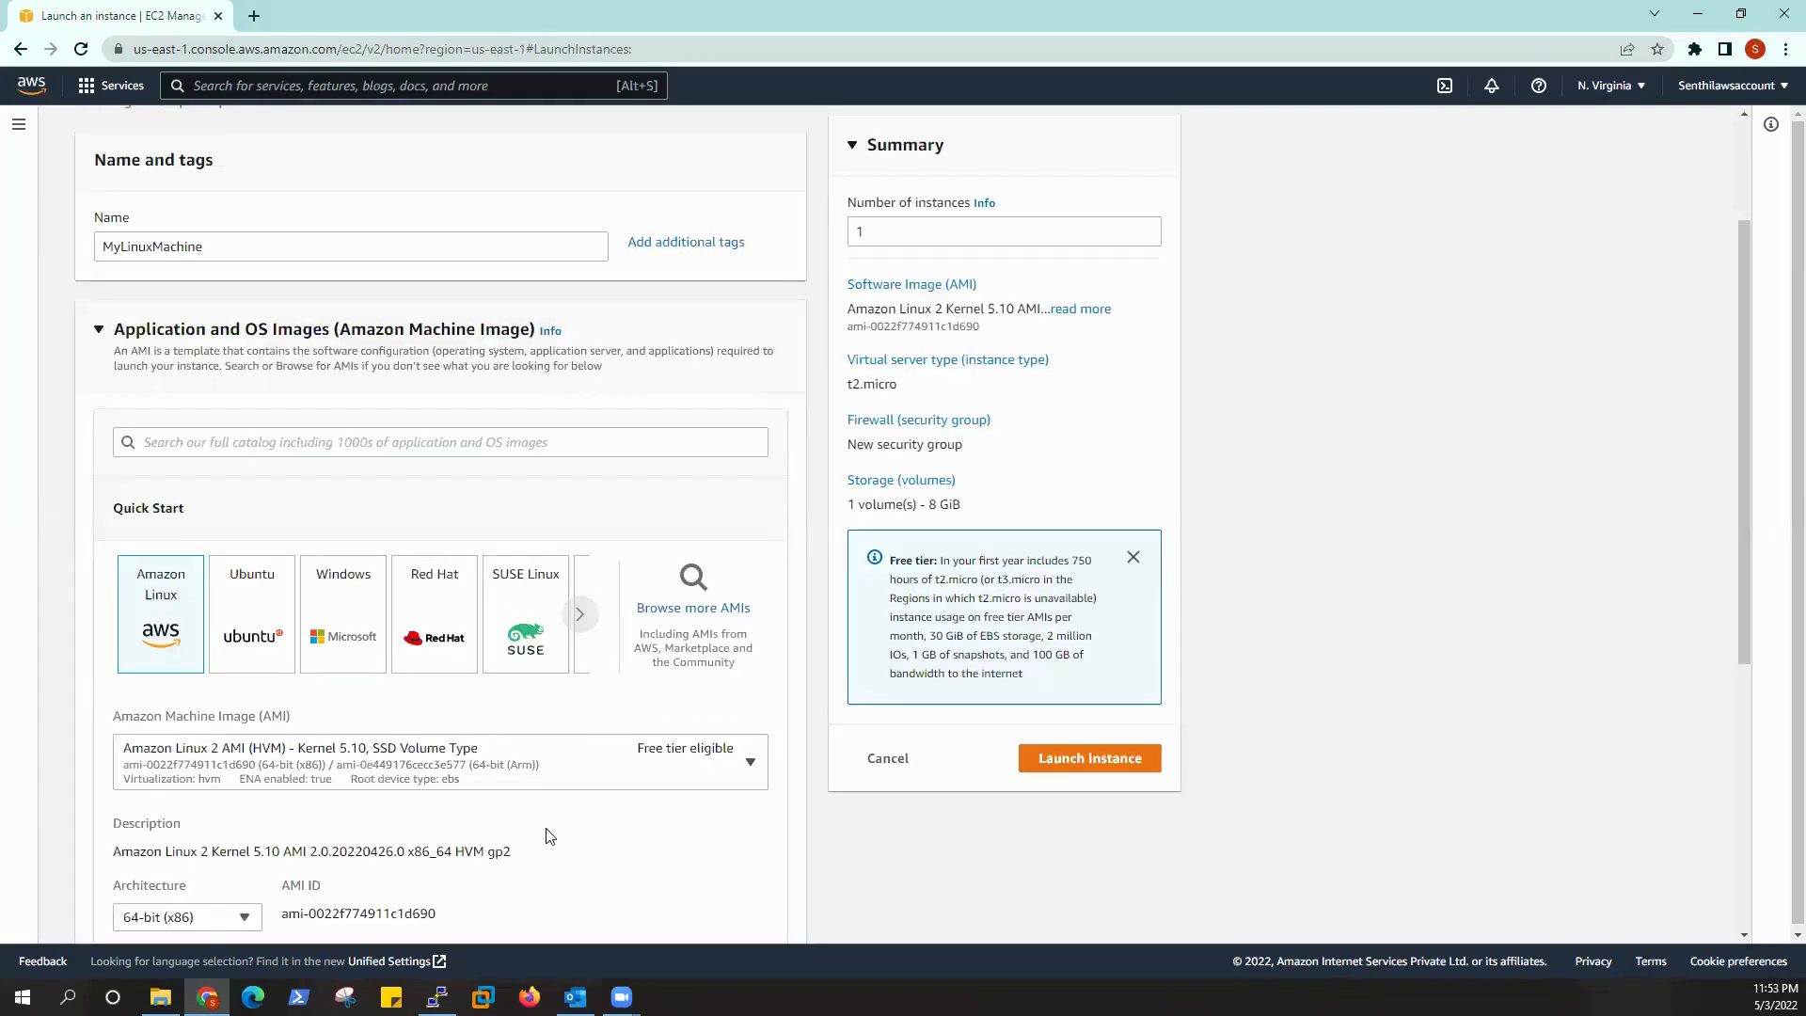
- Select macOS among the quick start images and examine the macOS versions offered, keeping macOS Monterey 12.3.1
scroll(551, 836, "down", 1)
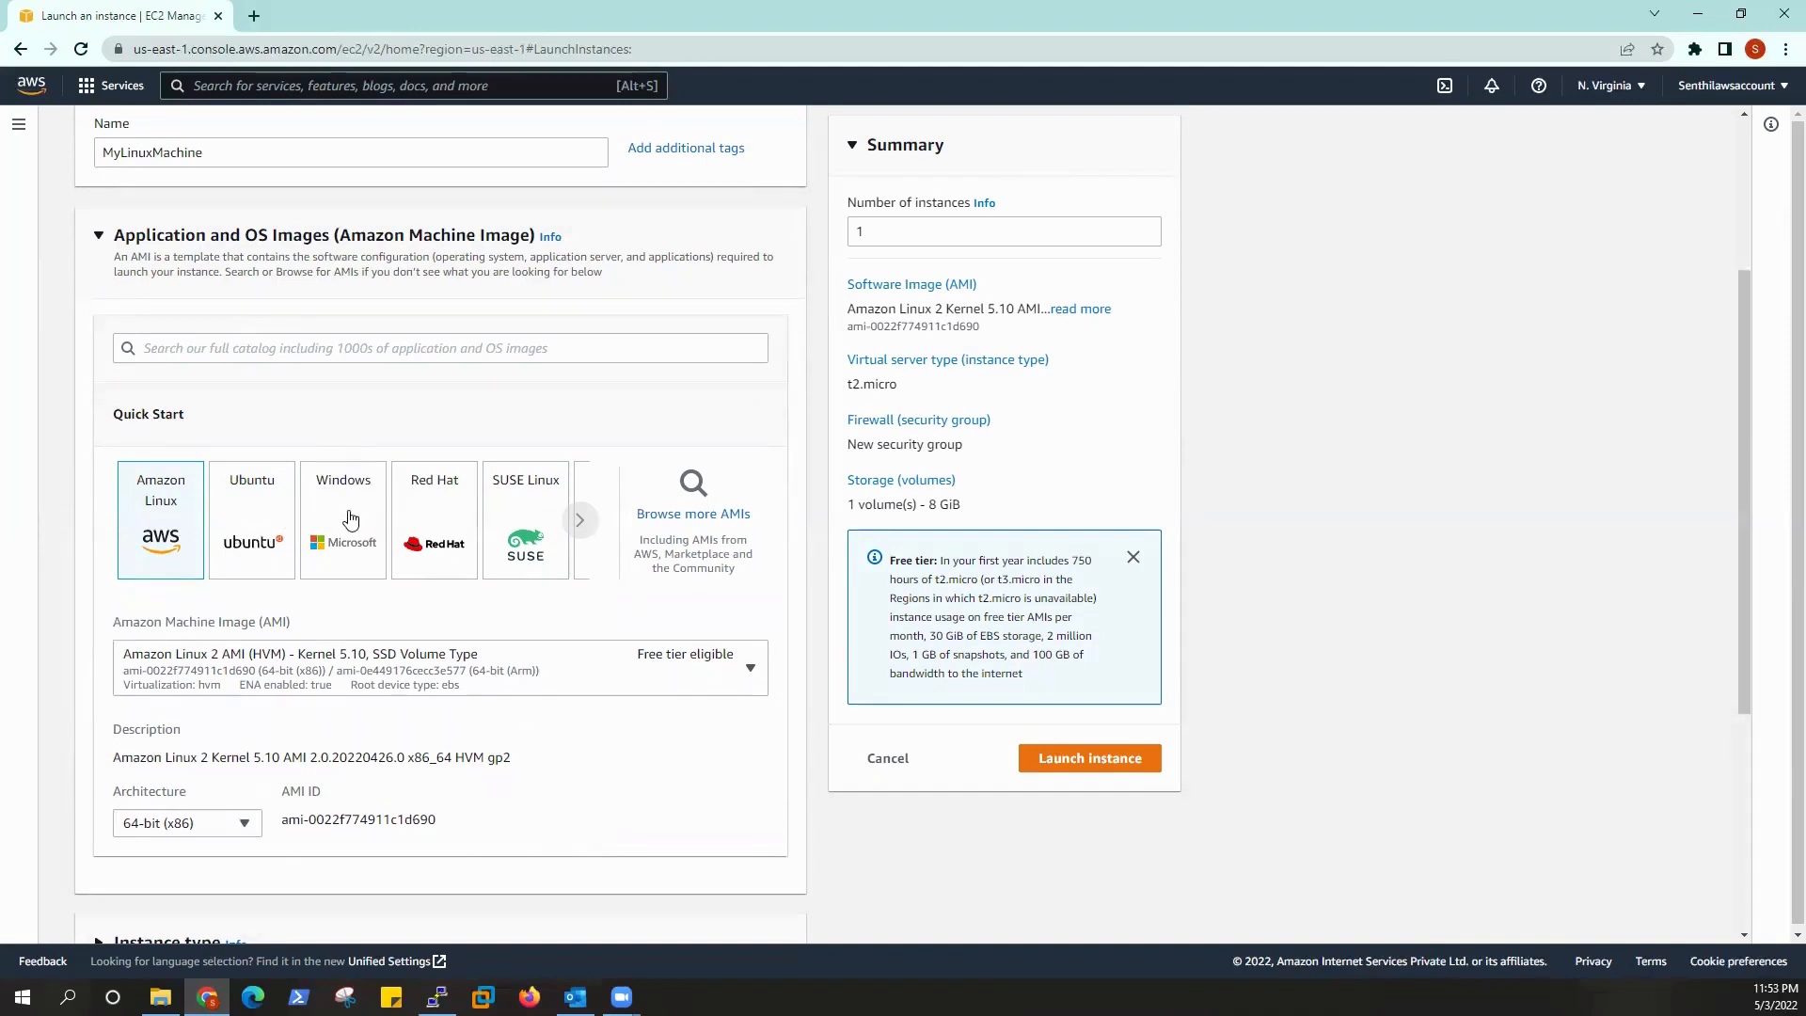
left_click(579, 520)
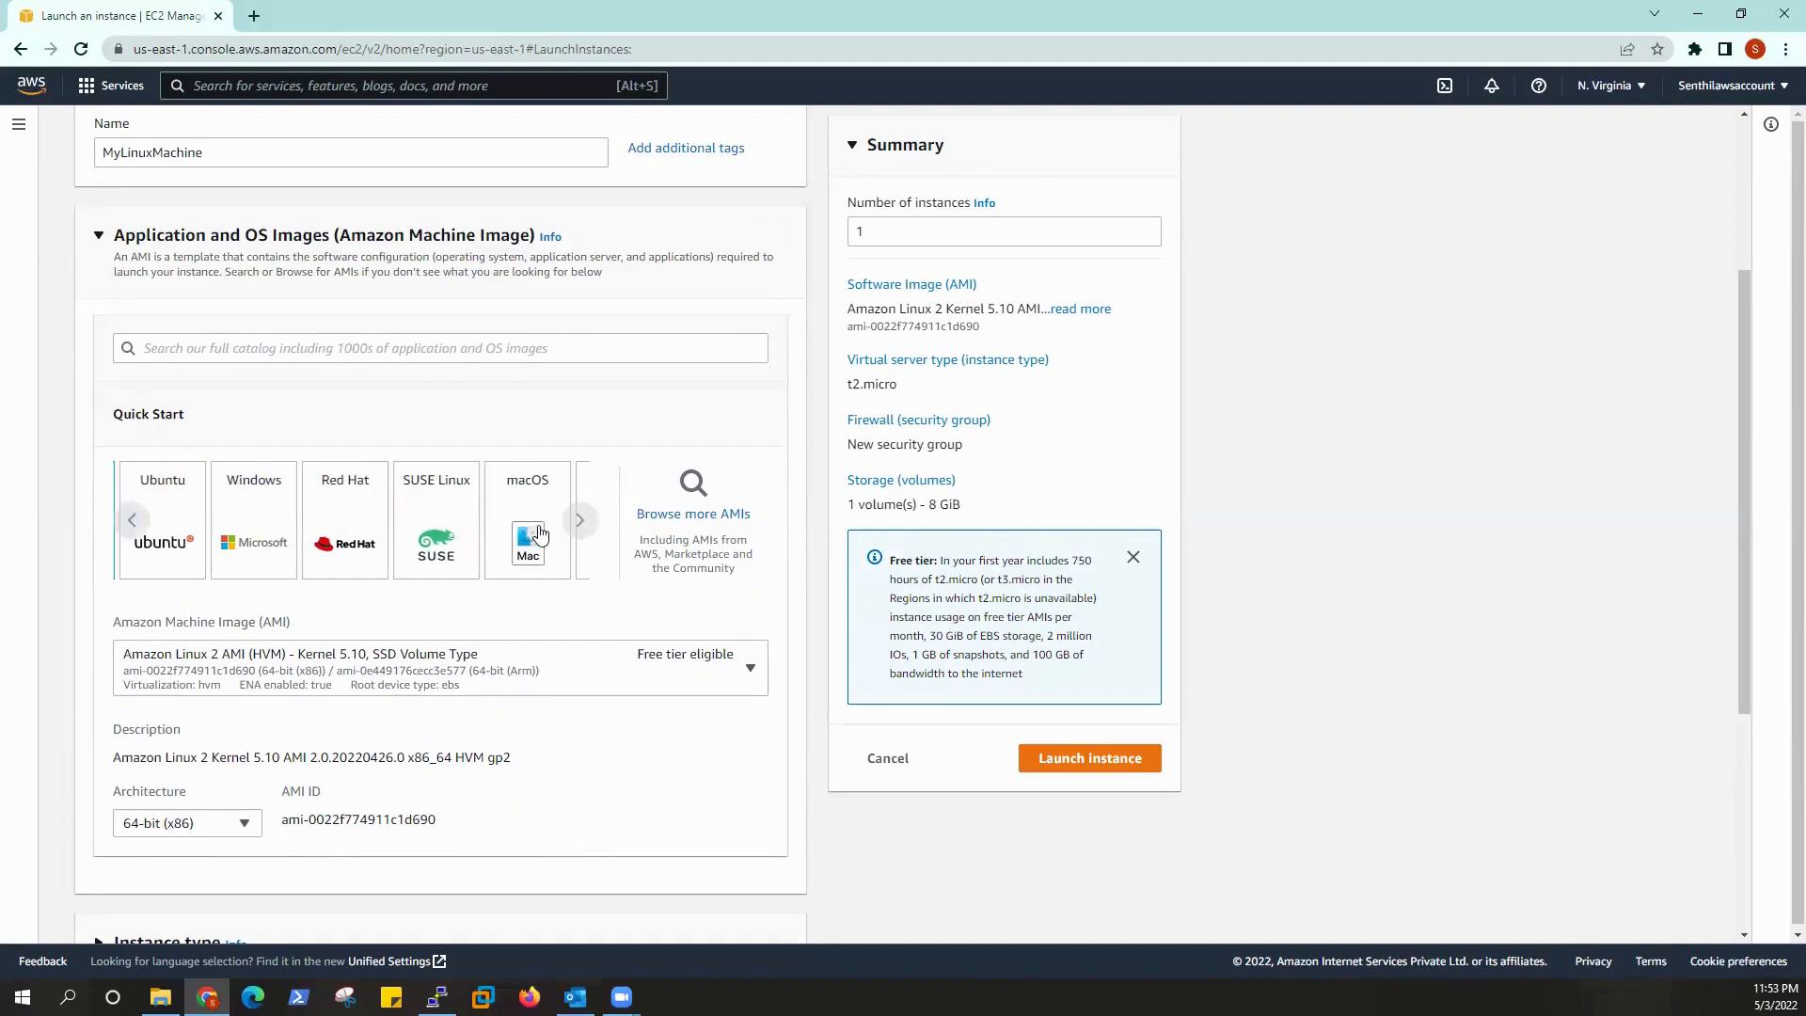
left_click(579, 523)
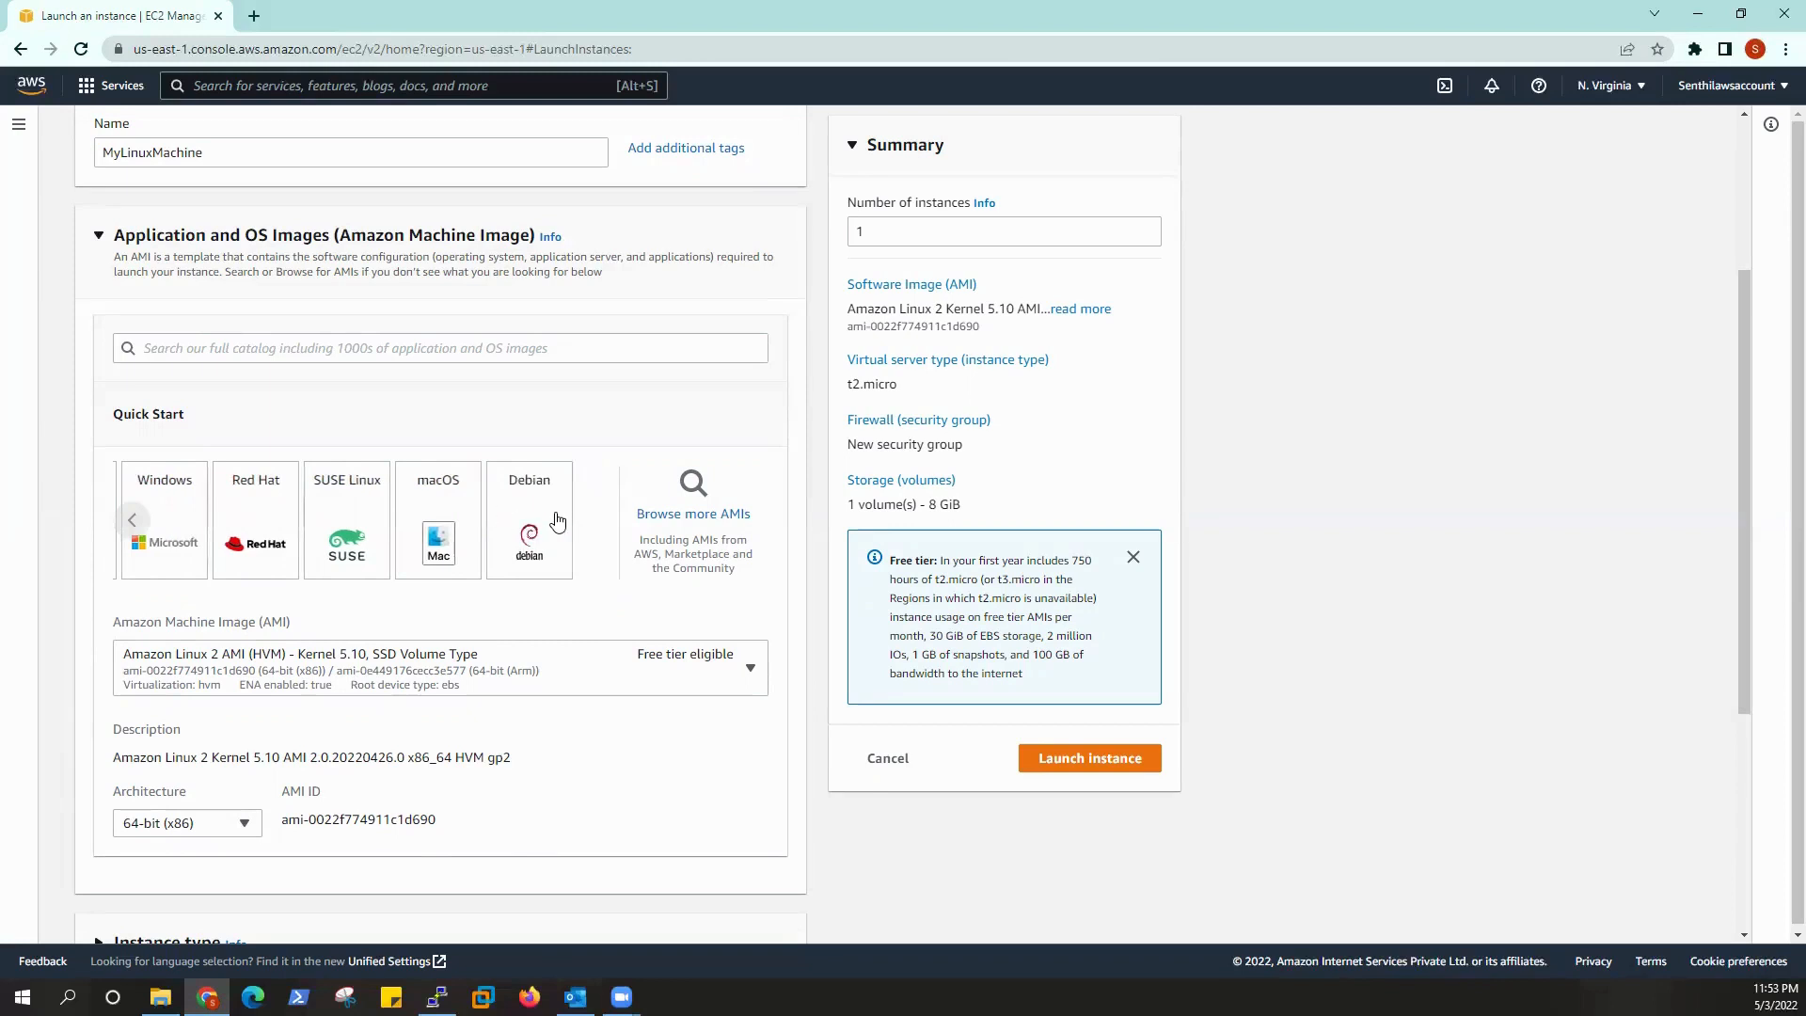
left_click(451, 511)
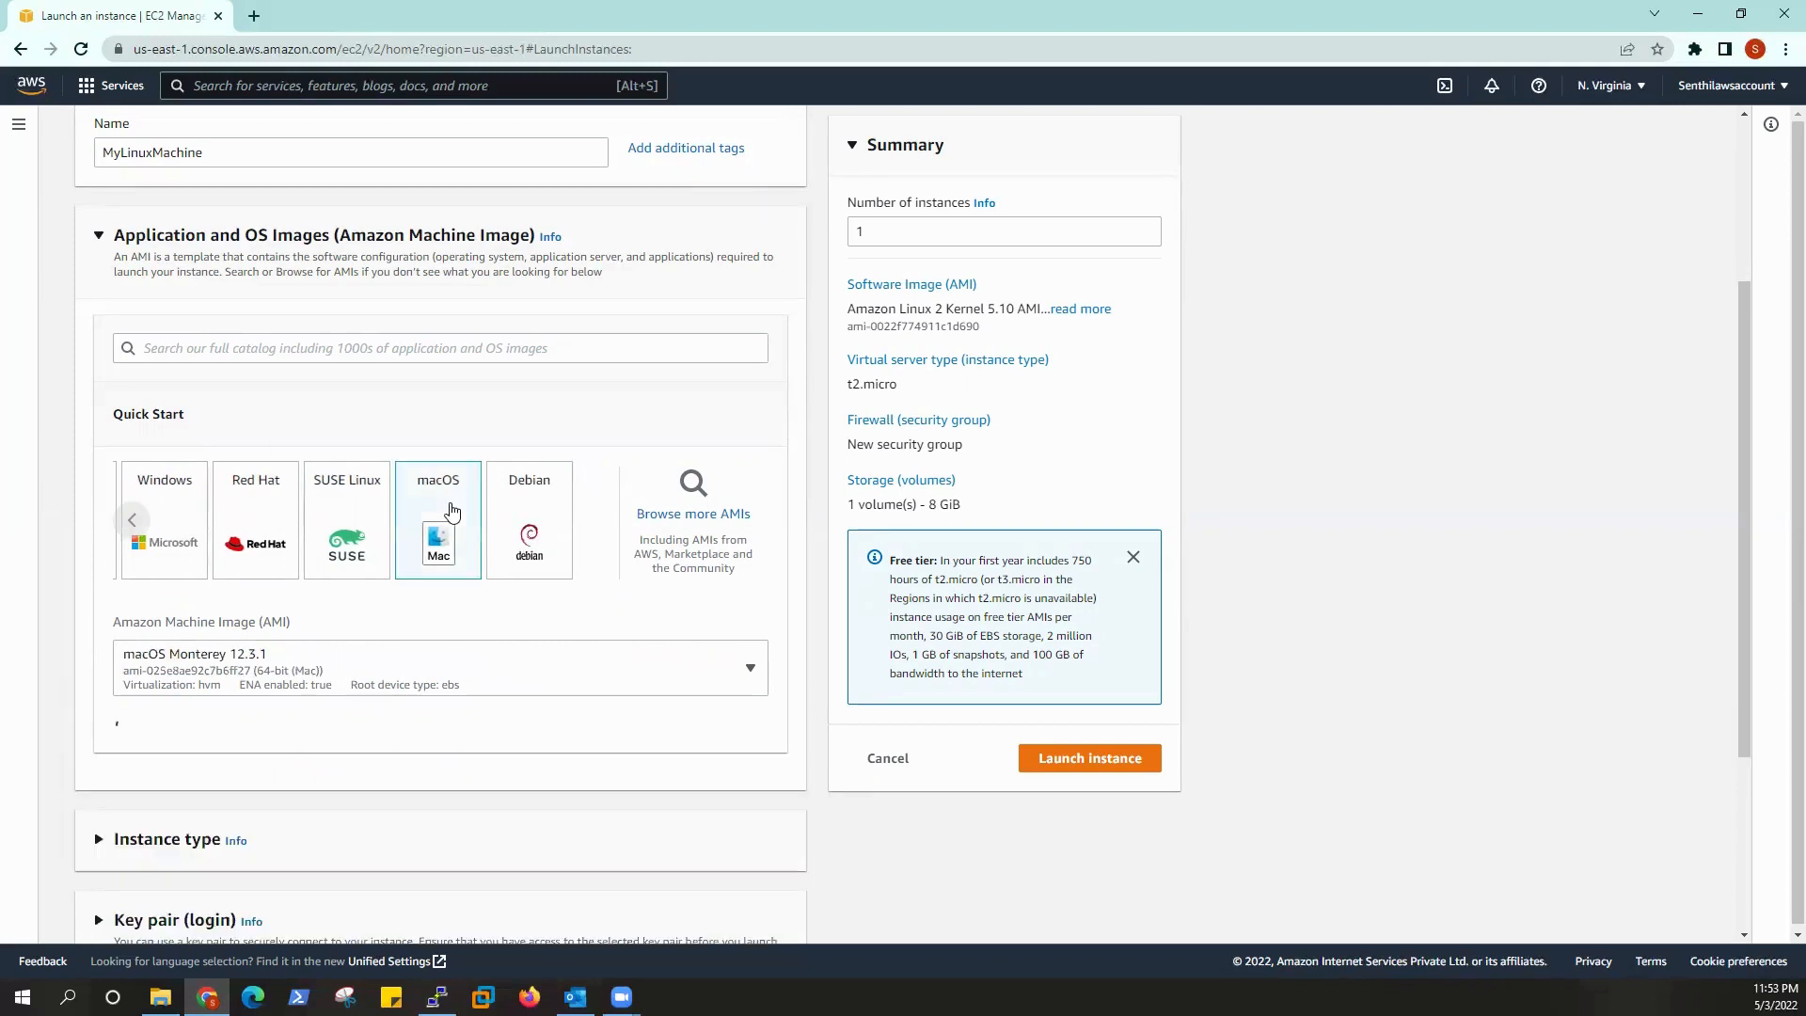
left_click(751, 675)
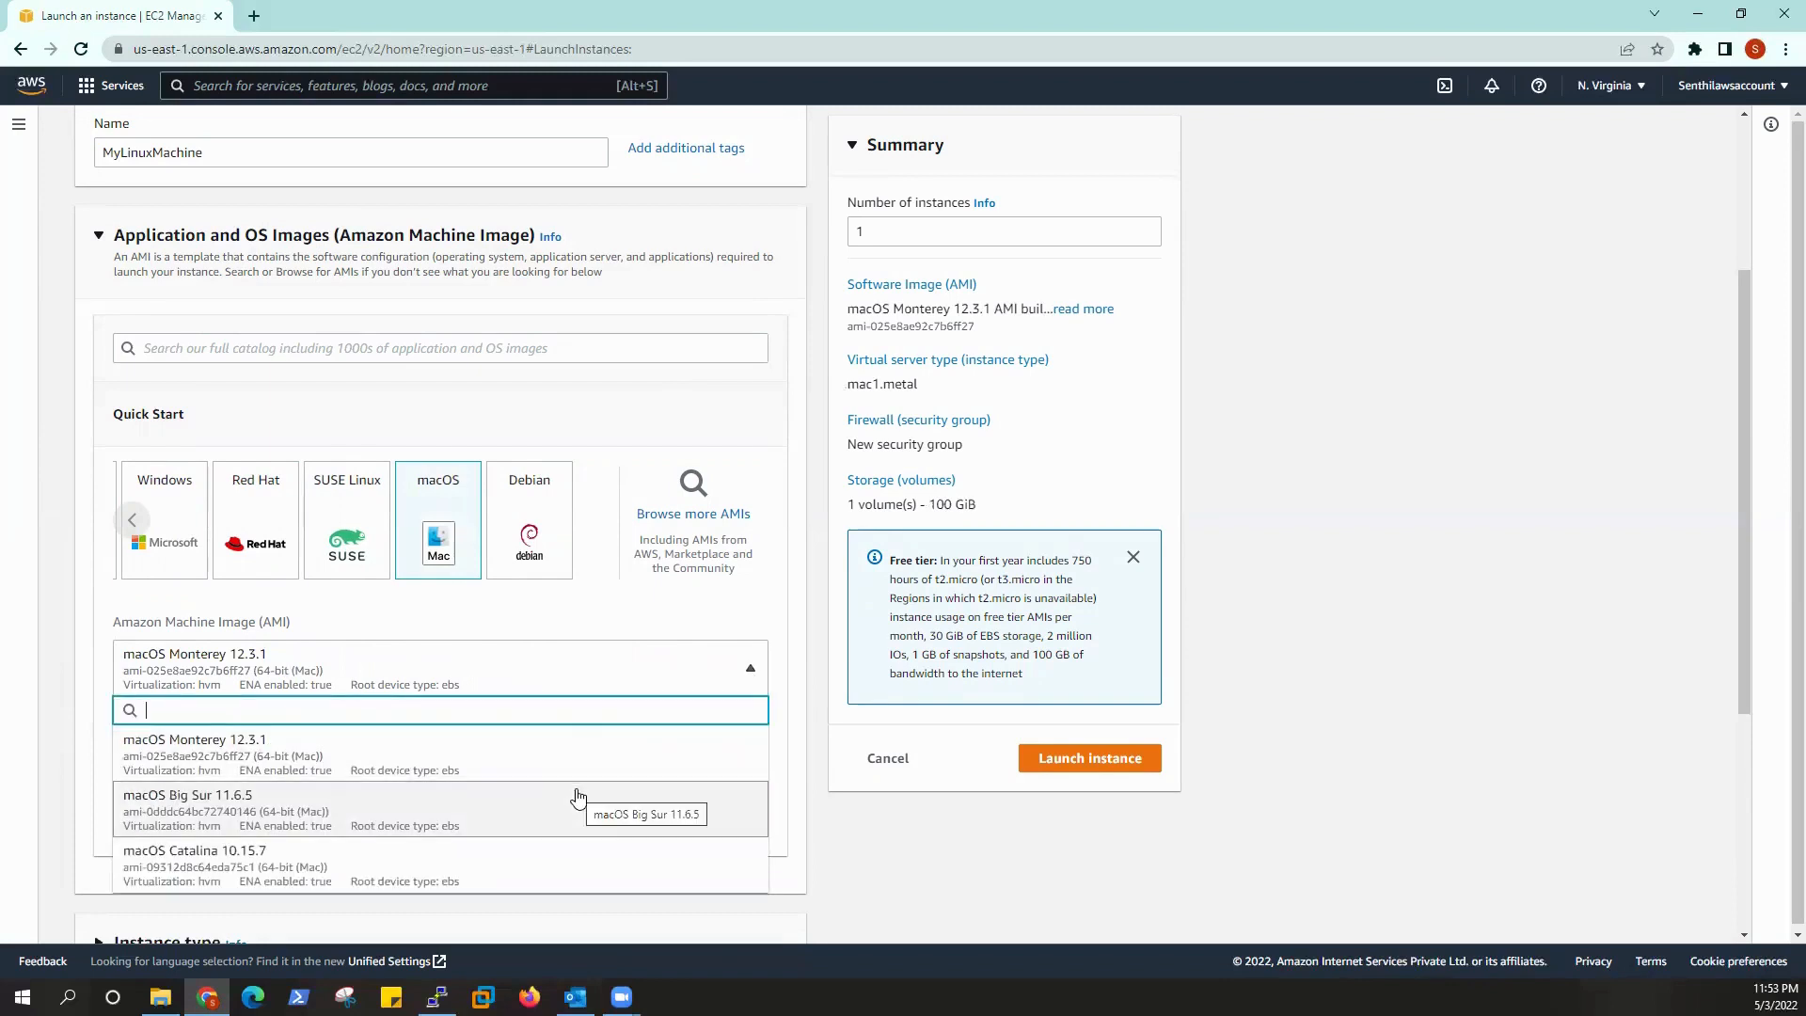
scroll(531, 638, "down", 2)
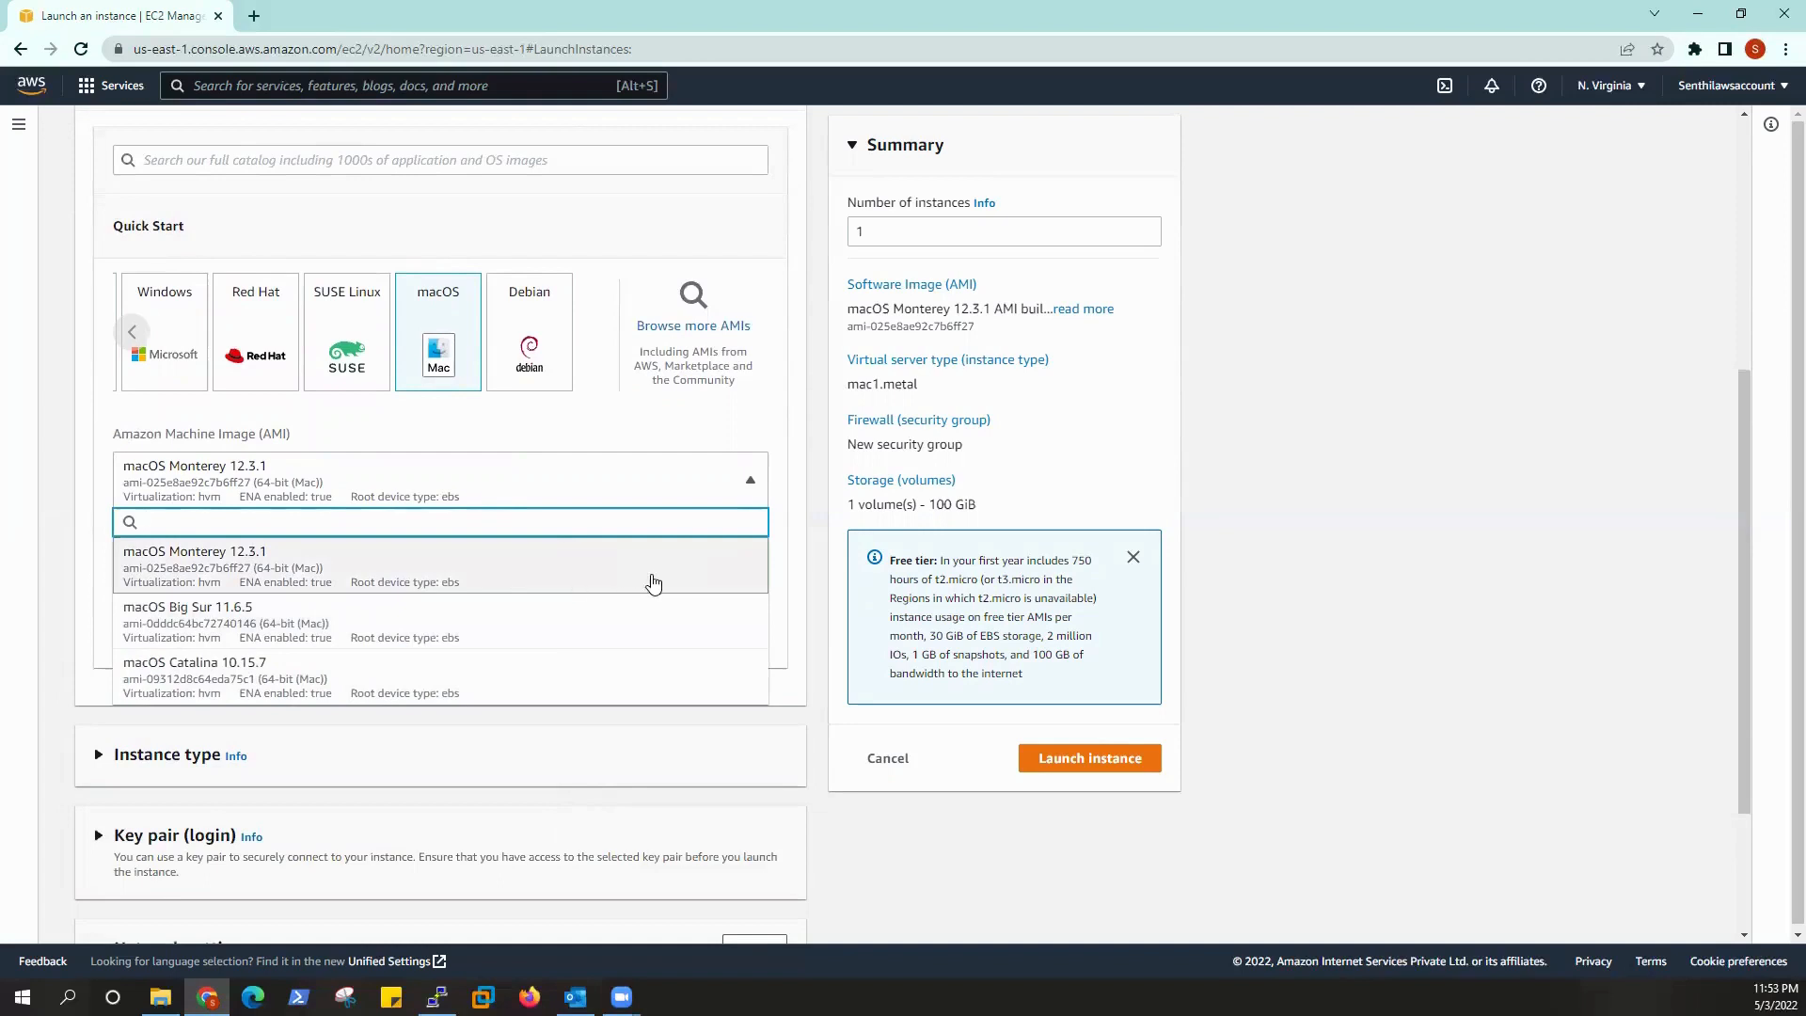
left_click(570, 431)
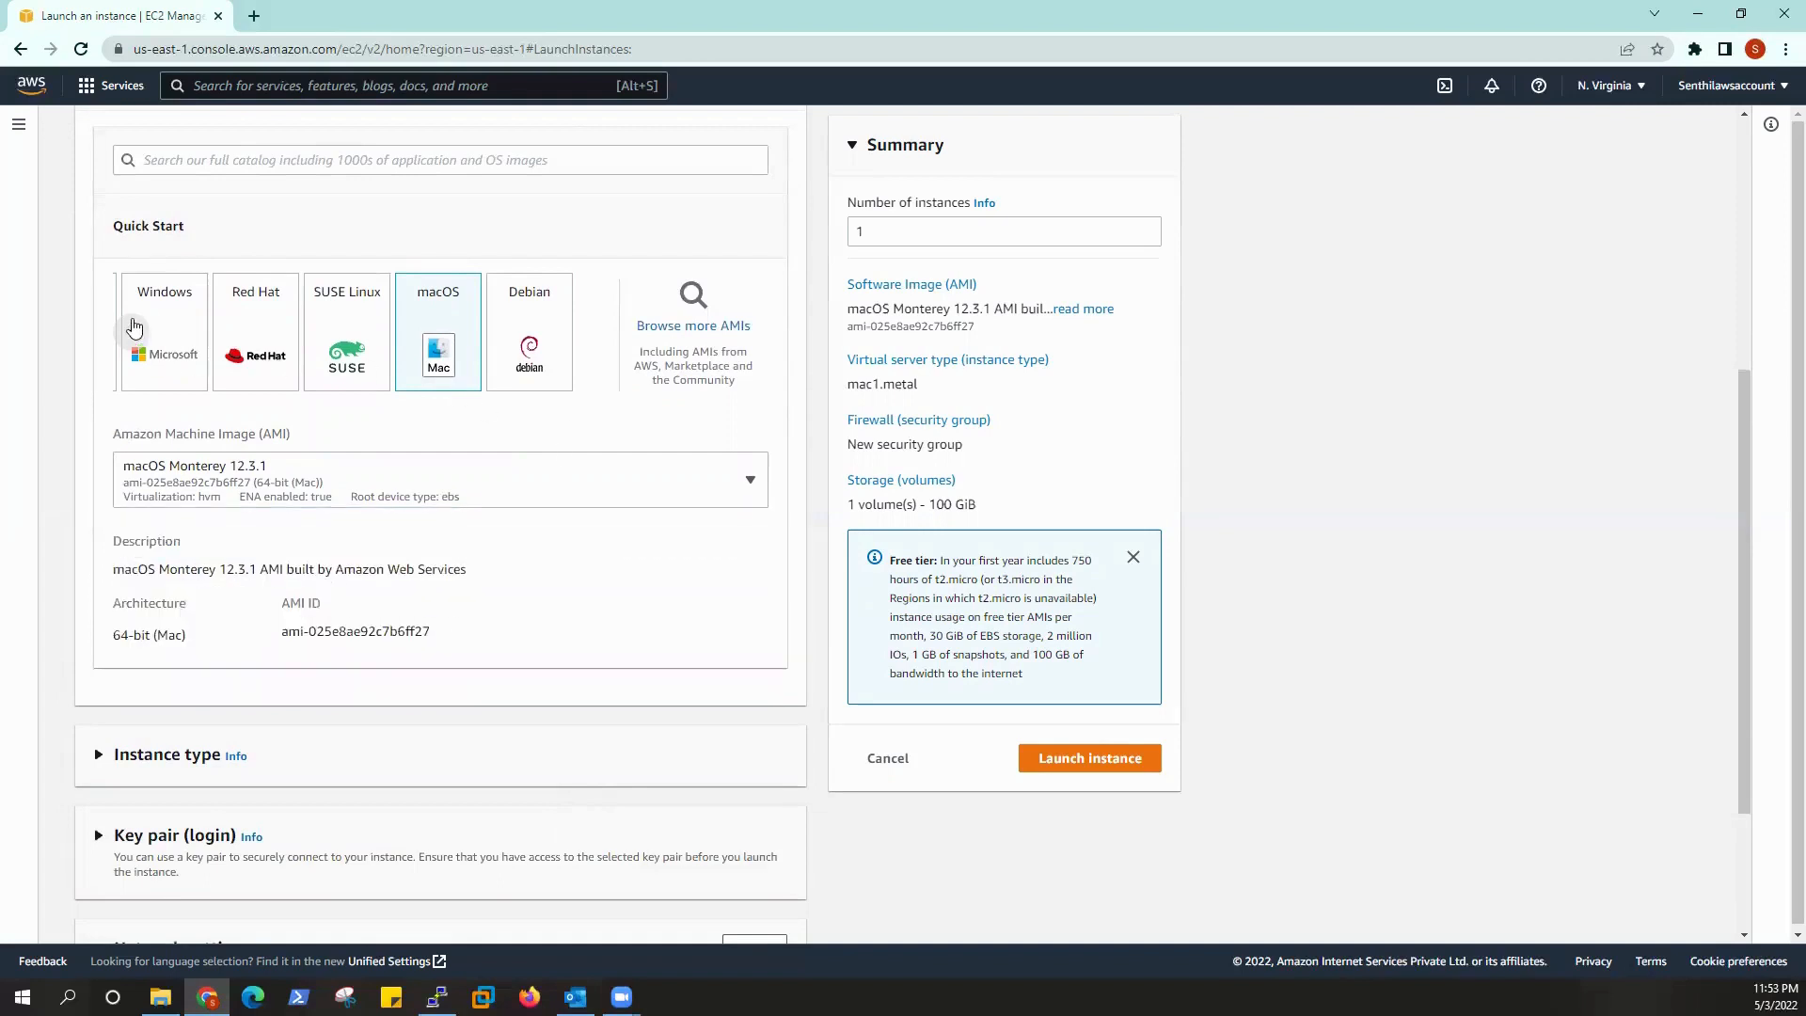
- Switch the quick start image to Windows with Microsoft Windows Server 2019 Base and accept the resulting settings changes
left_click(133, 332)
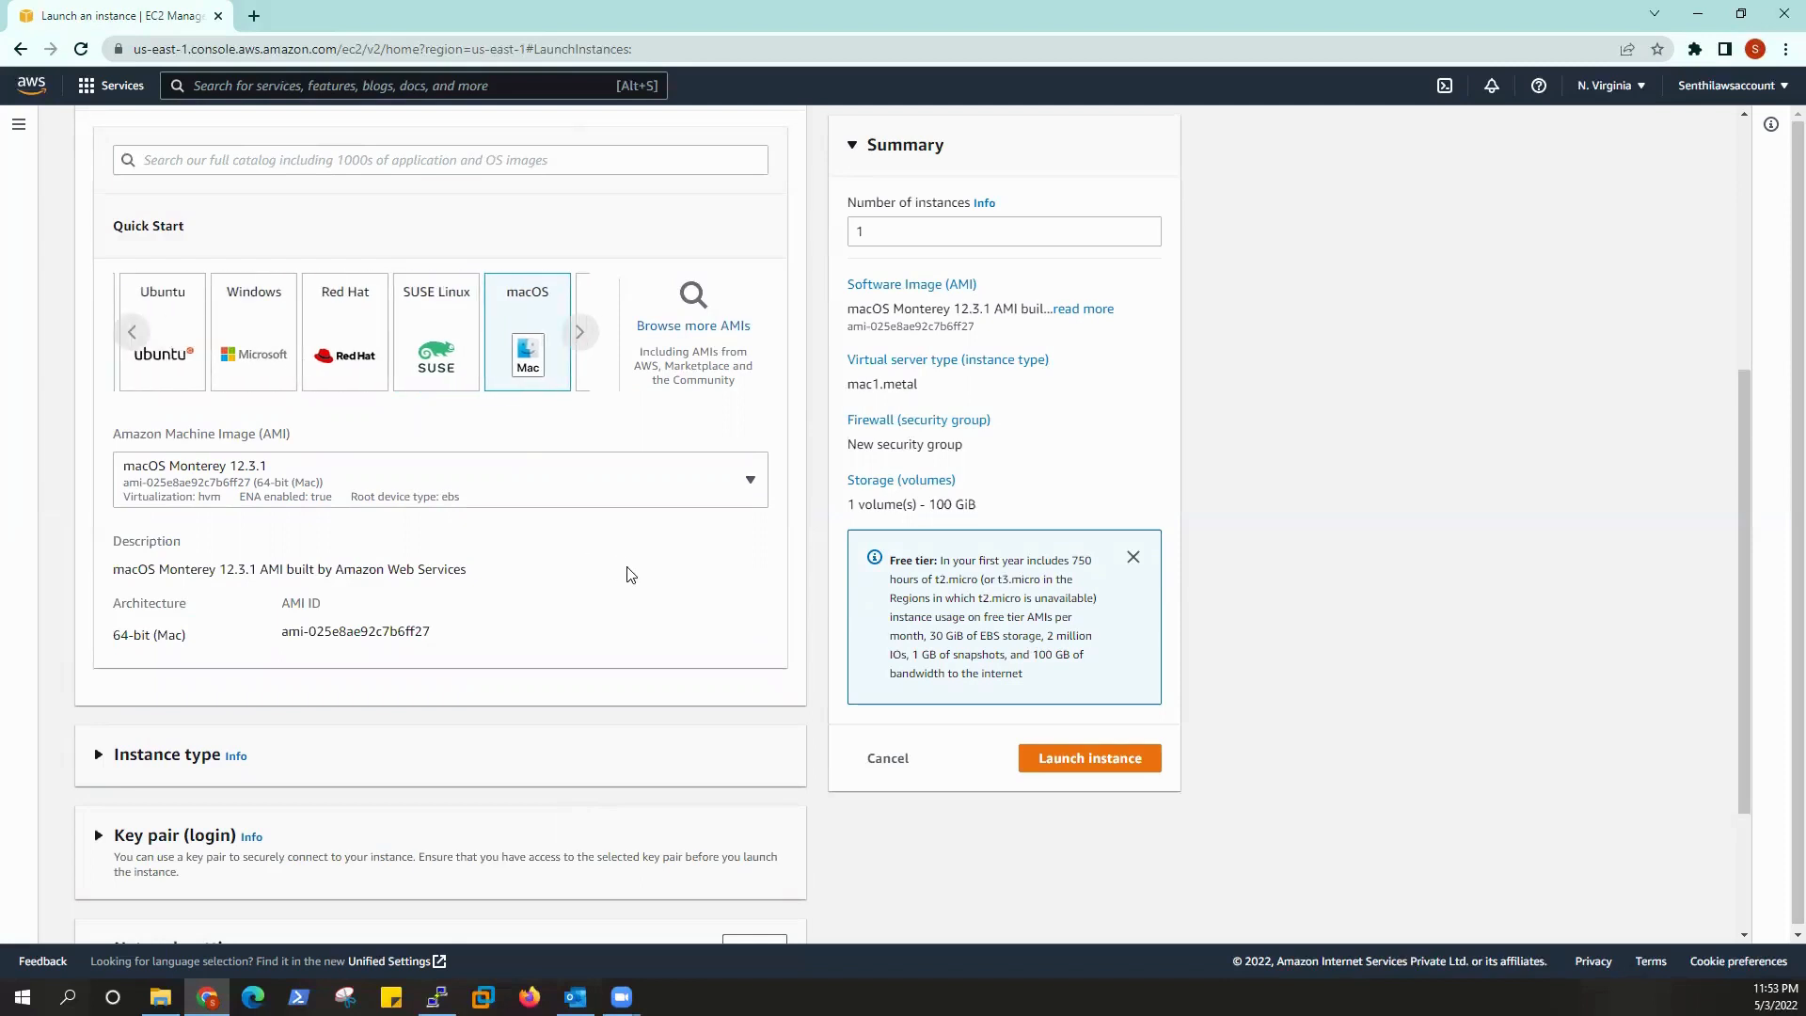
scroll(630, 573, "up", 2)
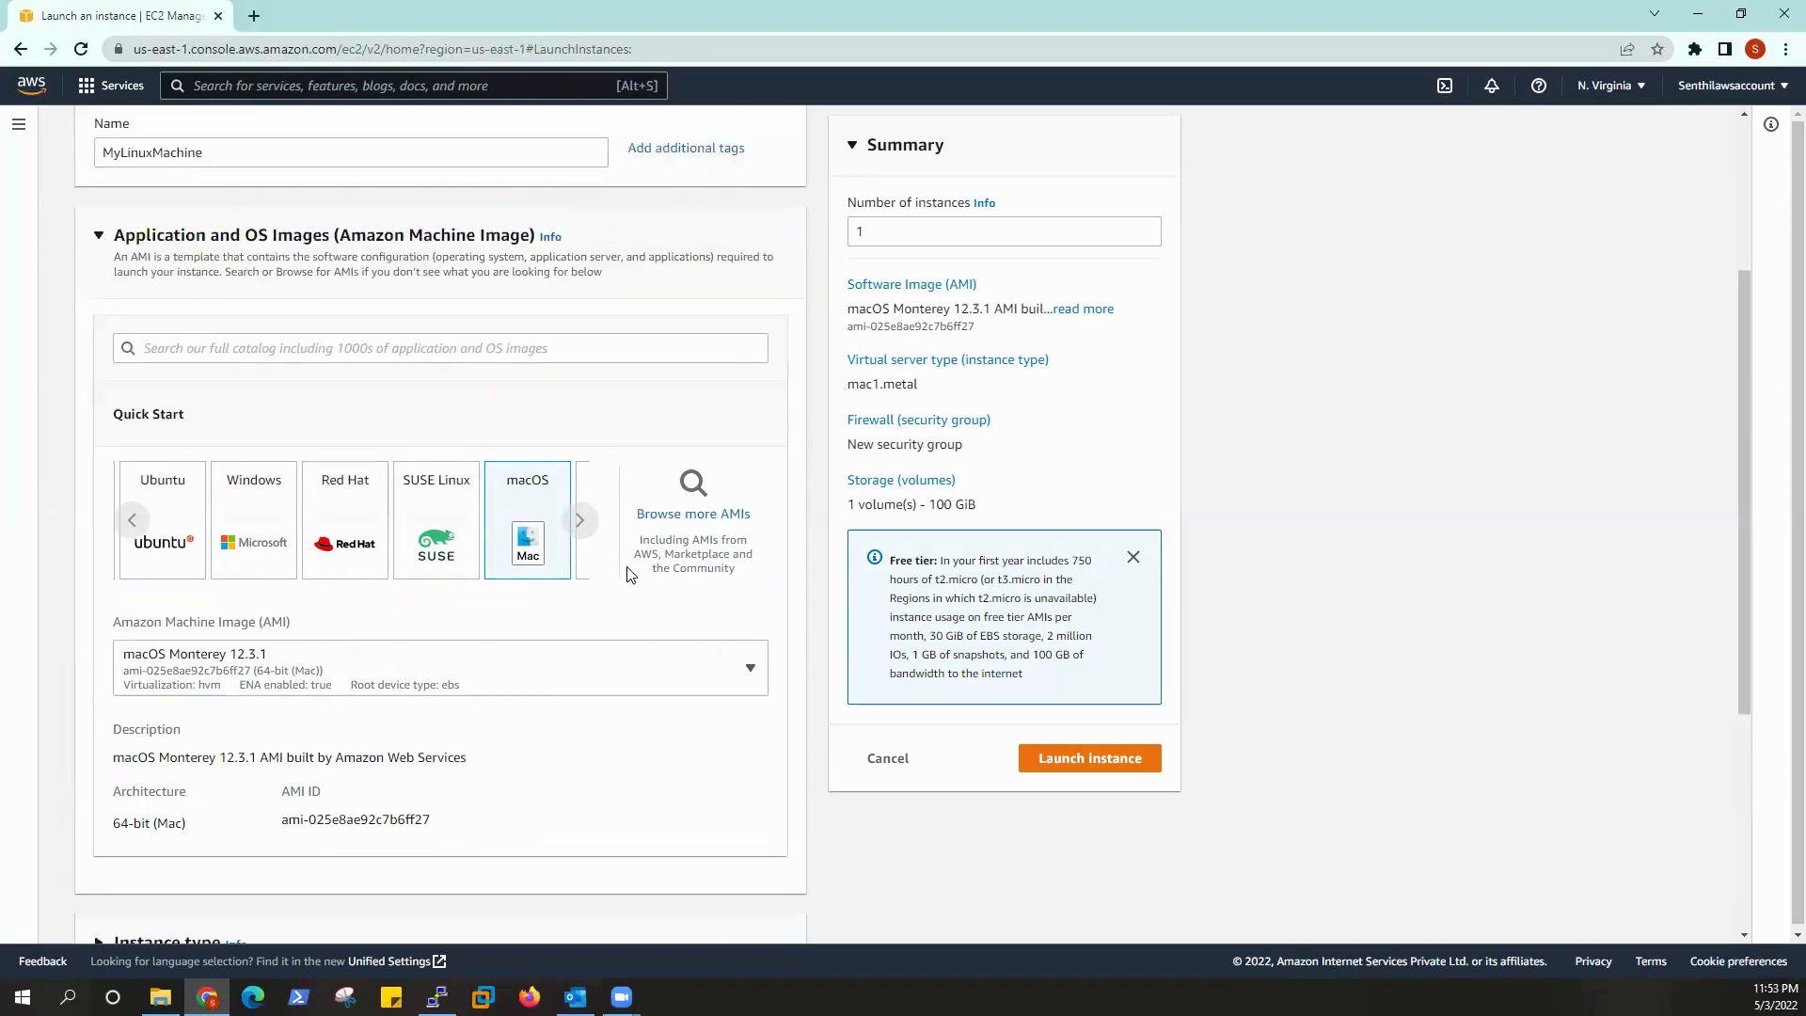
left_click(276, 530)
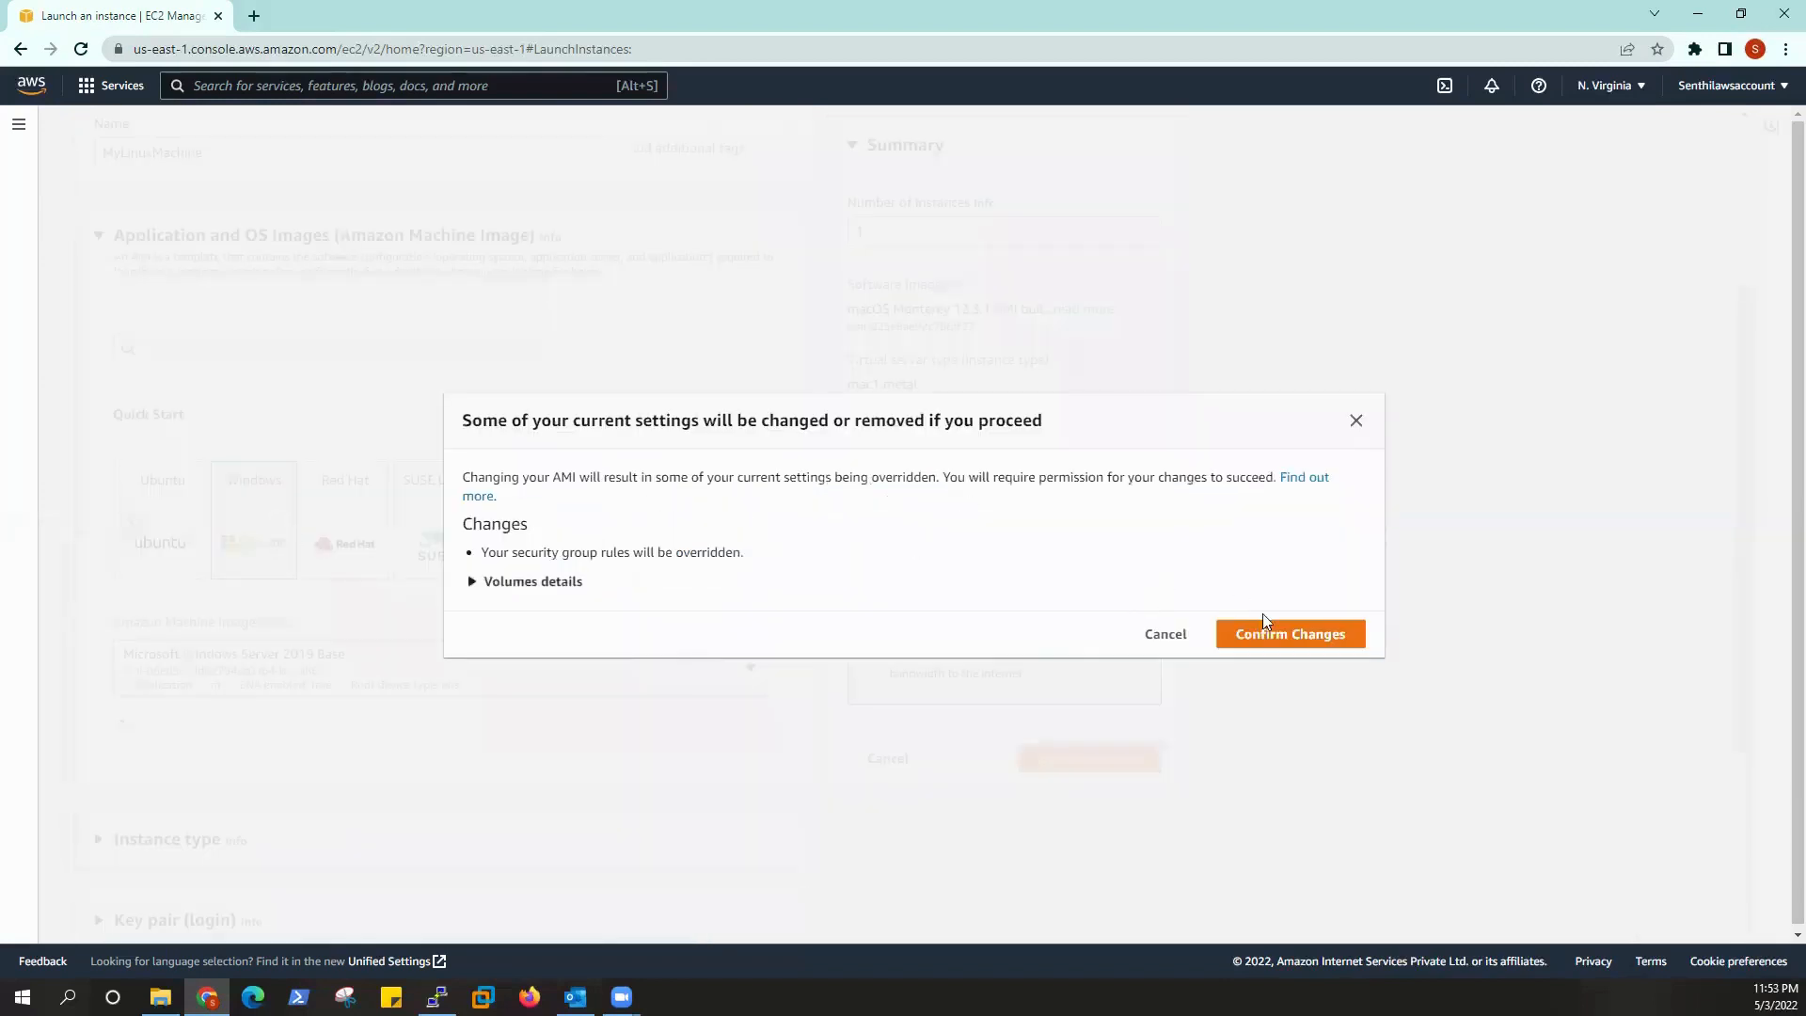
left_click(1270, 636)
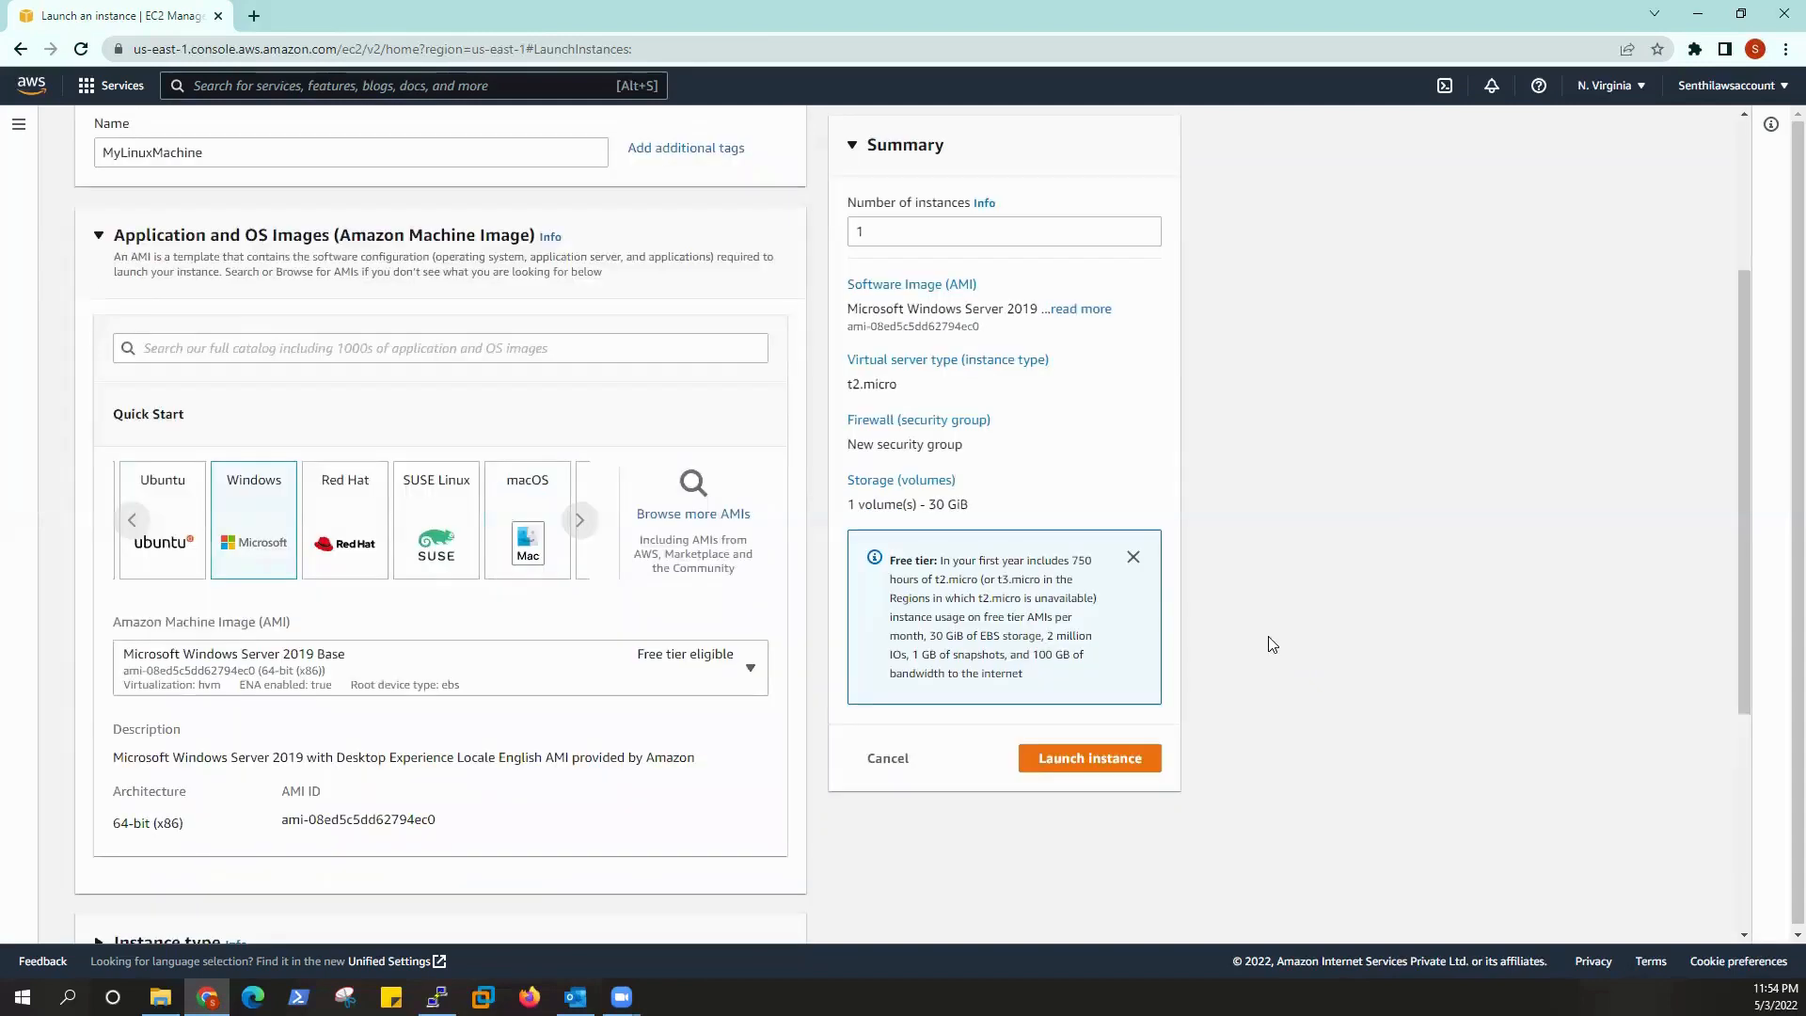
left_click(132, 520)
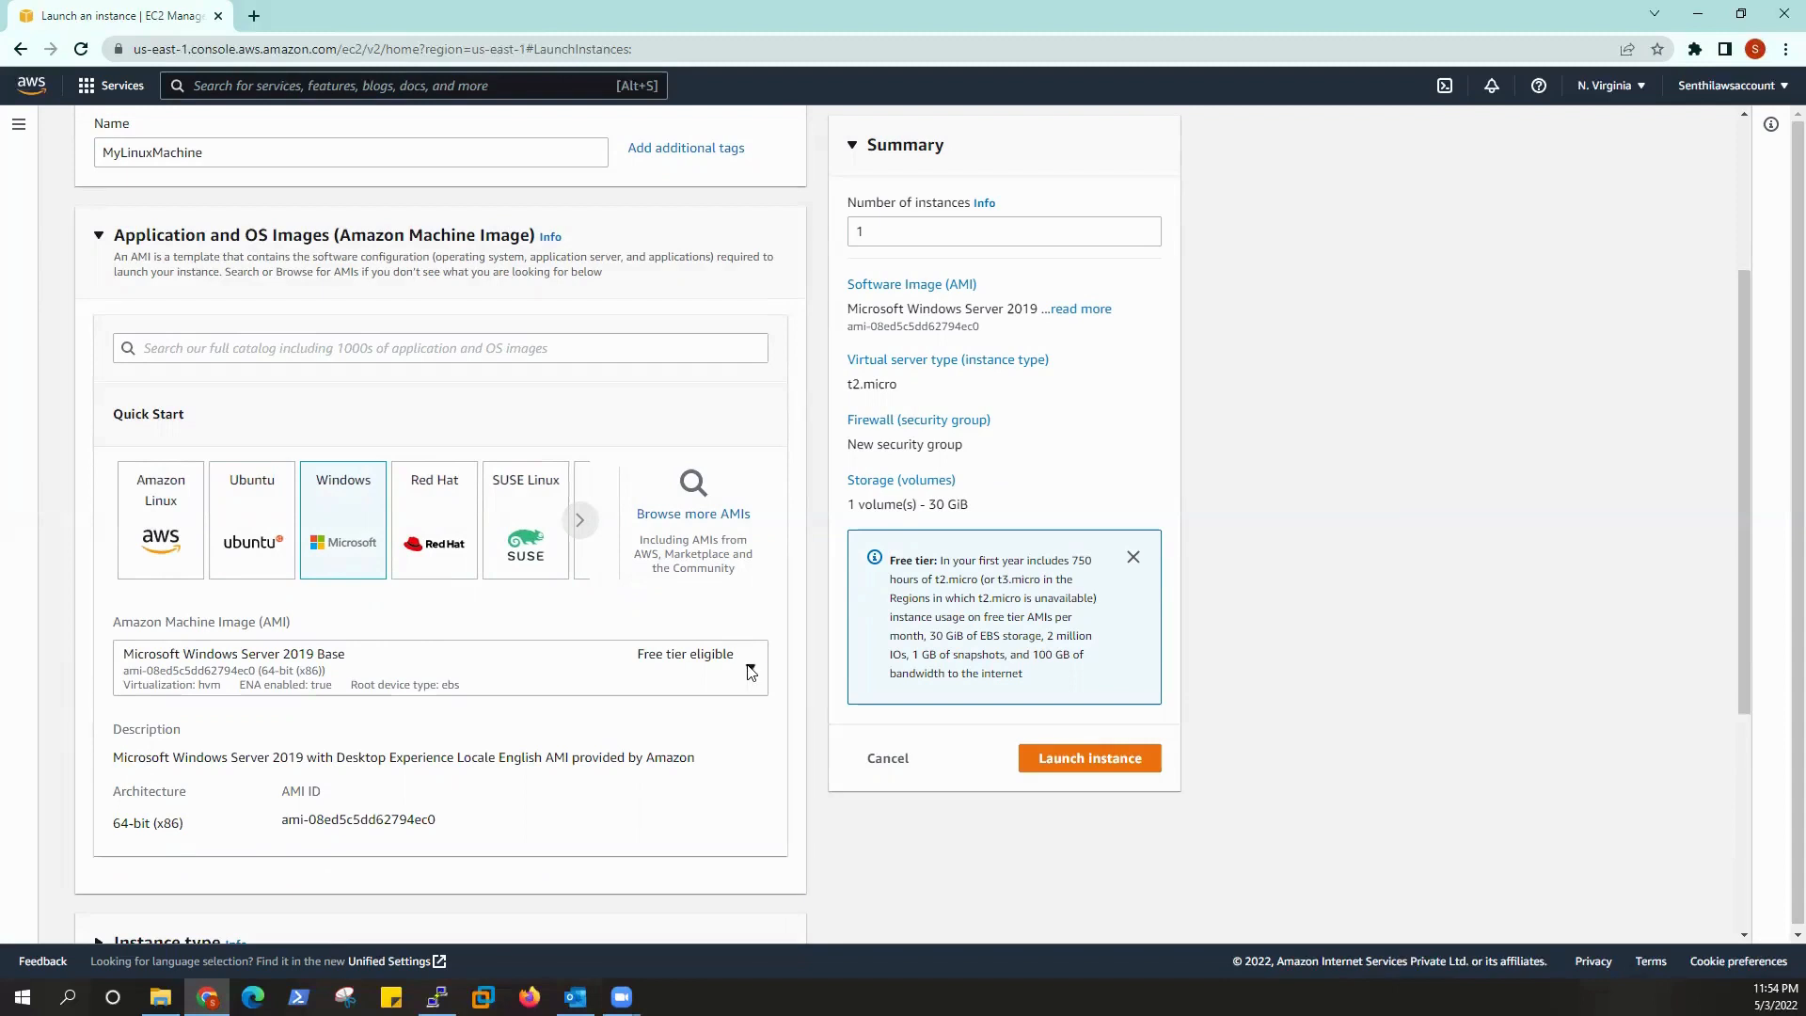
- Examine the available Windows Server machine images and their free tier eligibility, then close the list without choosing another one
left_click(751, 671)
scroll(503, 390, "up", 3)
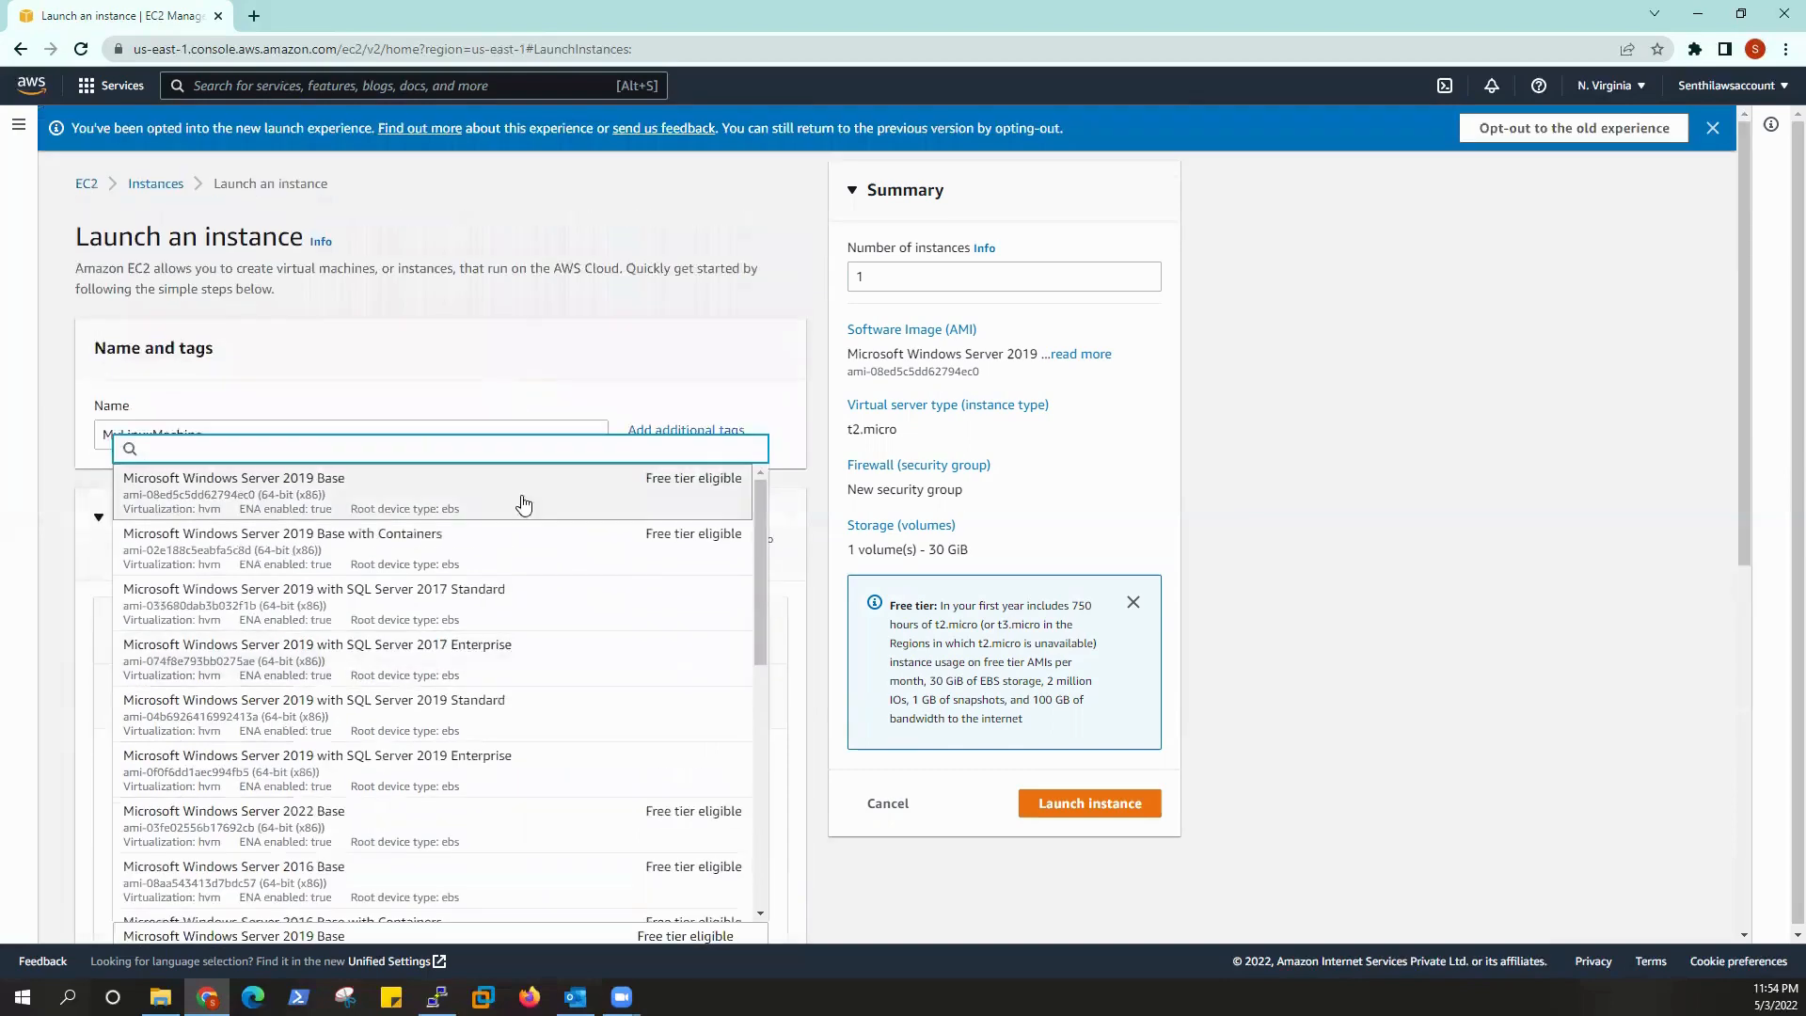
scroll(545, 622, "down", 3)
scroll(545, 622, "up", 3)
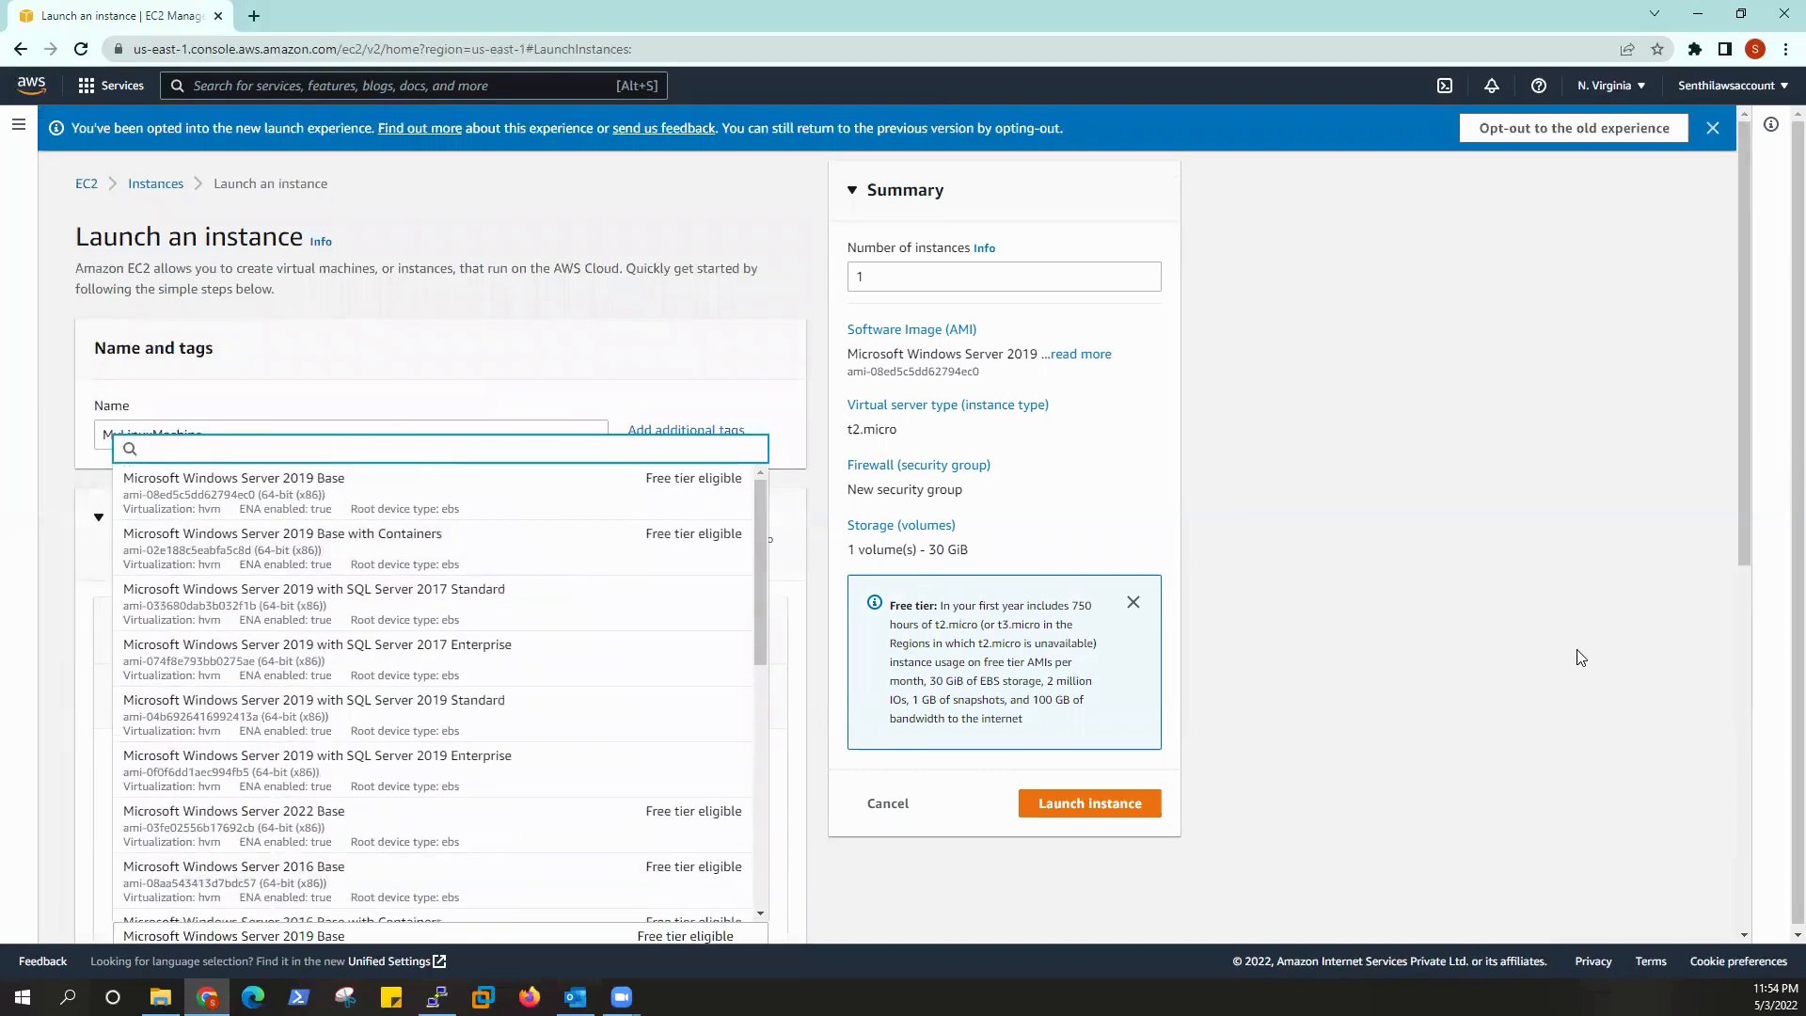
scroll(1561, 649, "down", 4)
scroll(545, 363, "up", 2)
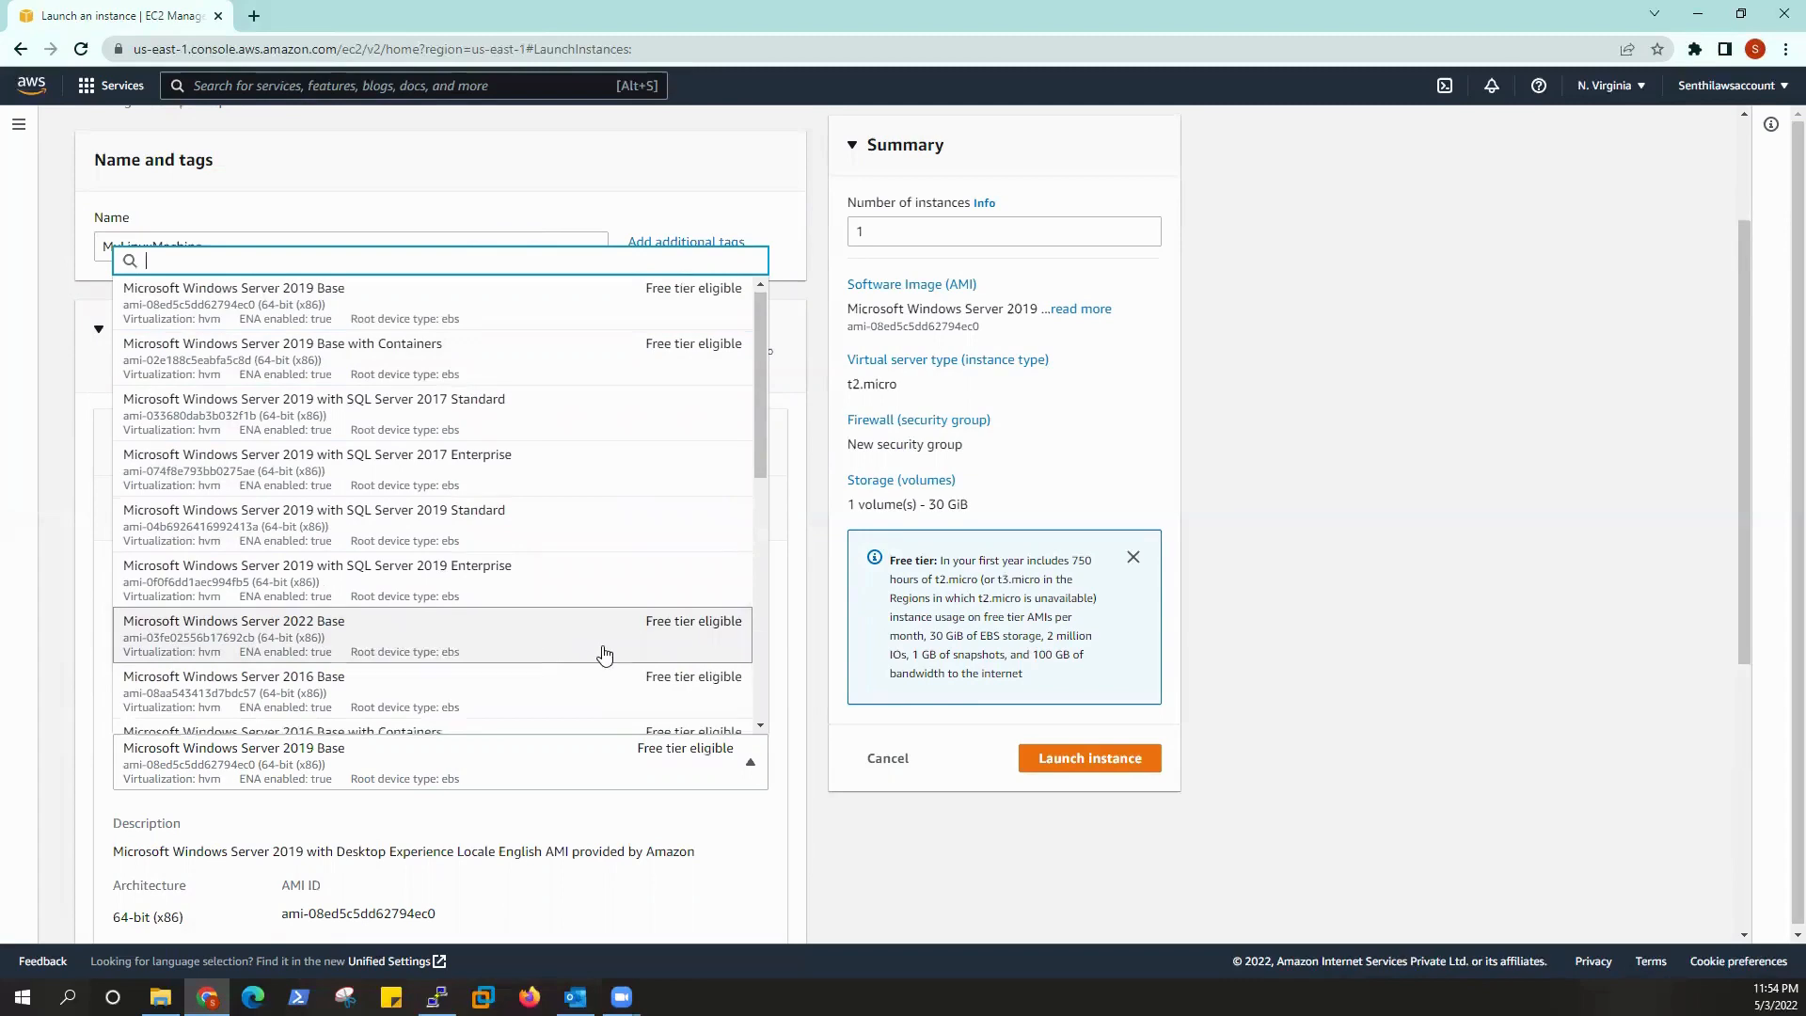
scroll(604, 654, "down", 3)
scroll(604, 656, "down", 3)
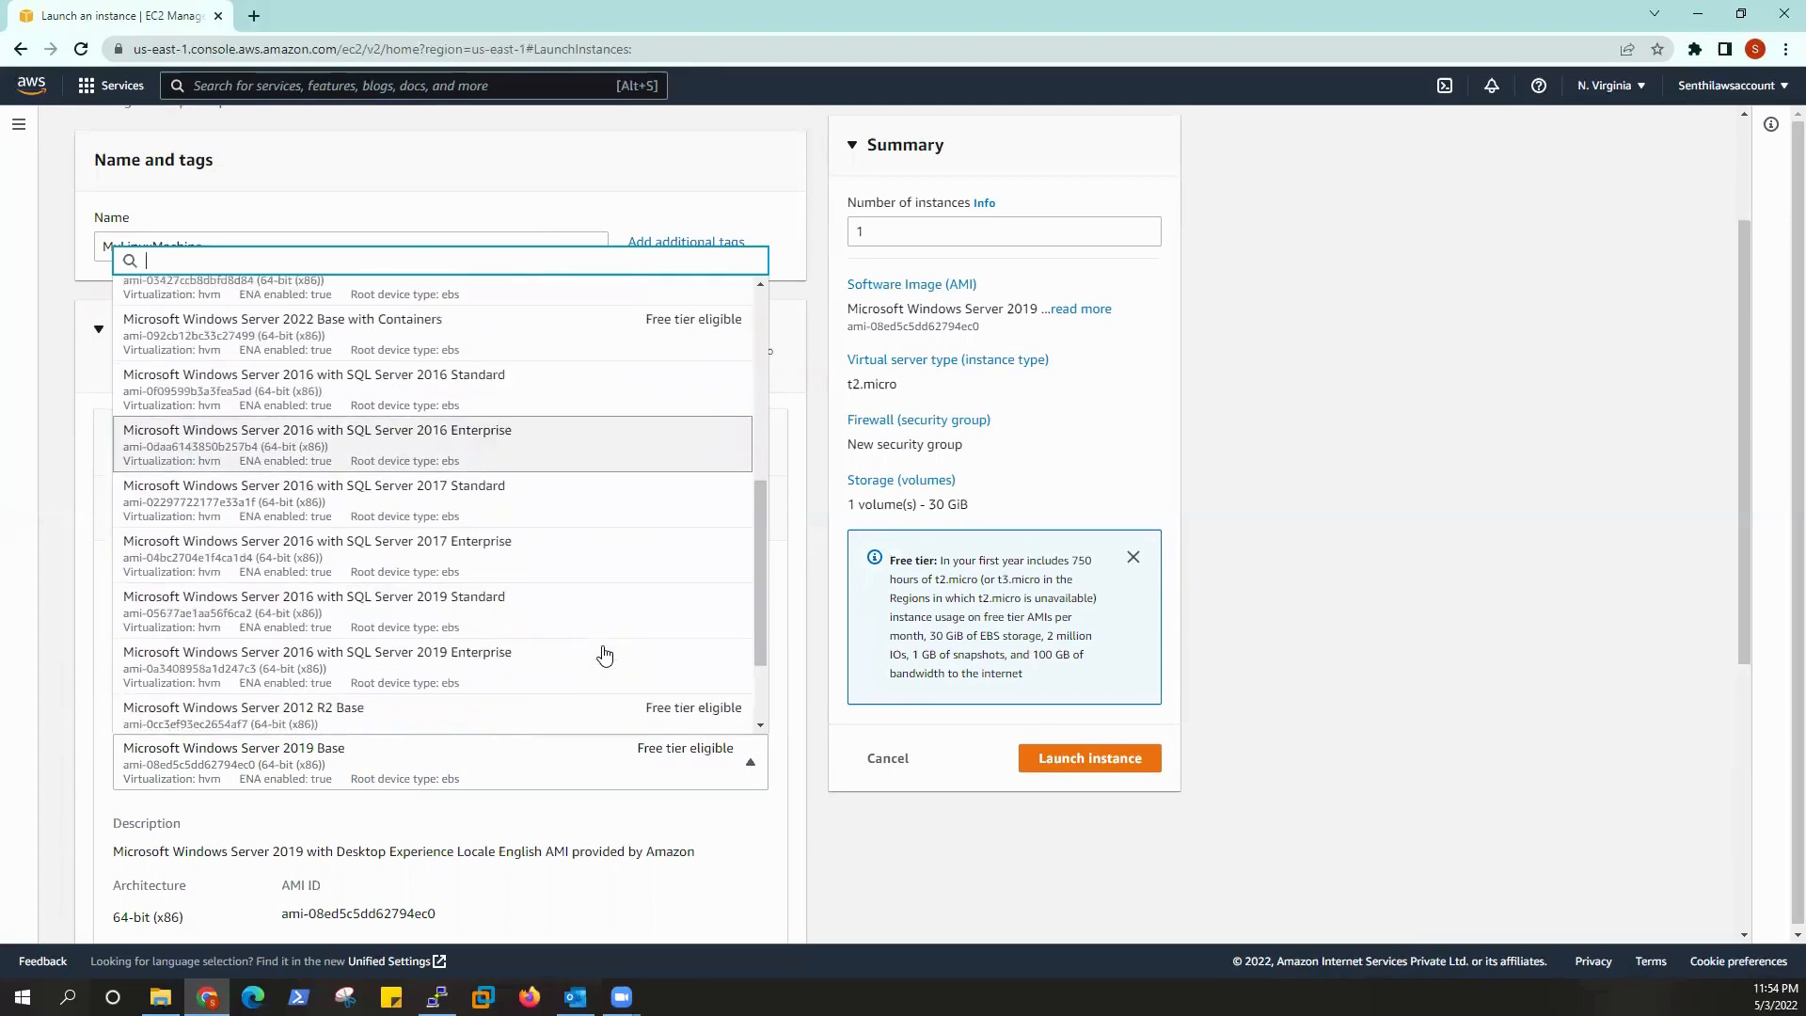
scroll(604, 655, "up", 4)
scroll(604, 656, "up", 3)
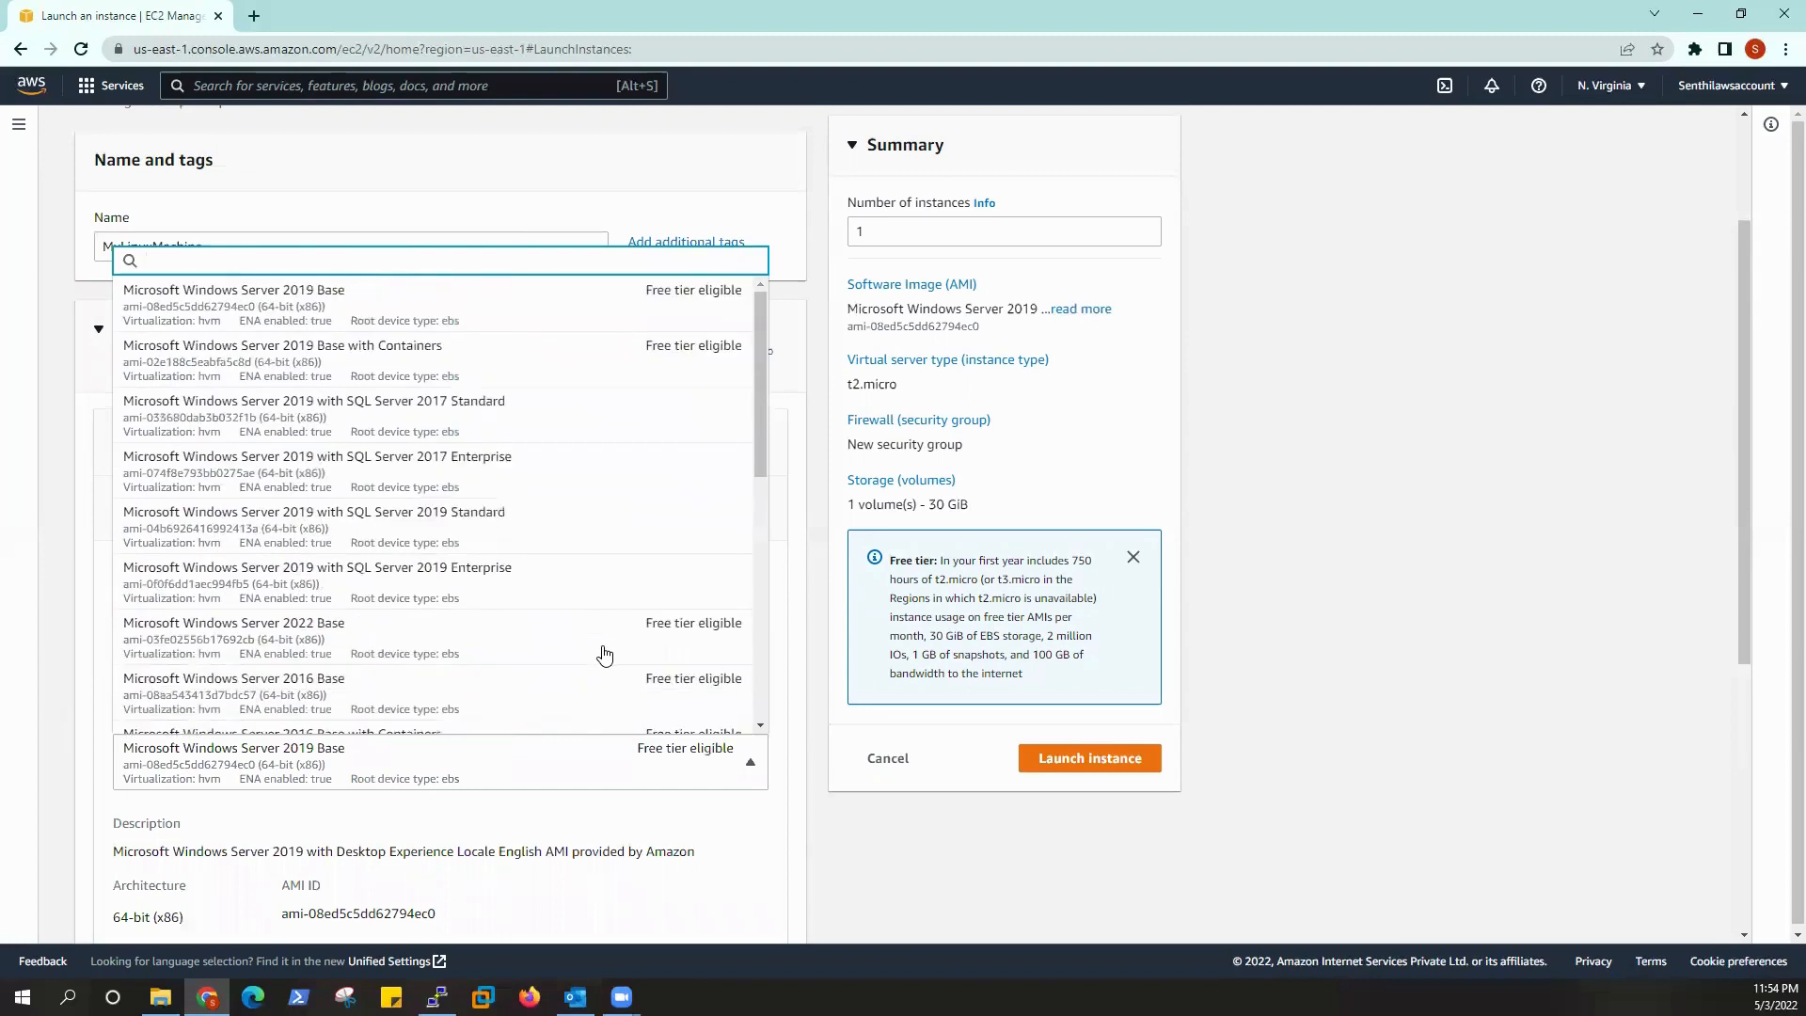
left_click(1450, 467)
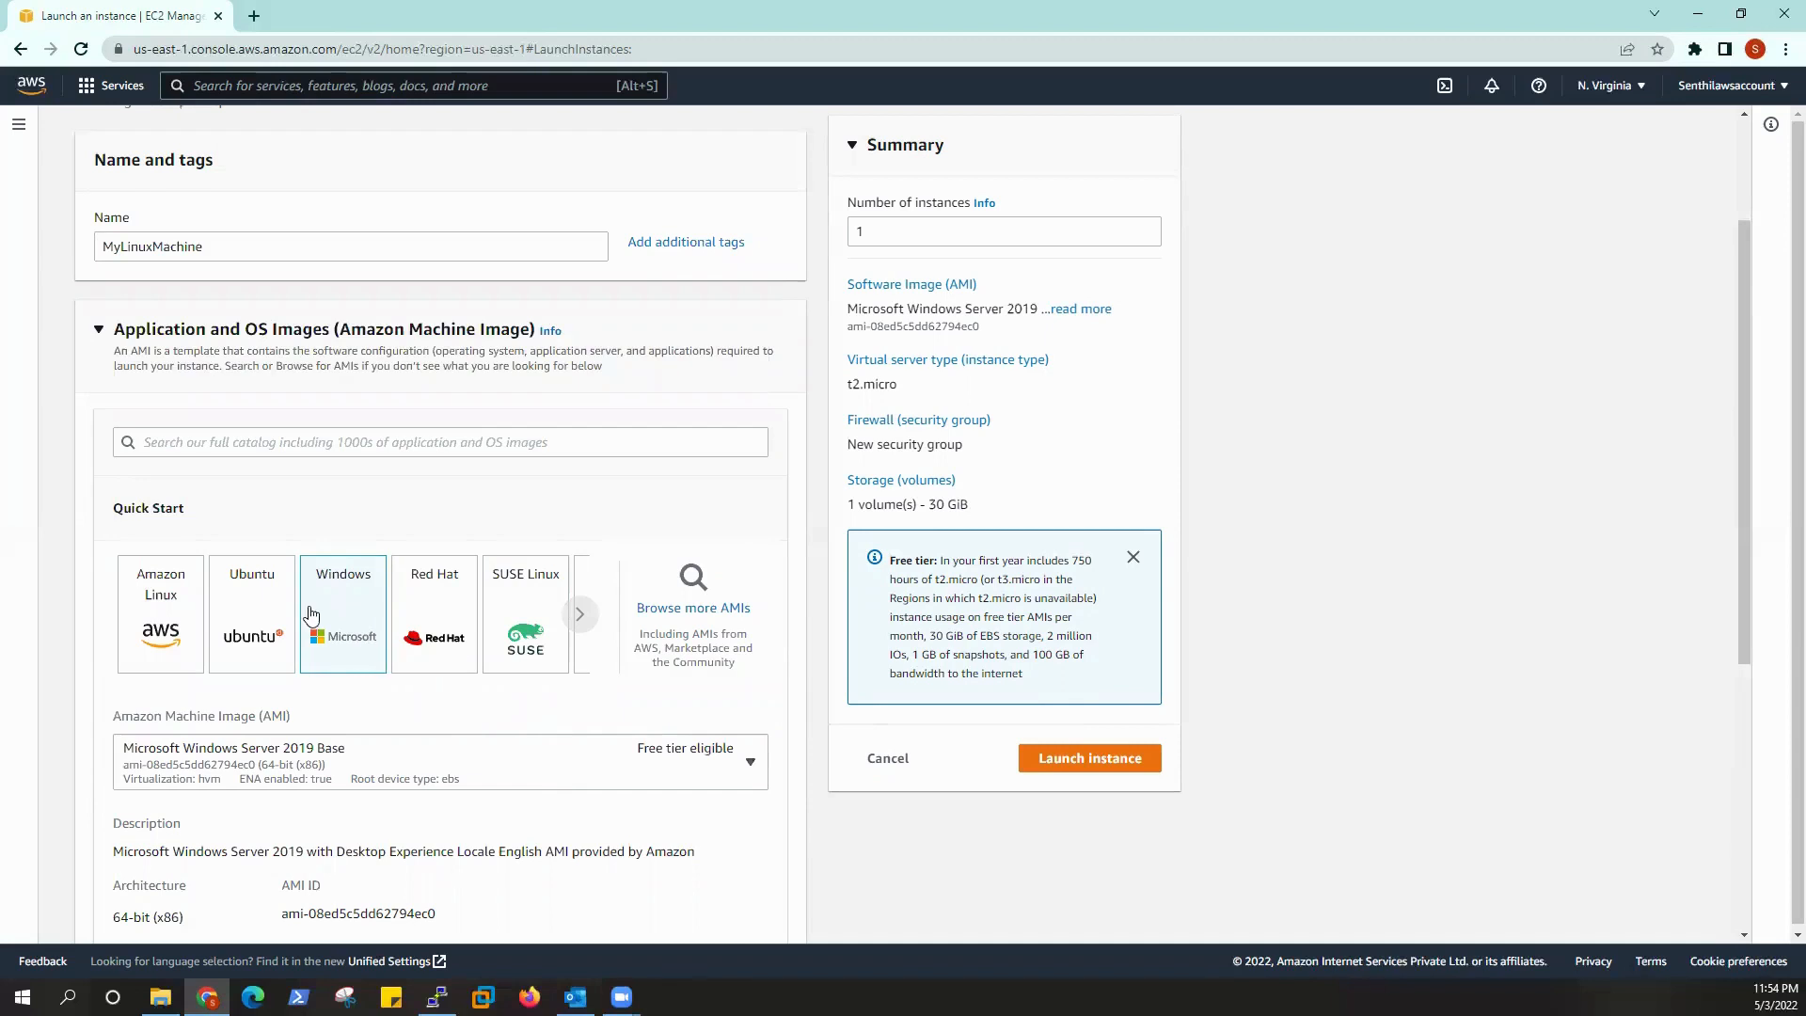
- Switch the quick start image back to Amazon Linux, accept the settings changes, and choose Amazon Linux 2 AMI (HVM) - Kernel 5.10
left_click(158, 621)
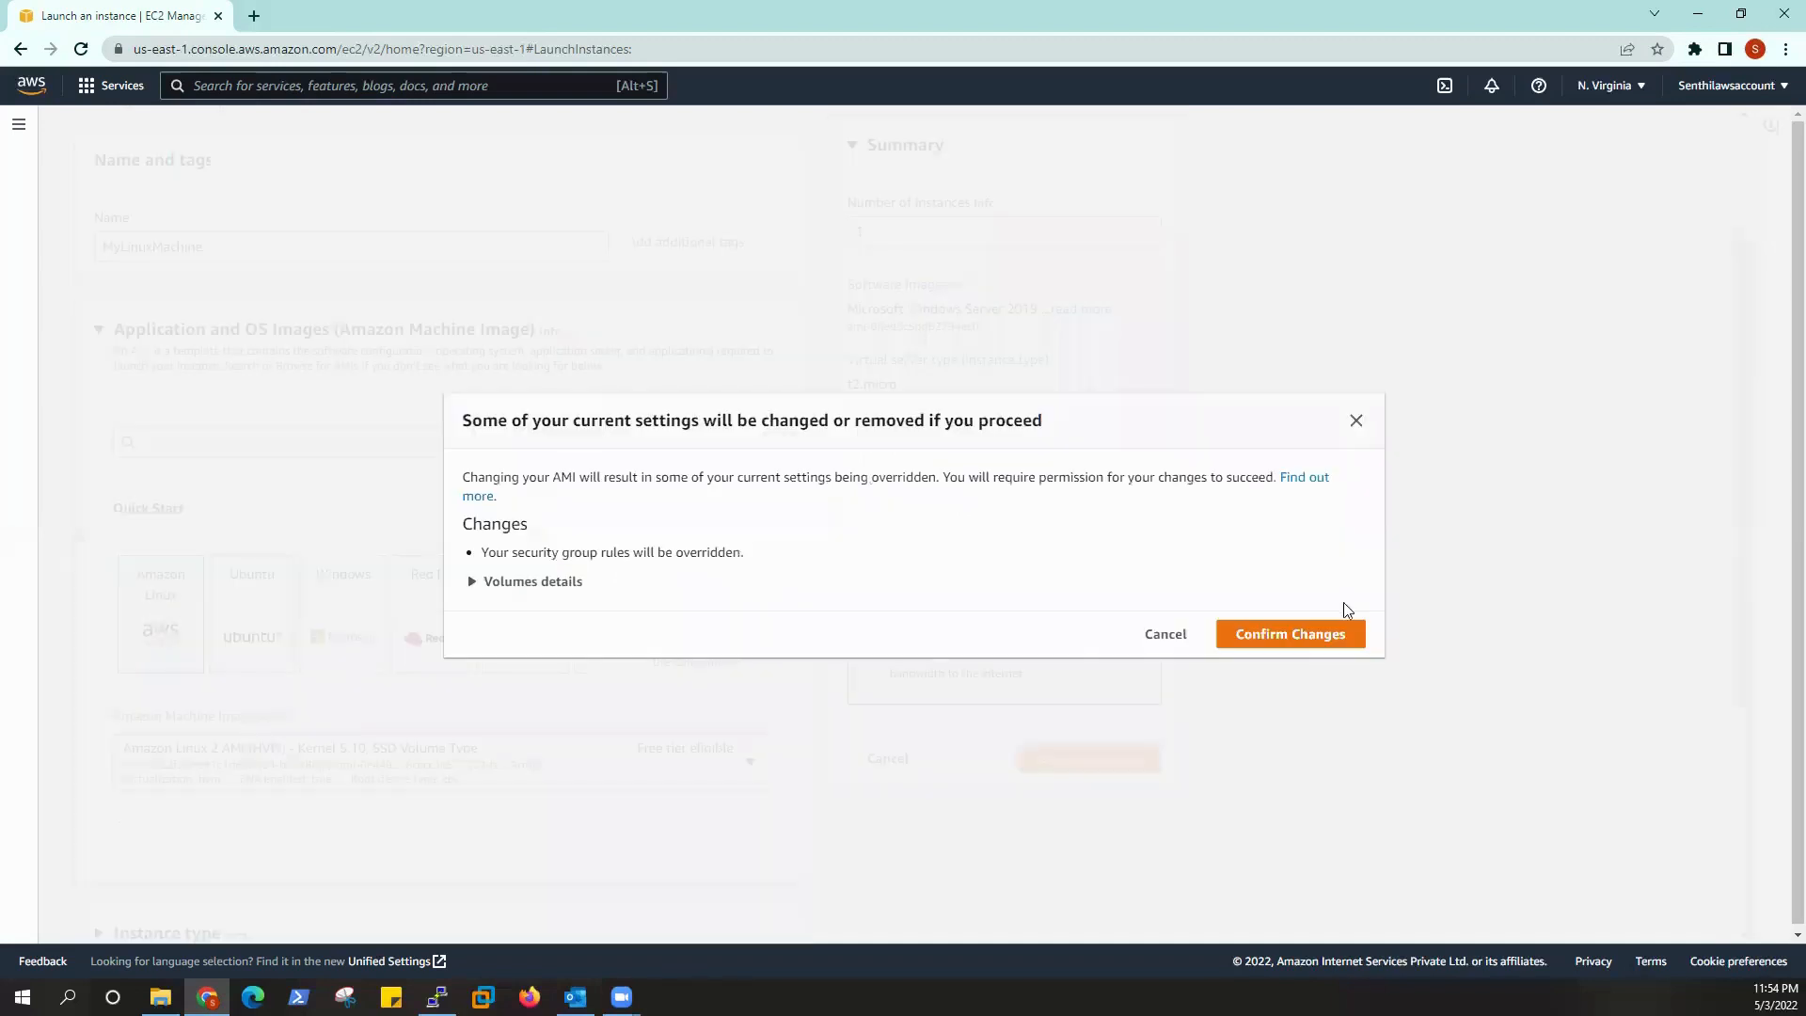
left_click(1325, 637)
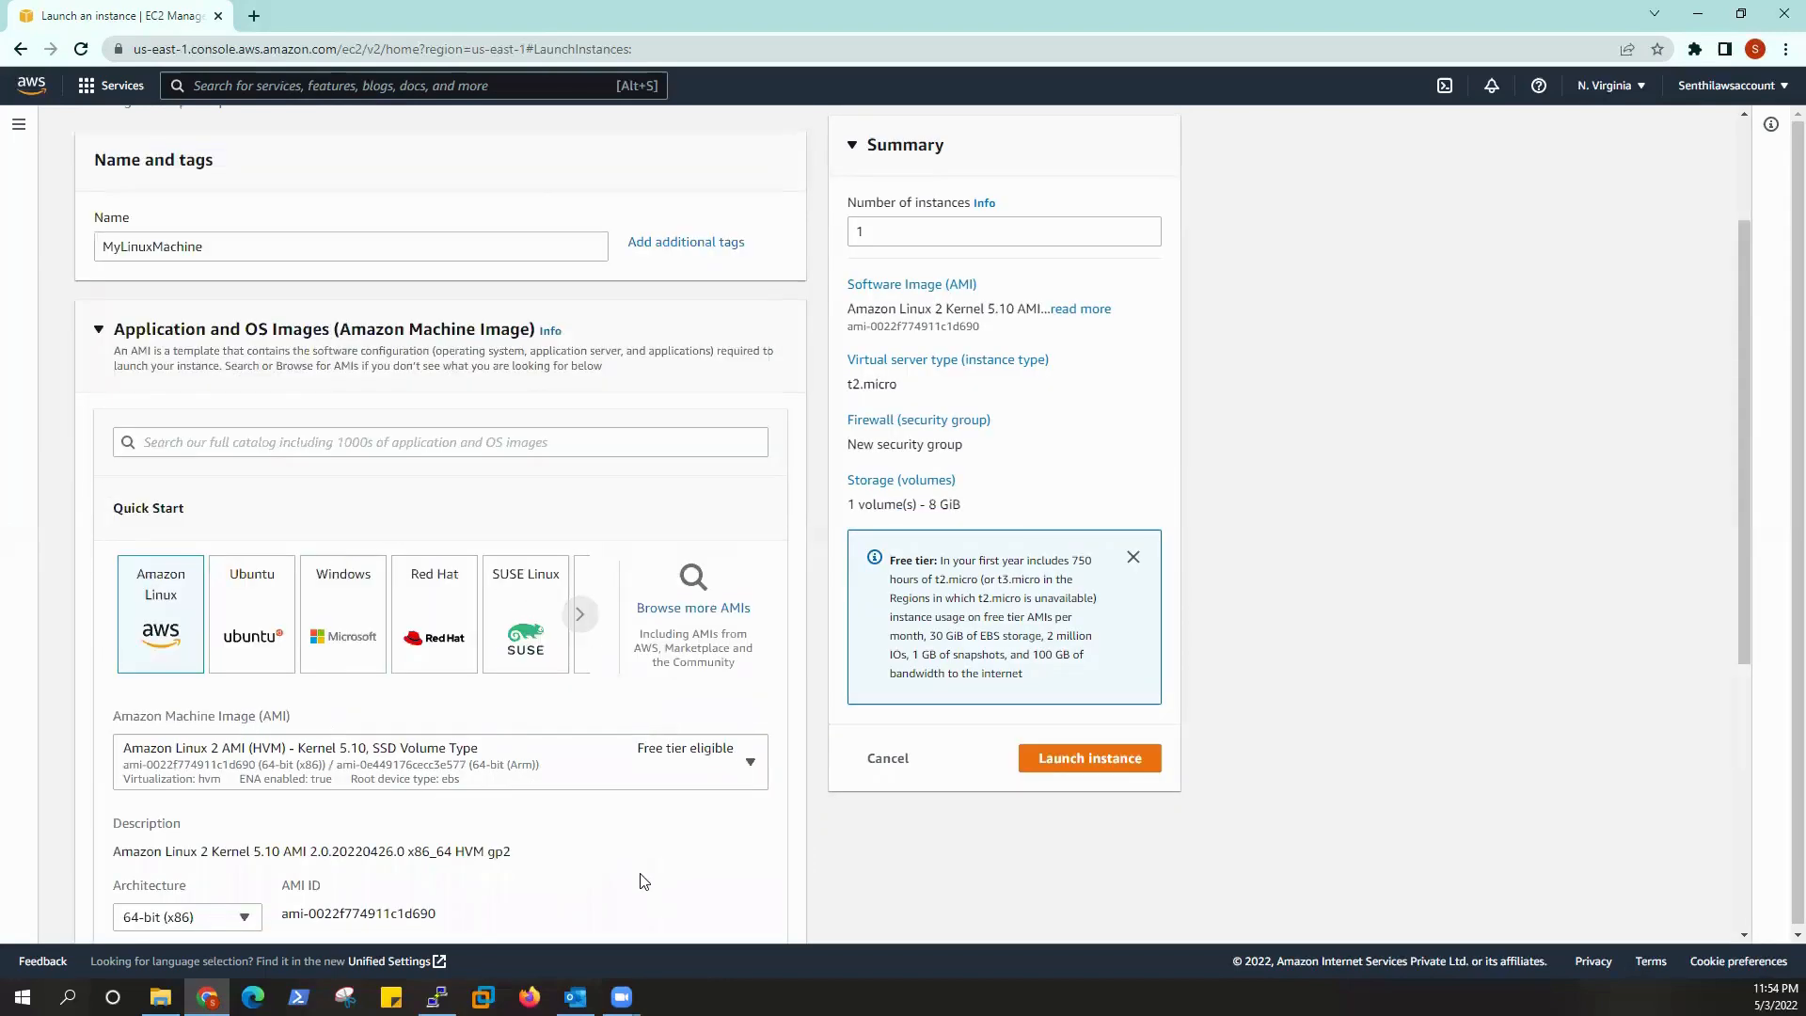
left_click(750, 762)
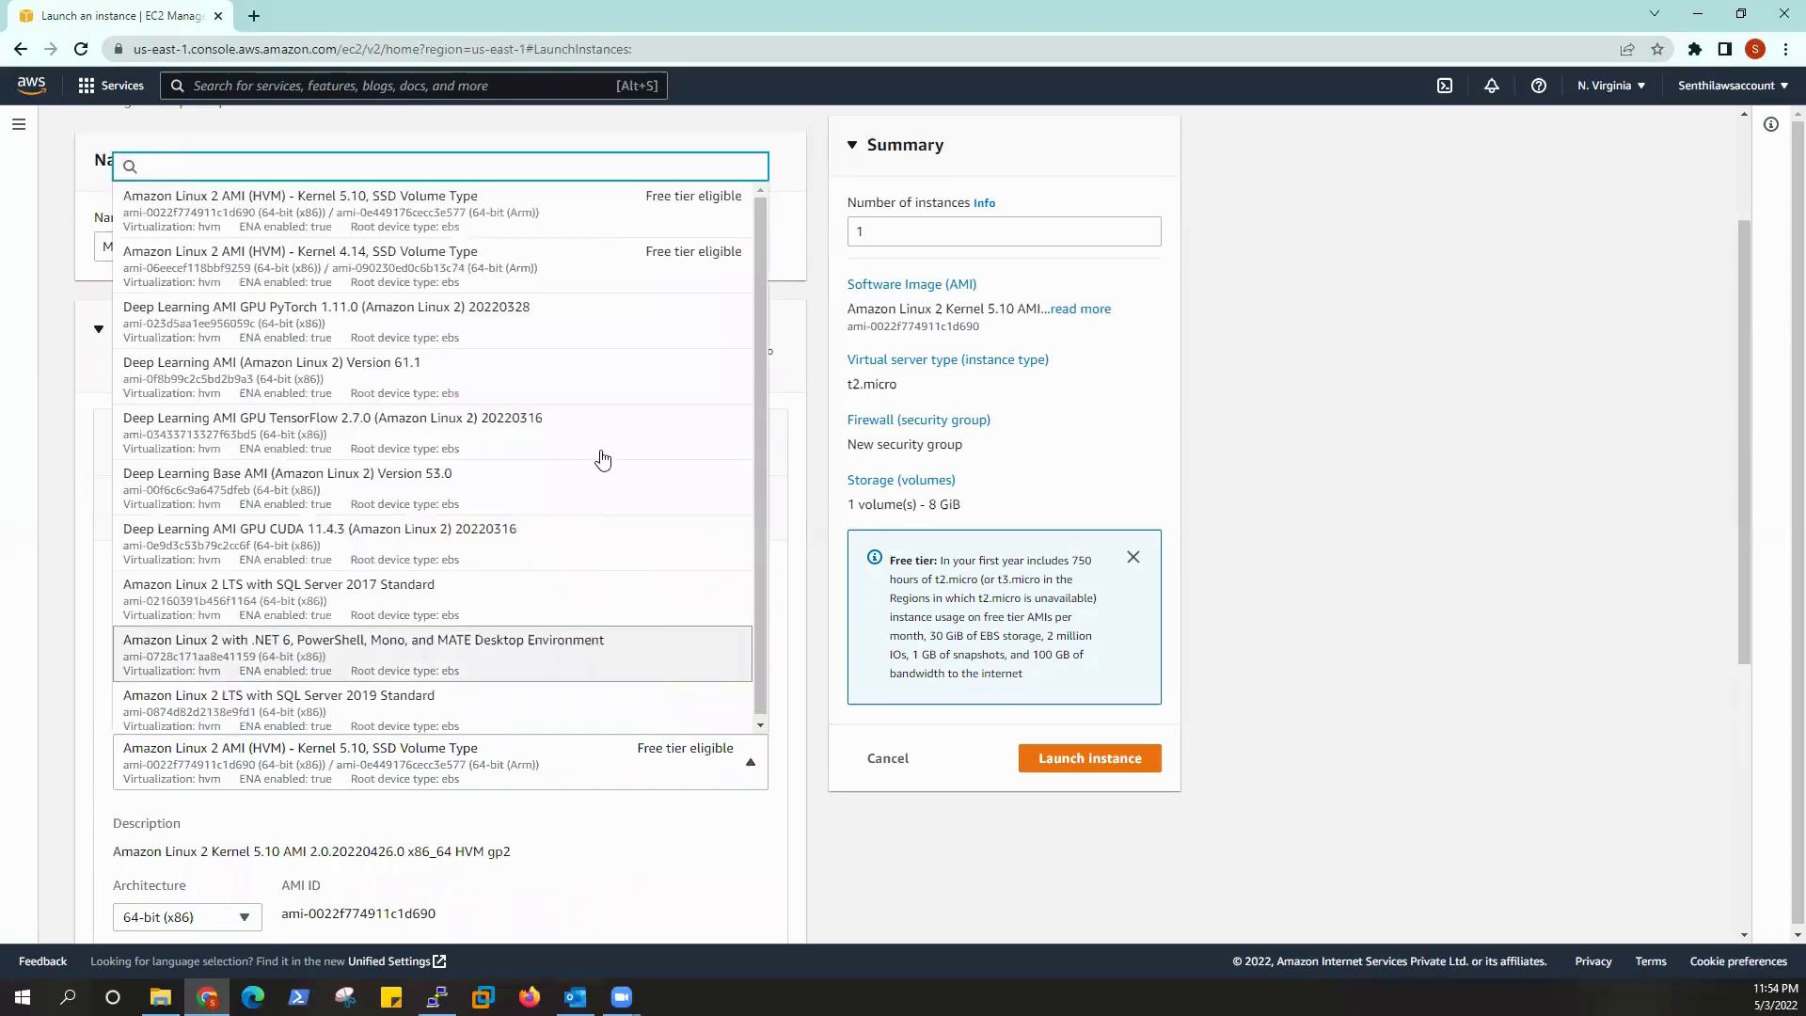
scroll(607, 376, "up", 2)
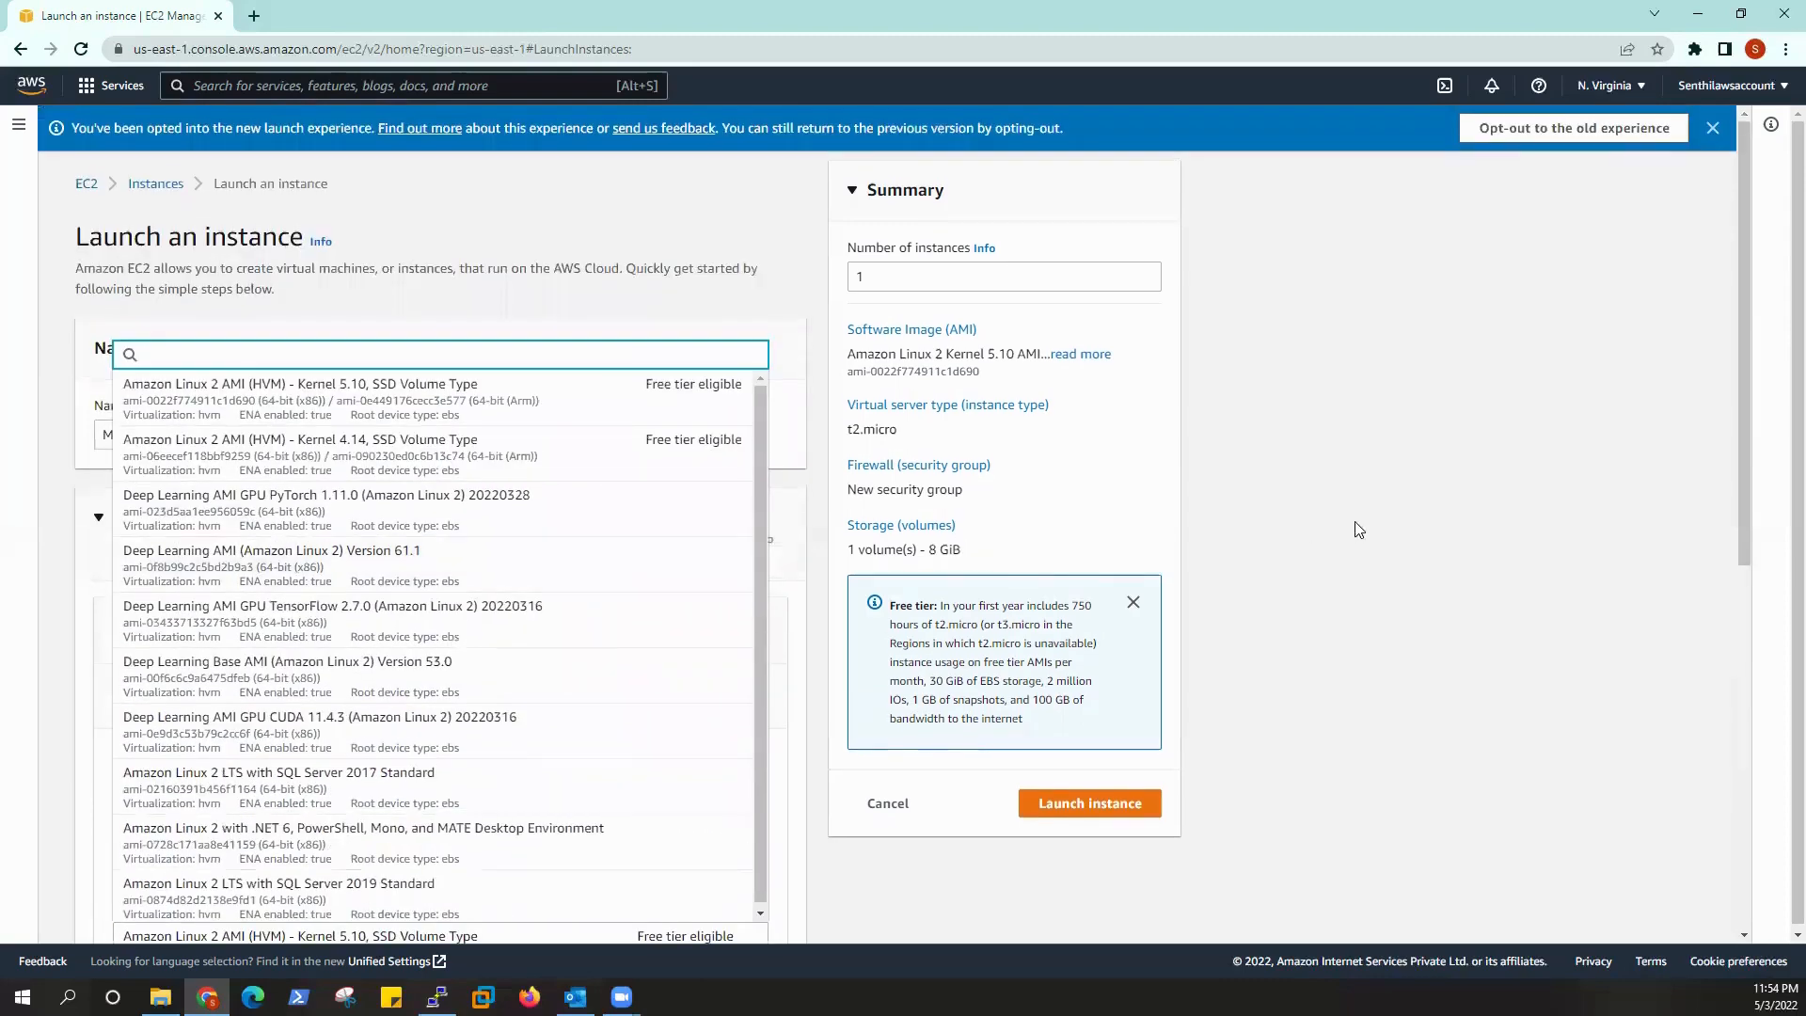
scroll(1358, 530, "down", 2)
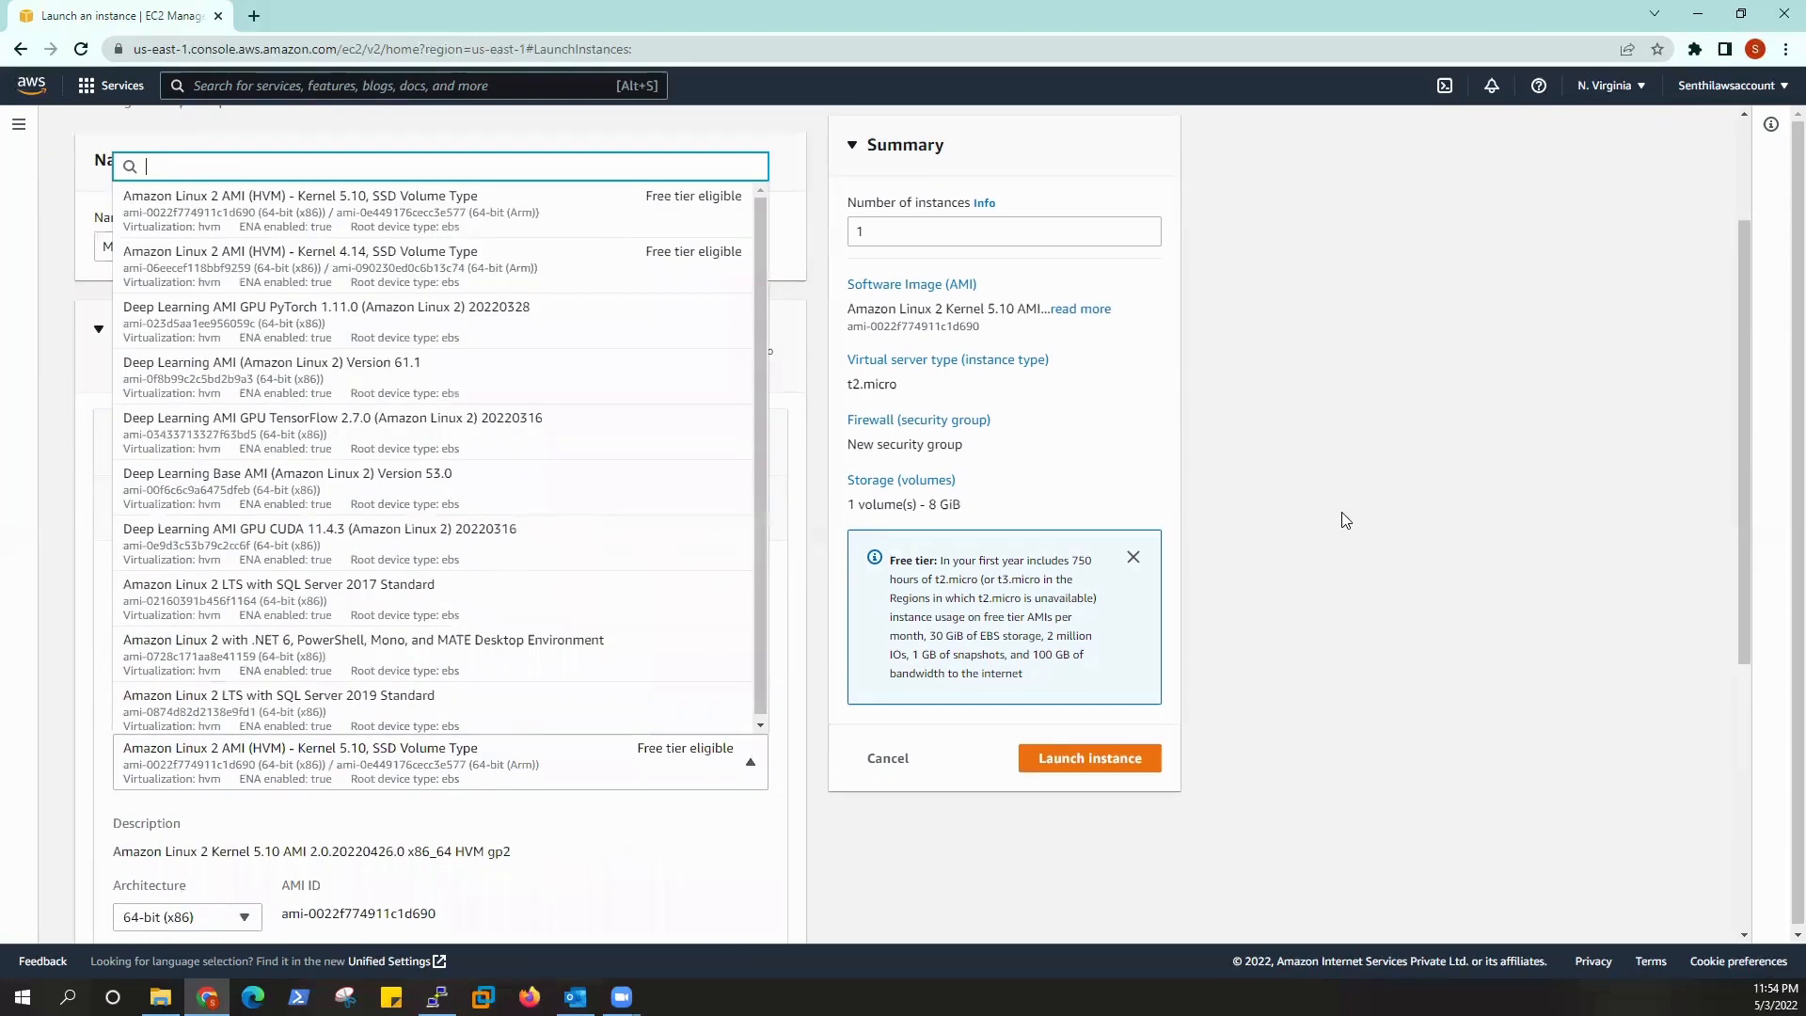
left_click(488, 220)
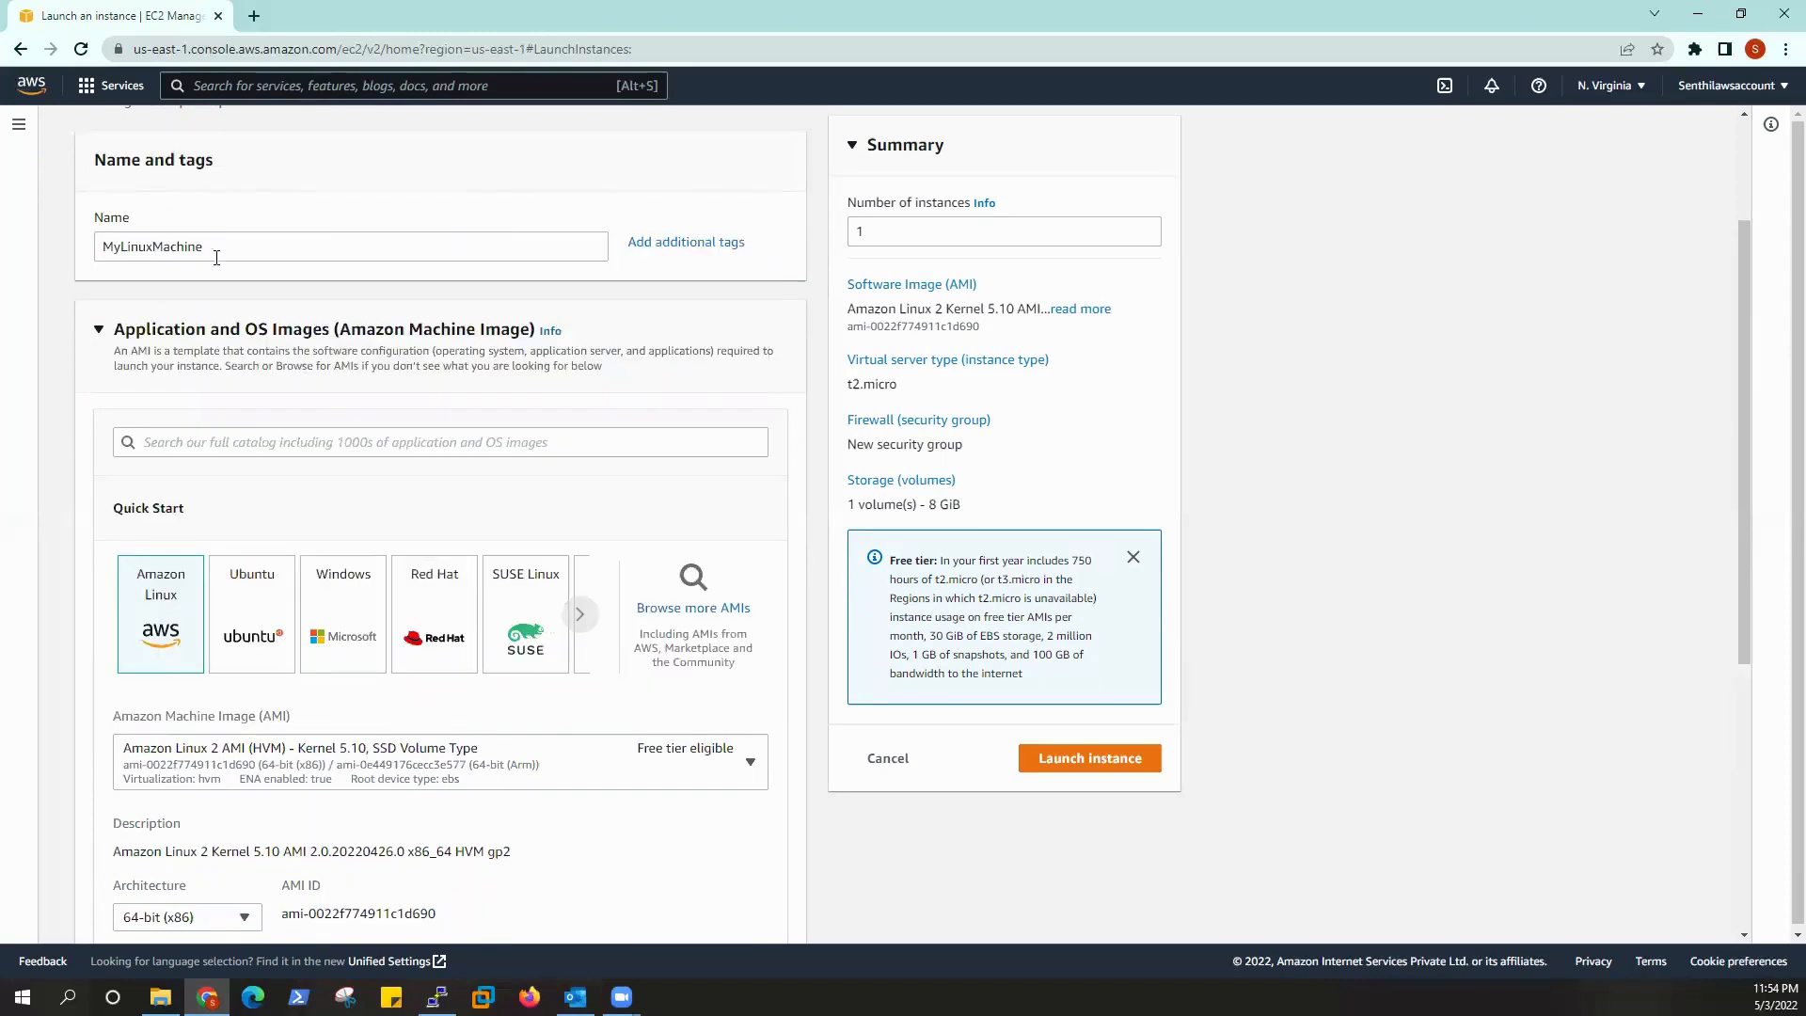
- Review the architecture options for the Amazon Linux image and select 64-bit (x86)
scroll(217, 257, "up", 1)
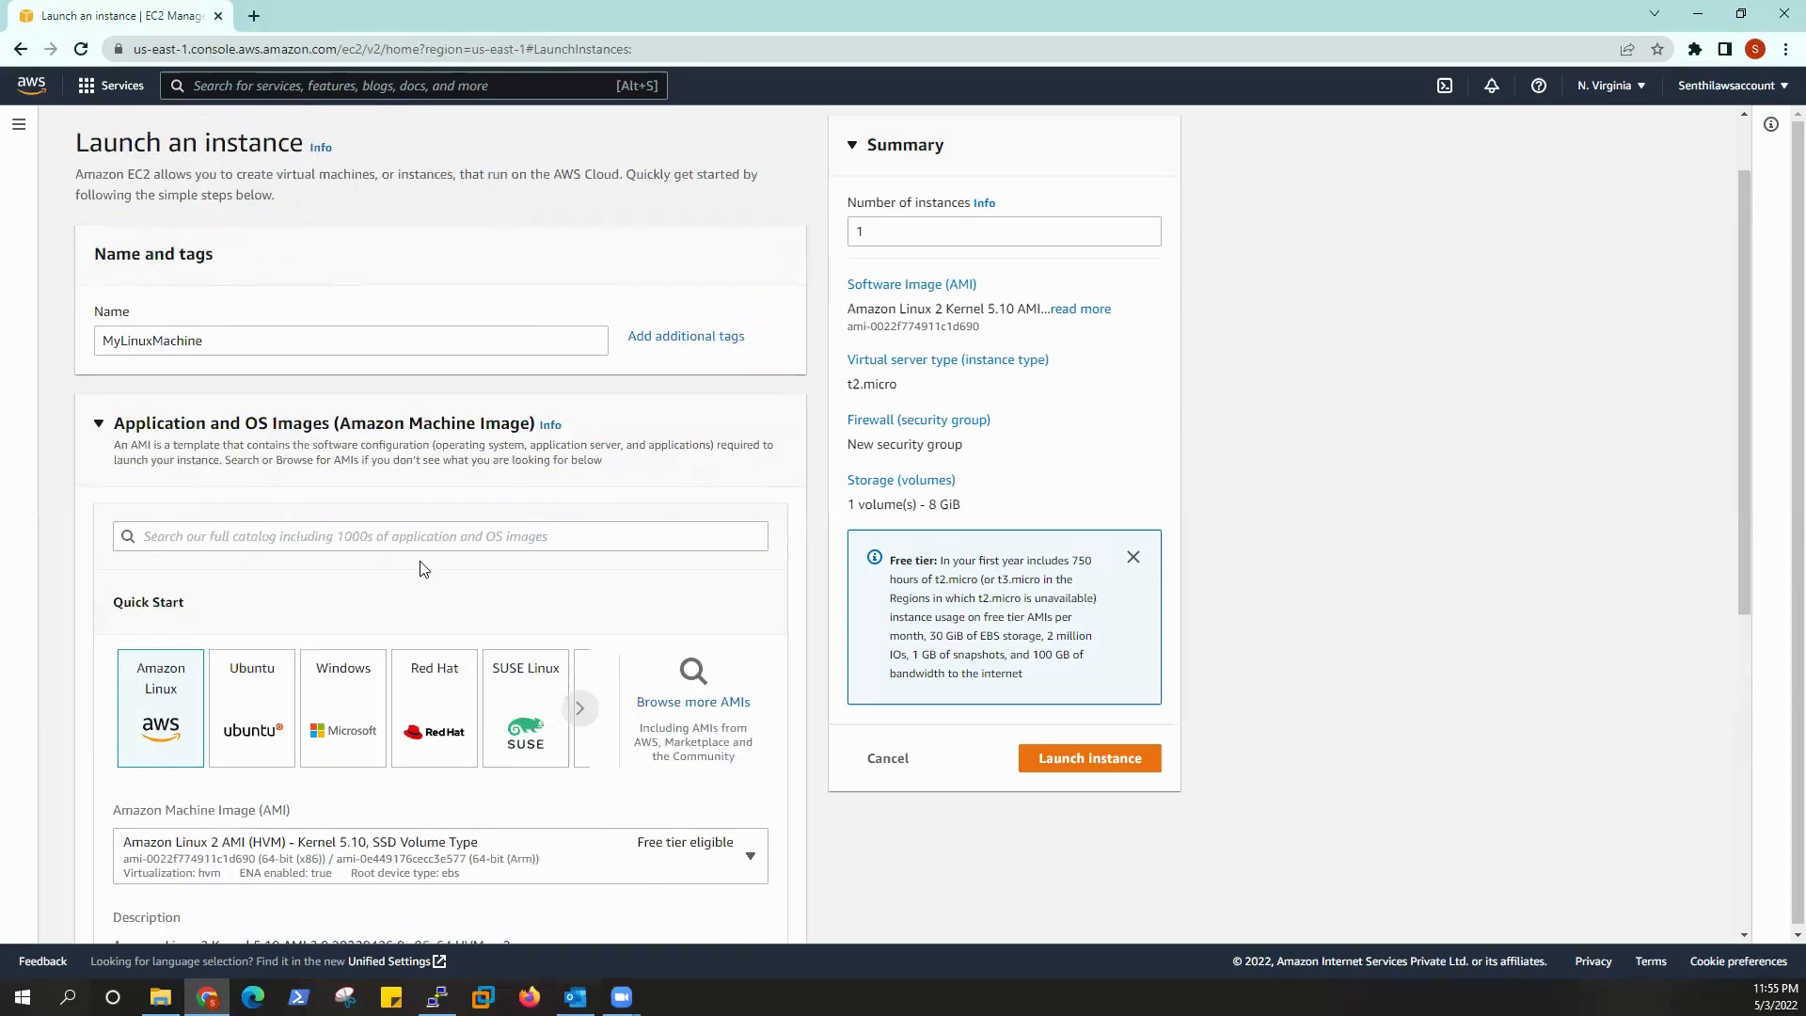
scroll(421, 568, "down", 2)
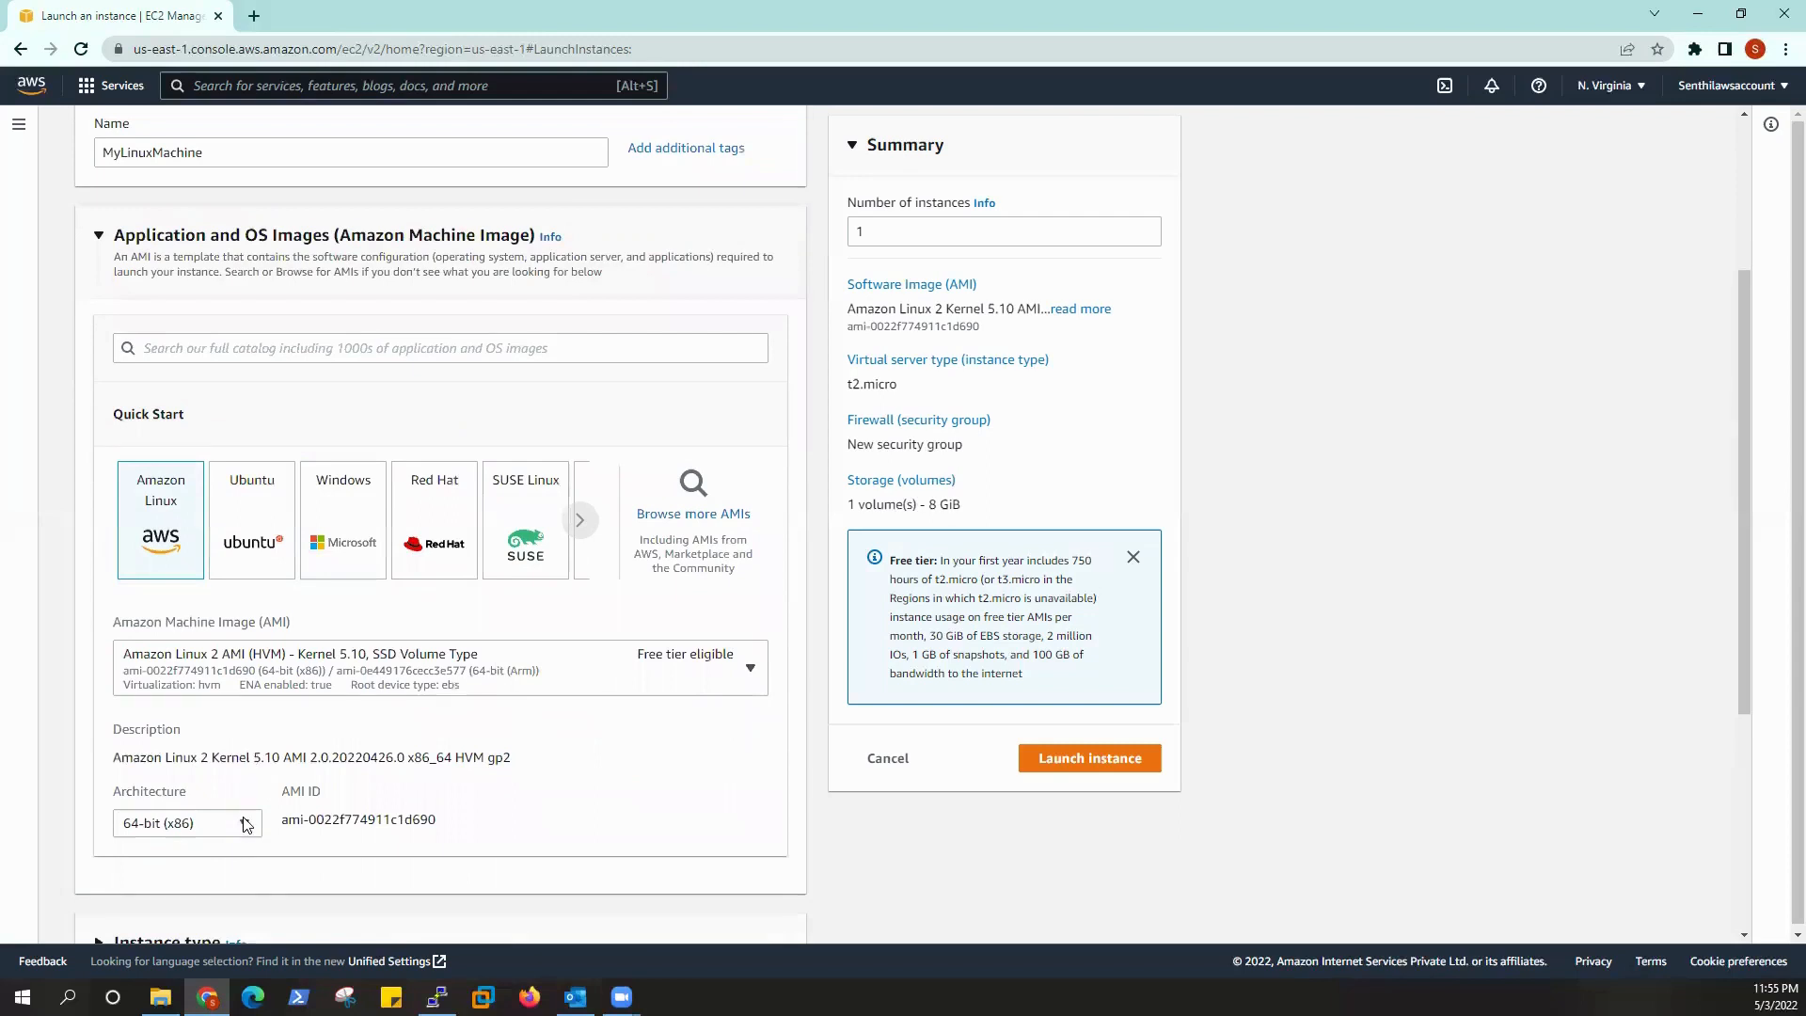
left_click(247, 826)
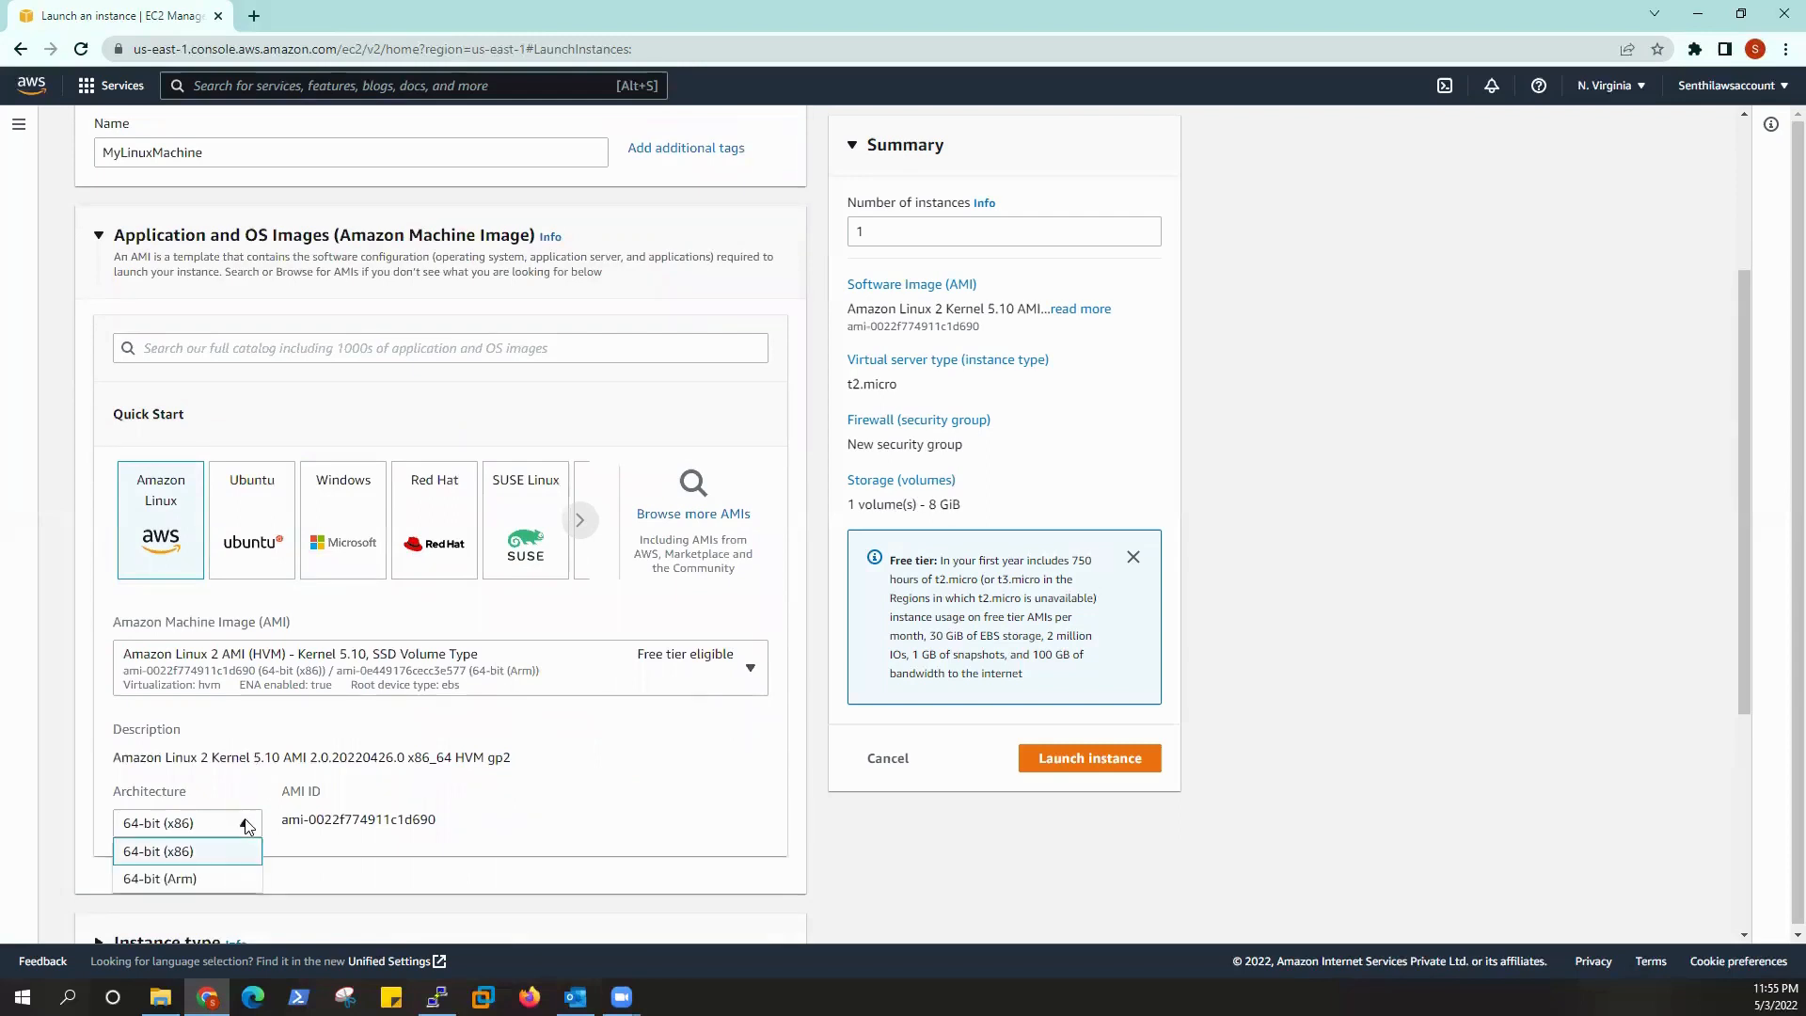
left_click(213, 860)
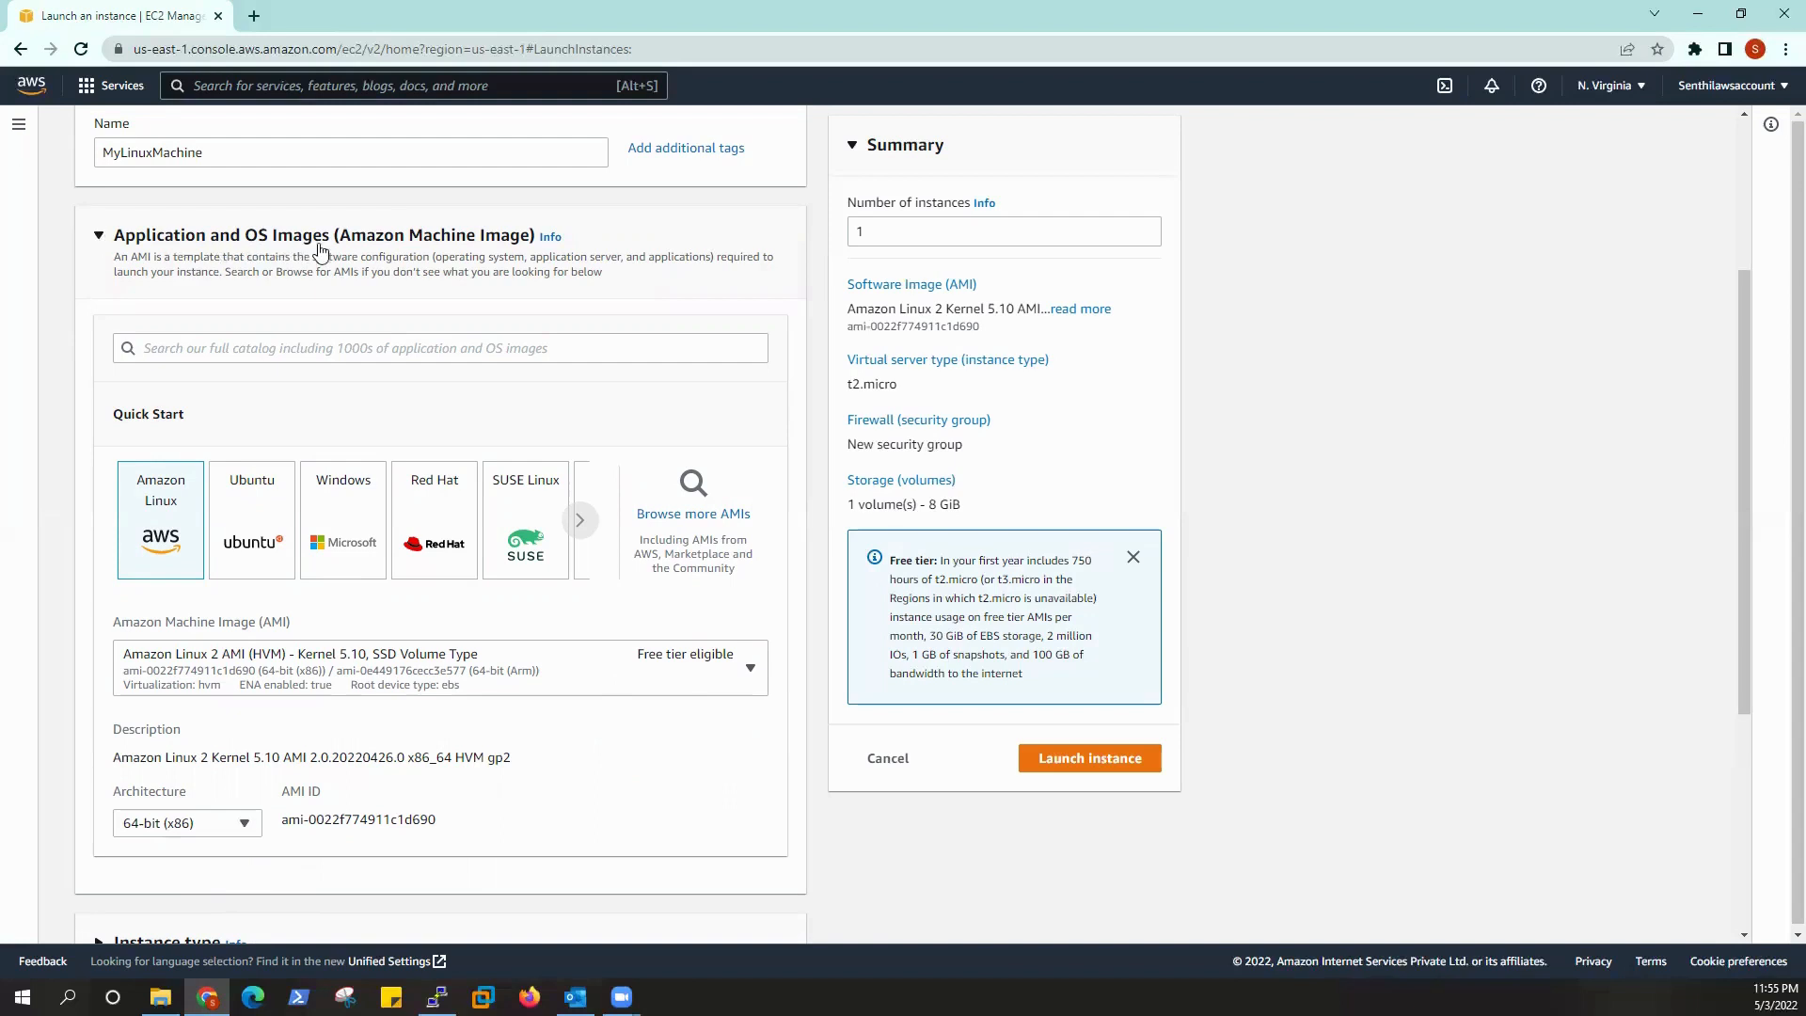
- Collapse the application and OS images section and choose t2.micro as the instance type
left_click(98, 237)
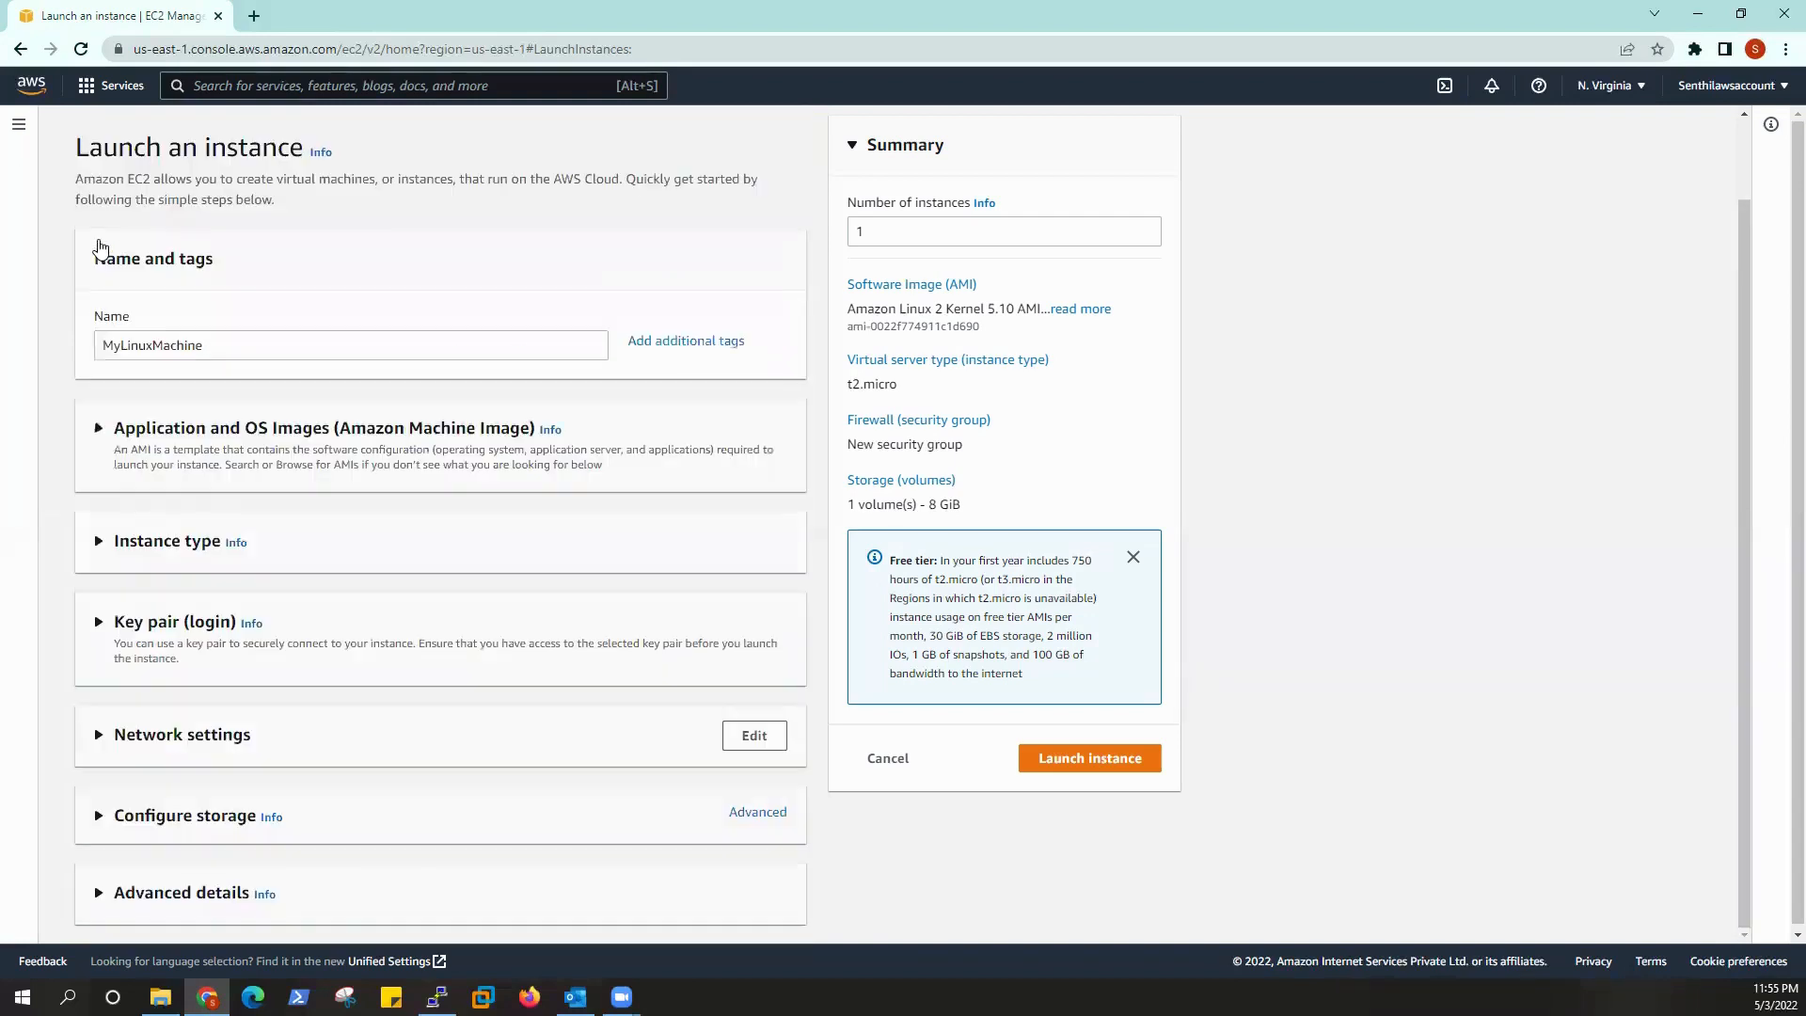
left_click(95, 545)
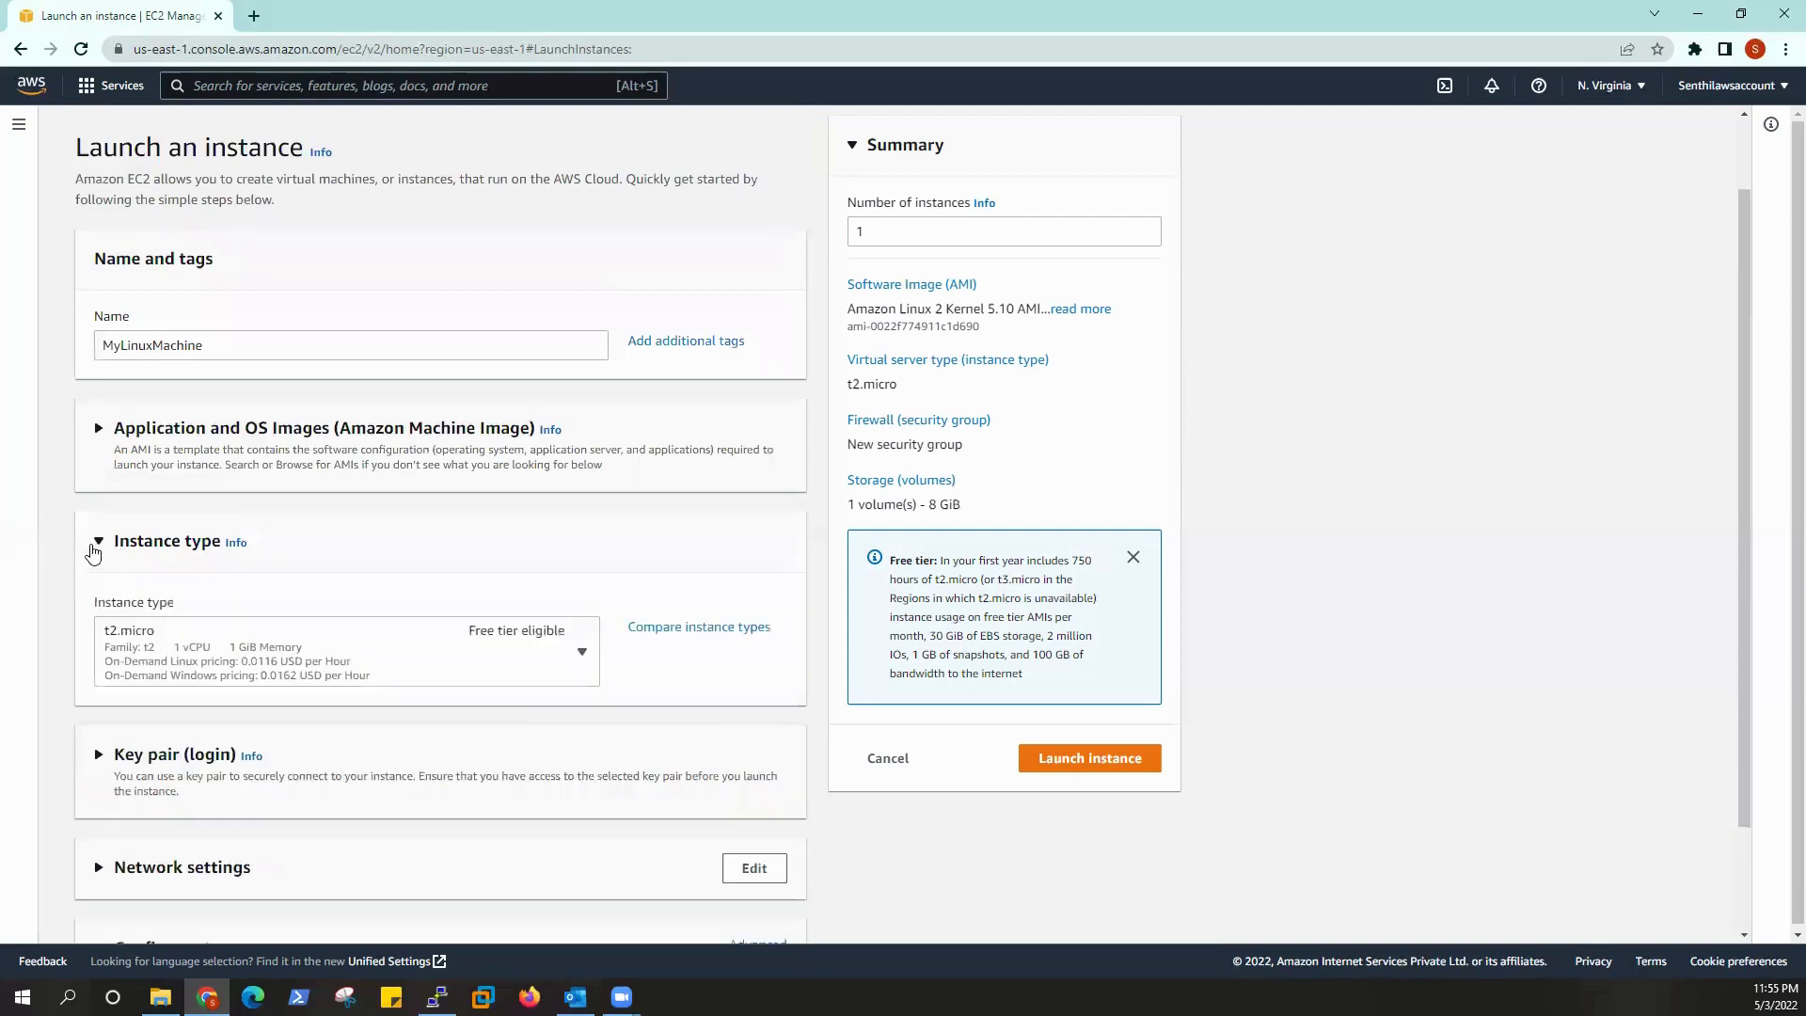
left_click(583, 658)
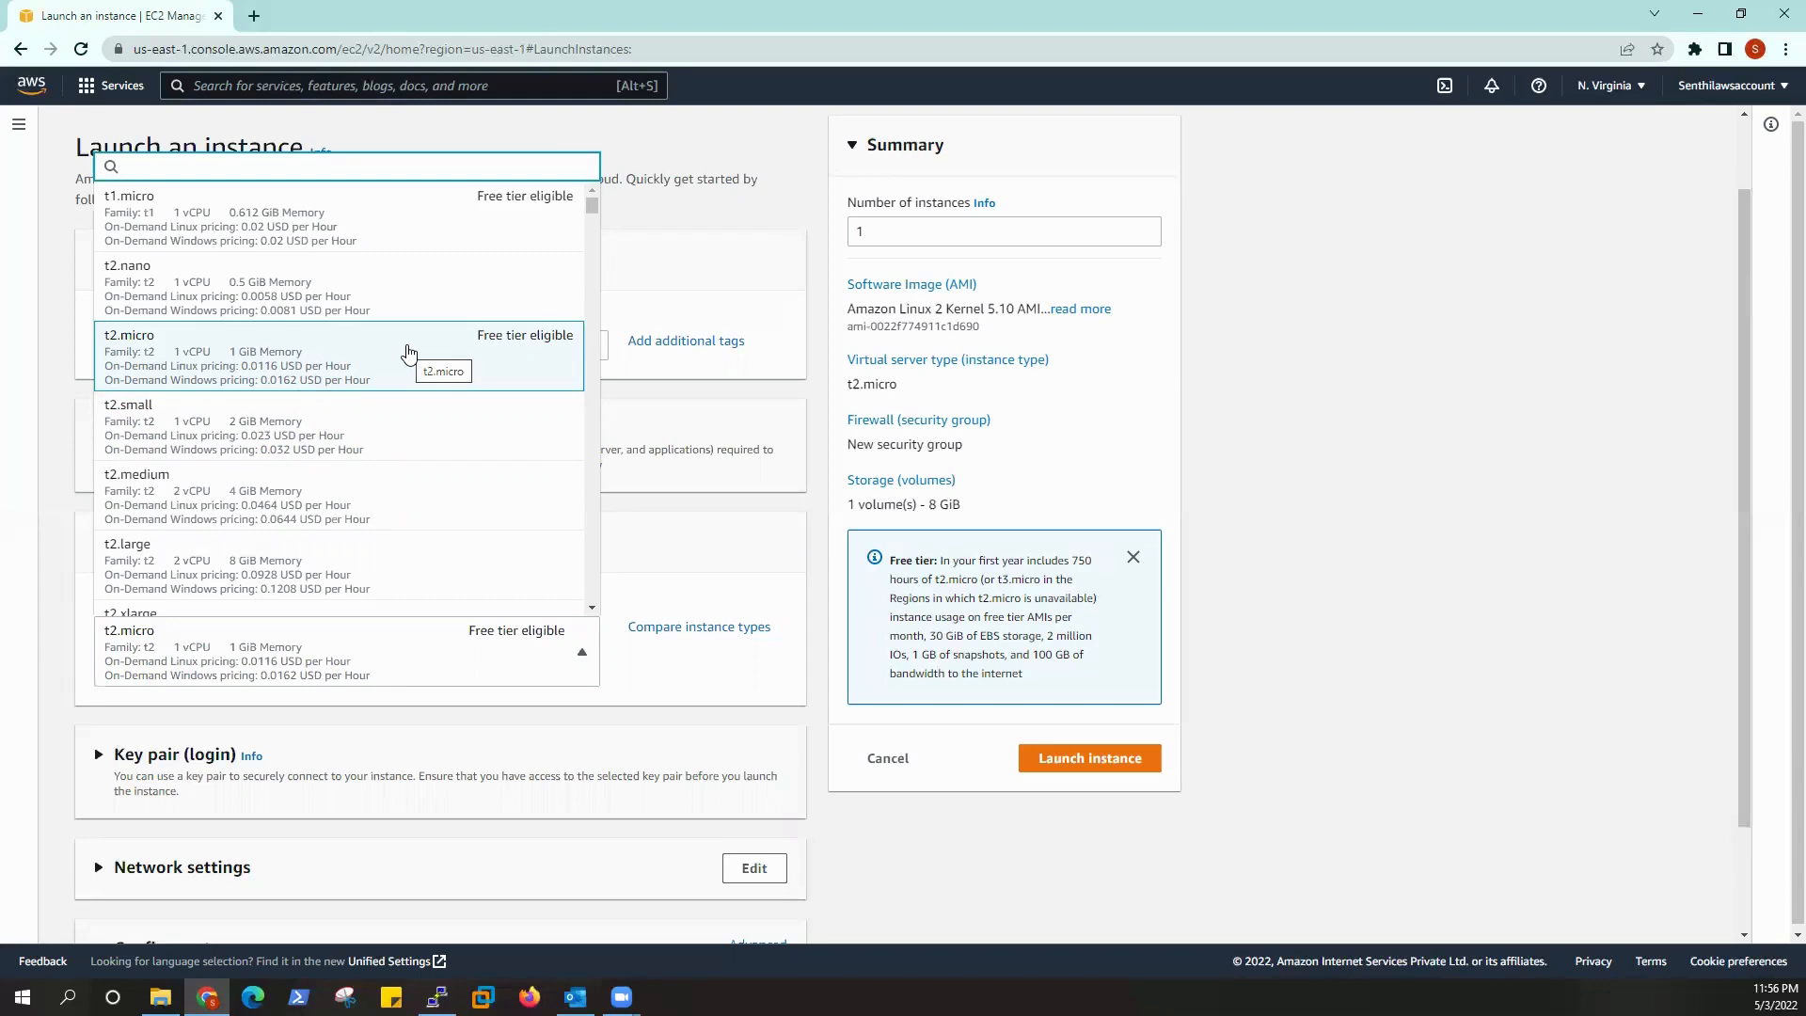
left_click(409, 352)
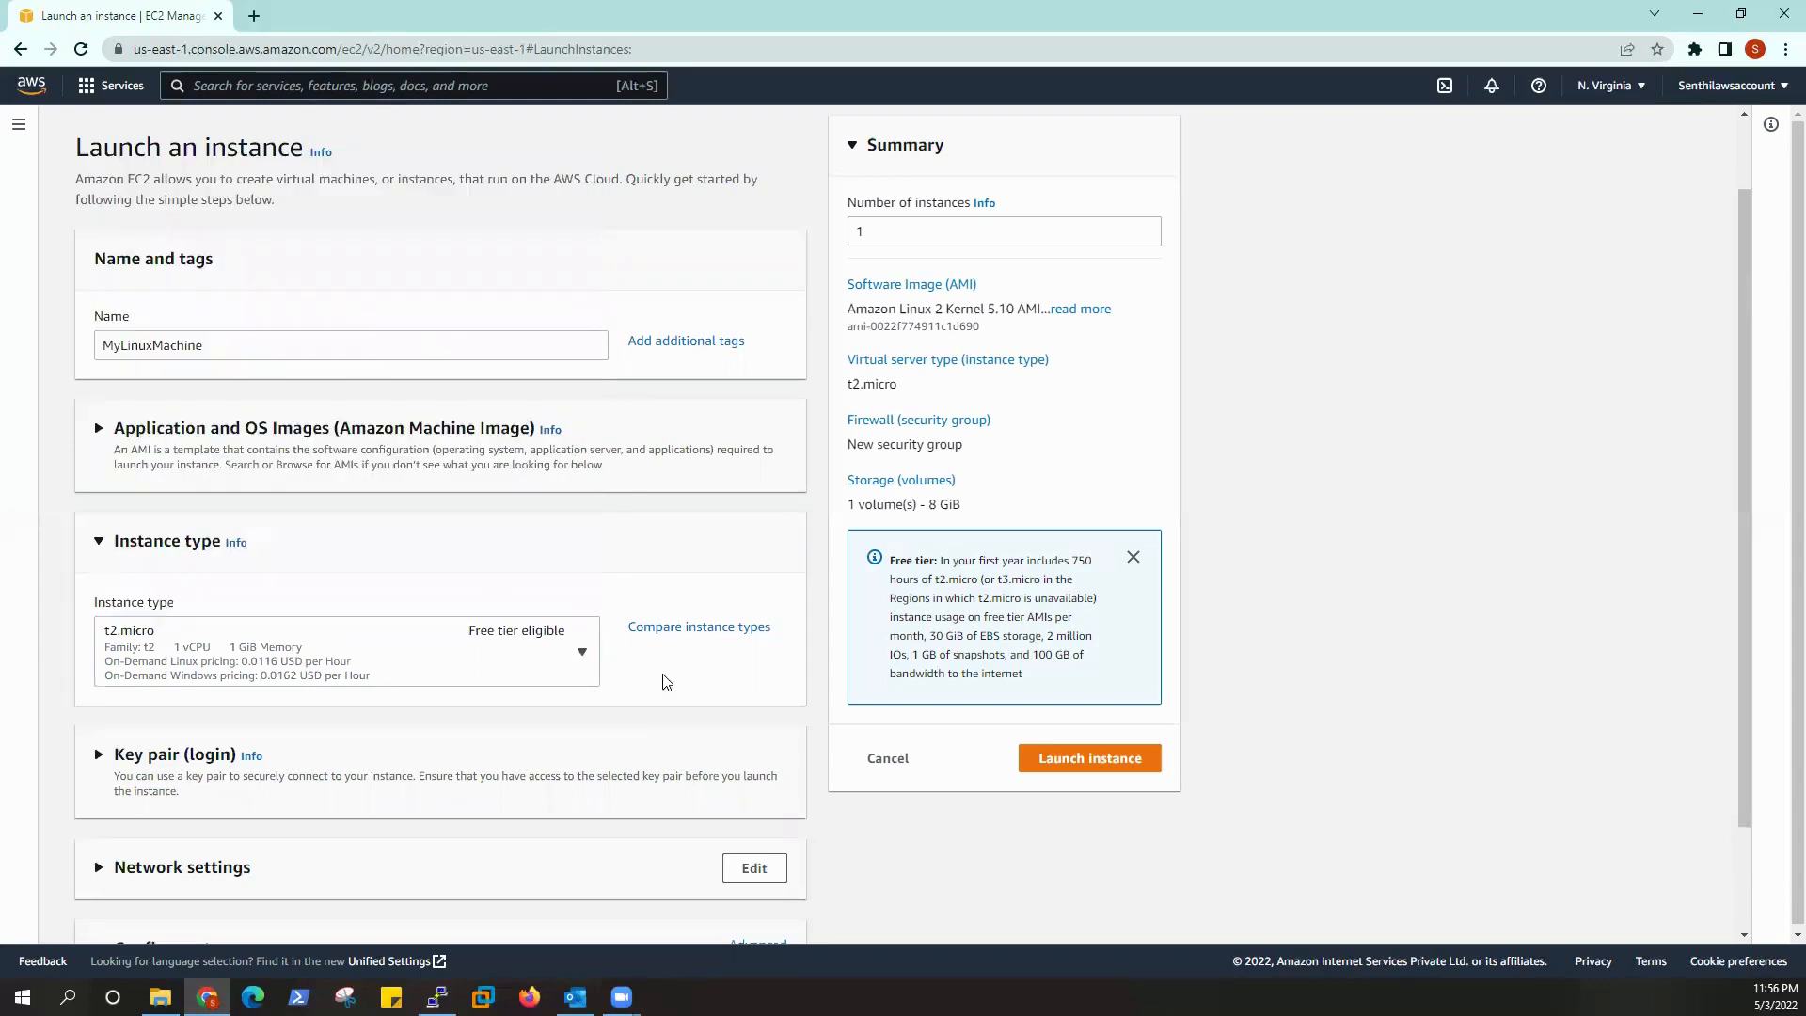
- Create an RSA key pair named MyFirstKey with a .pem private key file for the instance login, and collapse the key pair section
scroll(668, 683, "down", 1)
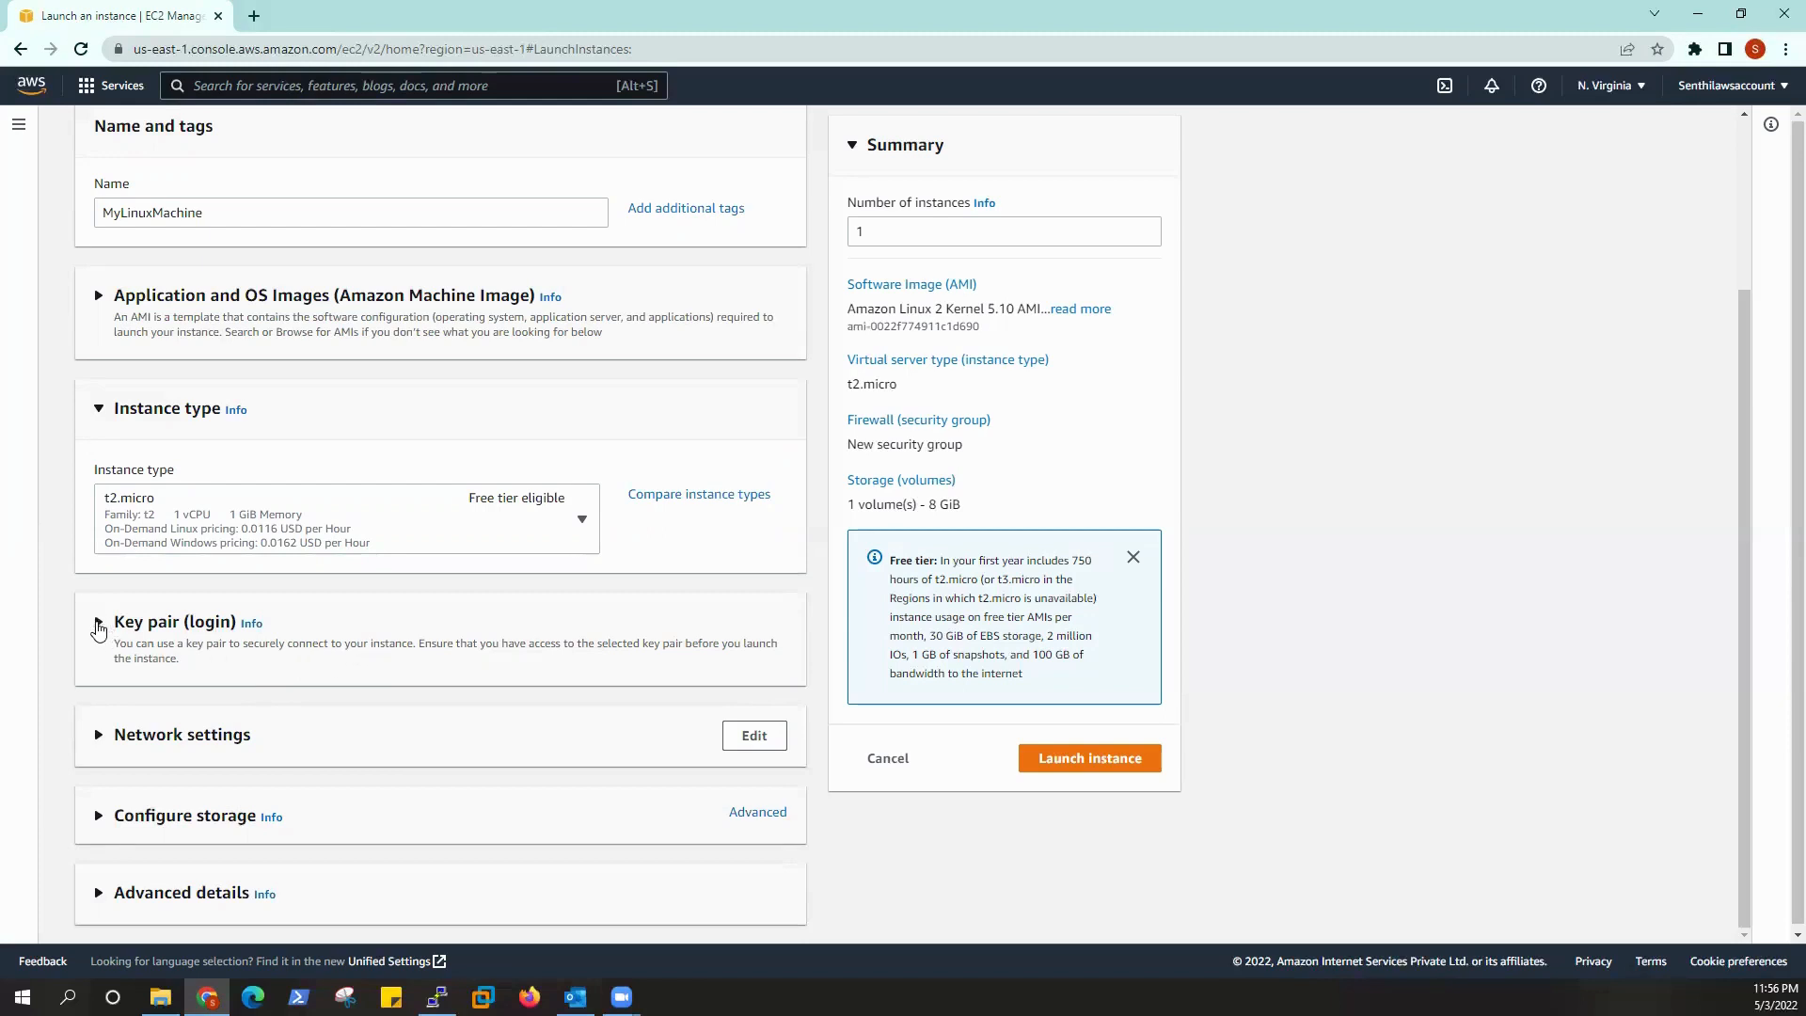
left_click(97, 628)
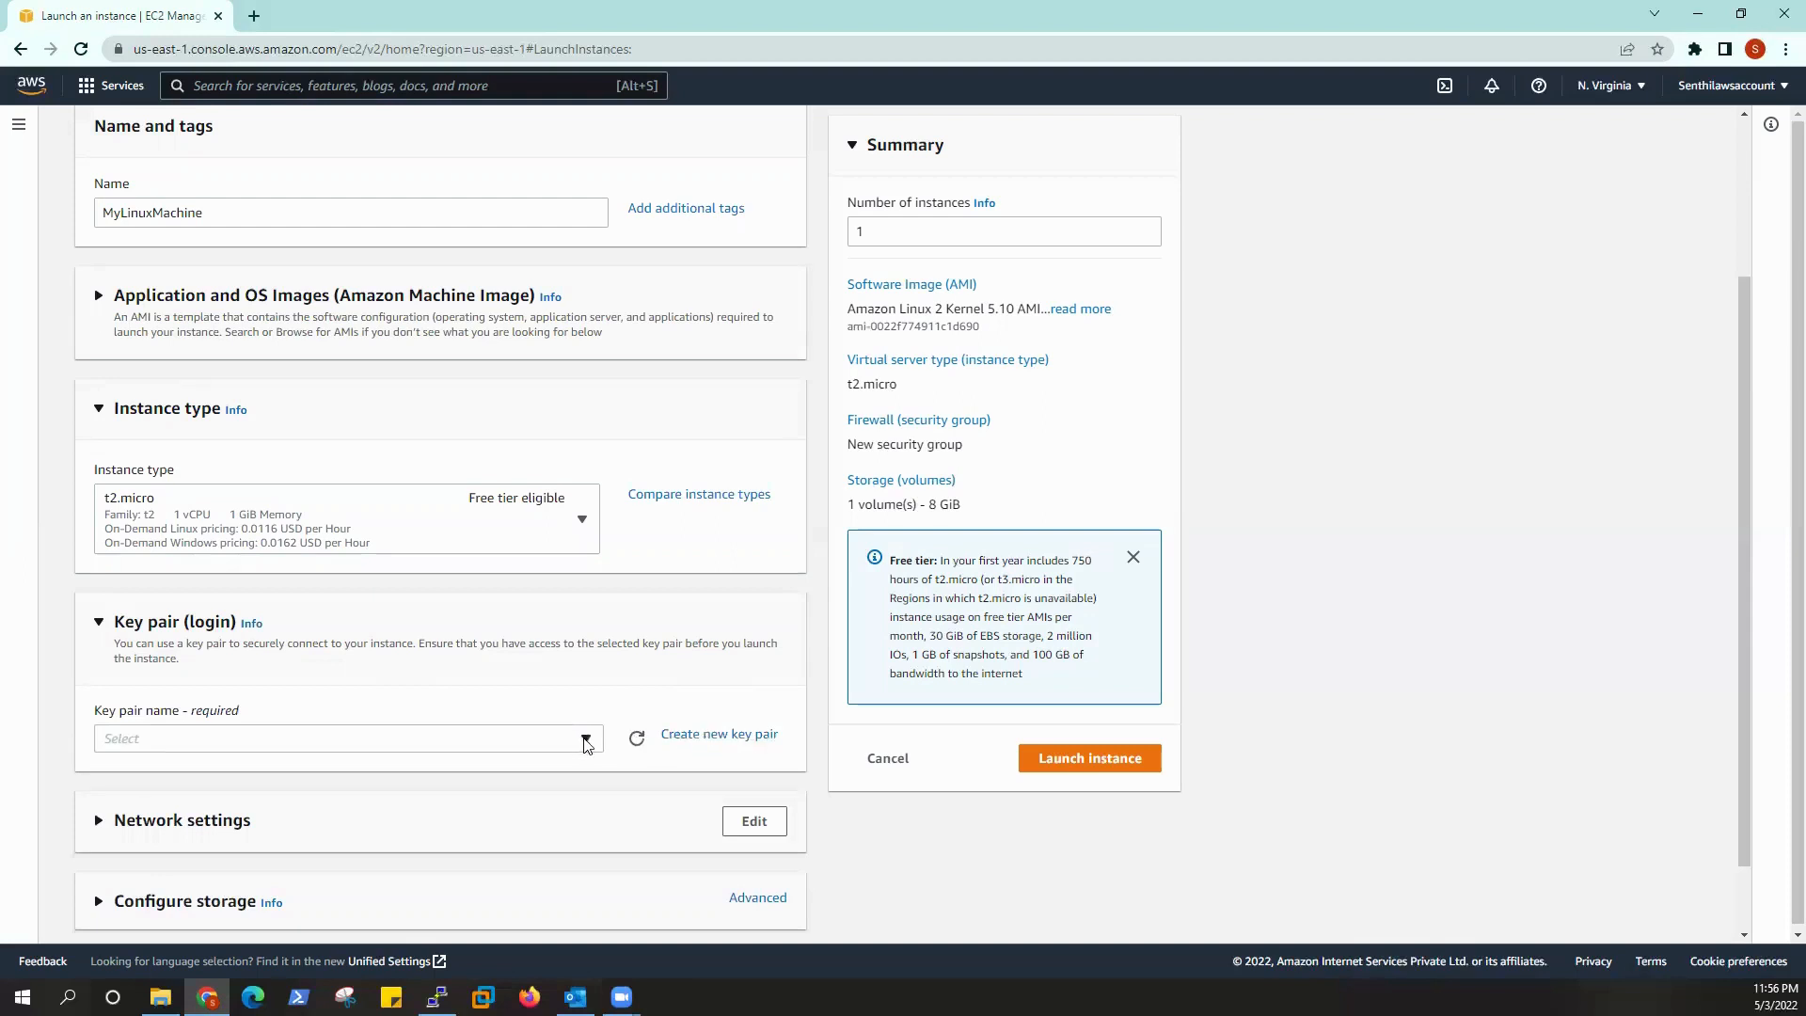
left_click(521, 745)
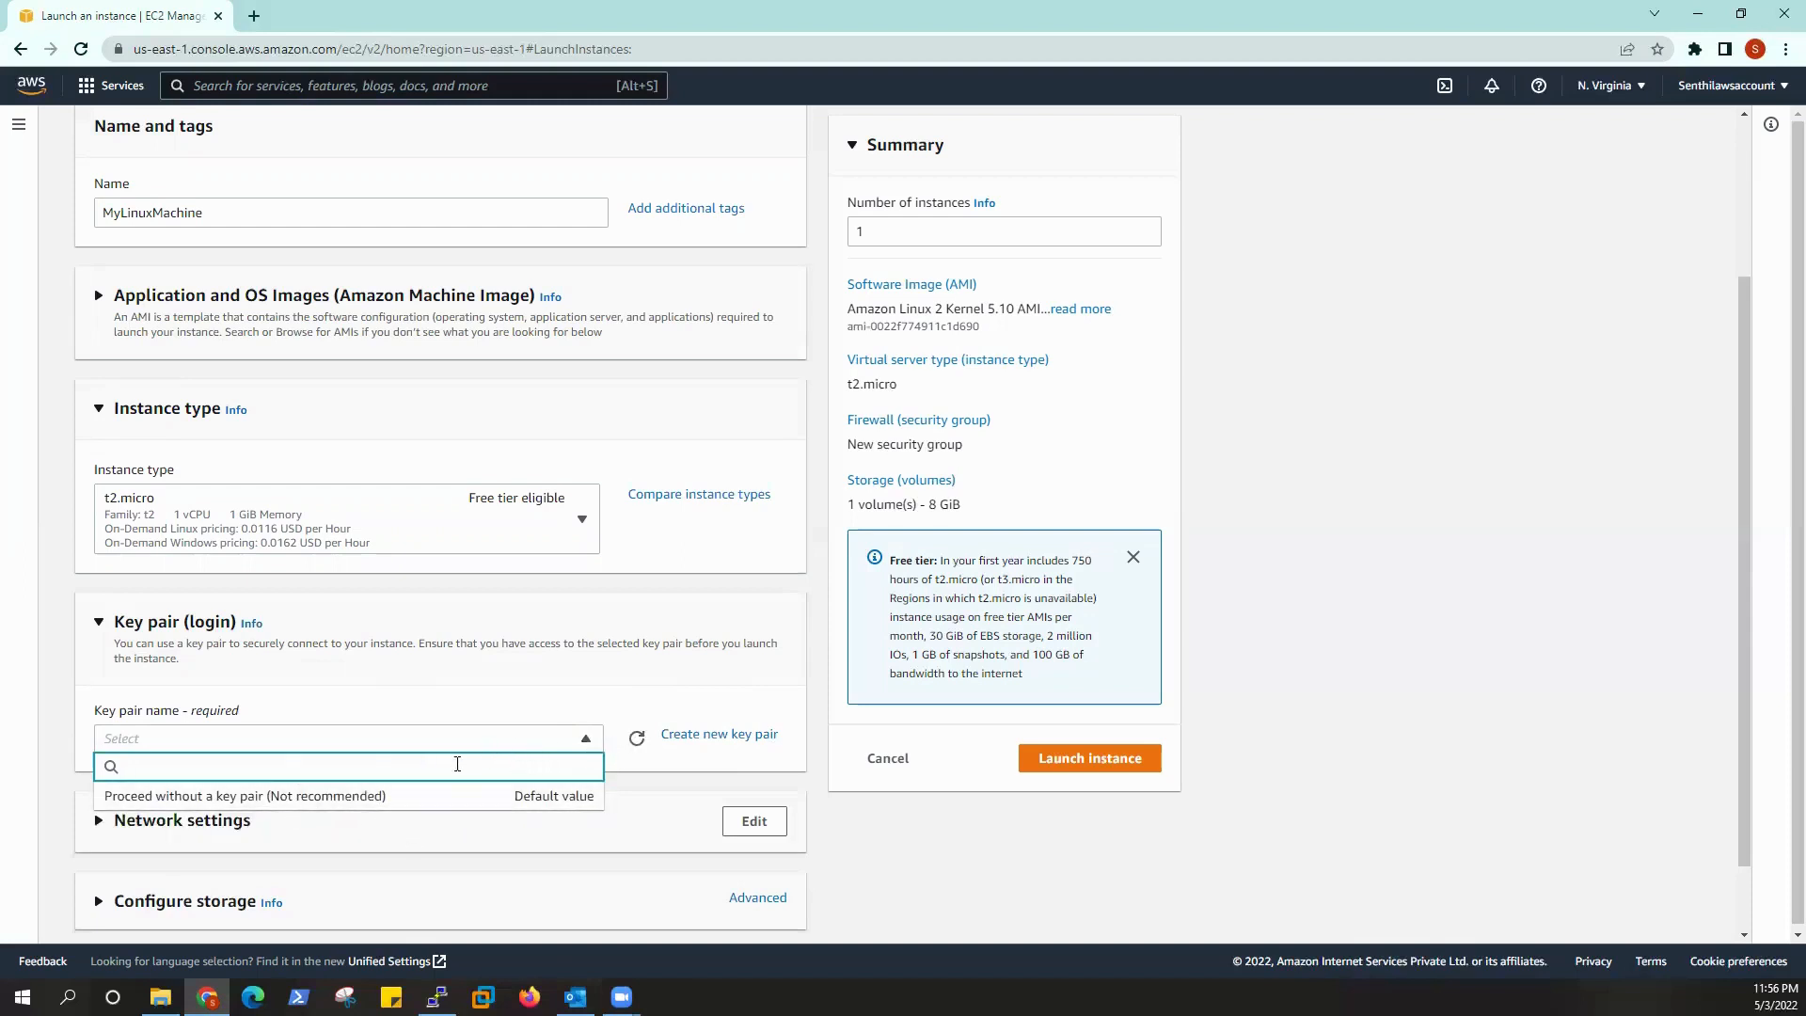
left_click(520, 712)
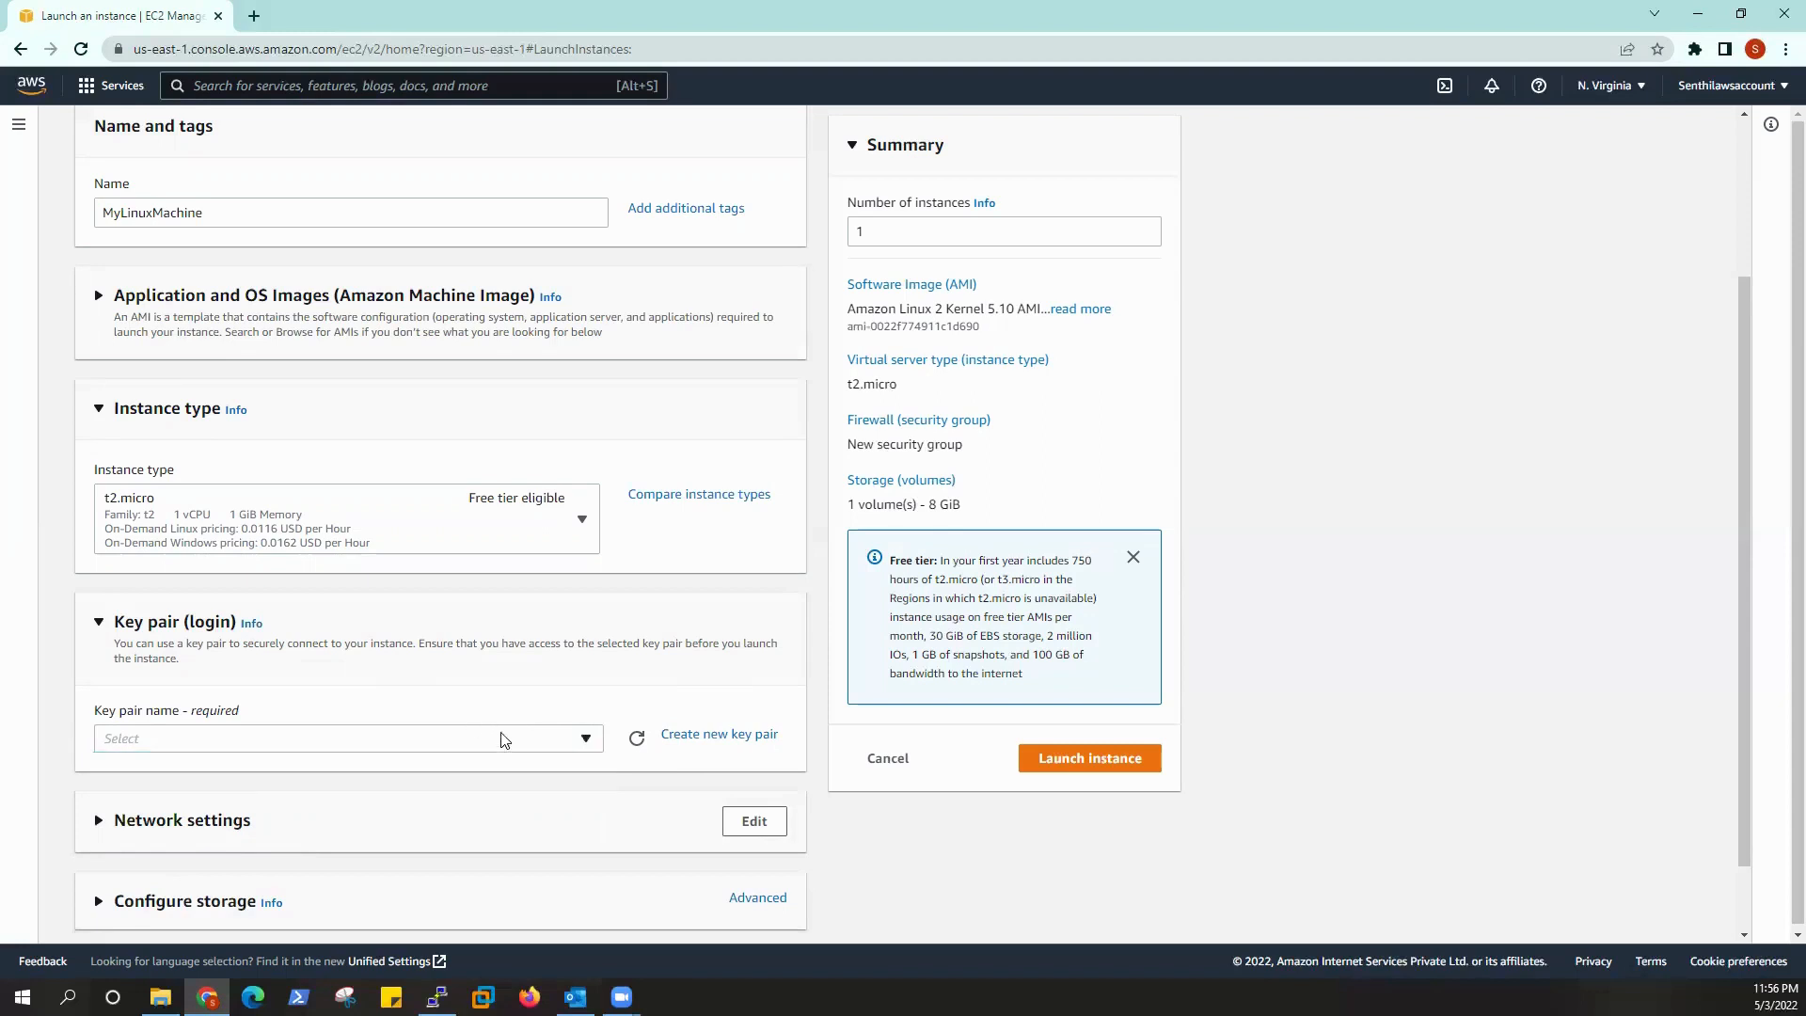
left_click(690, 739)
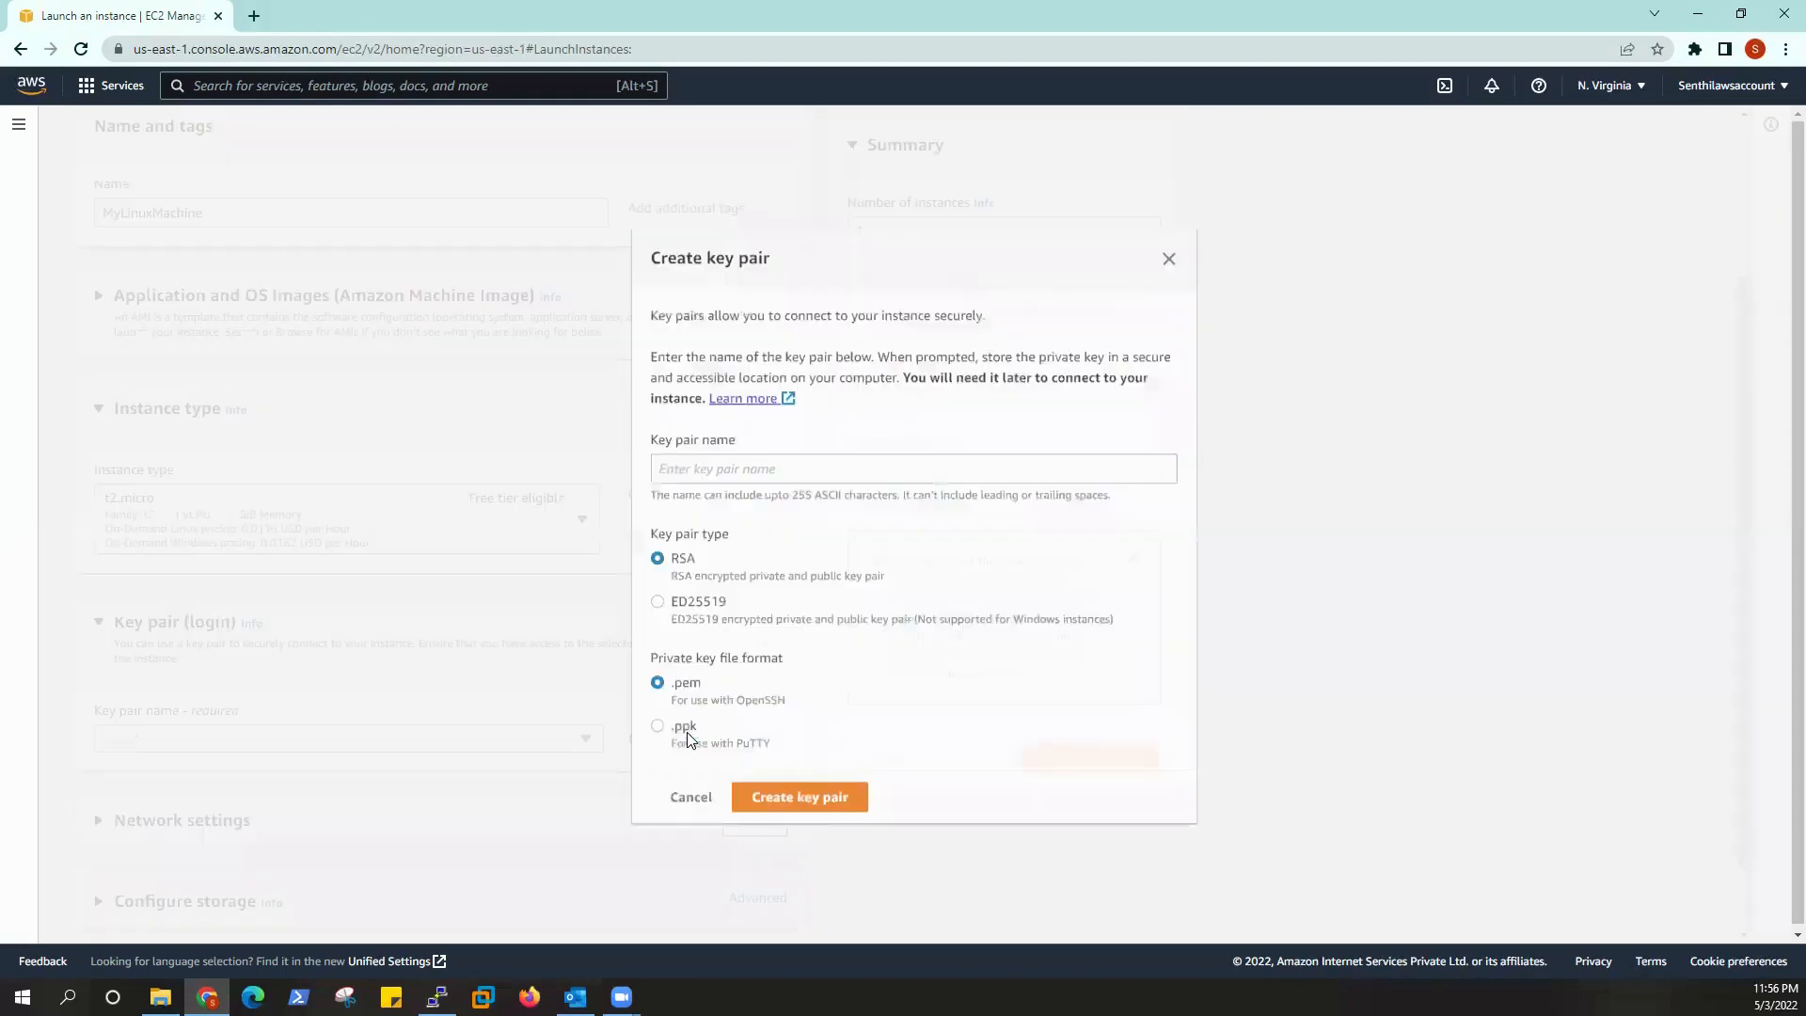
left_click(723, 465)
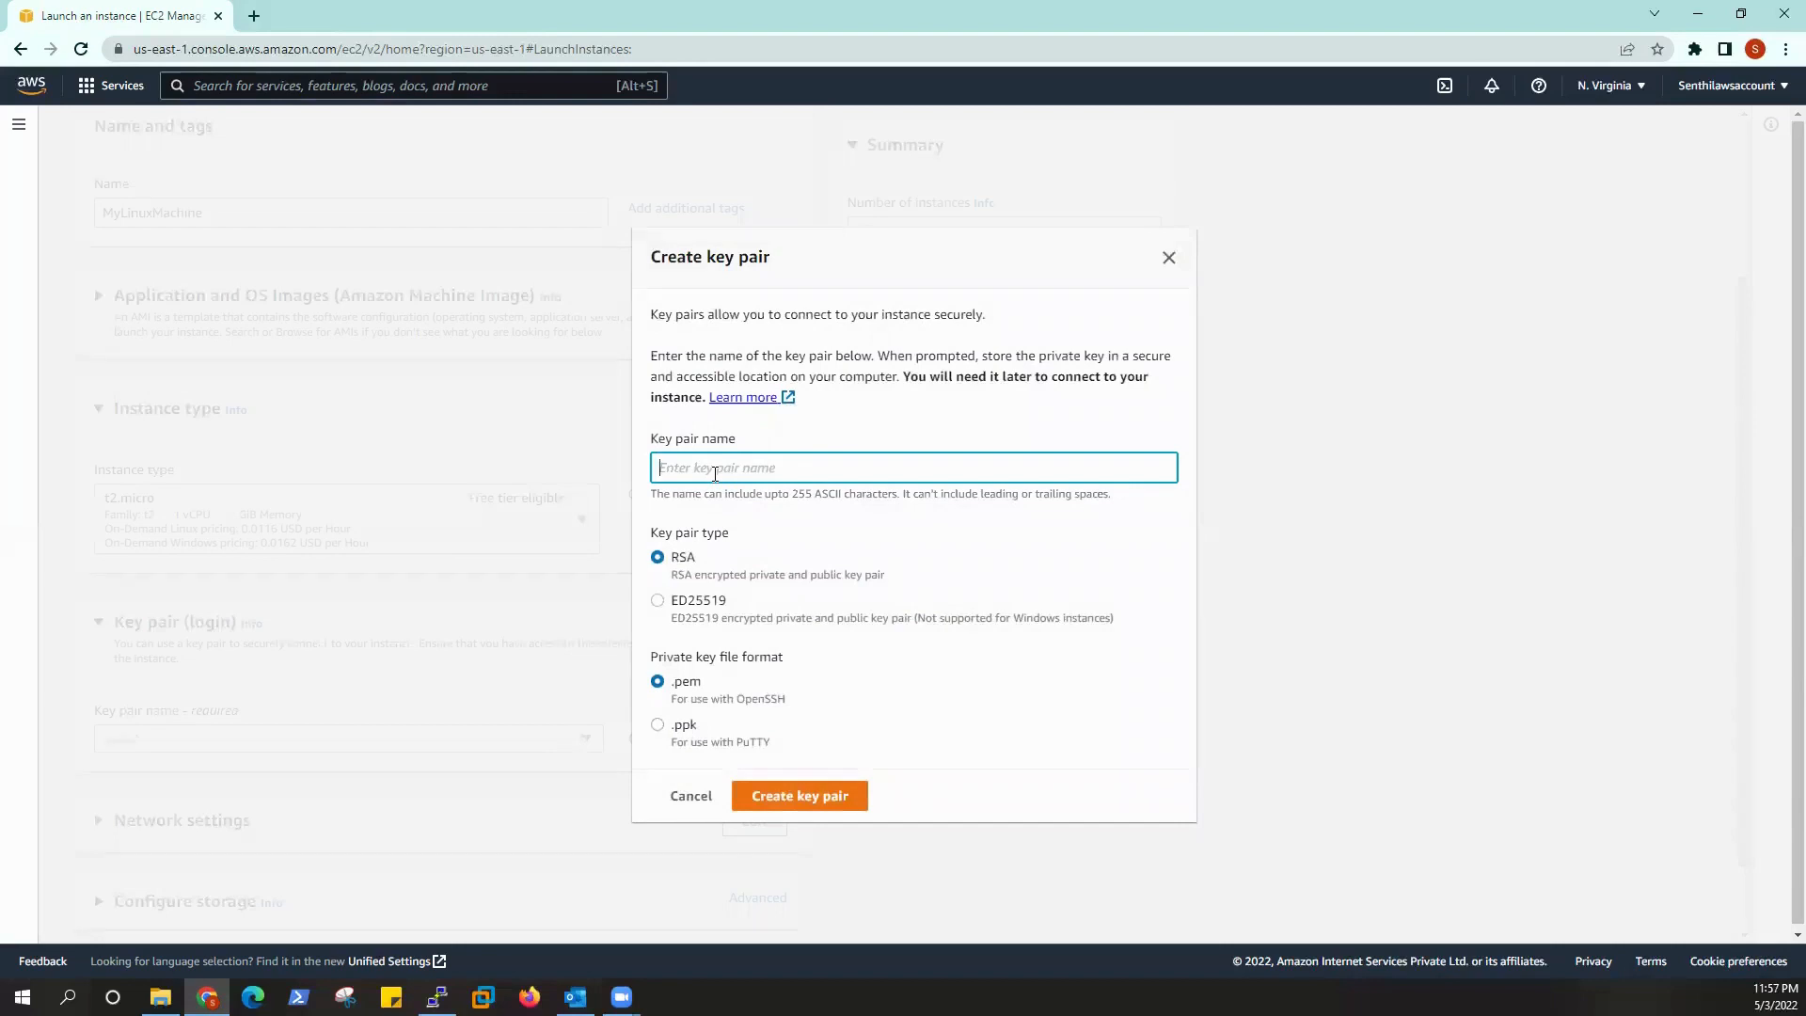
type("MyfirstK")
key("BackSpace")
type("F")
left_click(794, 807)
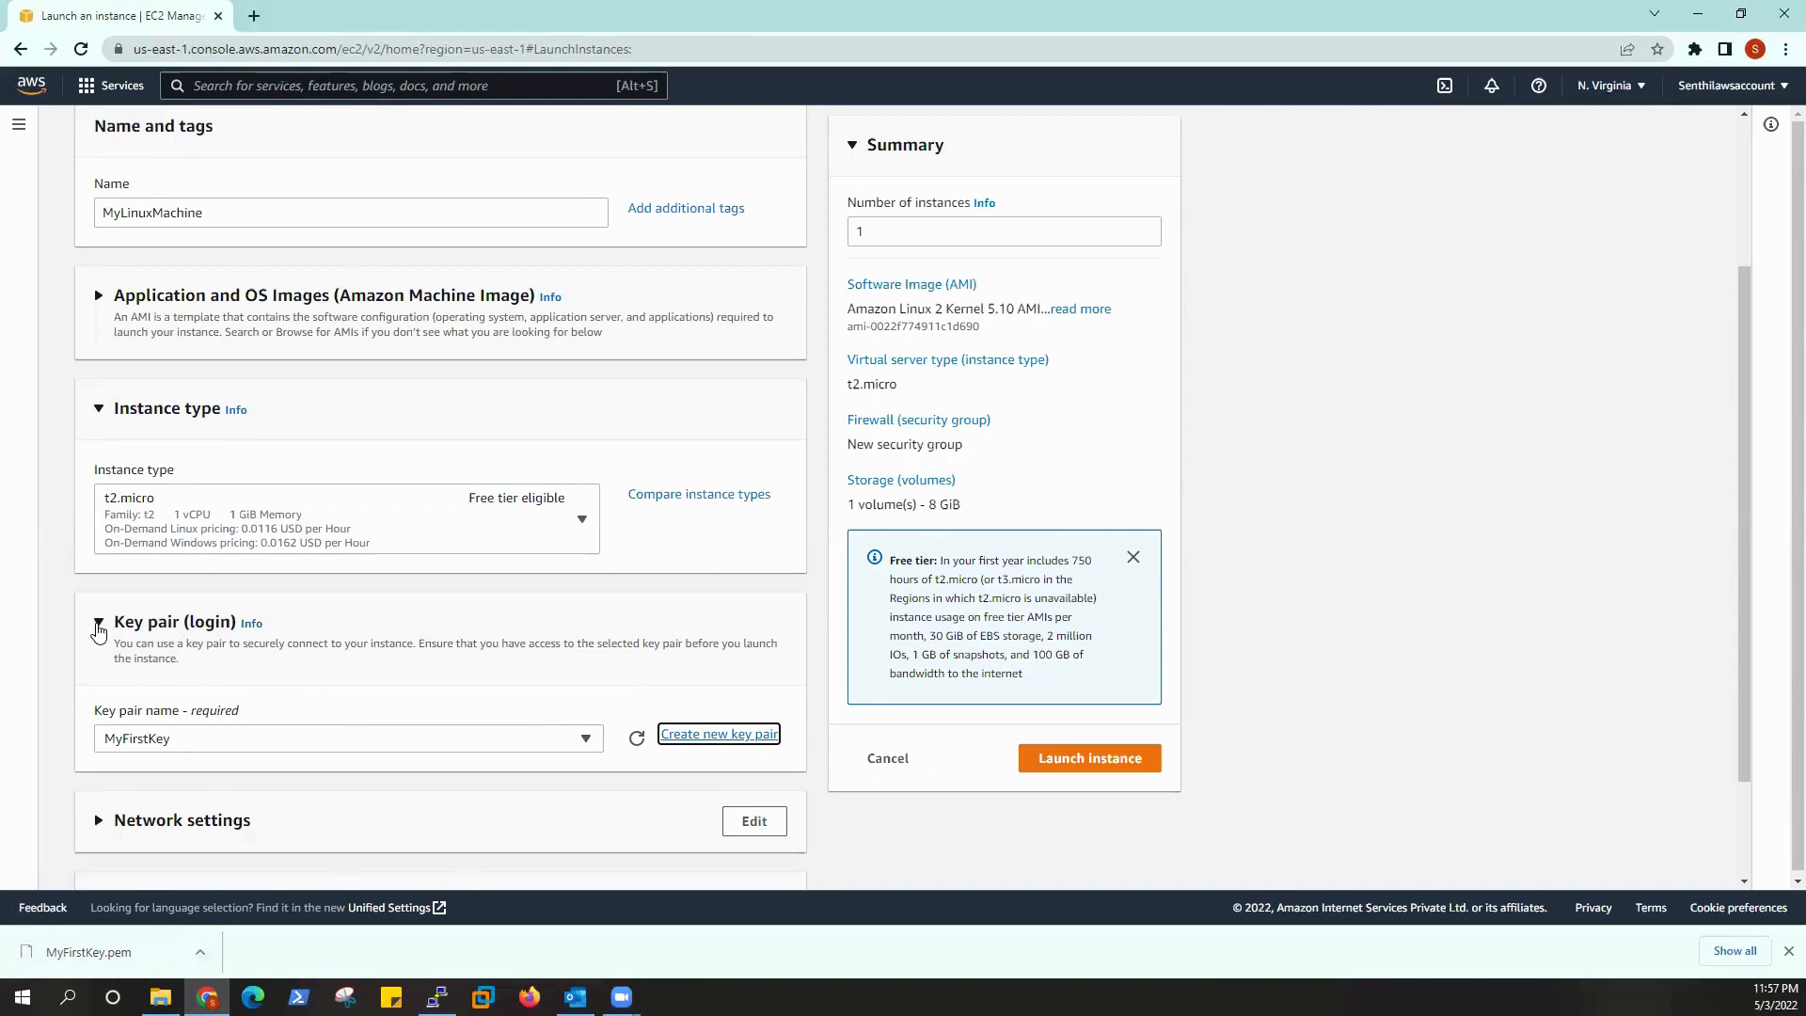
left_click(98, 624)
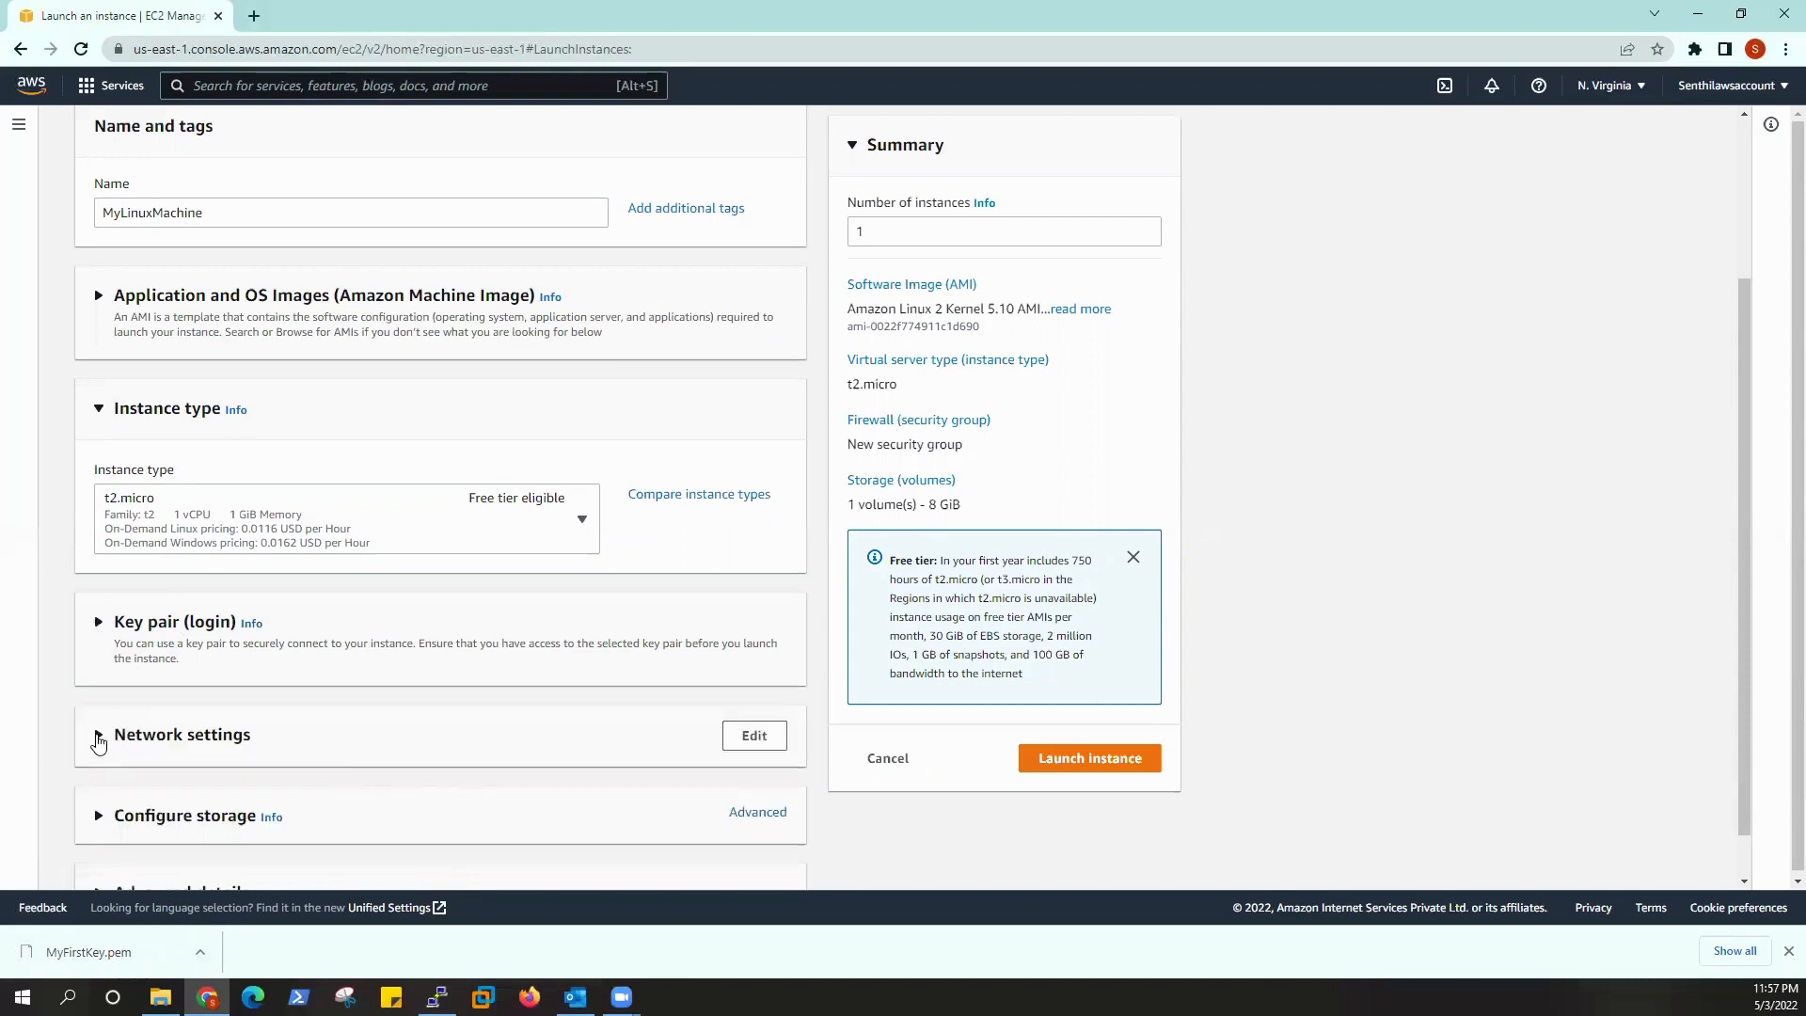
- Expand the network settings, try My IP as the allowed SSH source, and set the source back to Anywhere
left_click(98, 736)
scroll(98, 743, "down", 5)
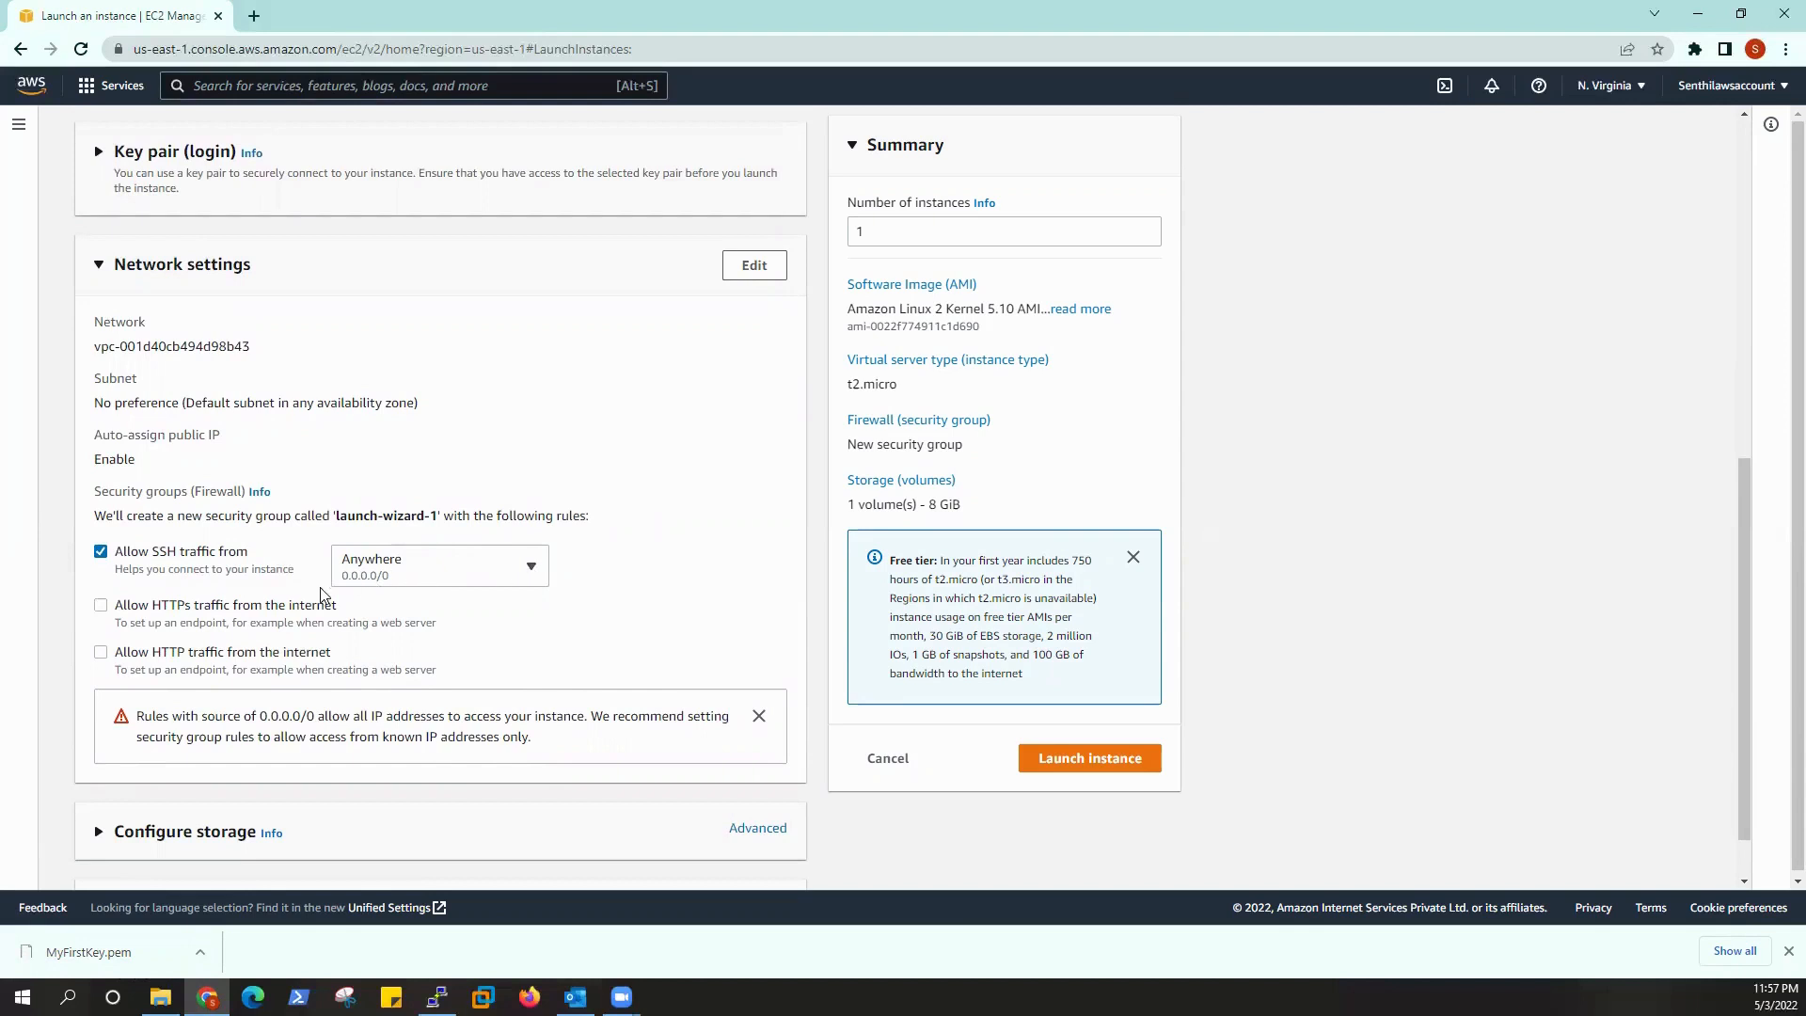
left_click(537, 570)
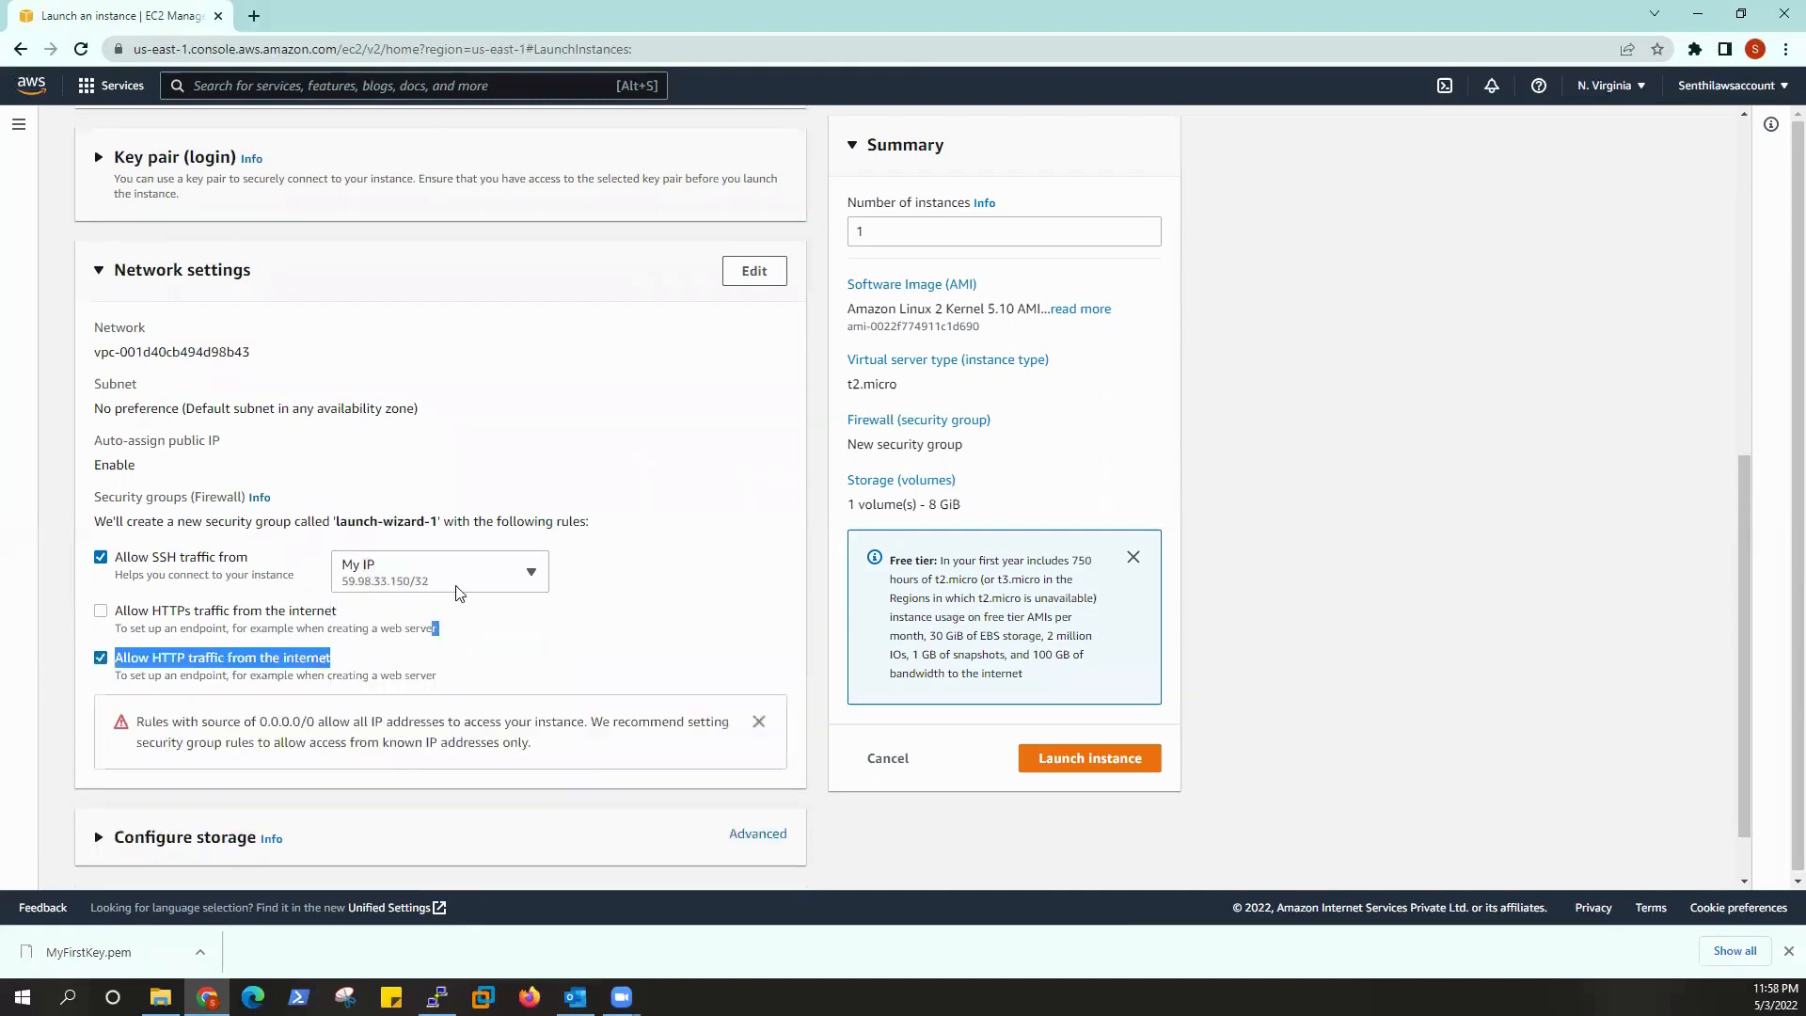
triple_click(460, 597)
left_click(496, 584)
left_click(503, 582)
left_click(520, 580)
left_click(521, 580)
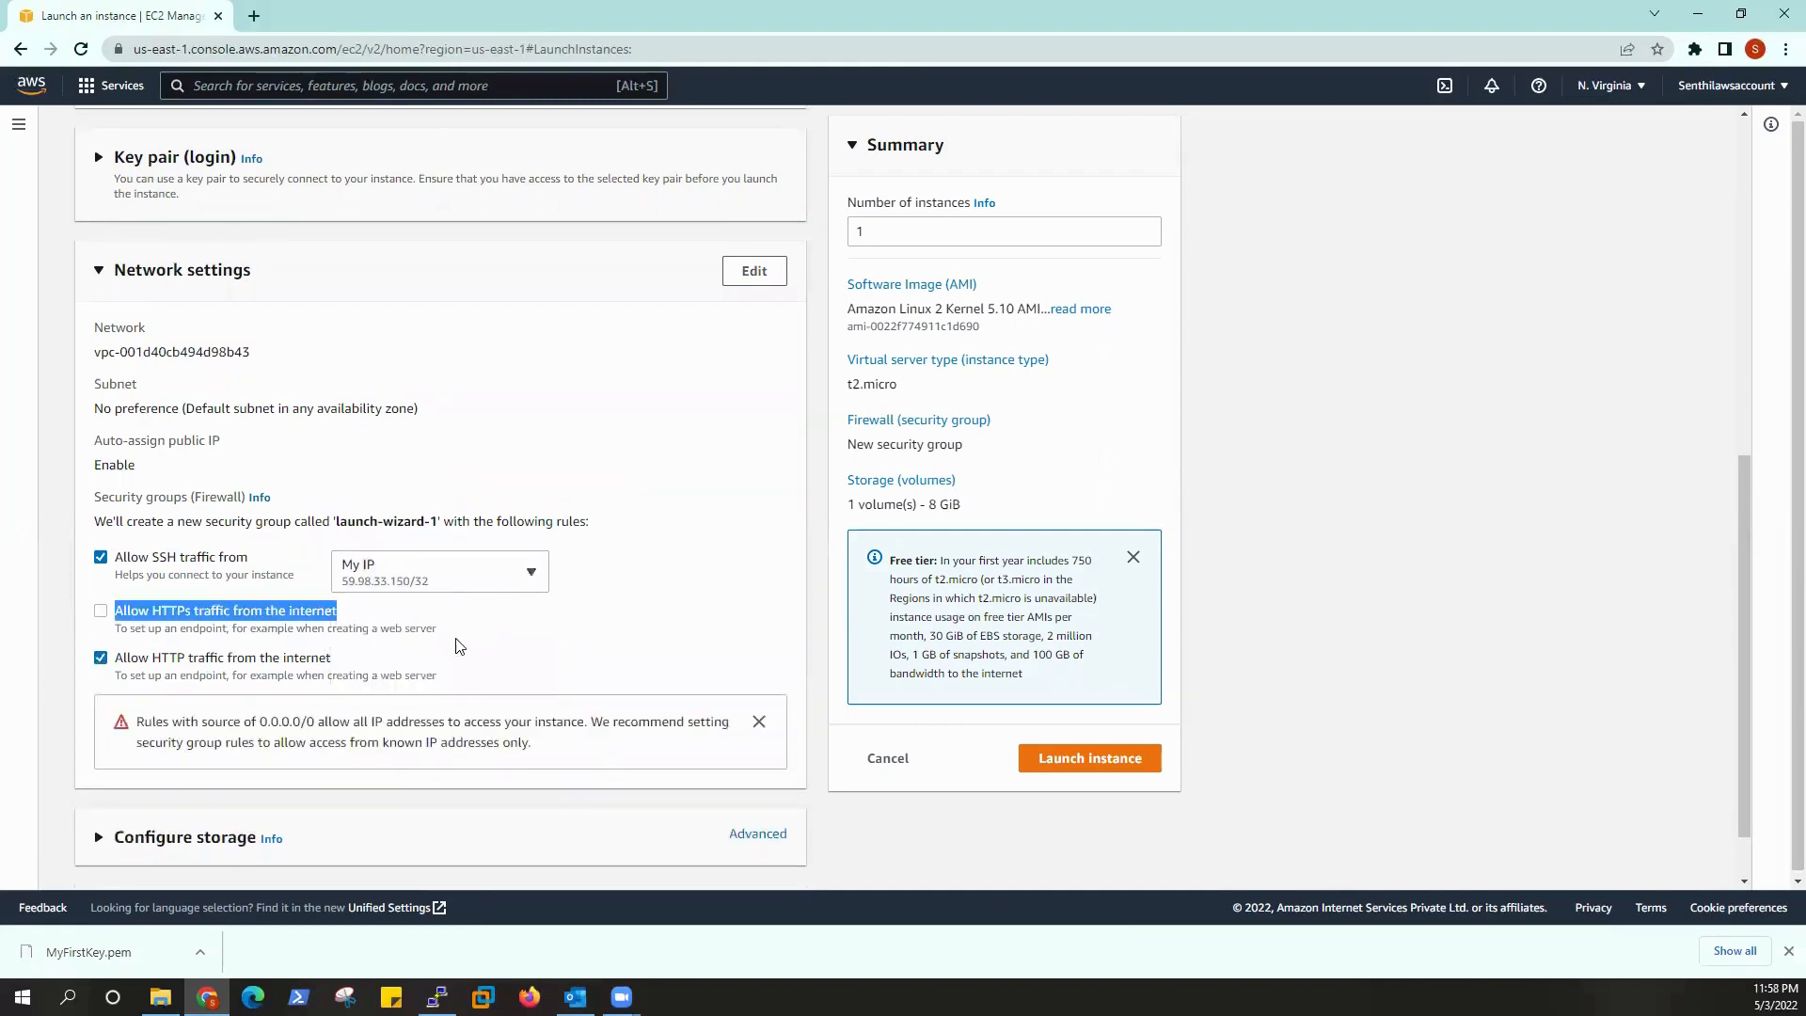
left_click(458, 643)
left_click(523, 576)
left_click(466, 621)
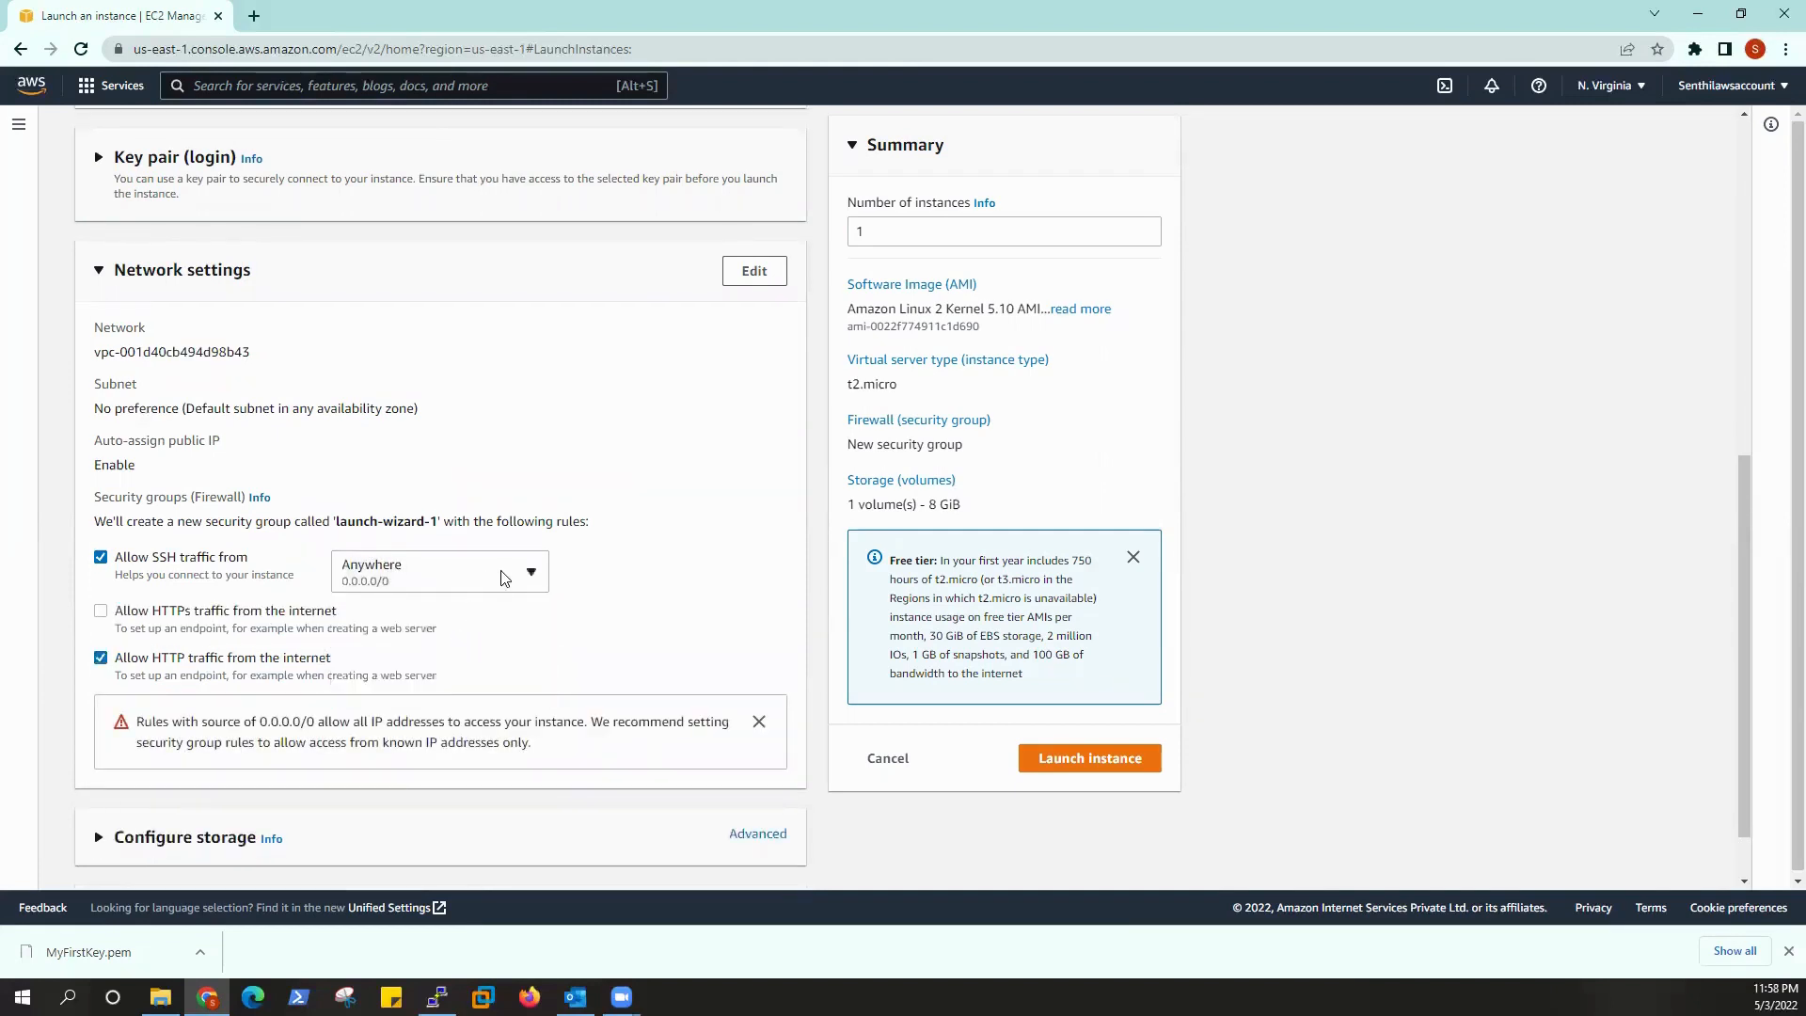
- Try the Custom option as the allowed SSH source, and switch it back to Anywhere (0.0.0.0/0)
left_click(520, 577)
left_click(439, 652)
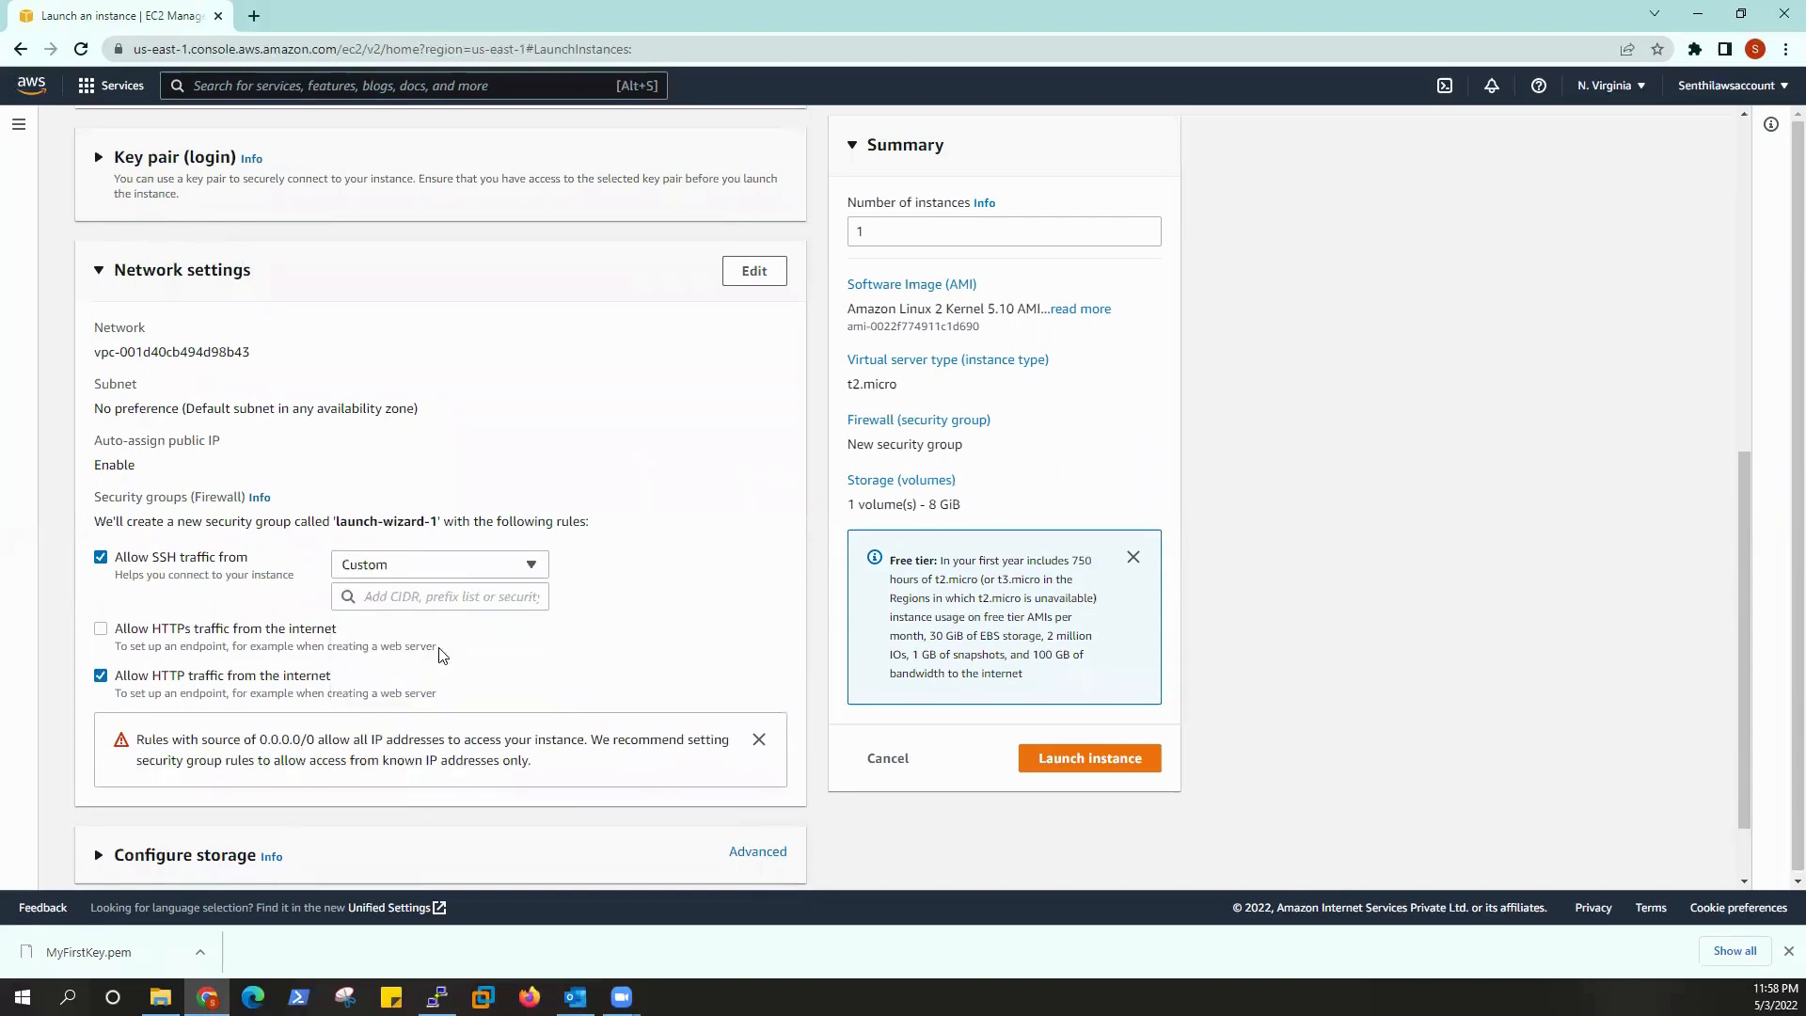
left_click_drag(439, 652, 480, 578)
left_click(616, 577)
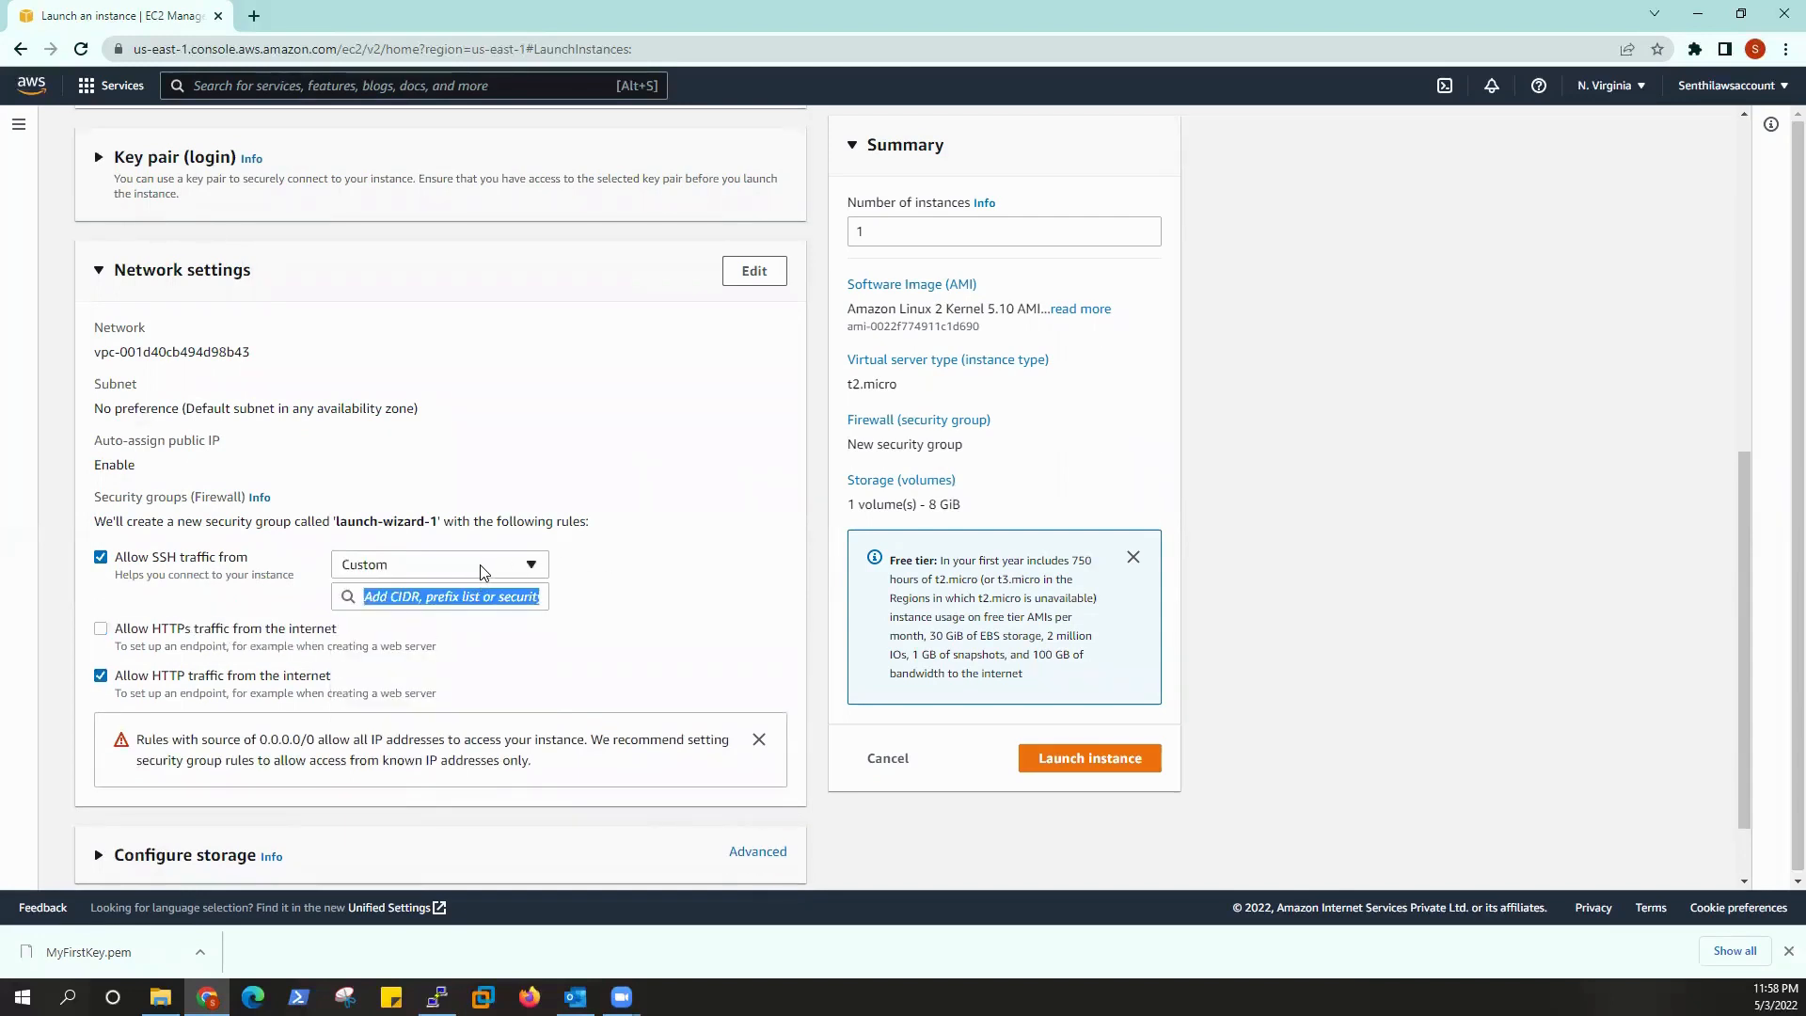
left_click(616, 579)
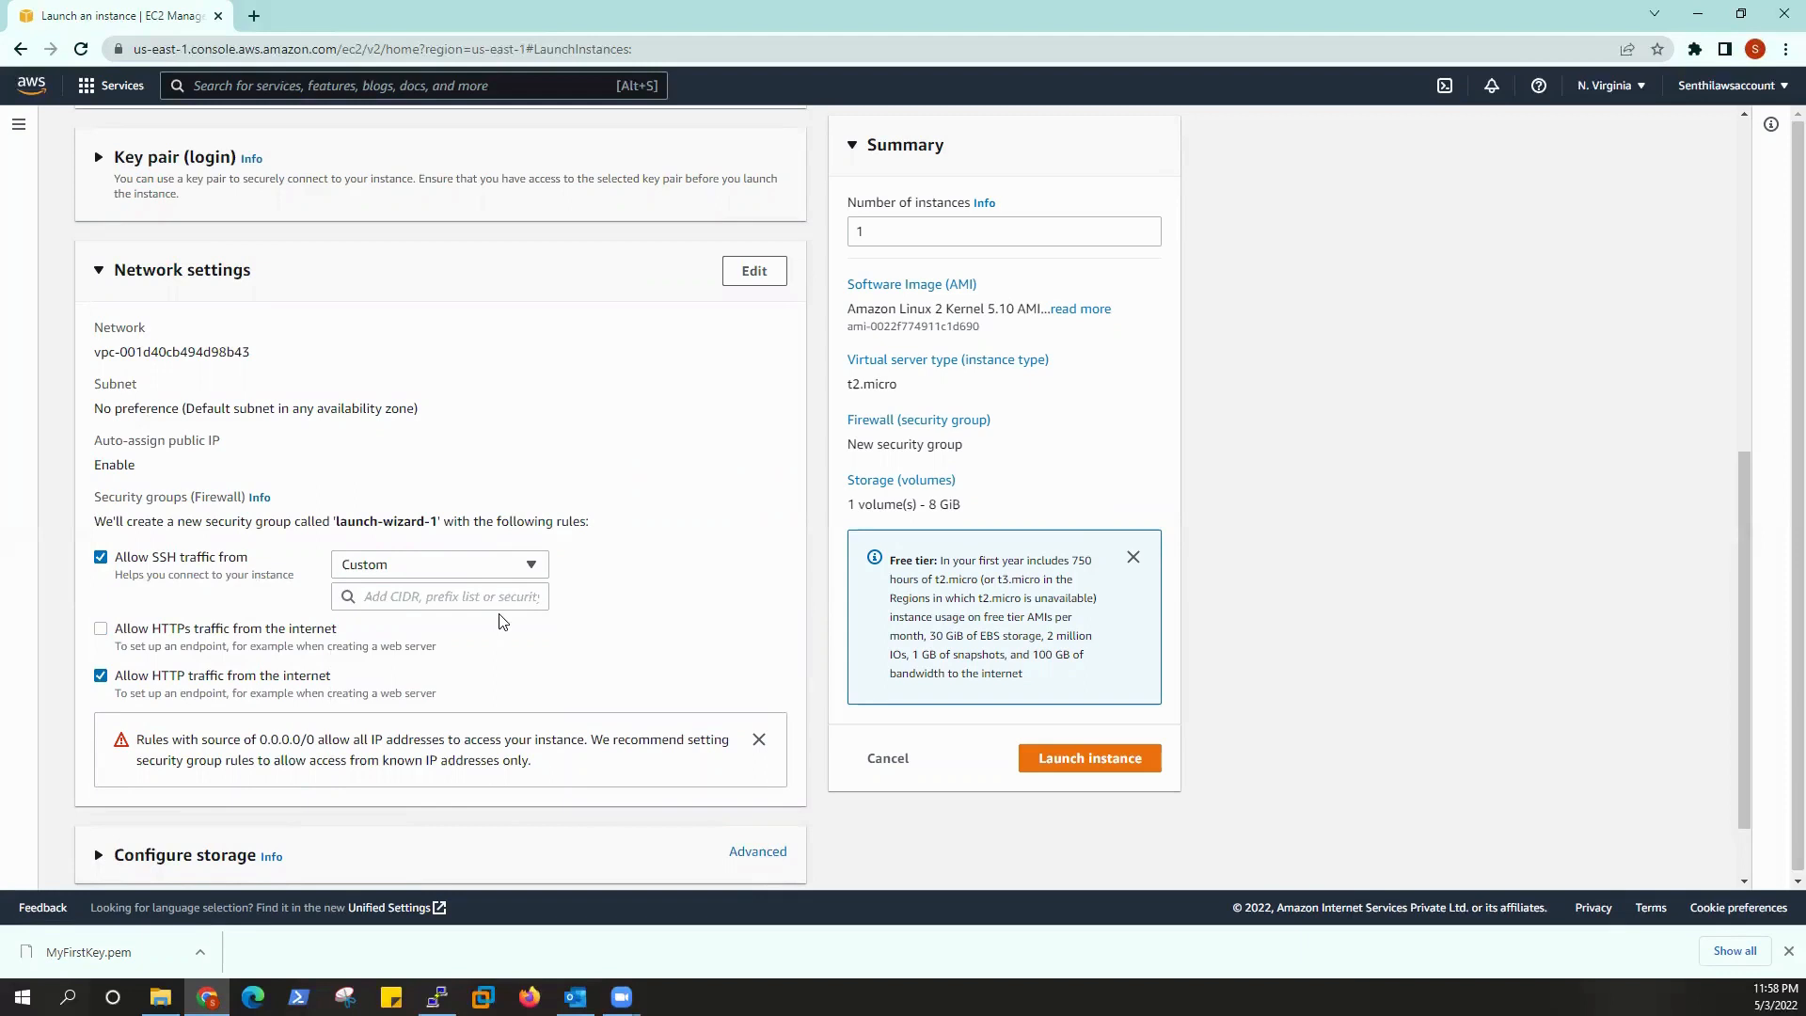
left_click(533, 565)
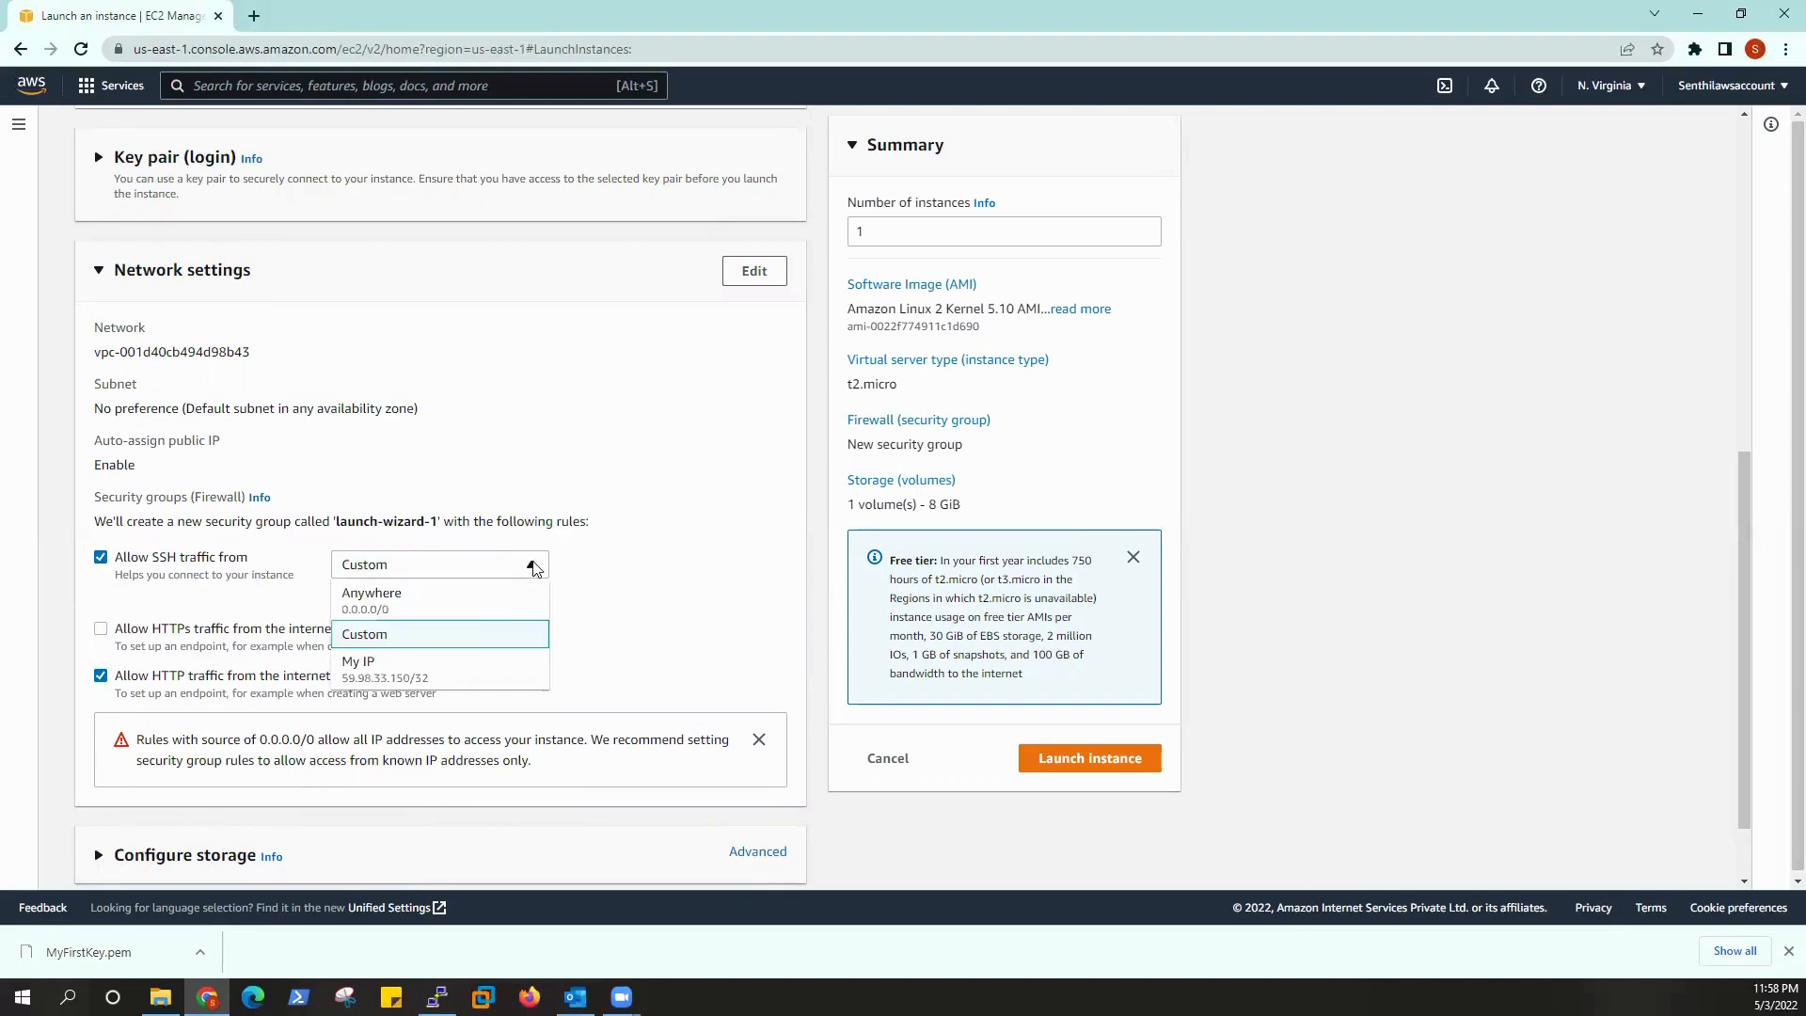
left_click(476, 613)
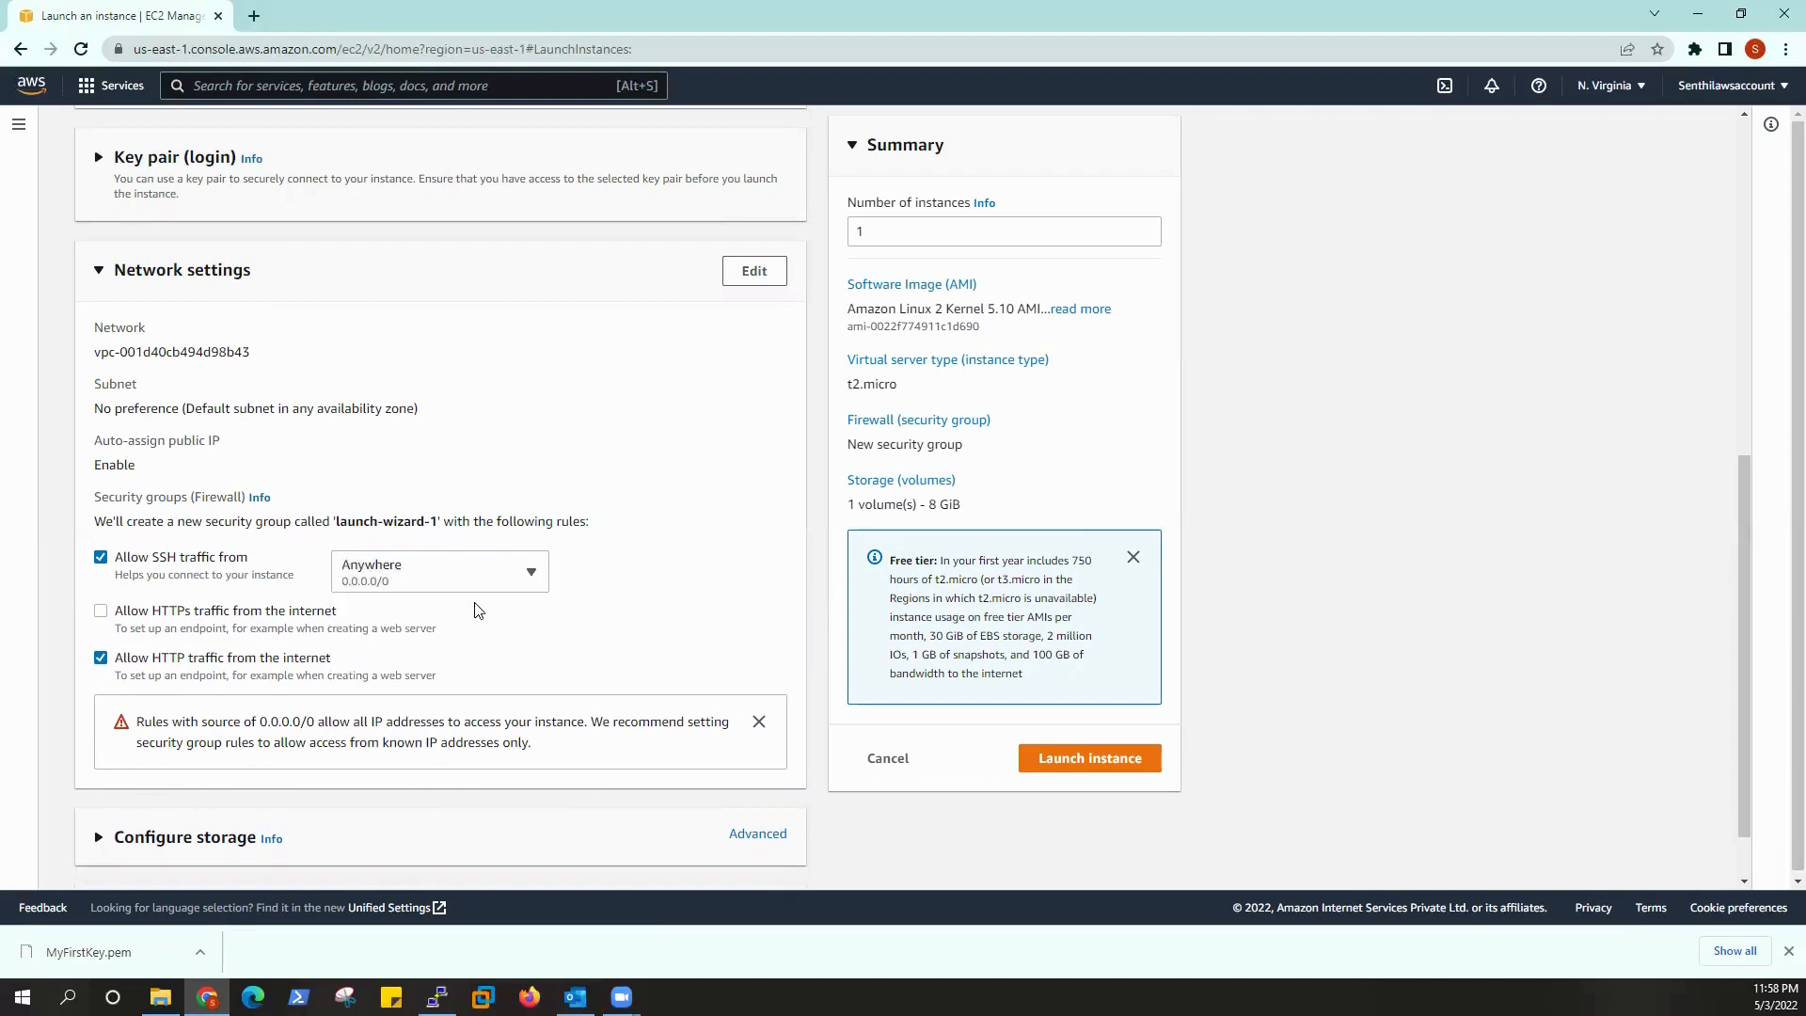
- Try out the HTTP and HTTPS internet traffic rules and leave both turned off
left_click(100, 659)
left_click(100, 611)
left_click(101, 659)
left_click(101, 612)
left_click(101, 659)
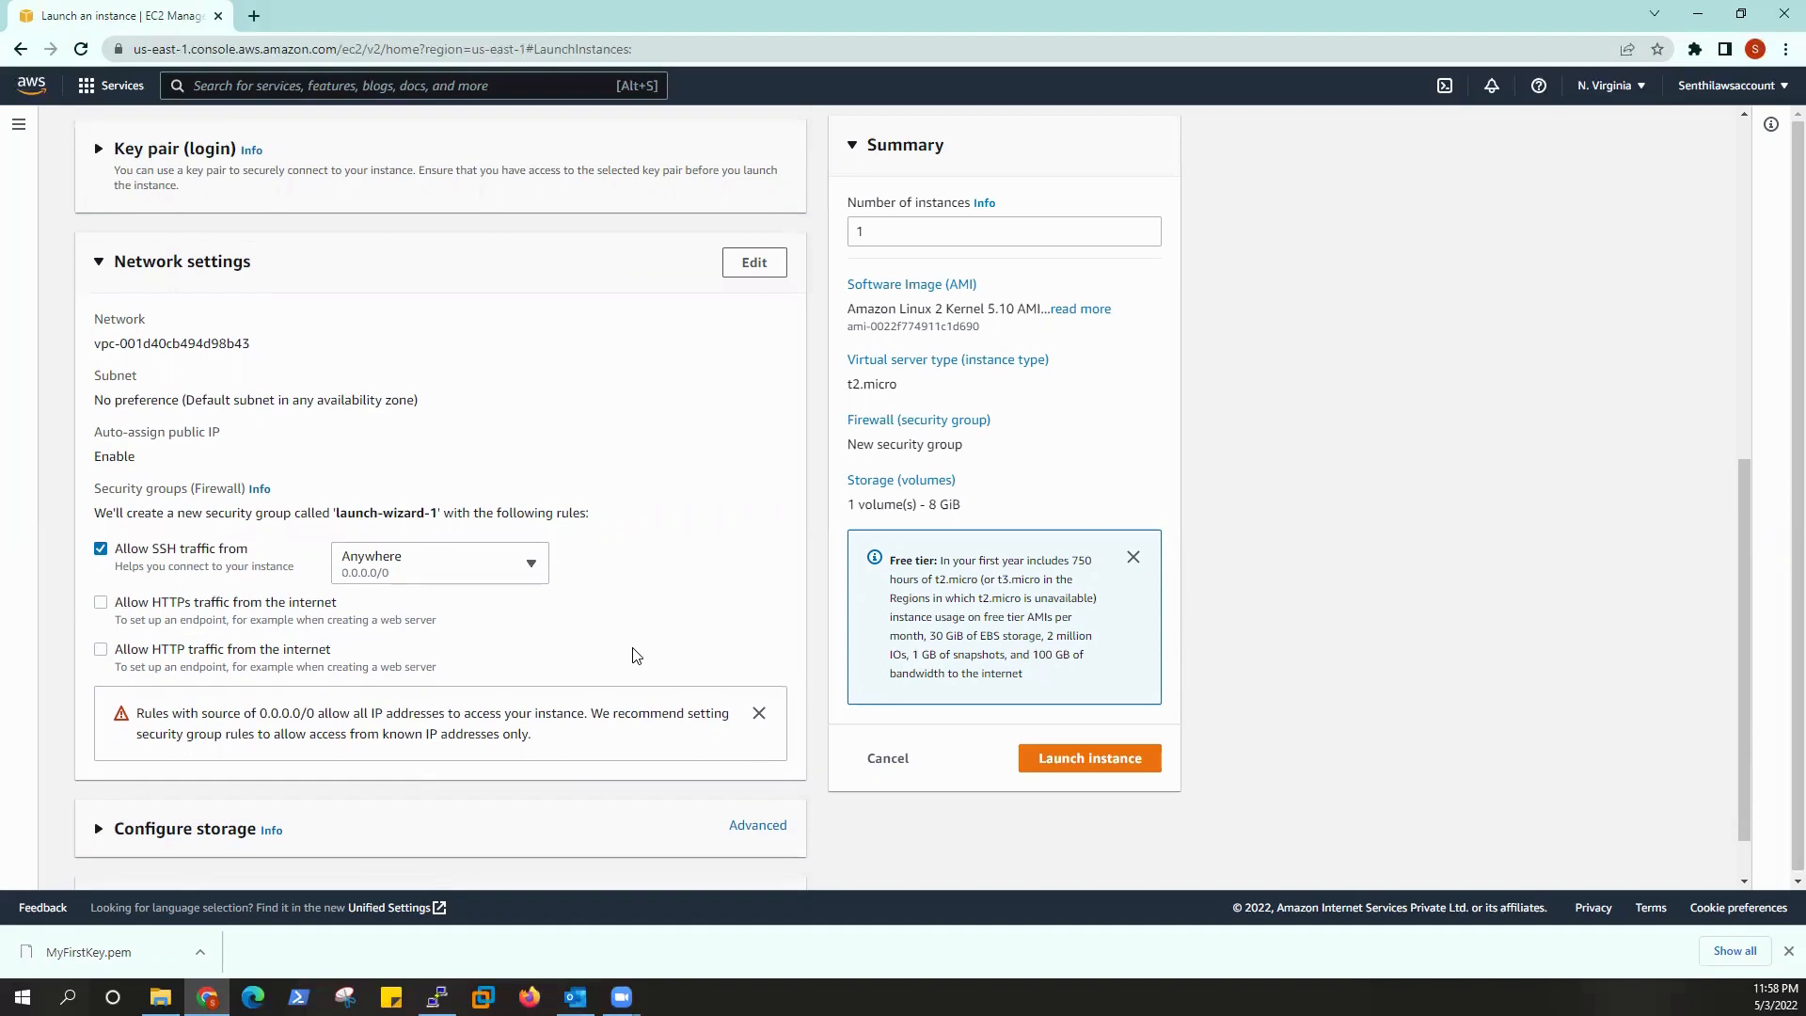
- Examine the root volume's size and the available volume types in the storage configuration, and close the section without changing anything
scroll(633, 653, "down", 1)
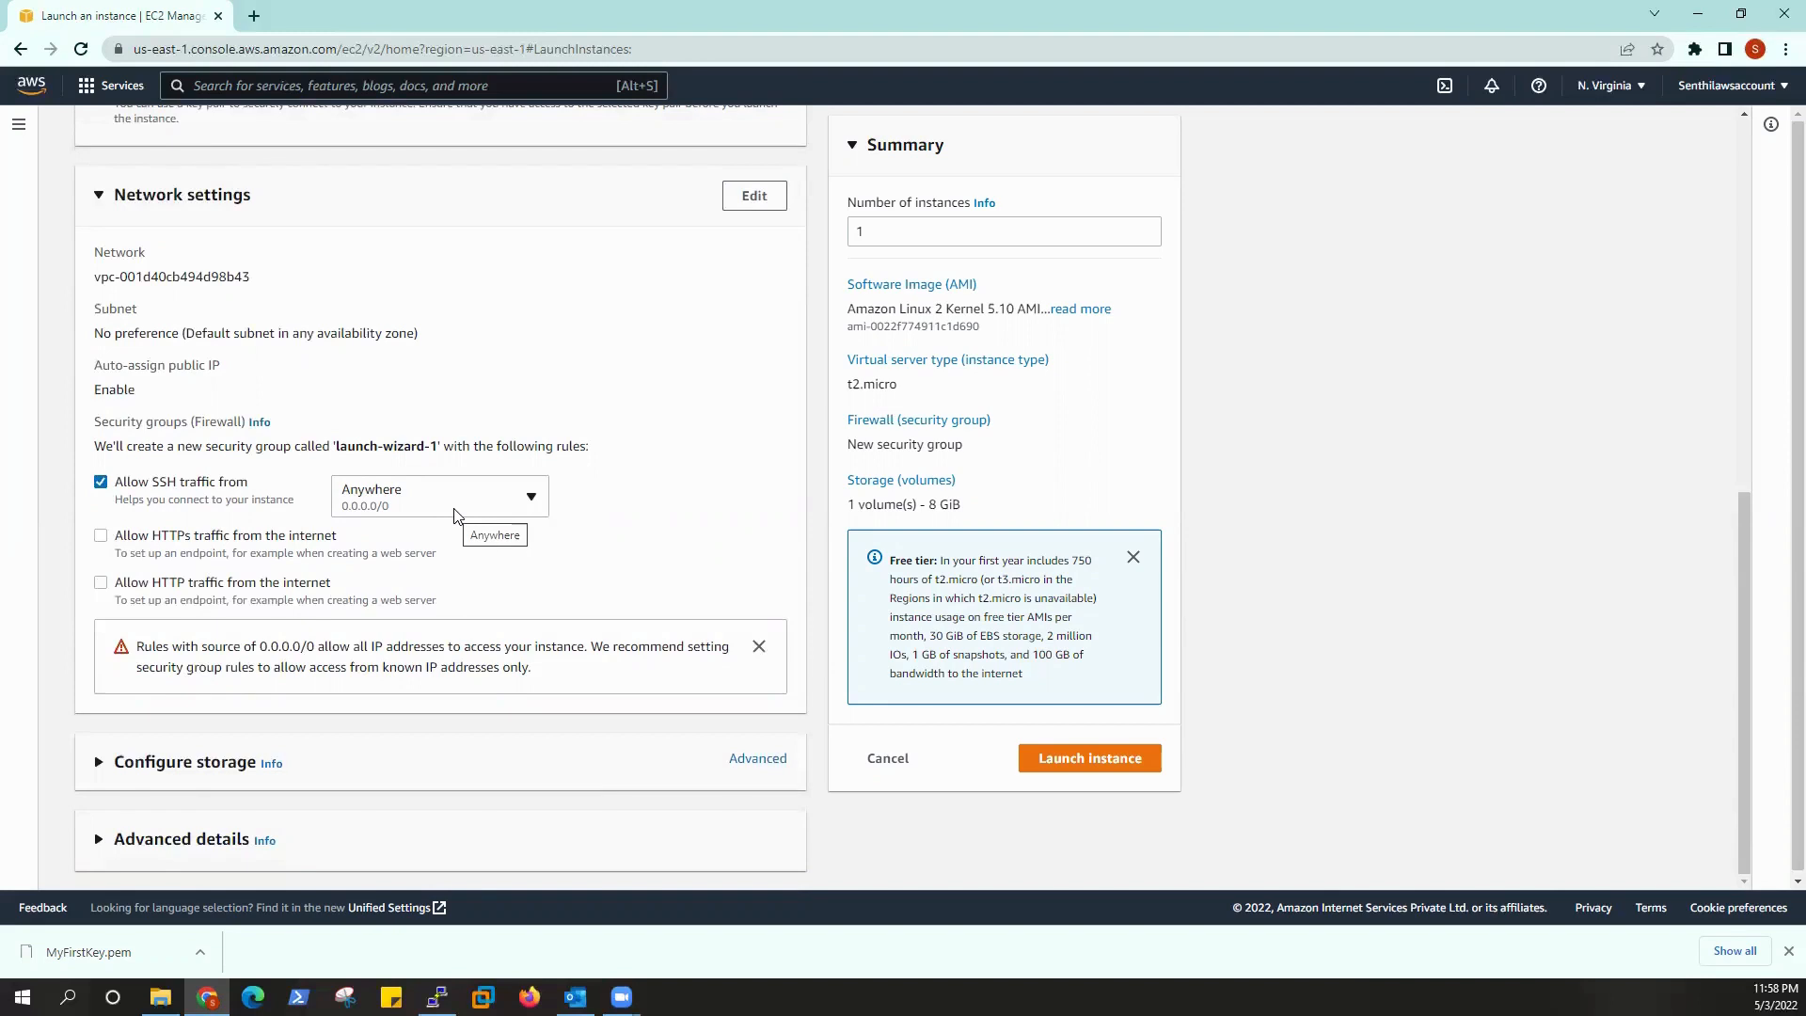
scroll(131, 766, "down", 1)
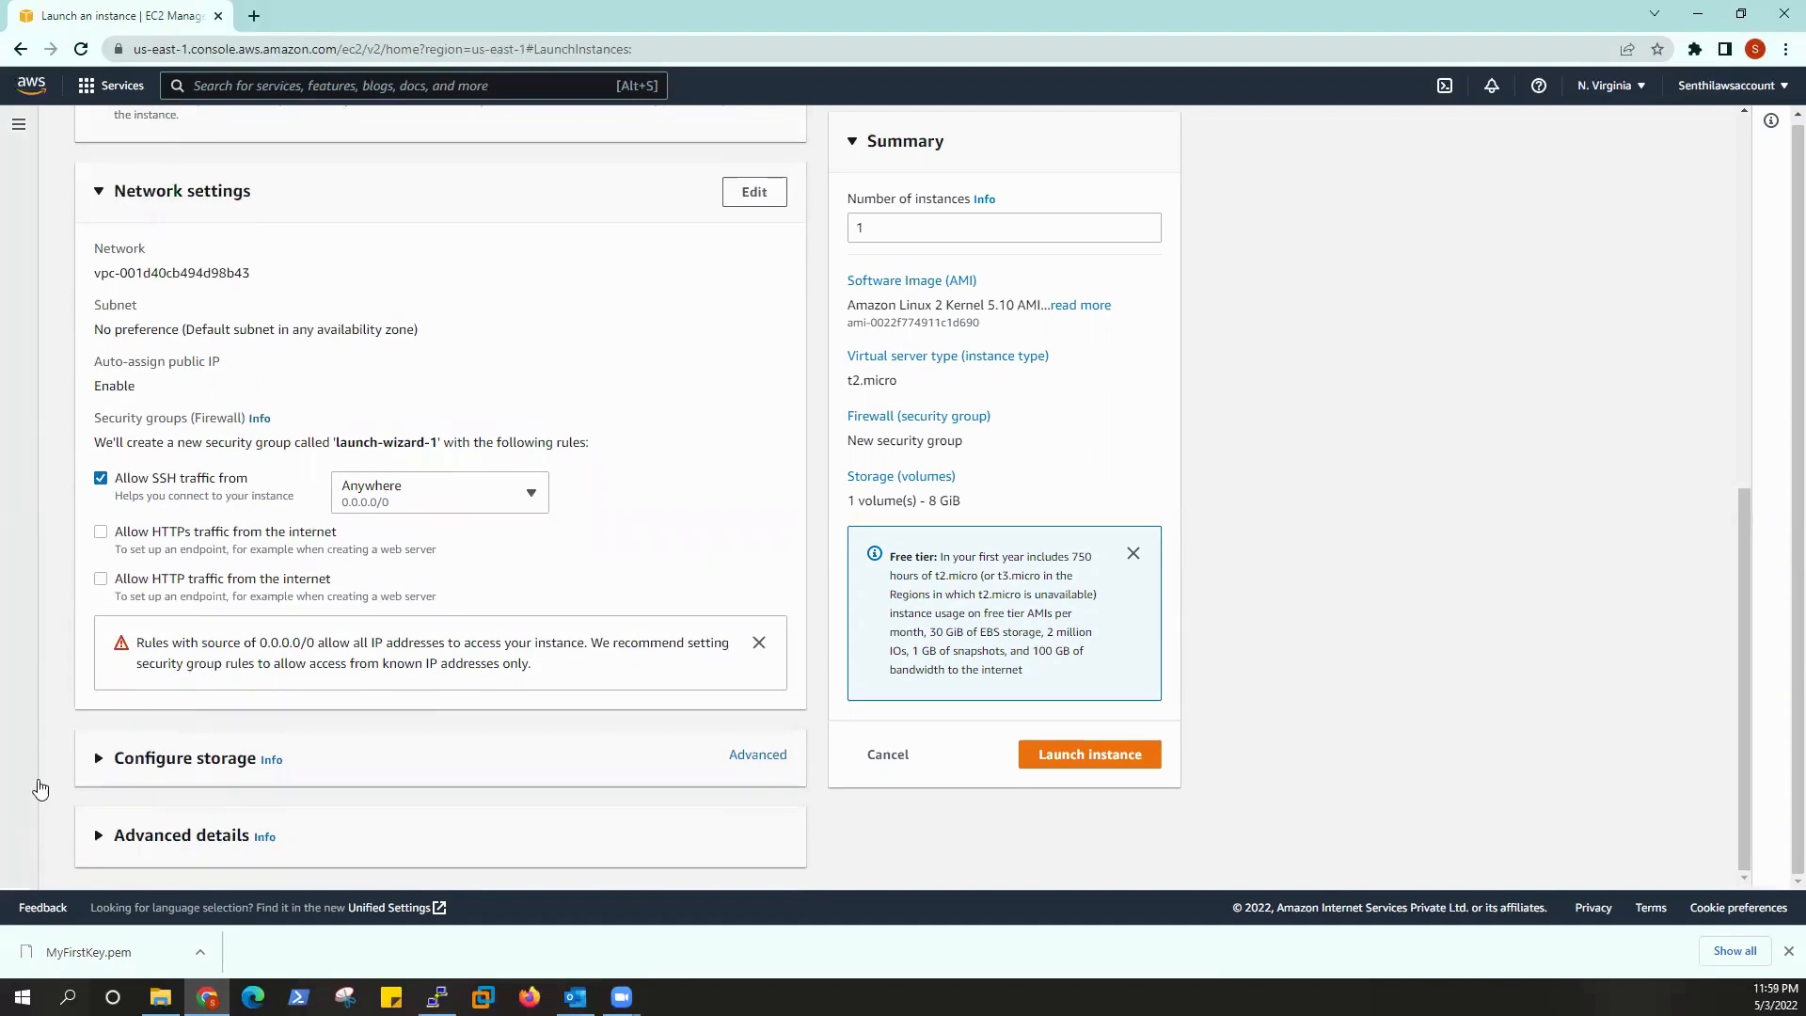
left_click(100, 767)
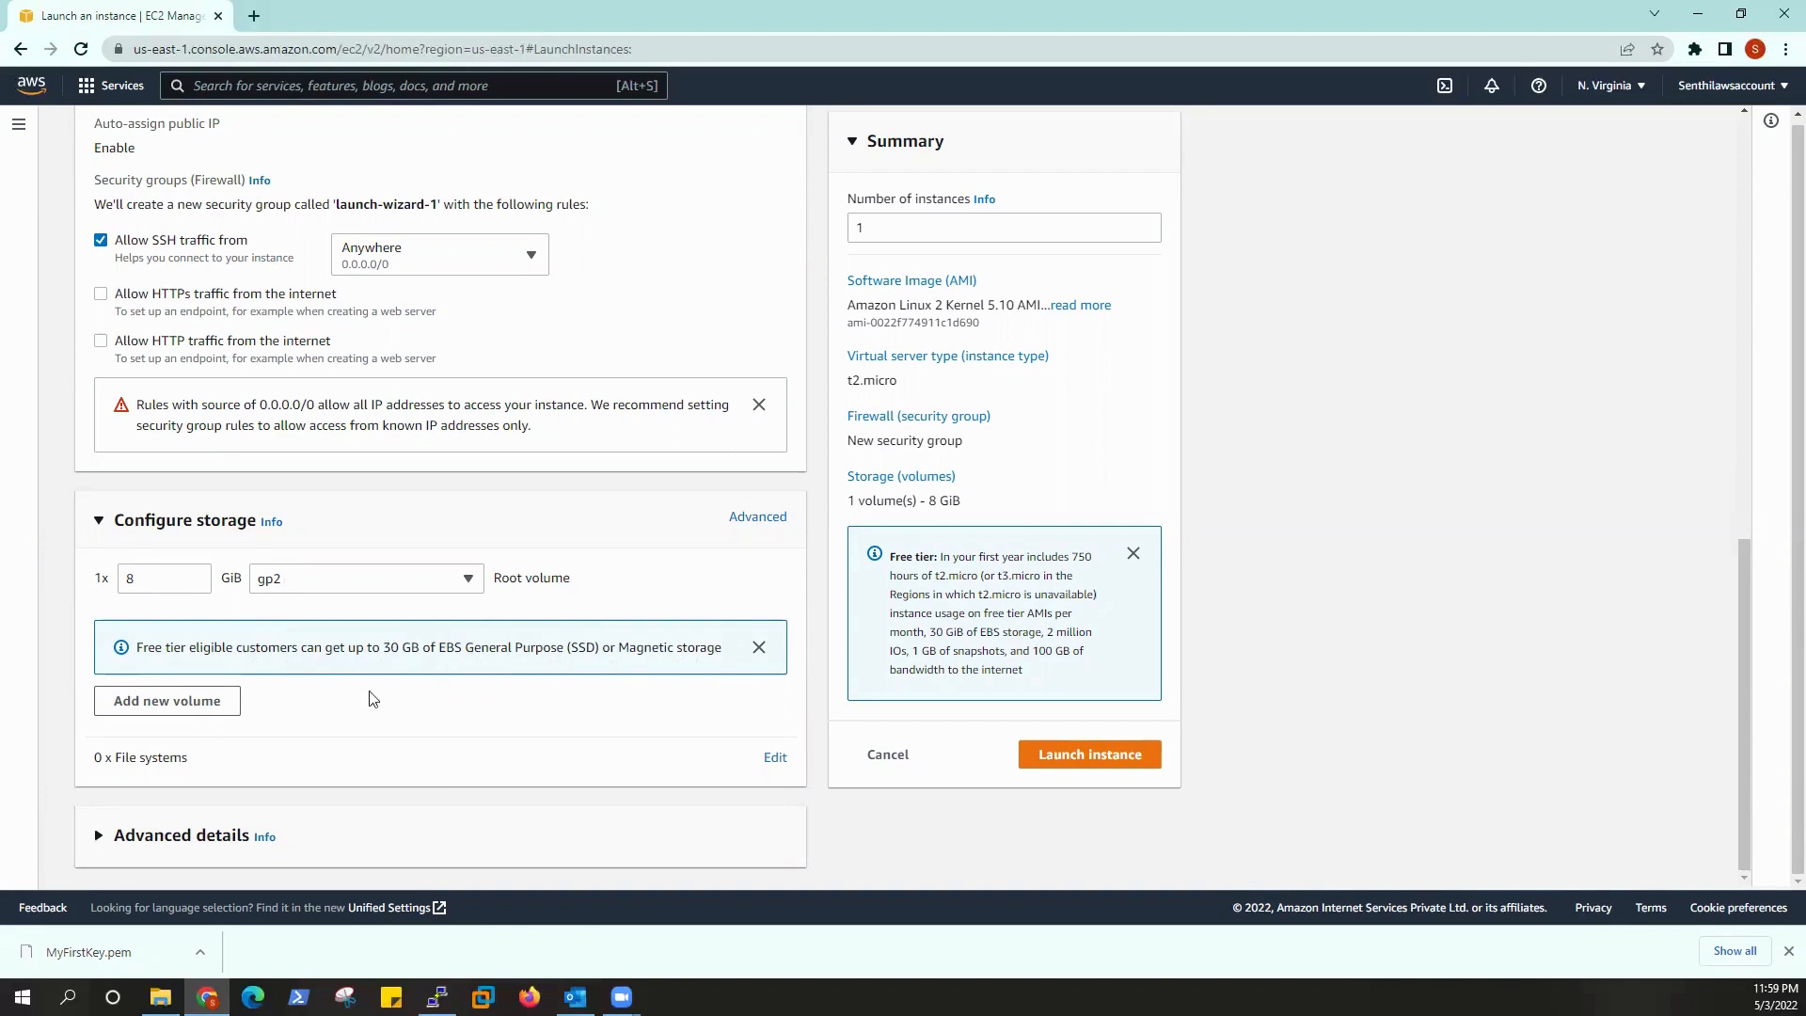
left_click(179, 578)
left_click(672, 590)
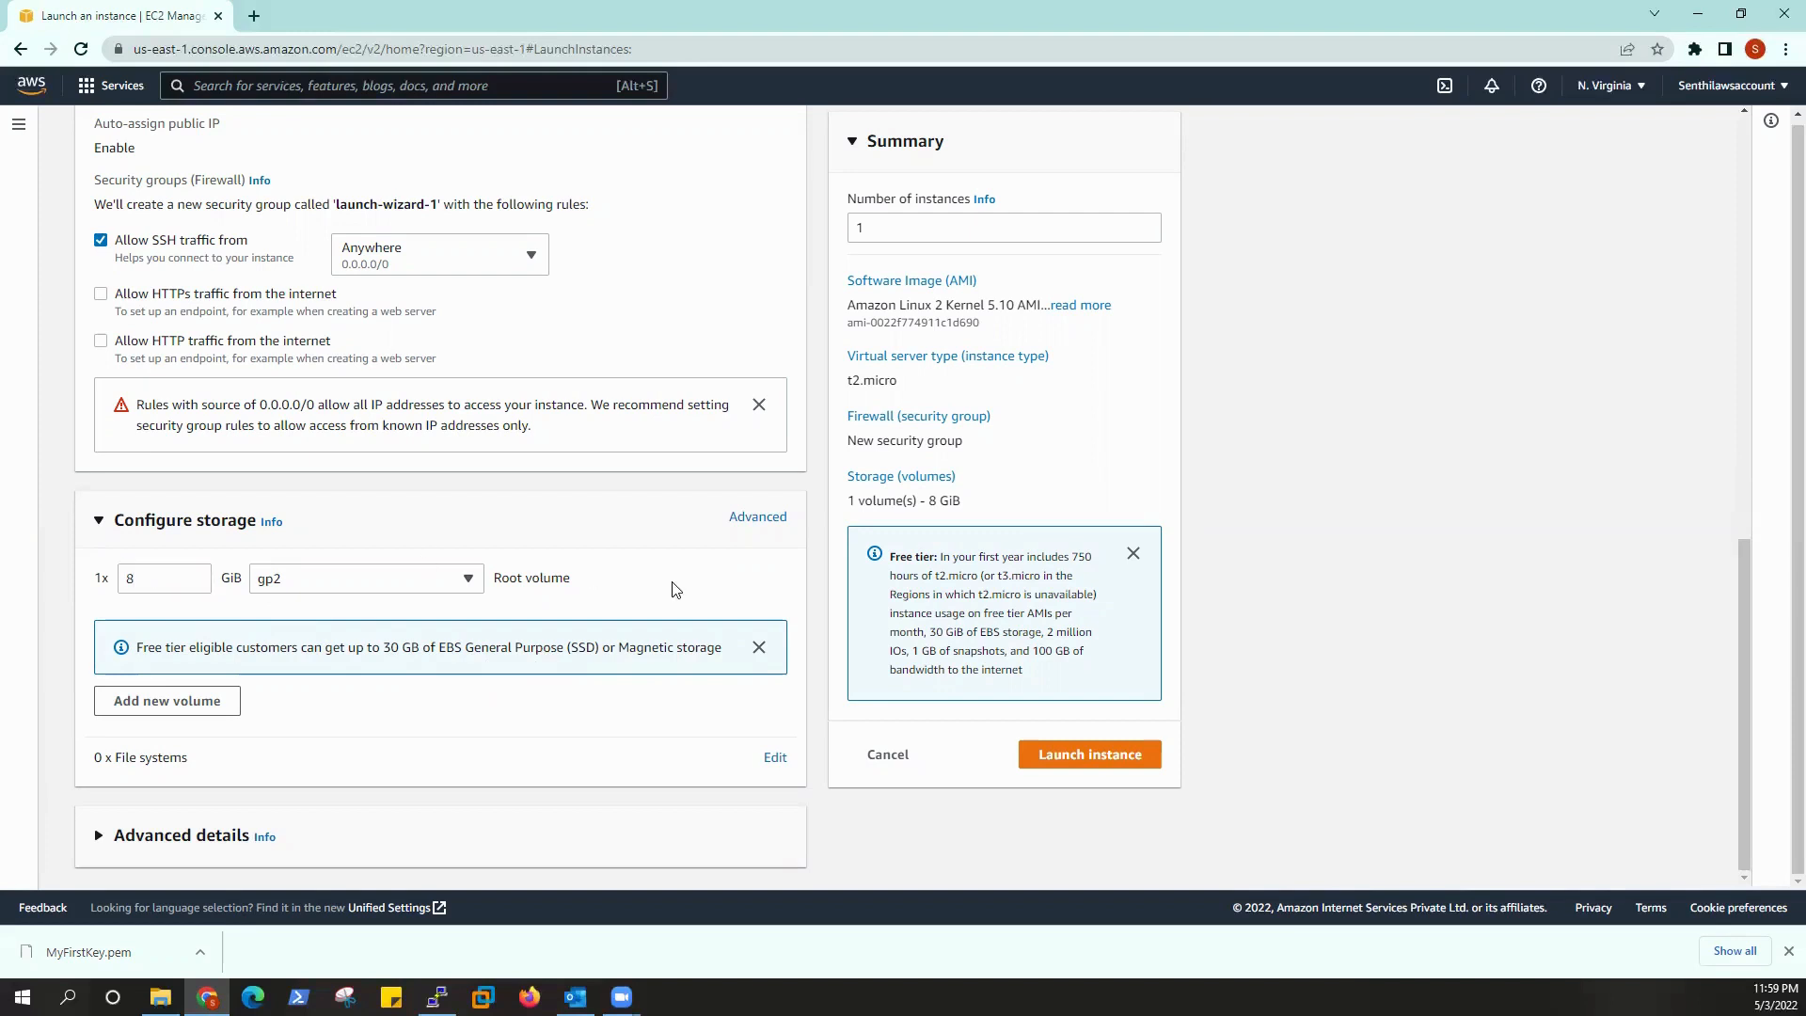
left_click(468, 585)
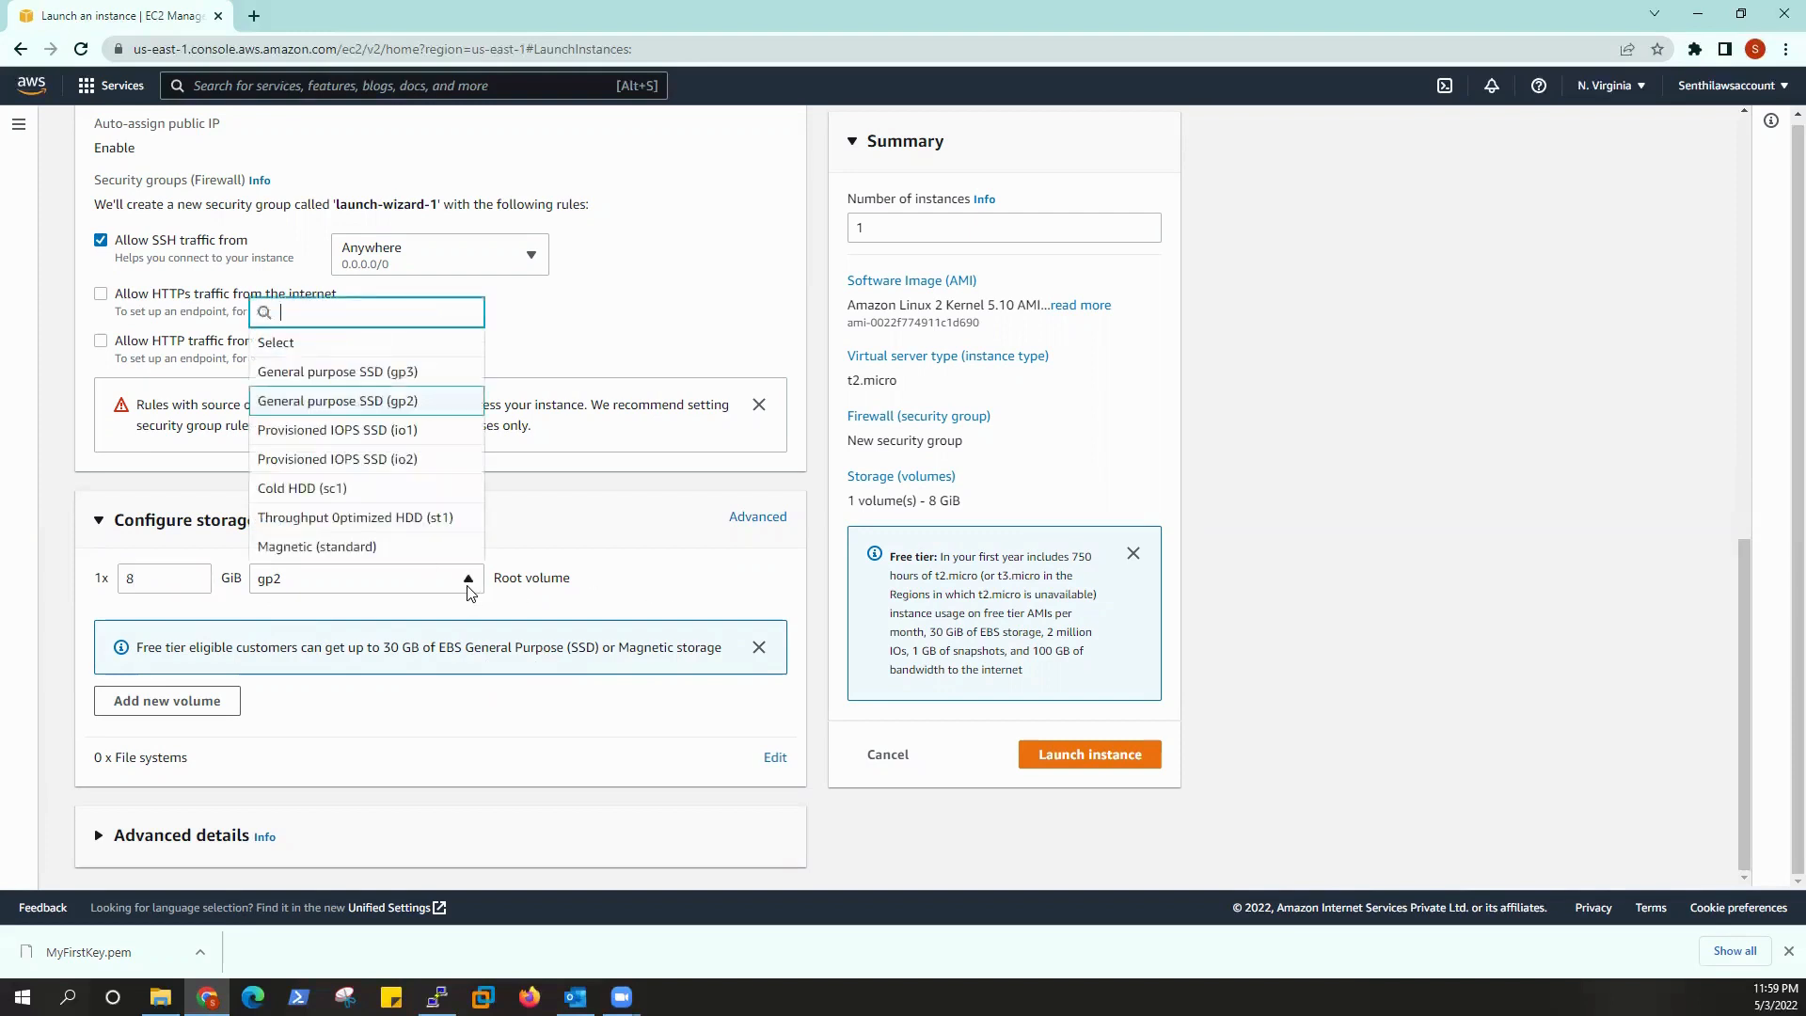
left_click(470, 583)
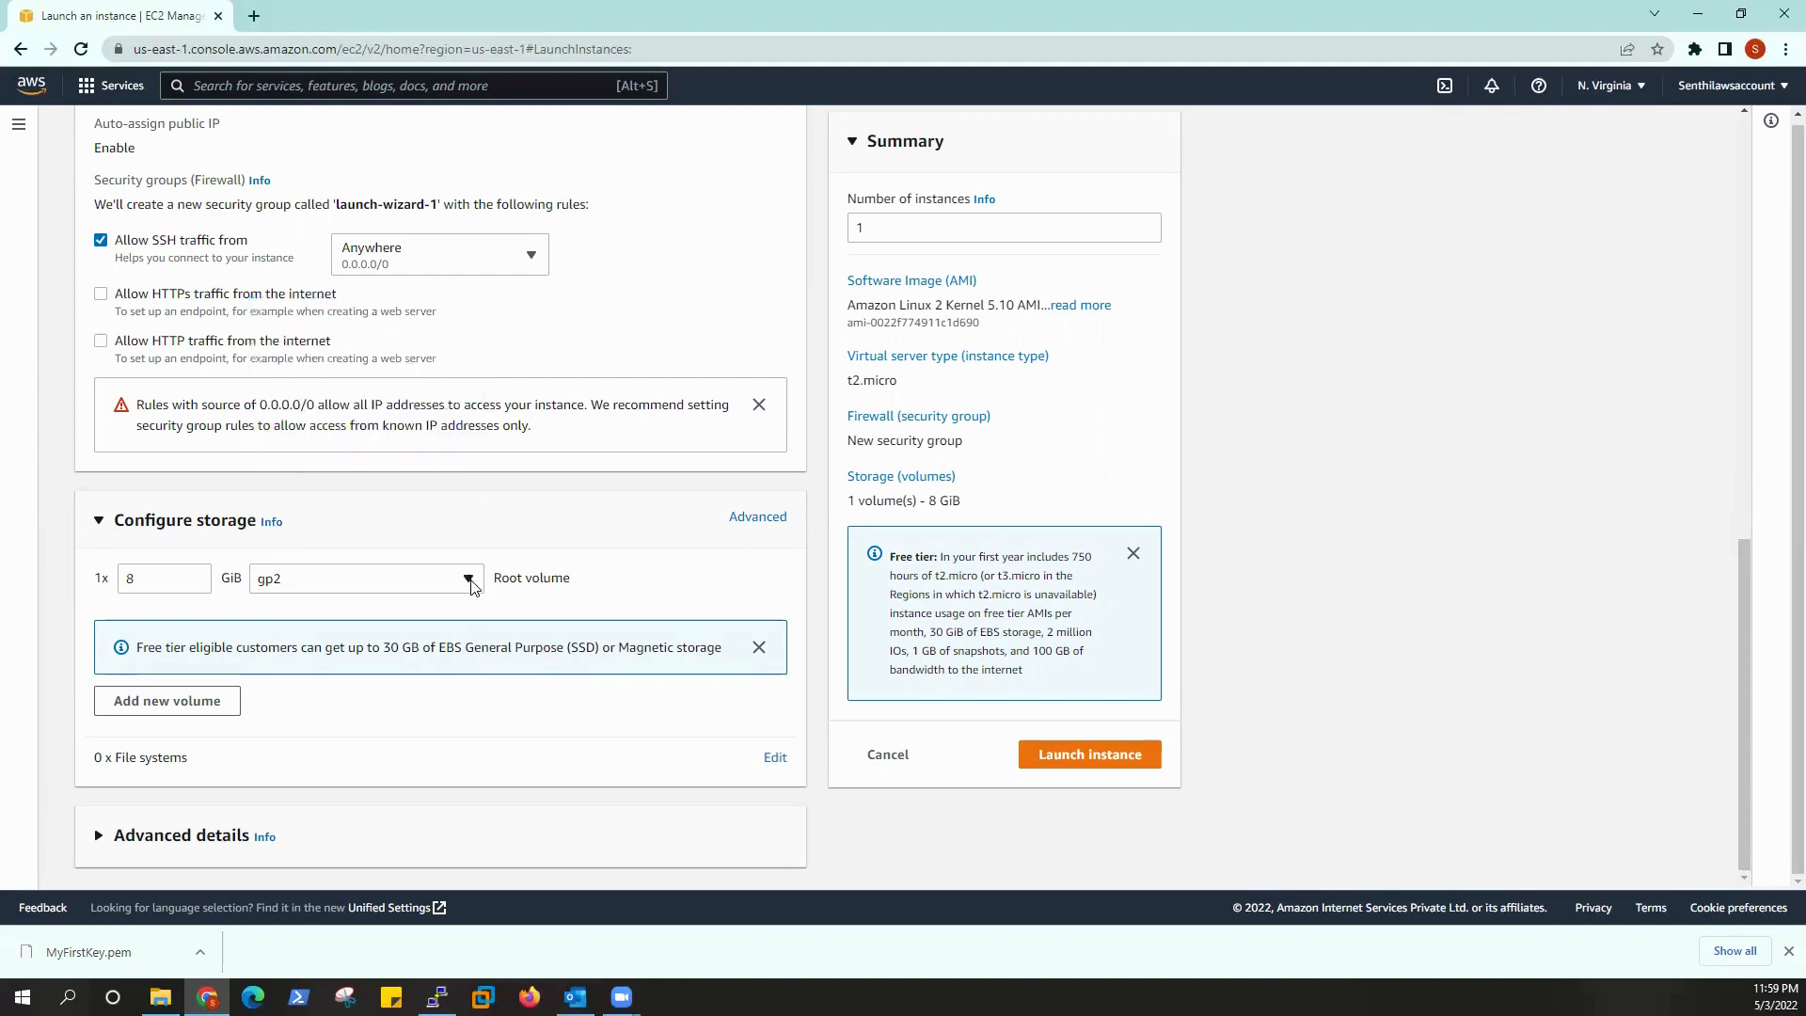
left_click(469, 584)
left_click(469, 584)
left_click(99, 520)
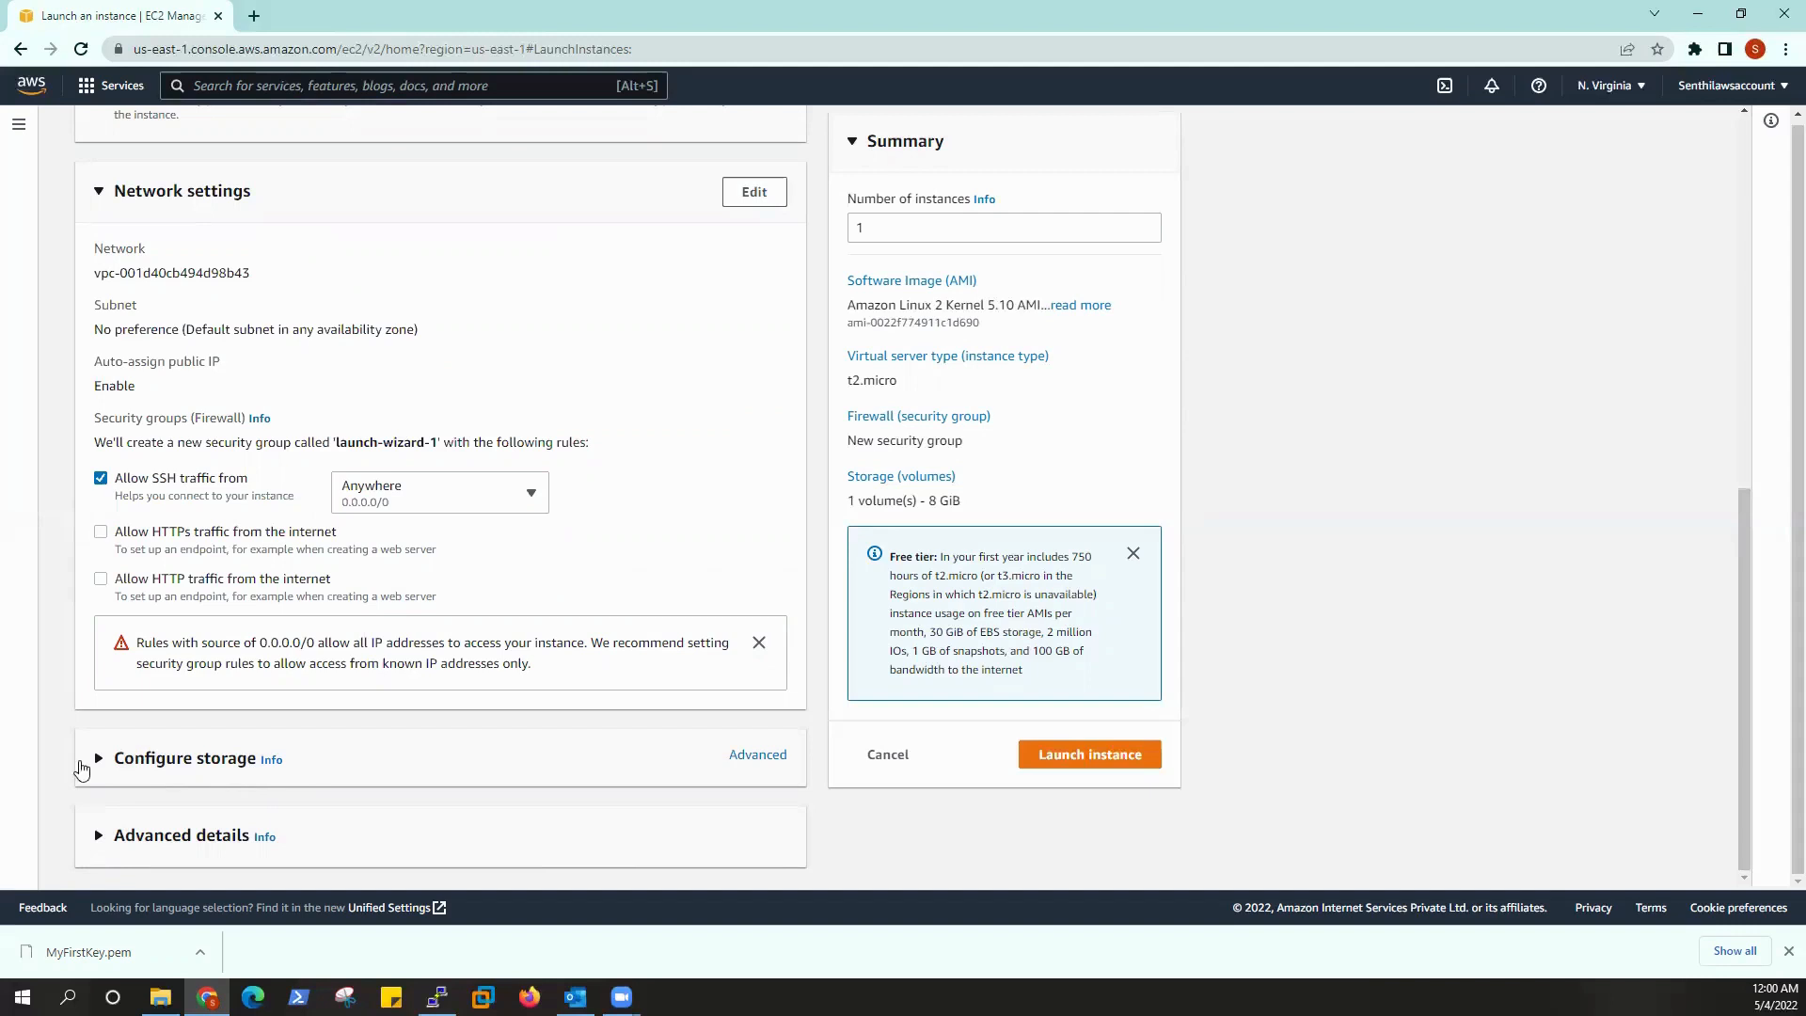
- Review the advanced details from the purchasing option down to user data, and collapse the section without changing anything
left_click(98, 836)
scroll(97, 840, "down", 4)
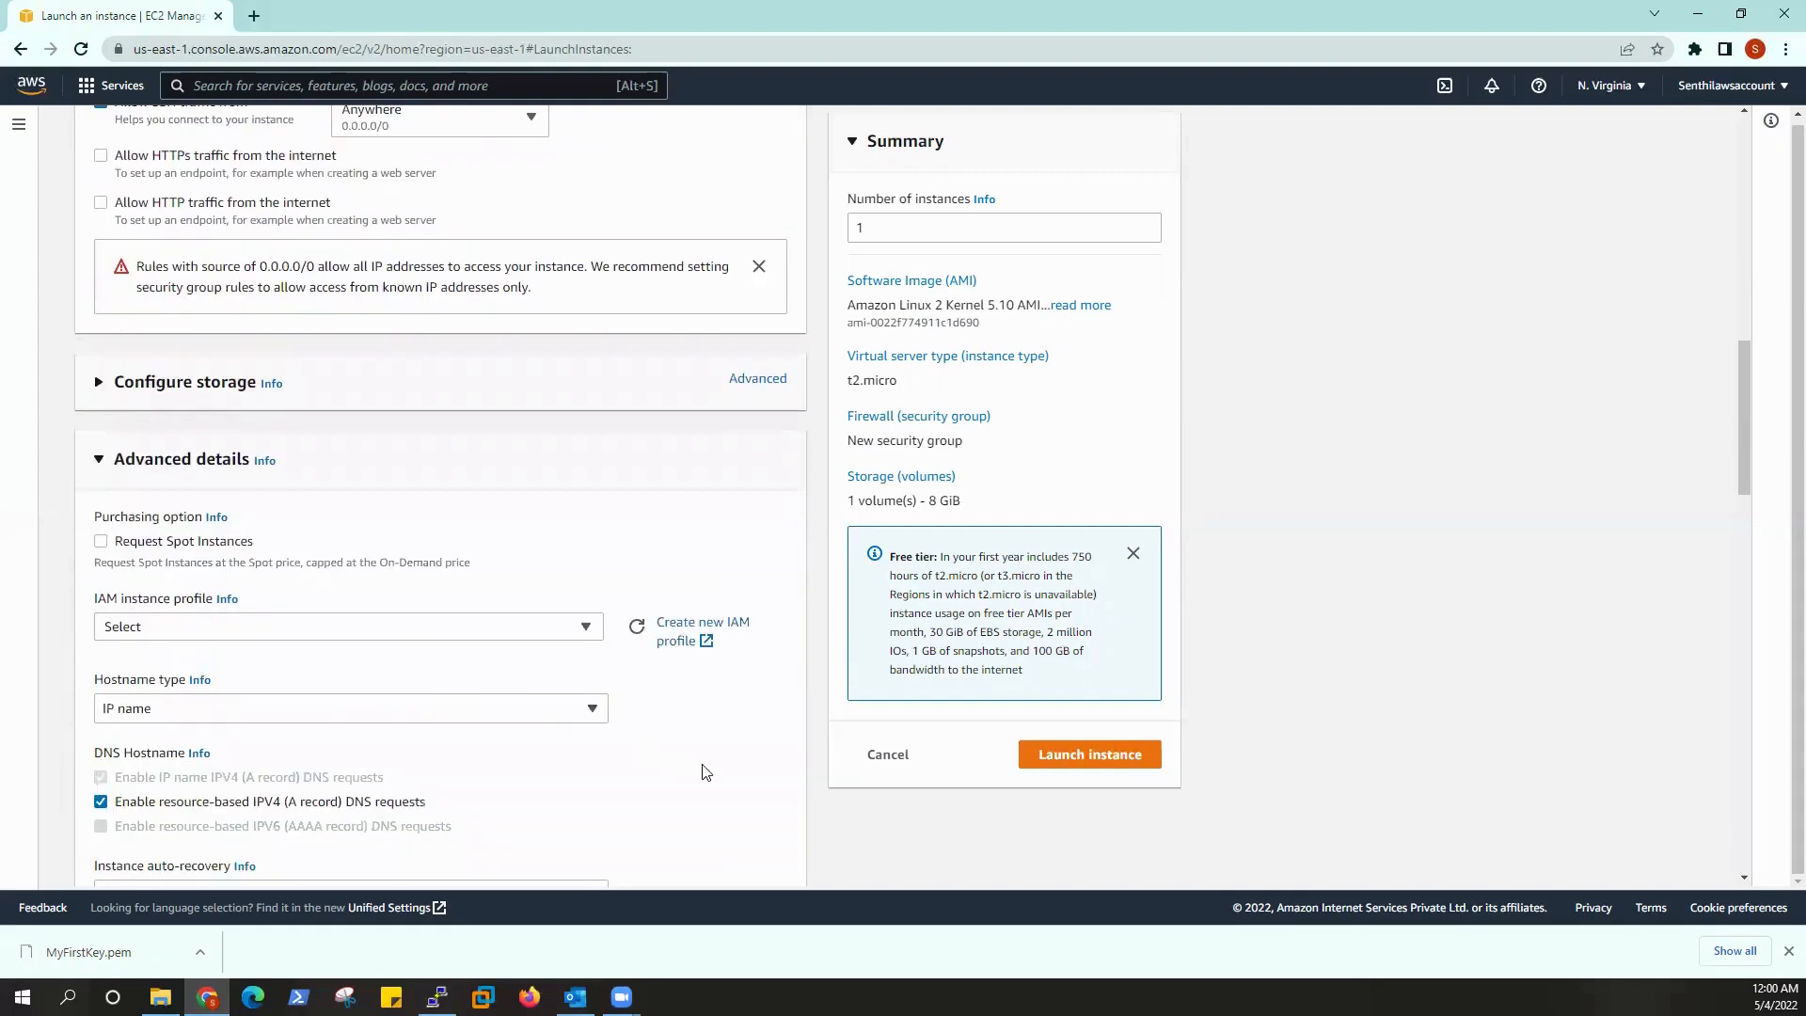
scroll(705, 772, "down", 5)
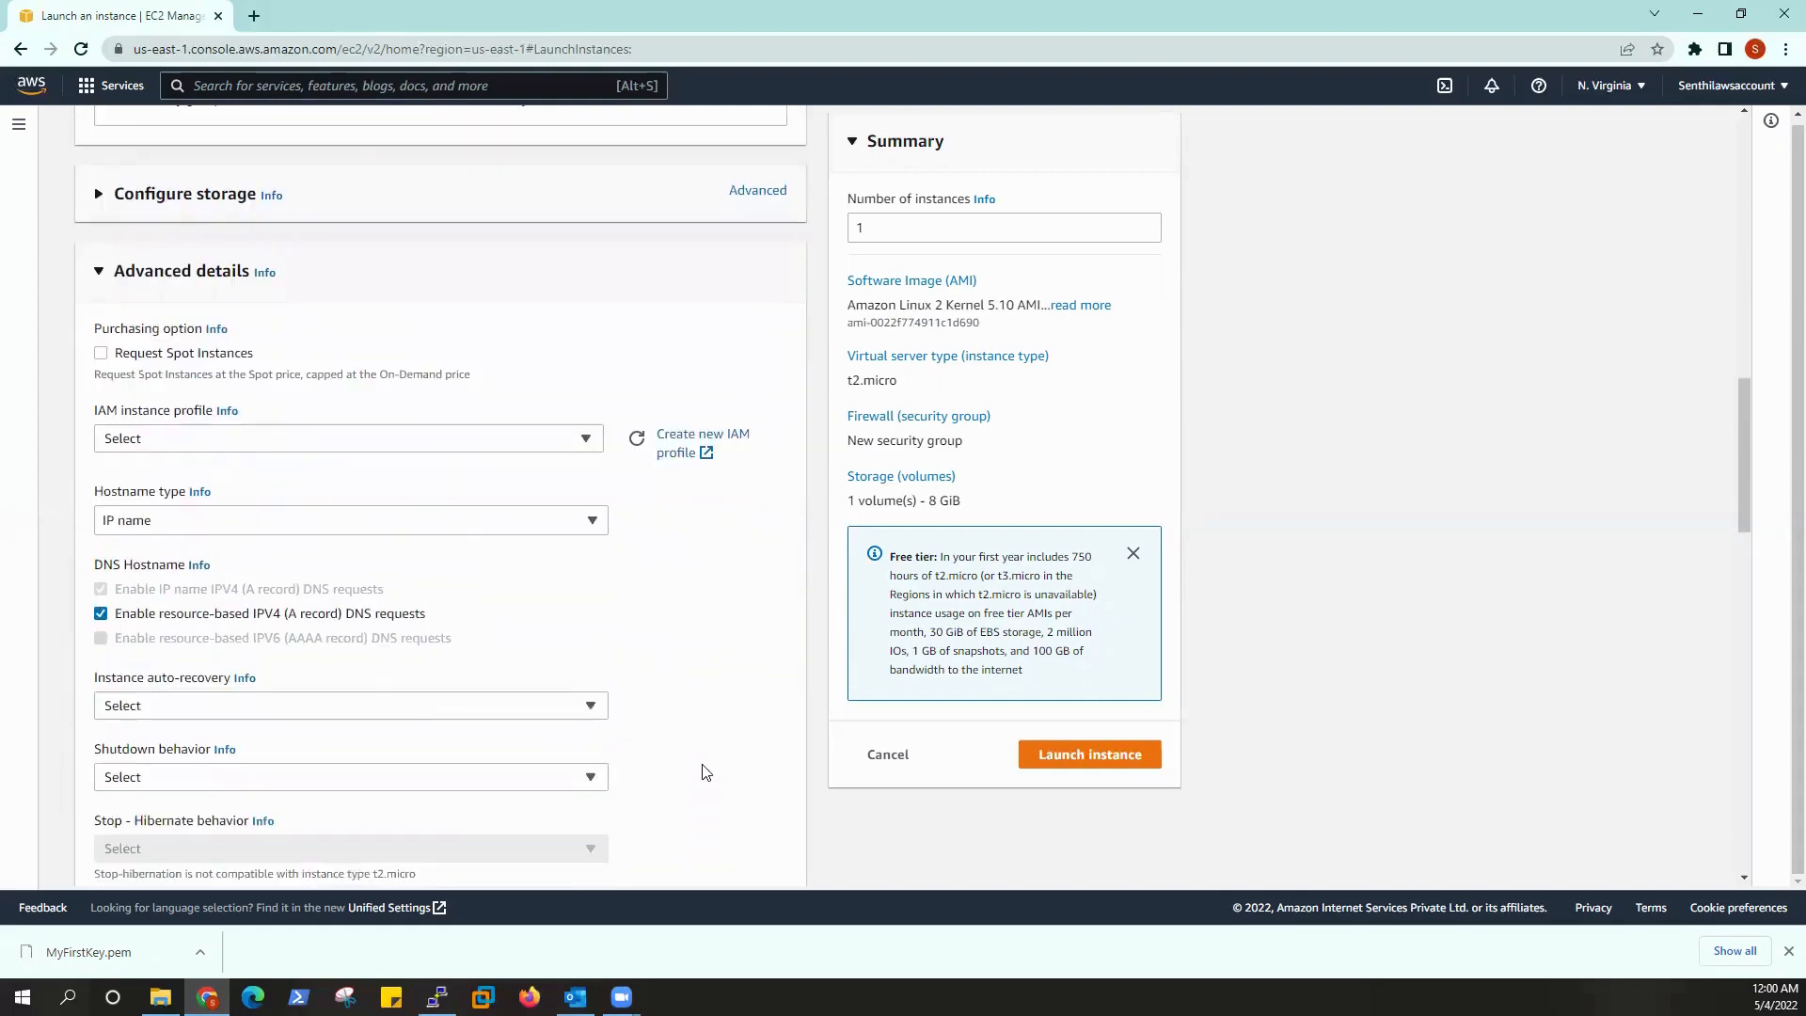
scroll(705, 772, "down", 10)
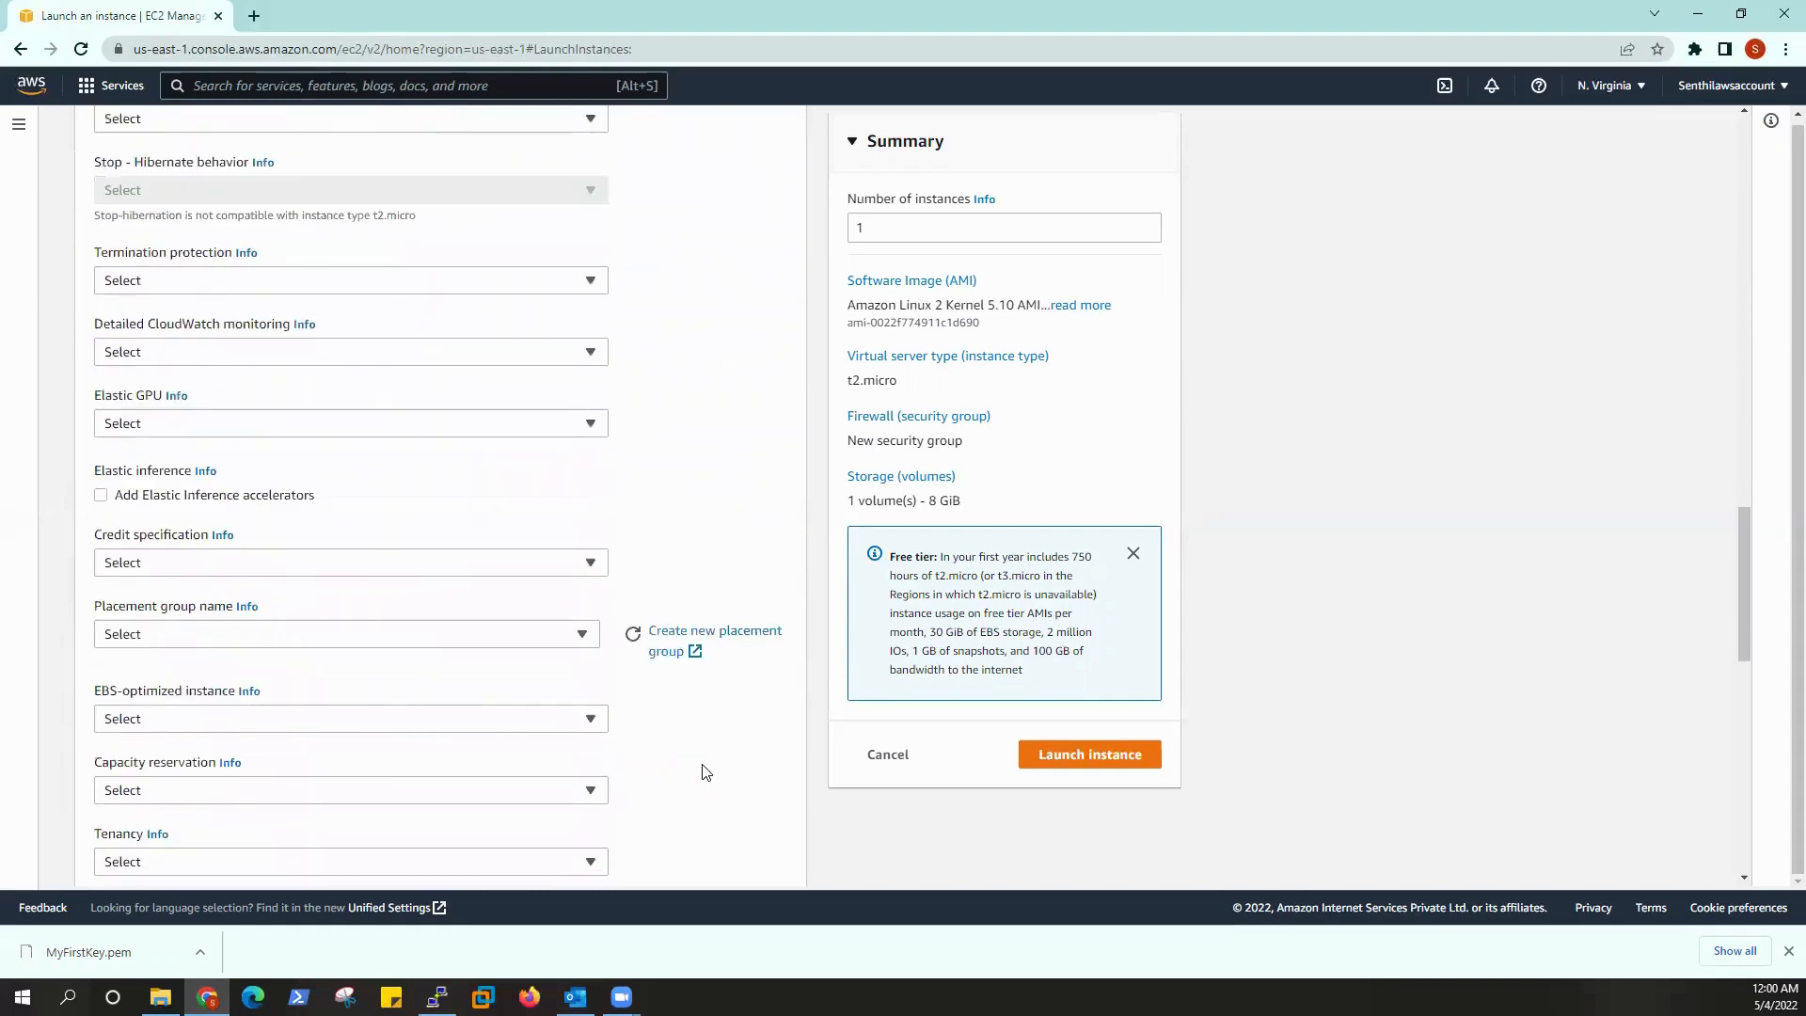
scroll(706, 772, "up", 8)
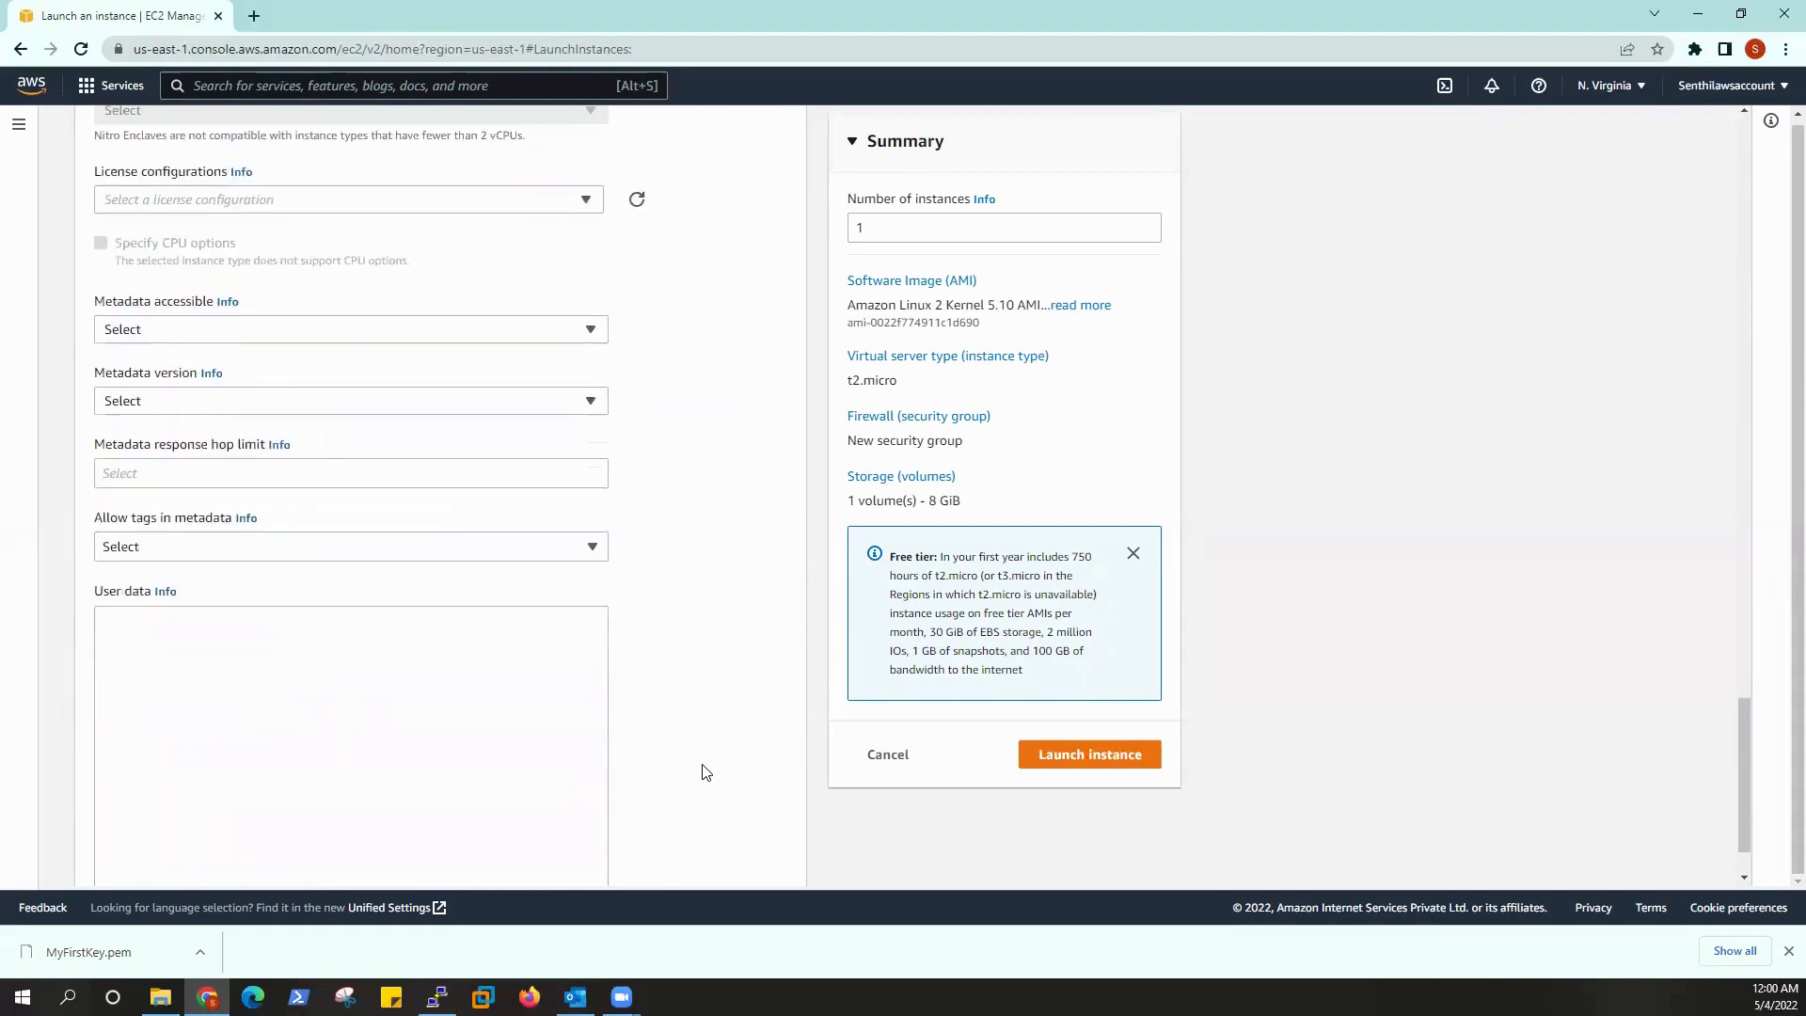
scroll(705, 771, "up", 6)
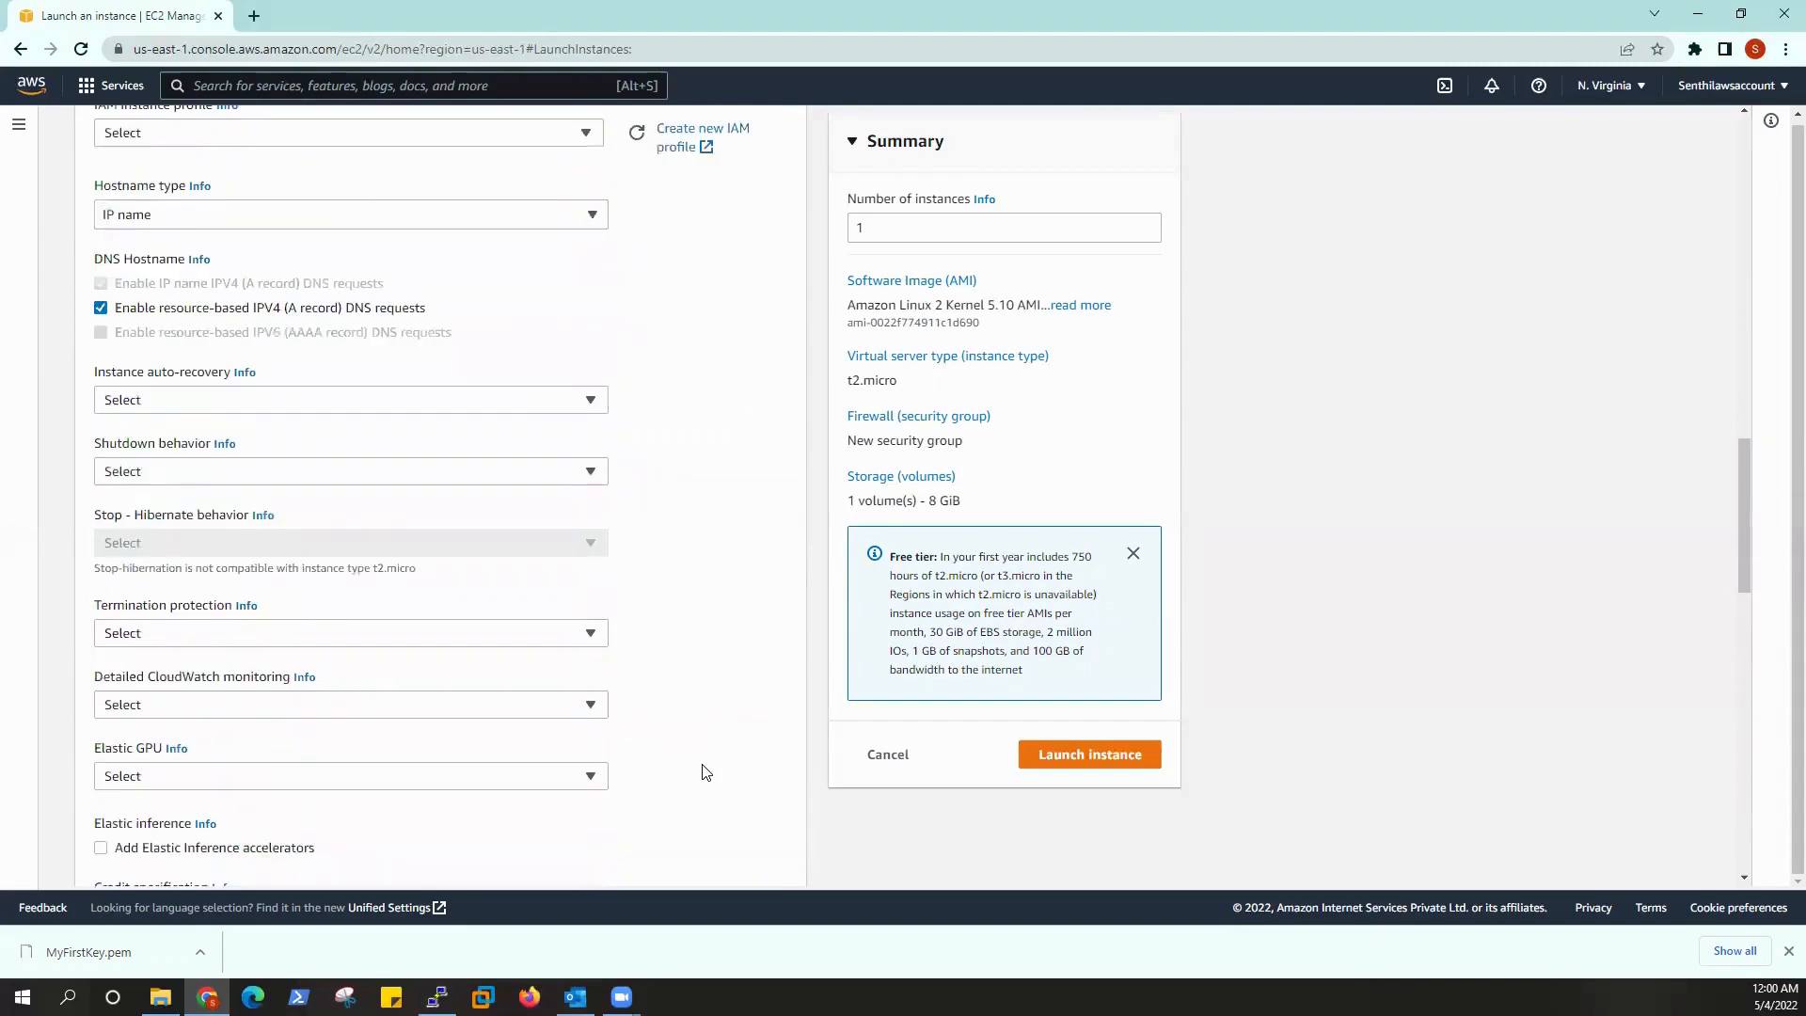
left_click(99, 343)
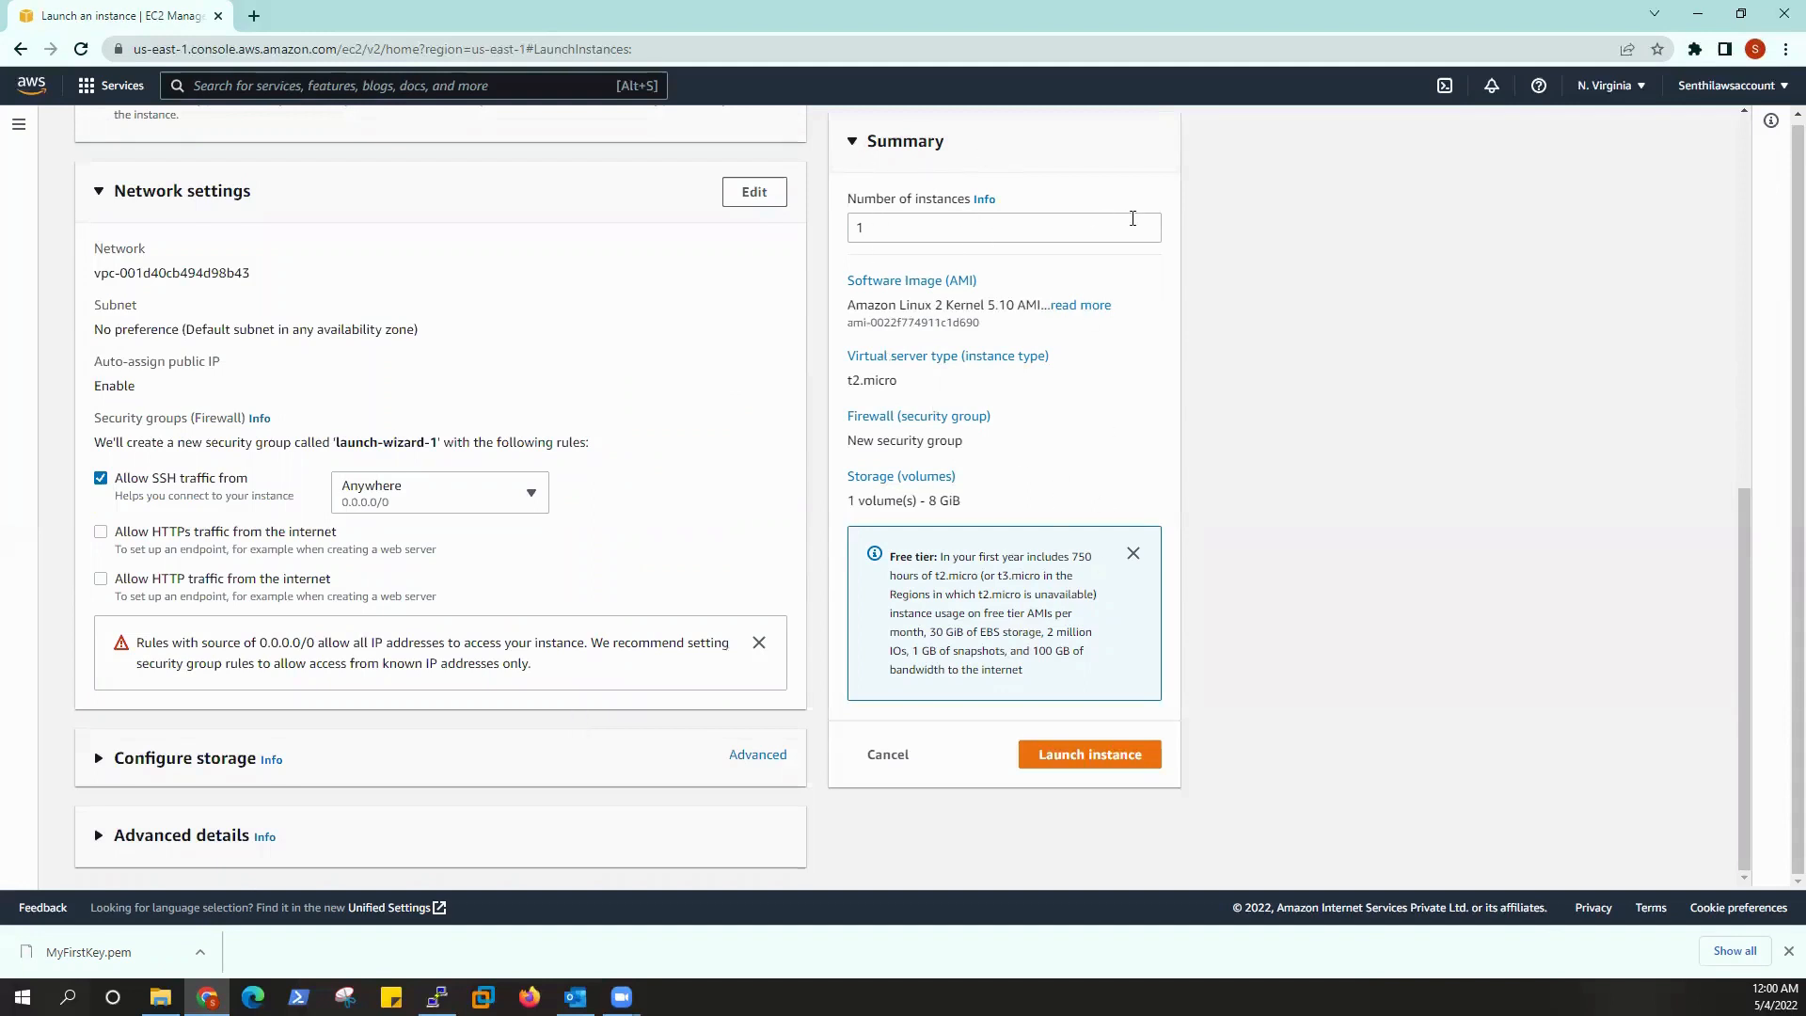
- Try 2 as the number of instances and t1.micro as the instance type, and restore 1 instance and t2.micro
left_click(1147, 224)
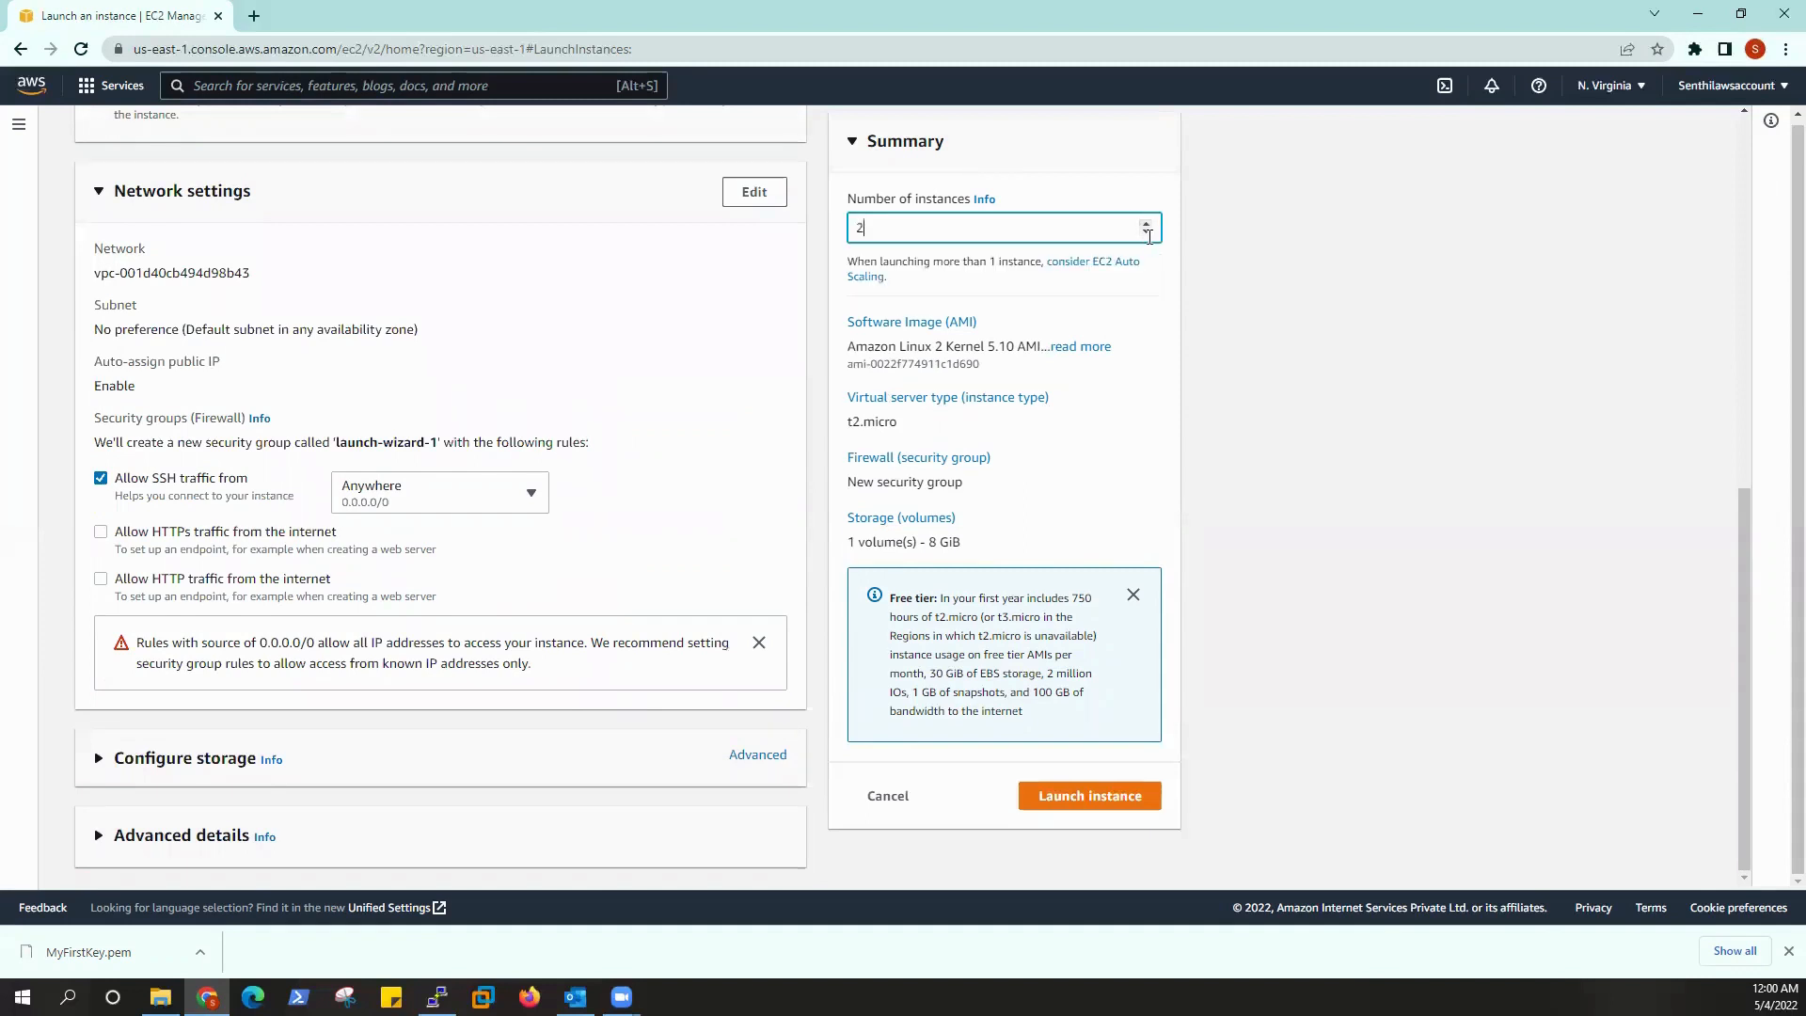
left_click(1147, 232)
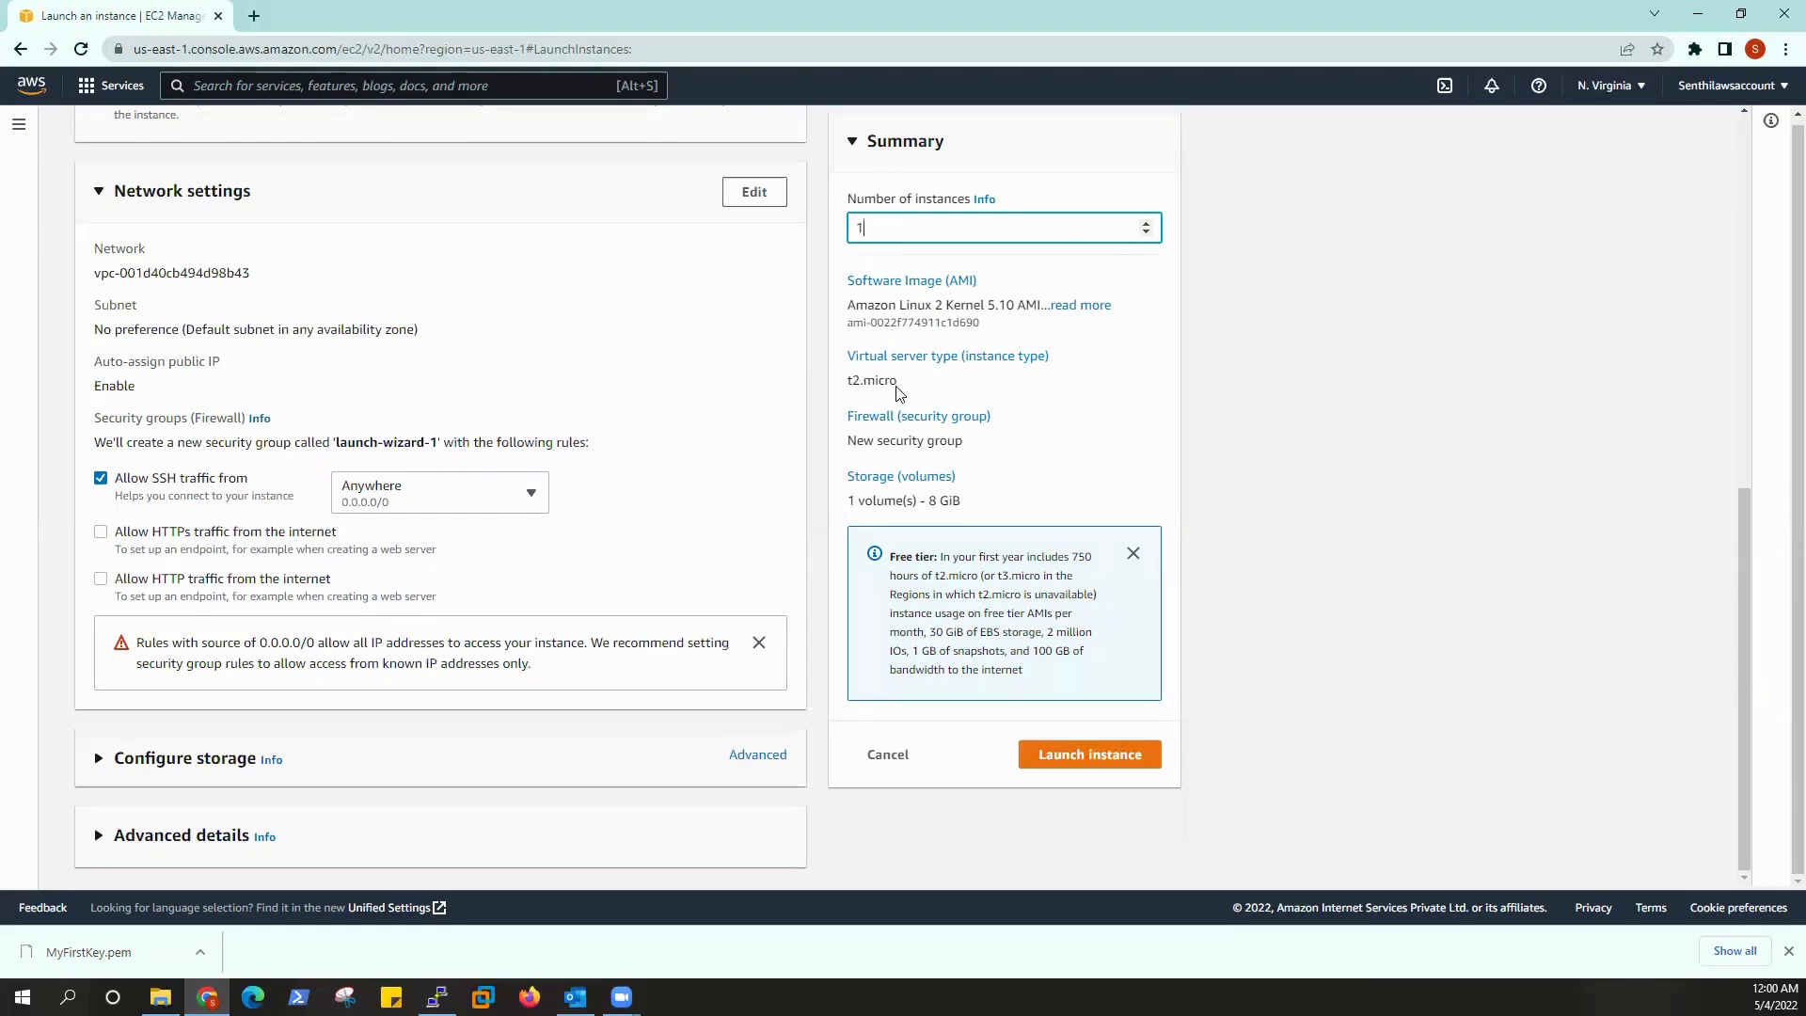
scroll(602, 428, "up", 3)
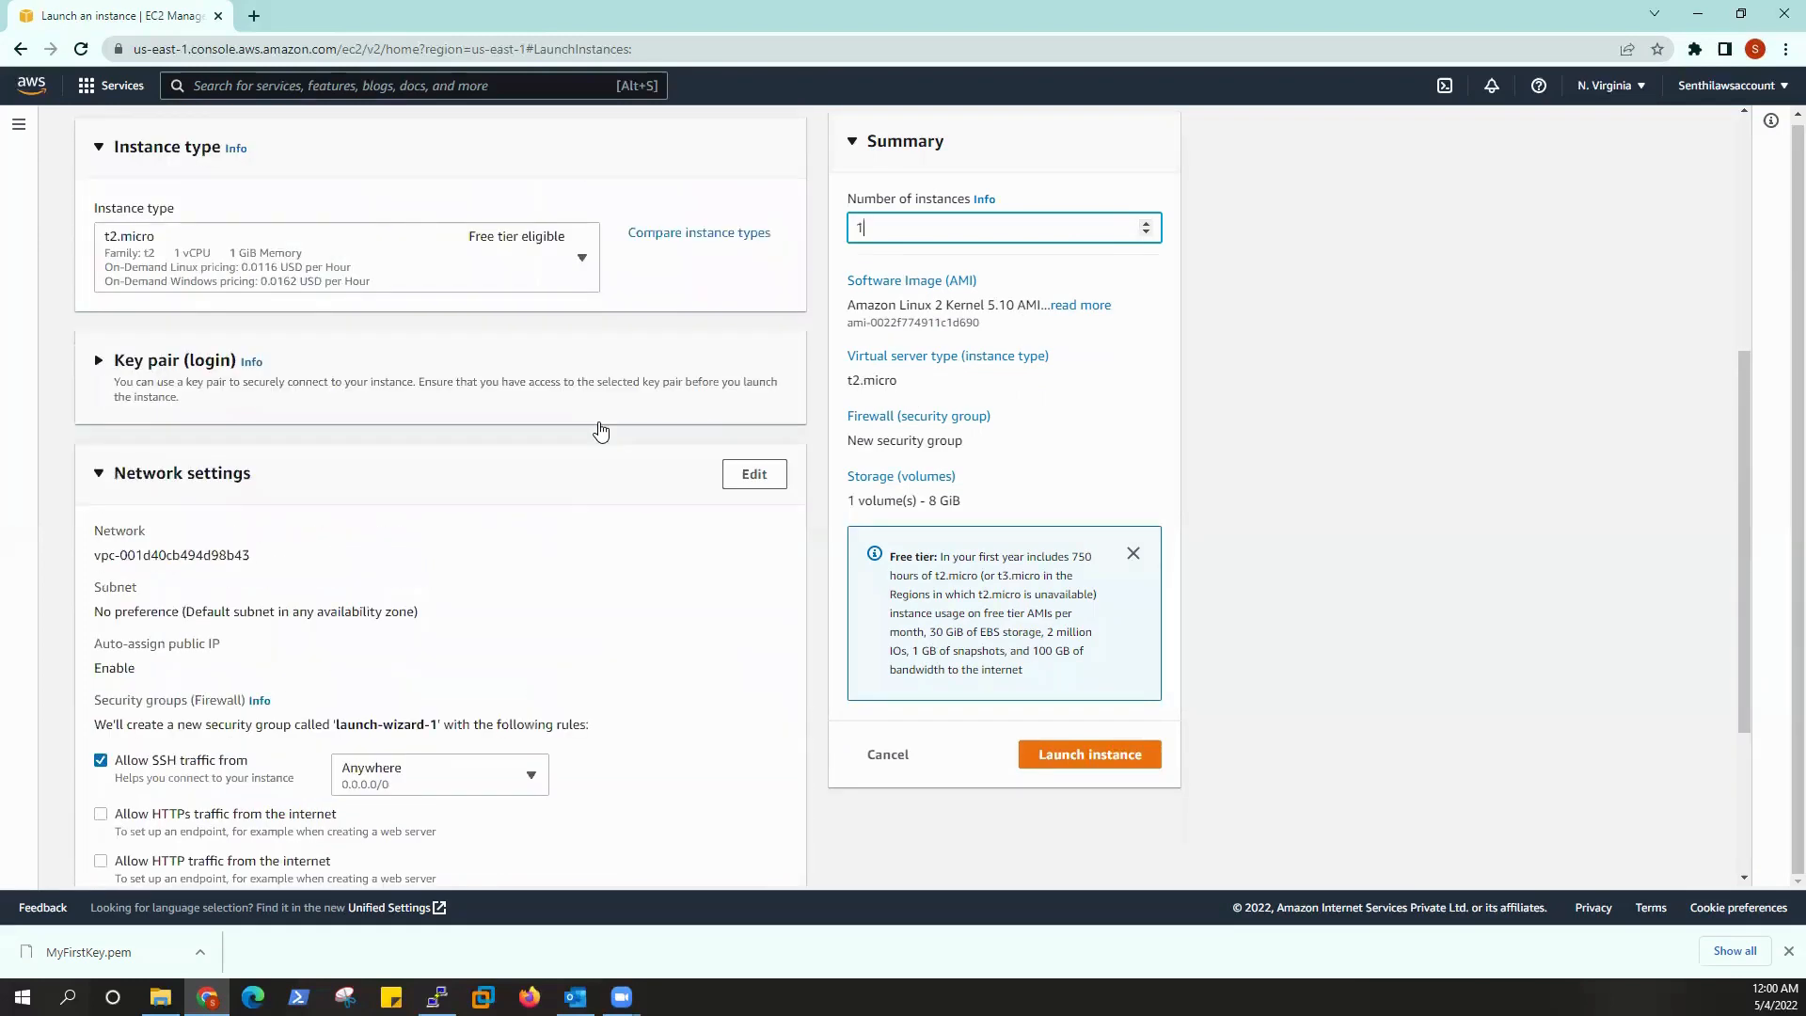
left_click(582, 260)
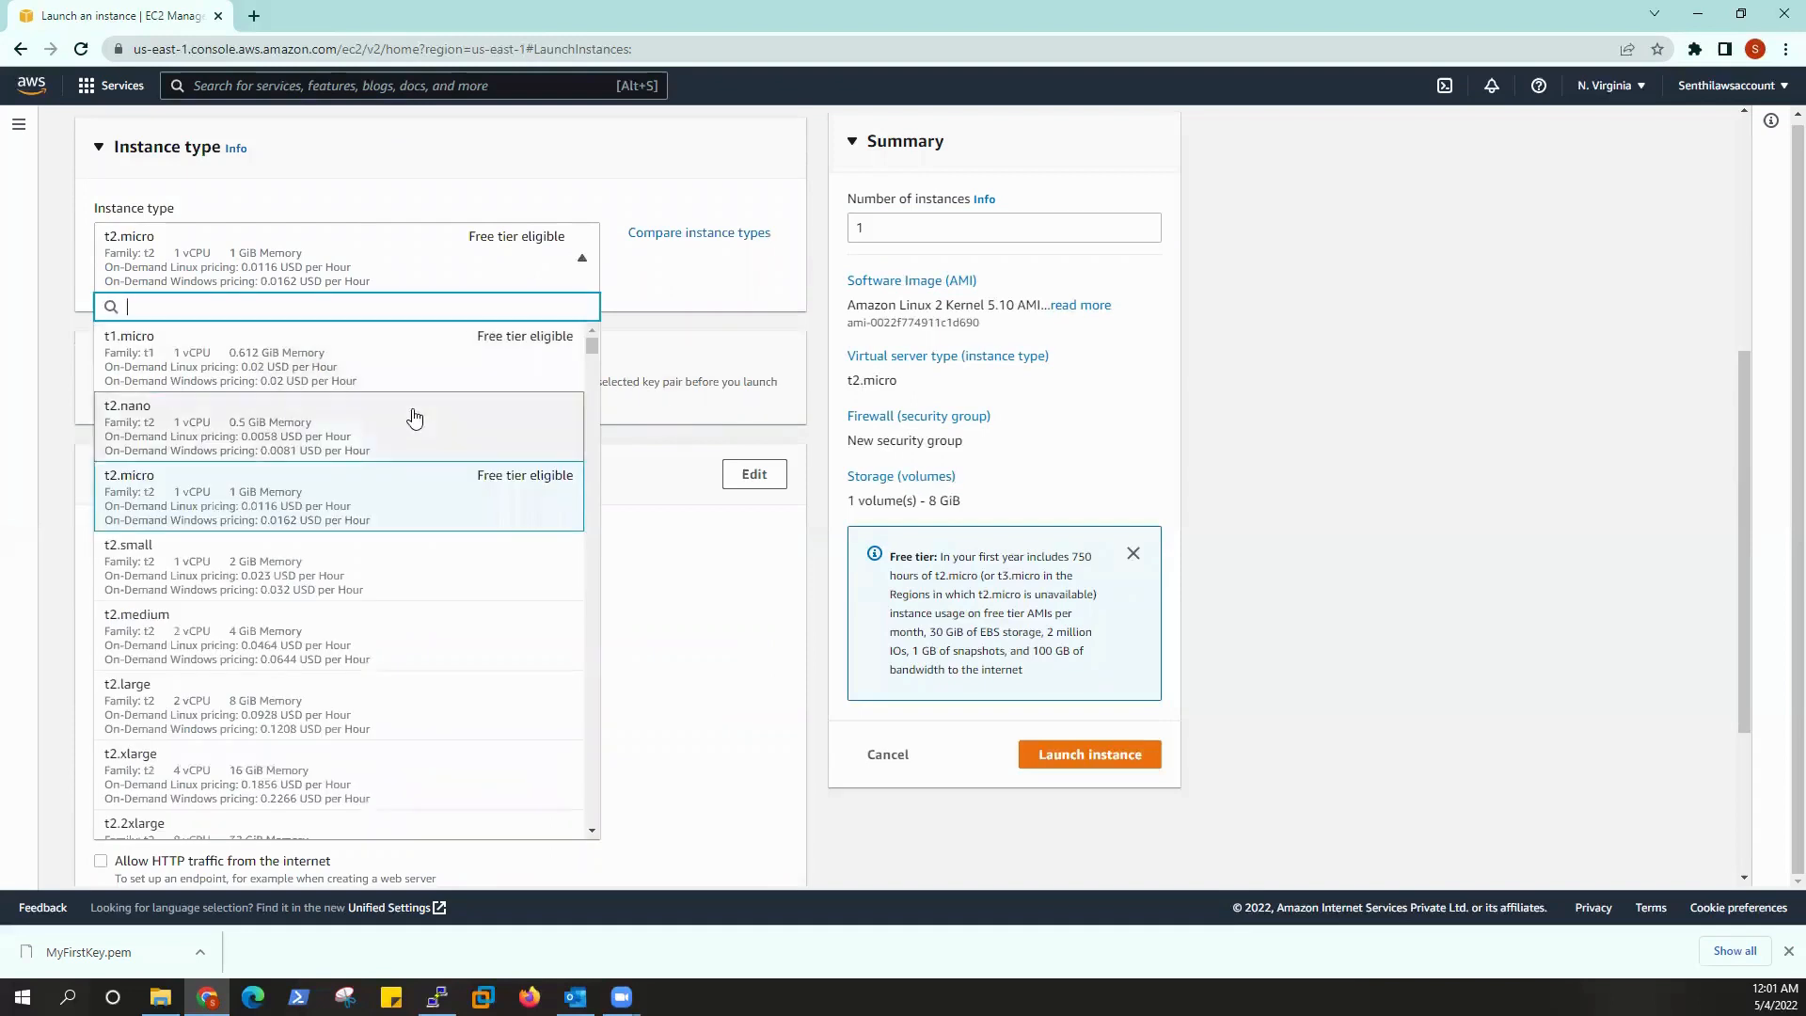
left_click(326, 369)
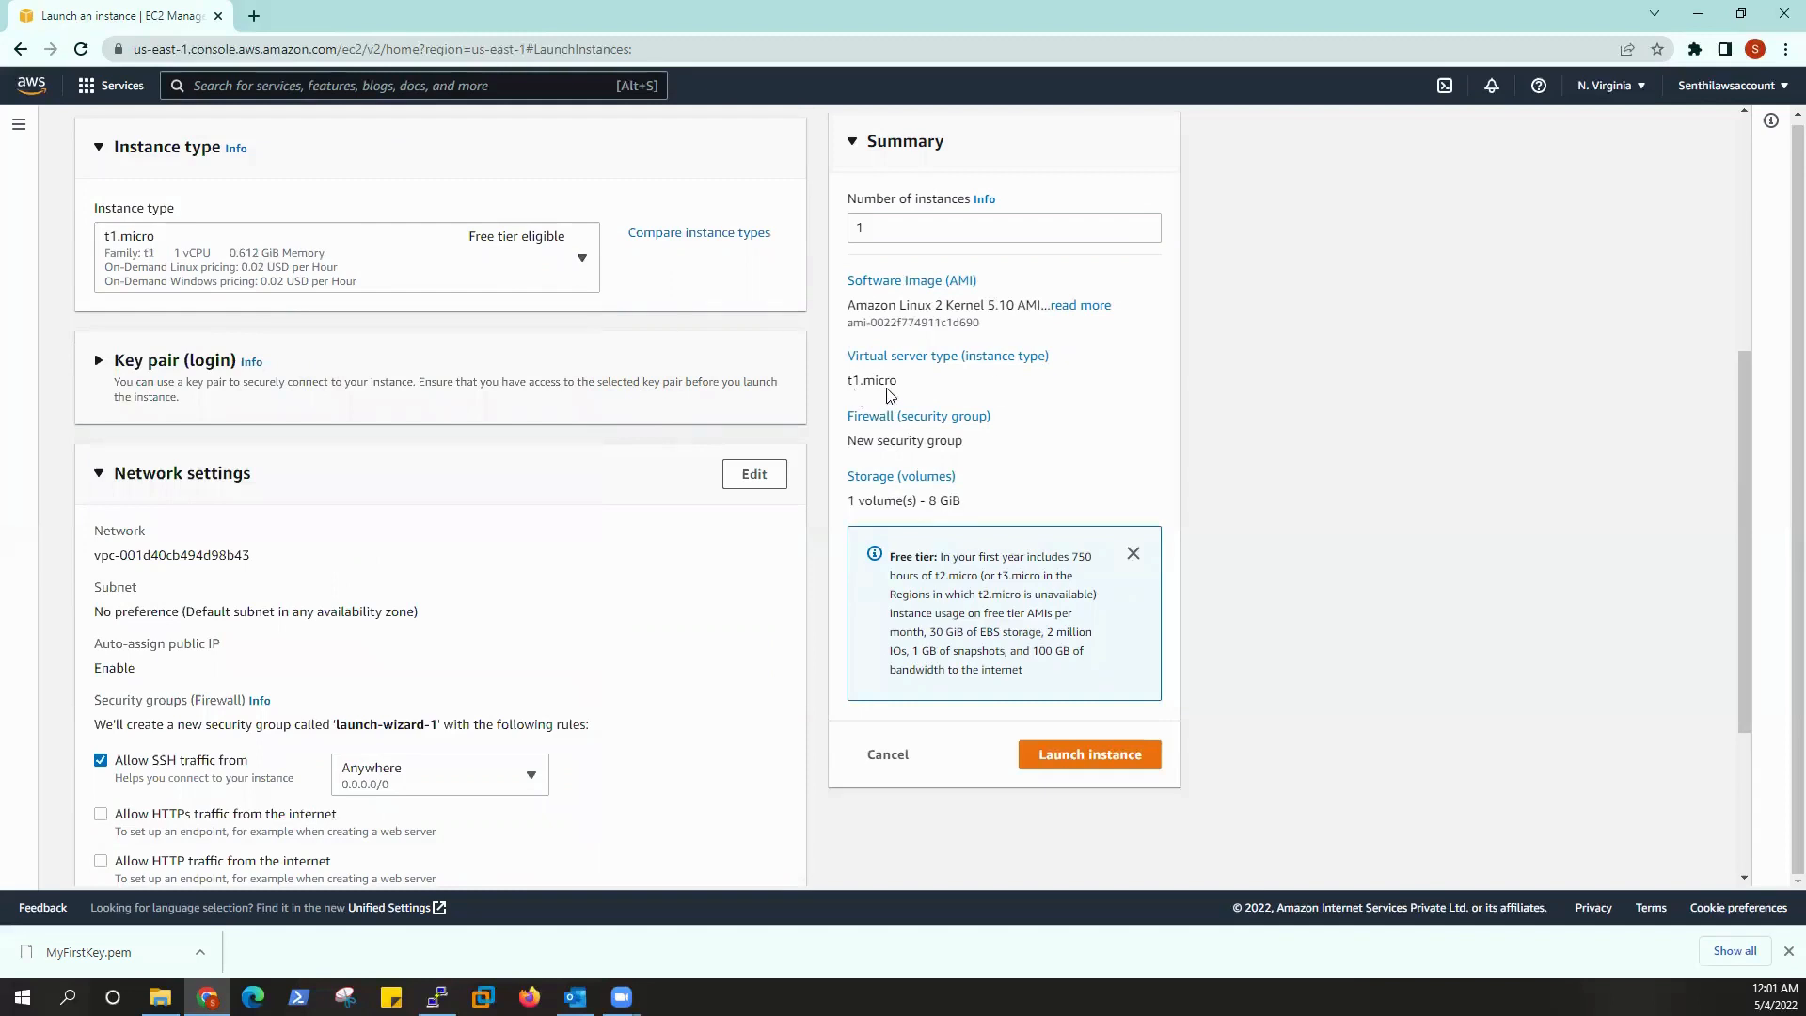
left_click(583, 263)
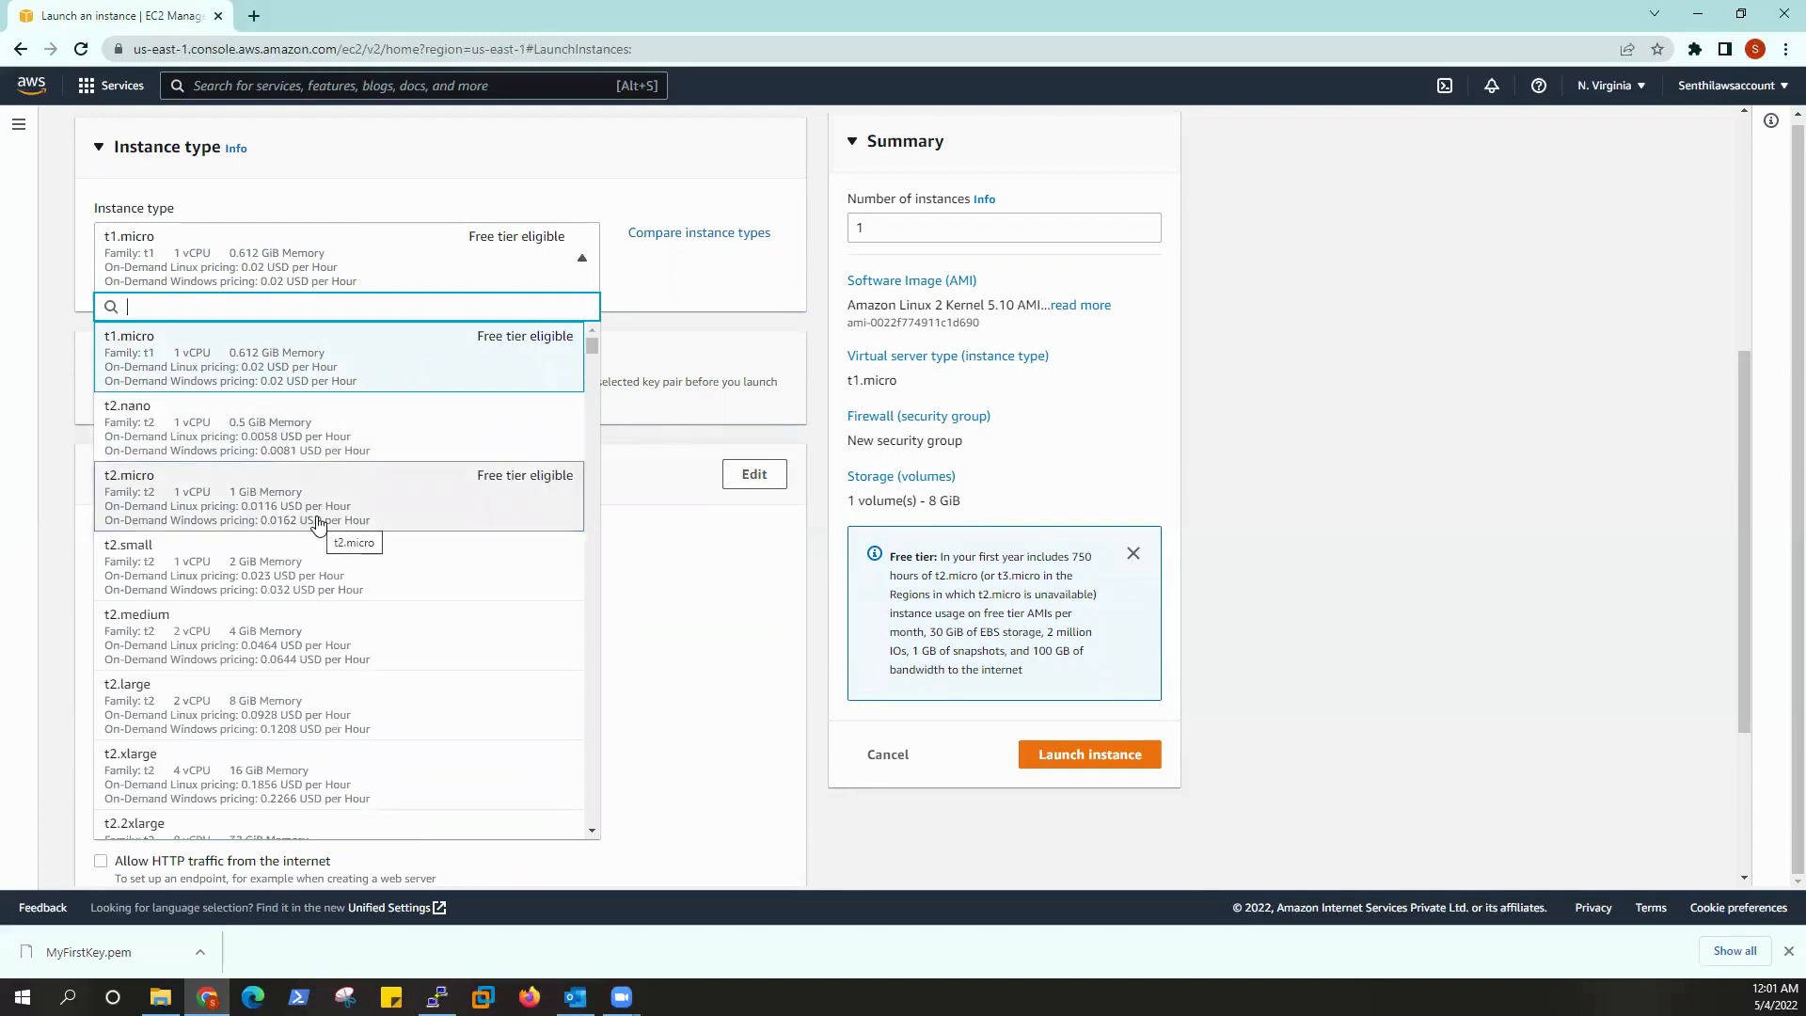
left_click(400, 506)
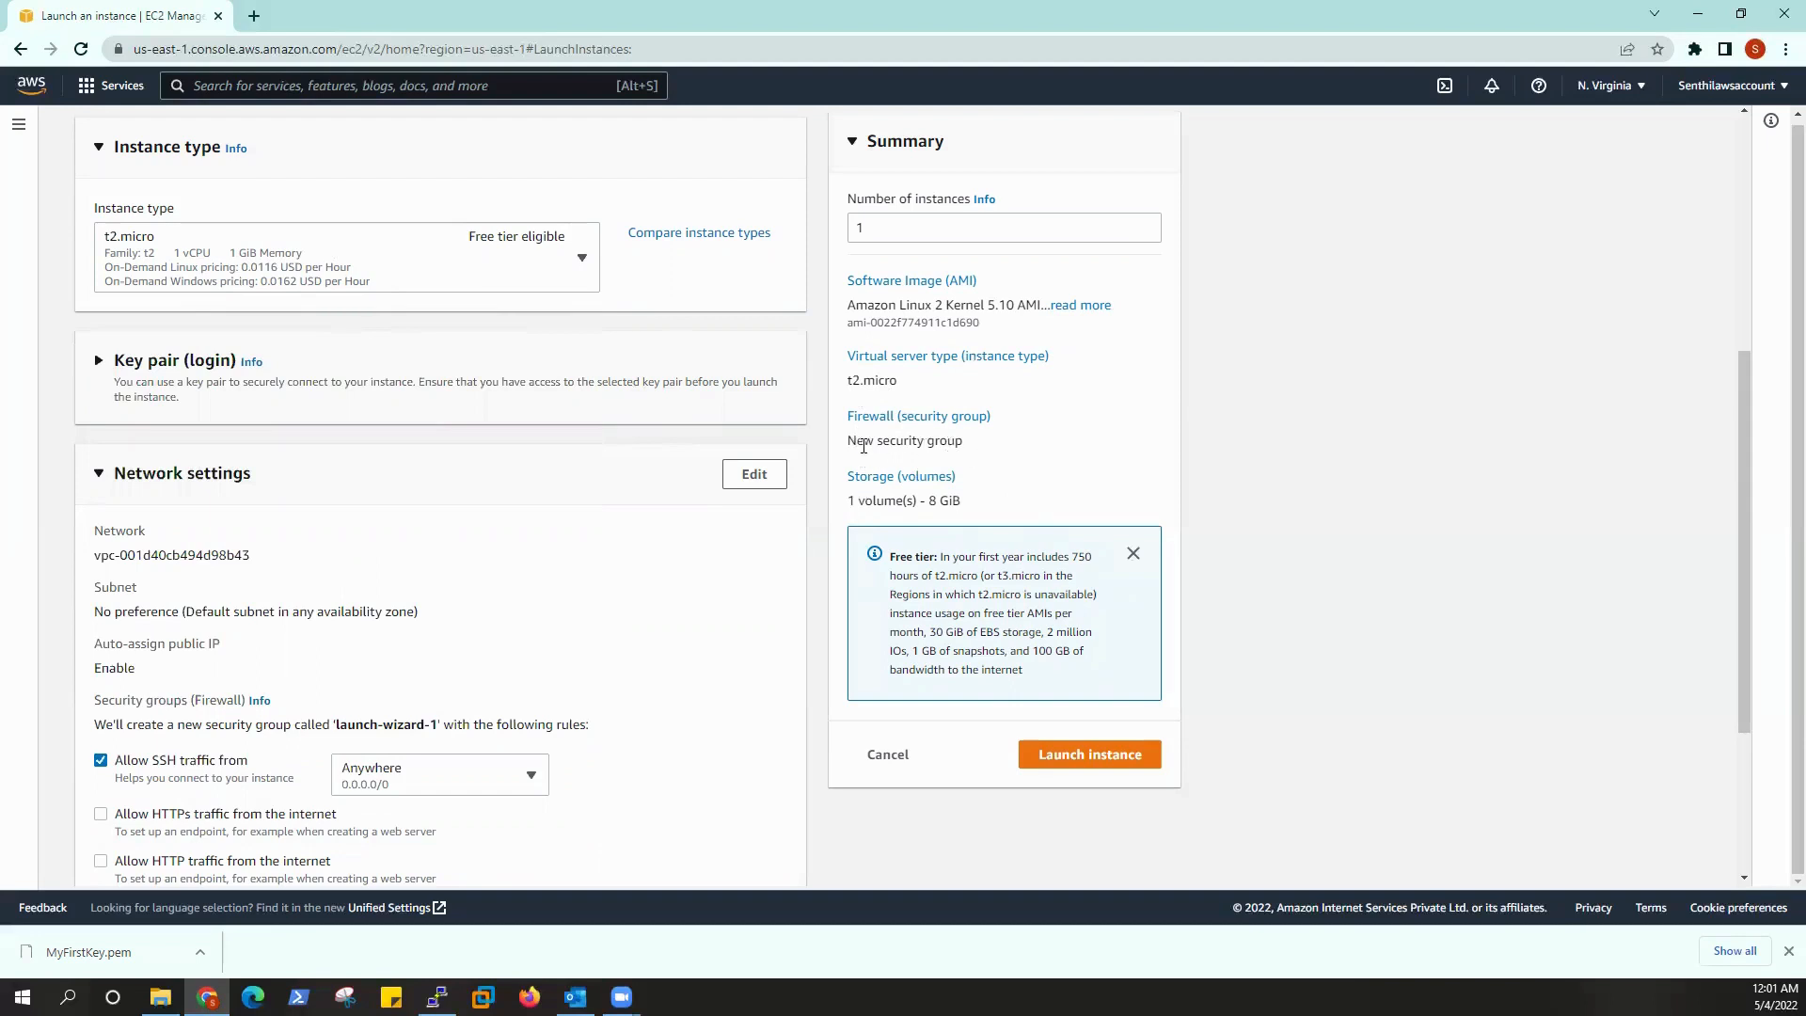
- Review the firewall and storage entries in the summary, and launch the instance
left_click_drag(848, 441, 977, 458)
left_click(1028, 443)
scroll(992, 450, "down", 1)
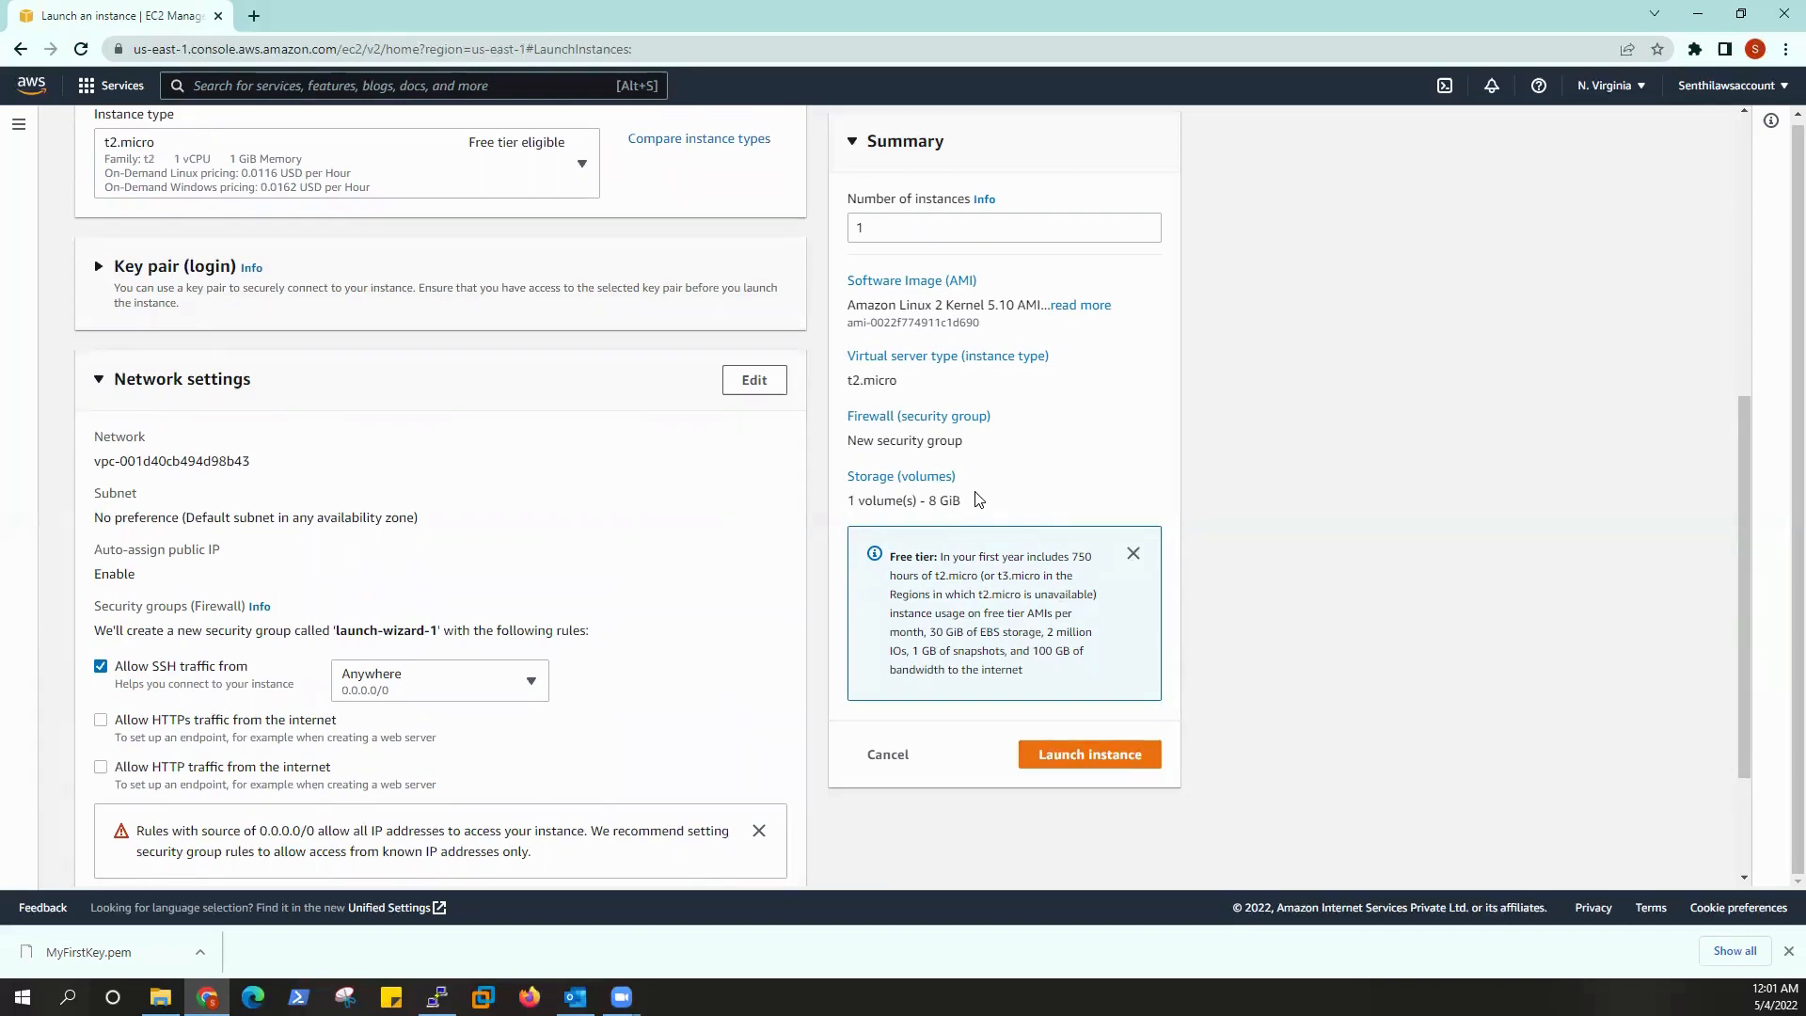
left_click(1079, 764)
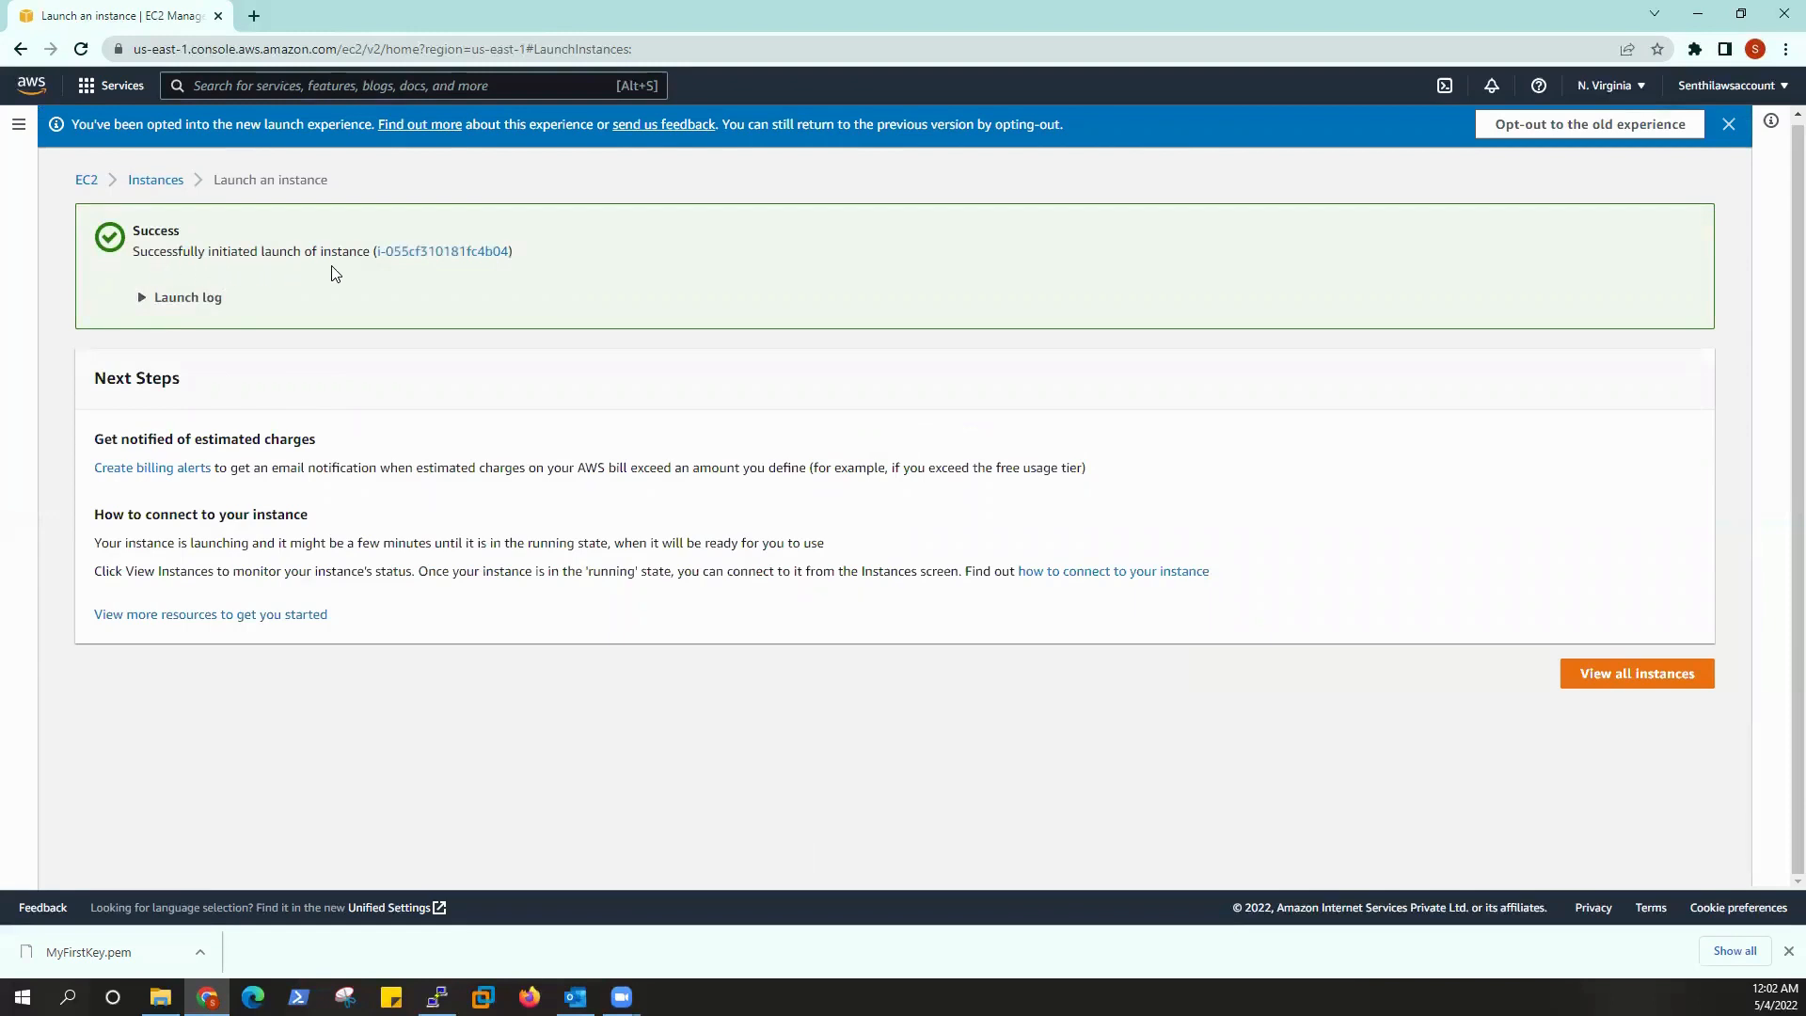
- Expand the launch log, and go to the list of all instances and refresh it
left_click(140, 299)
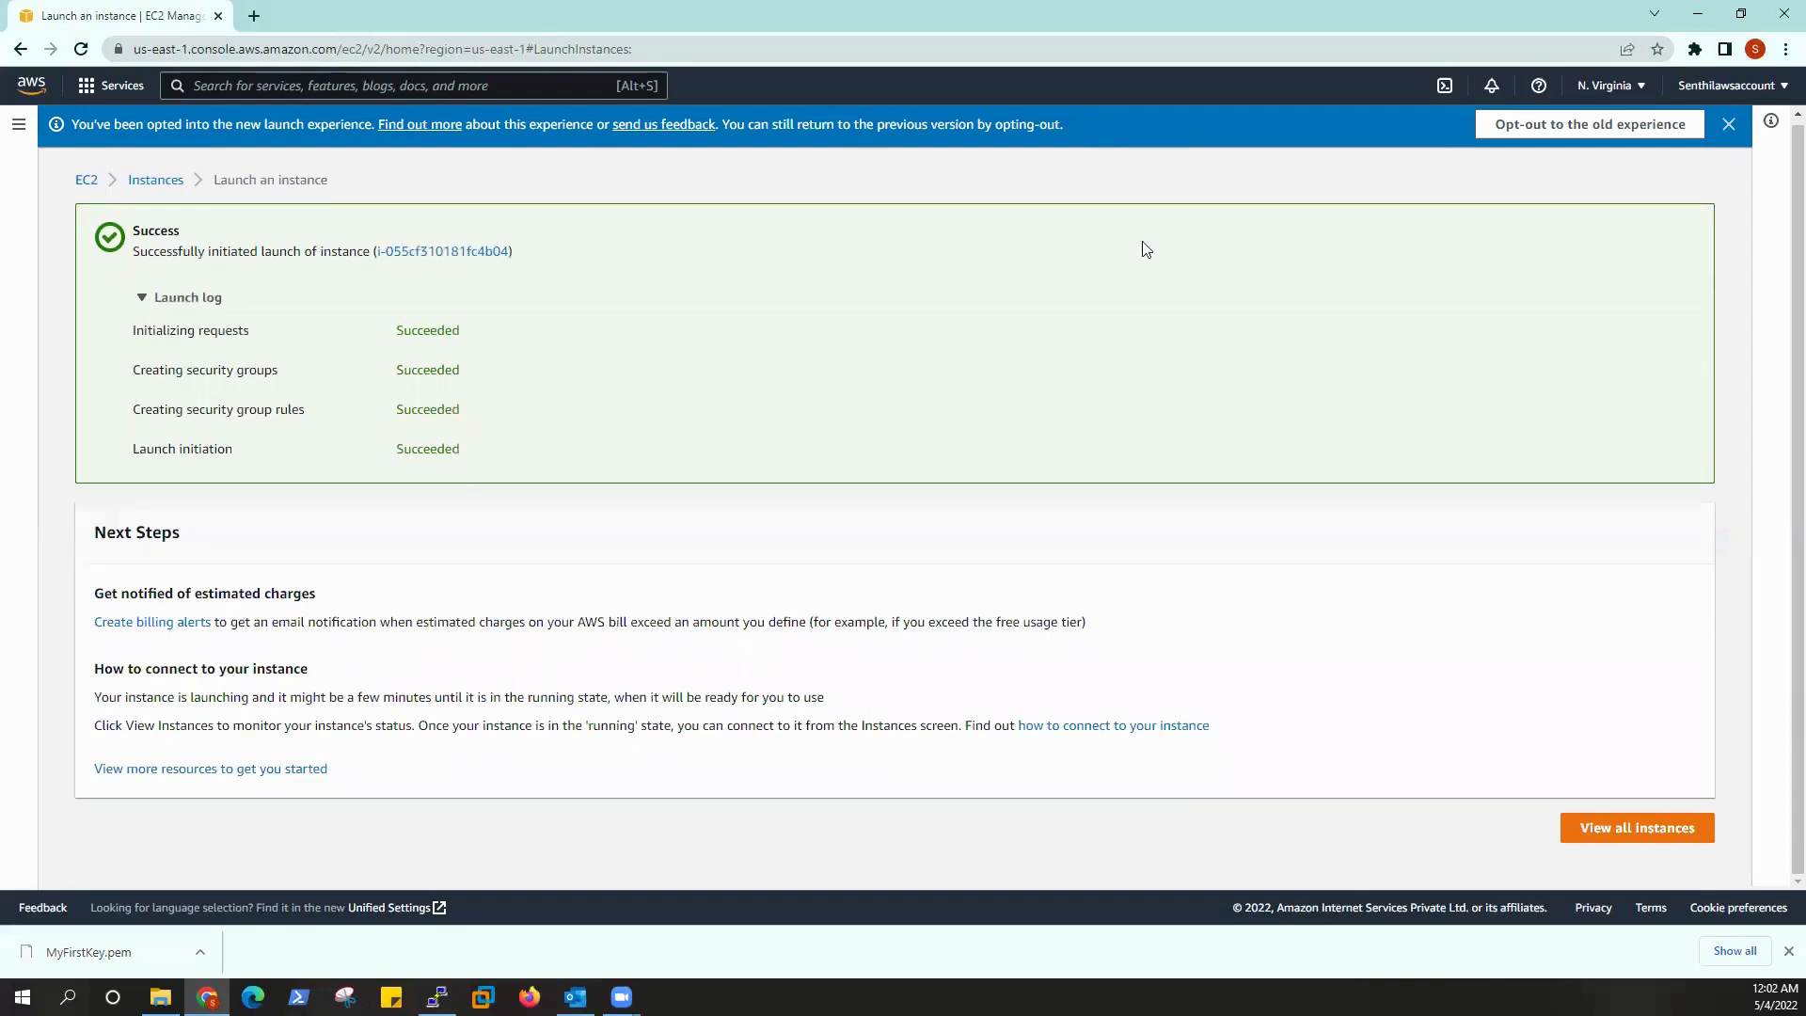
left_click(1625, 839)
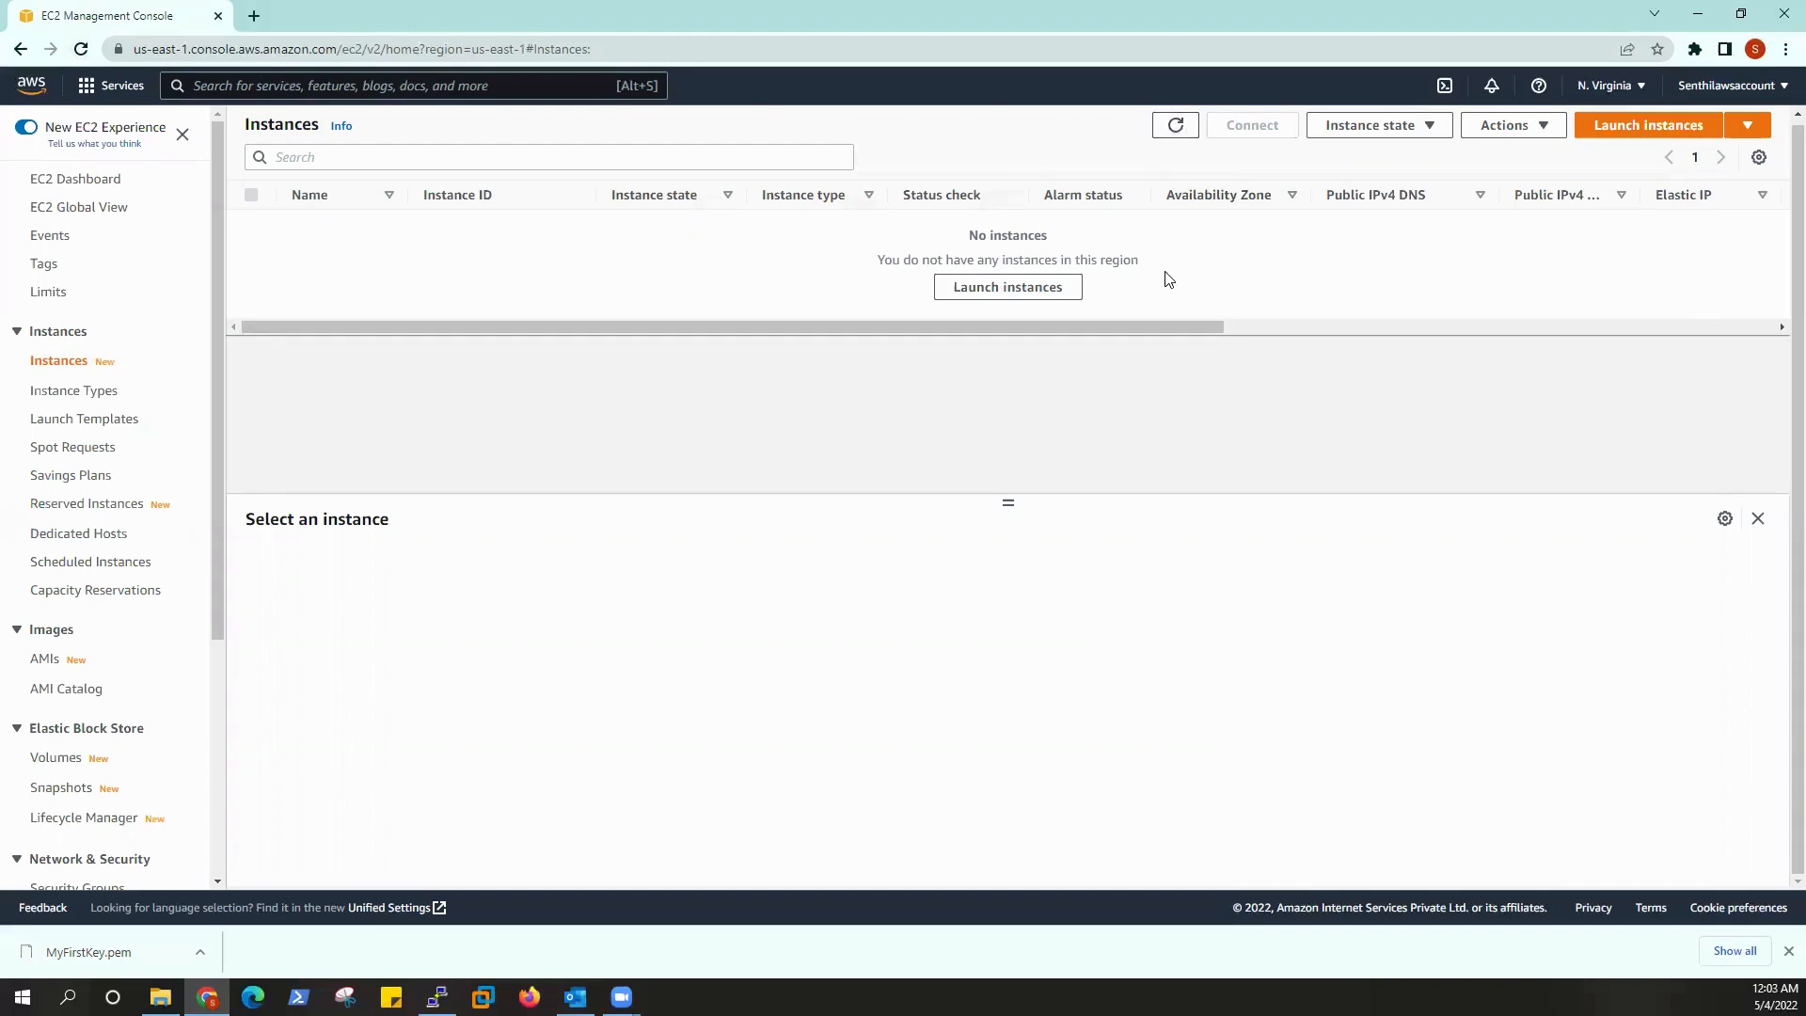
left_click(1176, 127)
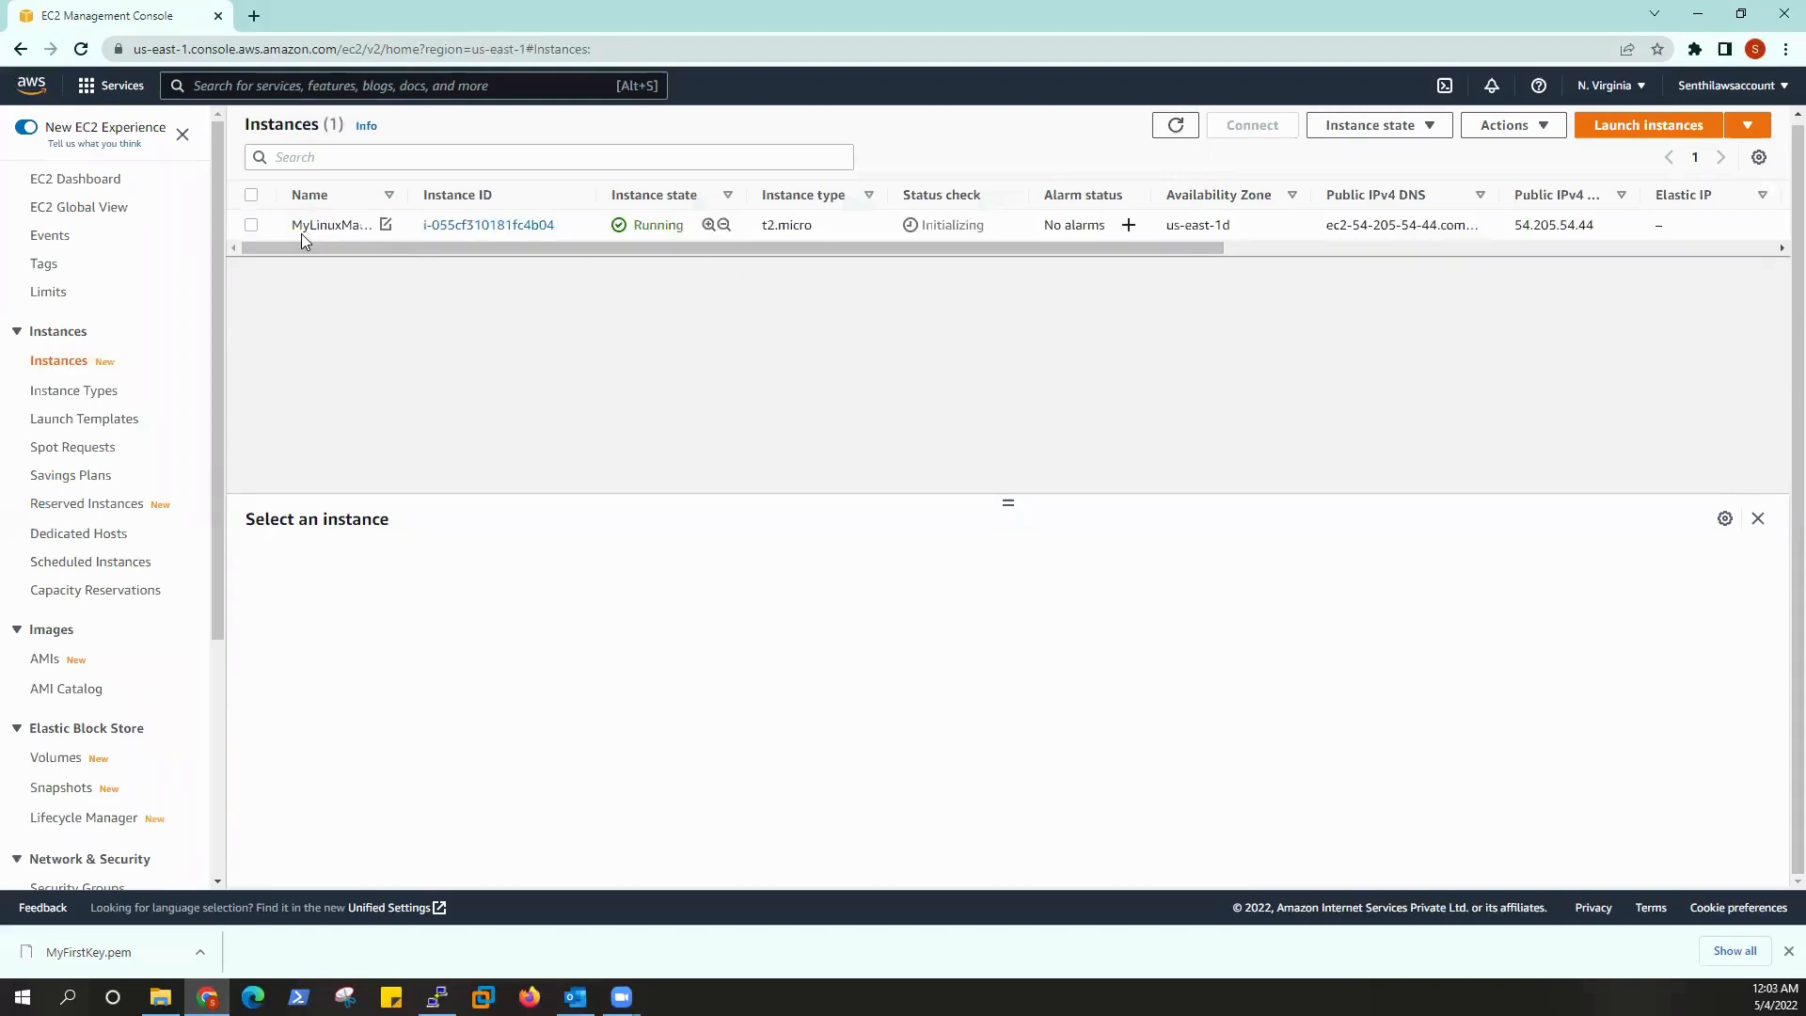
- Show the details of MyLinuxMachine in an enlarged pane, and refresh the instances list
left_click(585, 229)
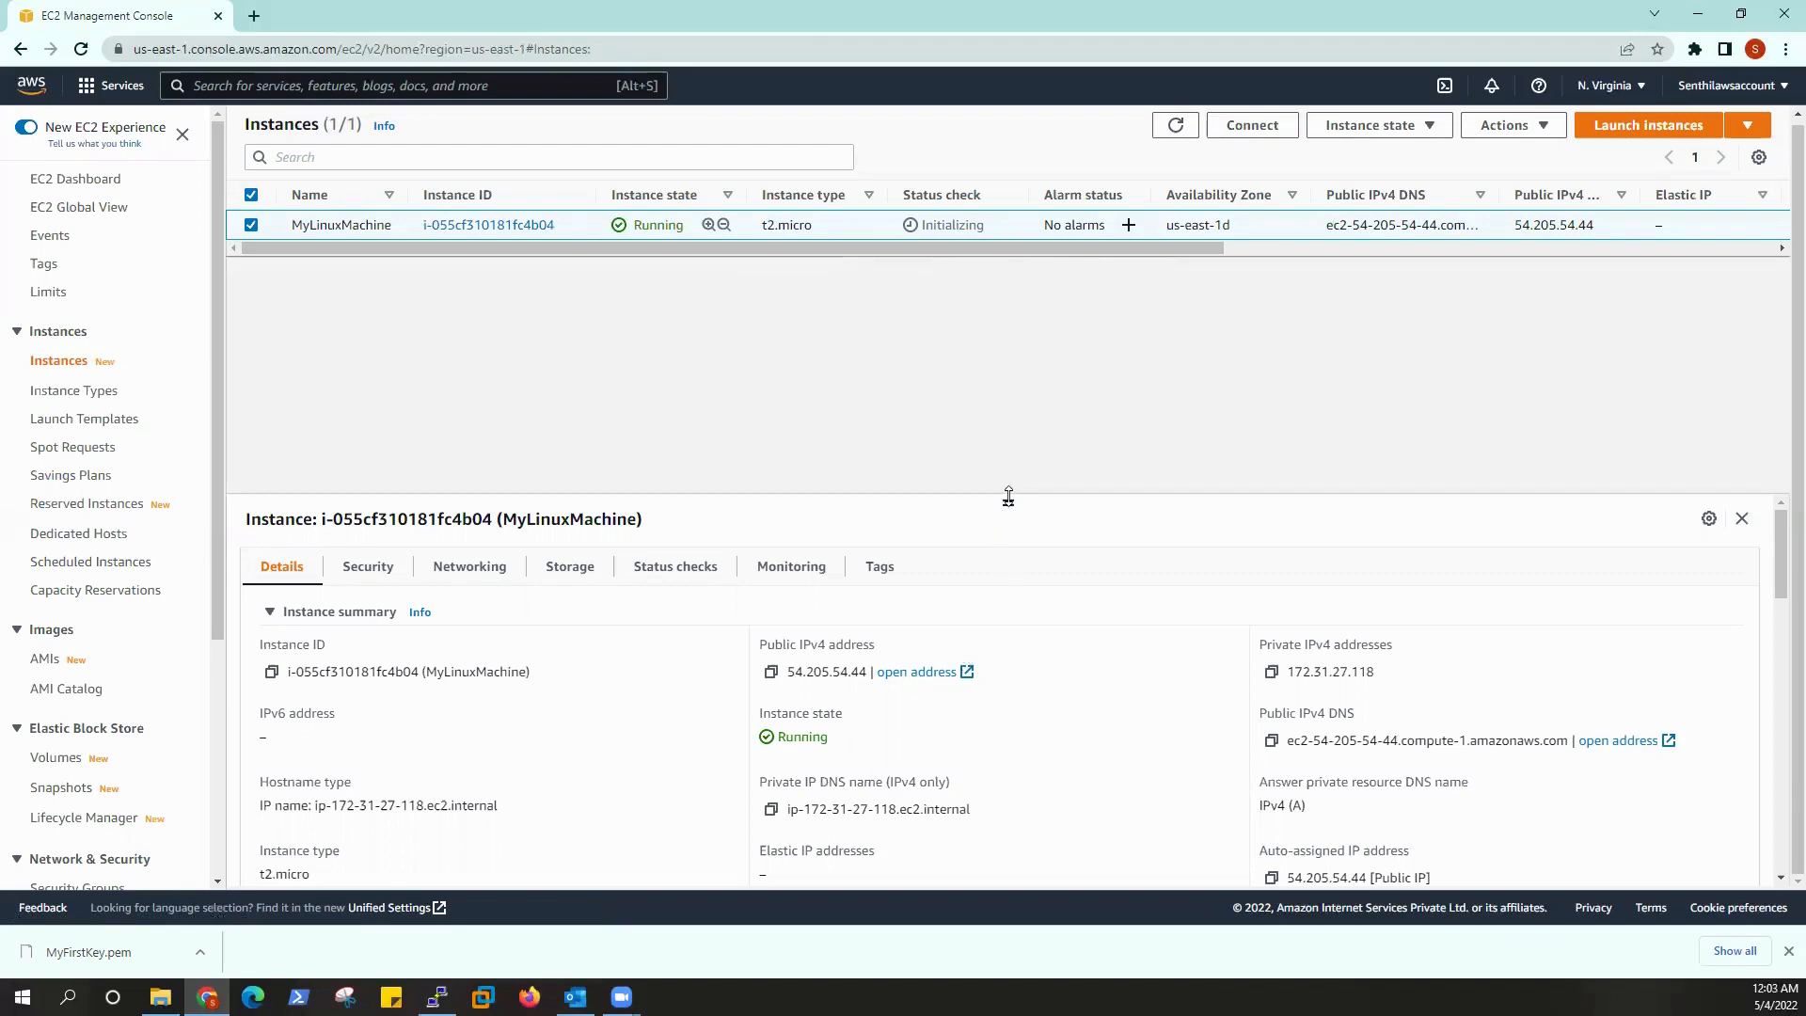
left_click_drag(1006, 499, 1005, 345)
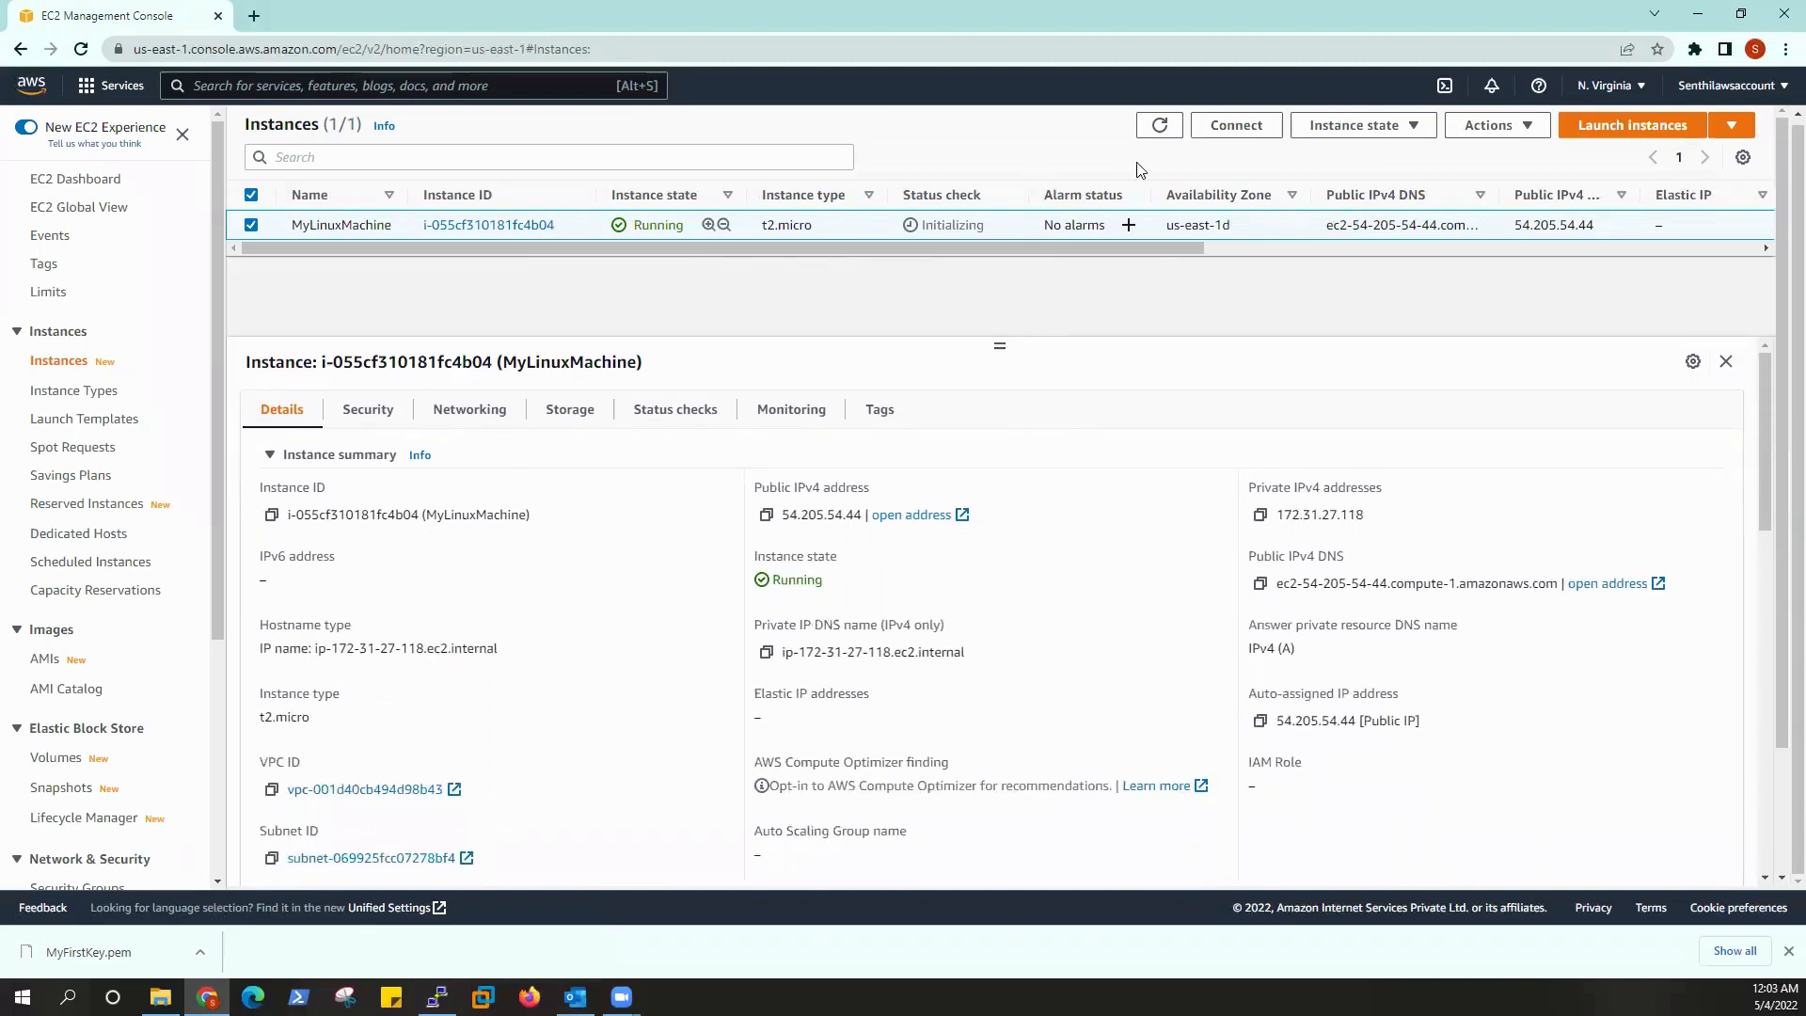
left_click(1159, 130)
- Examine the storage, status checks, monitoring graphs and tags of MyLinuxMachine
left_click(574, 411)
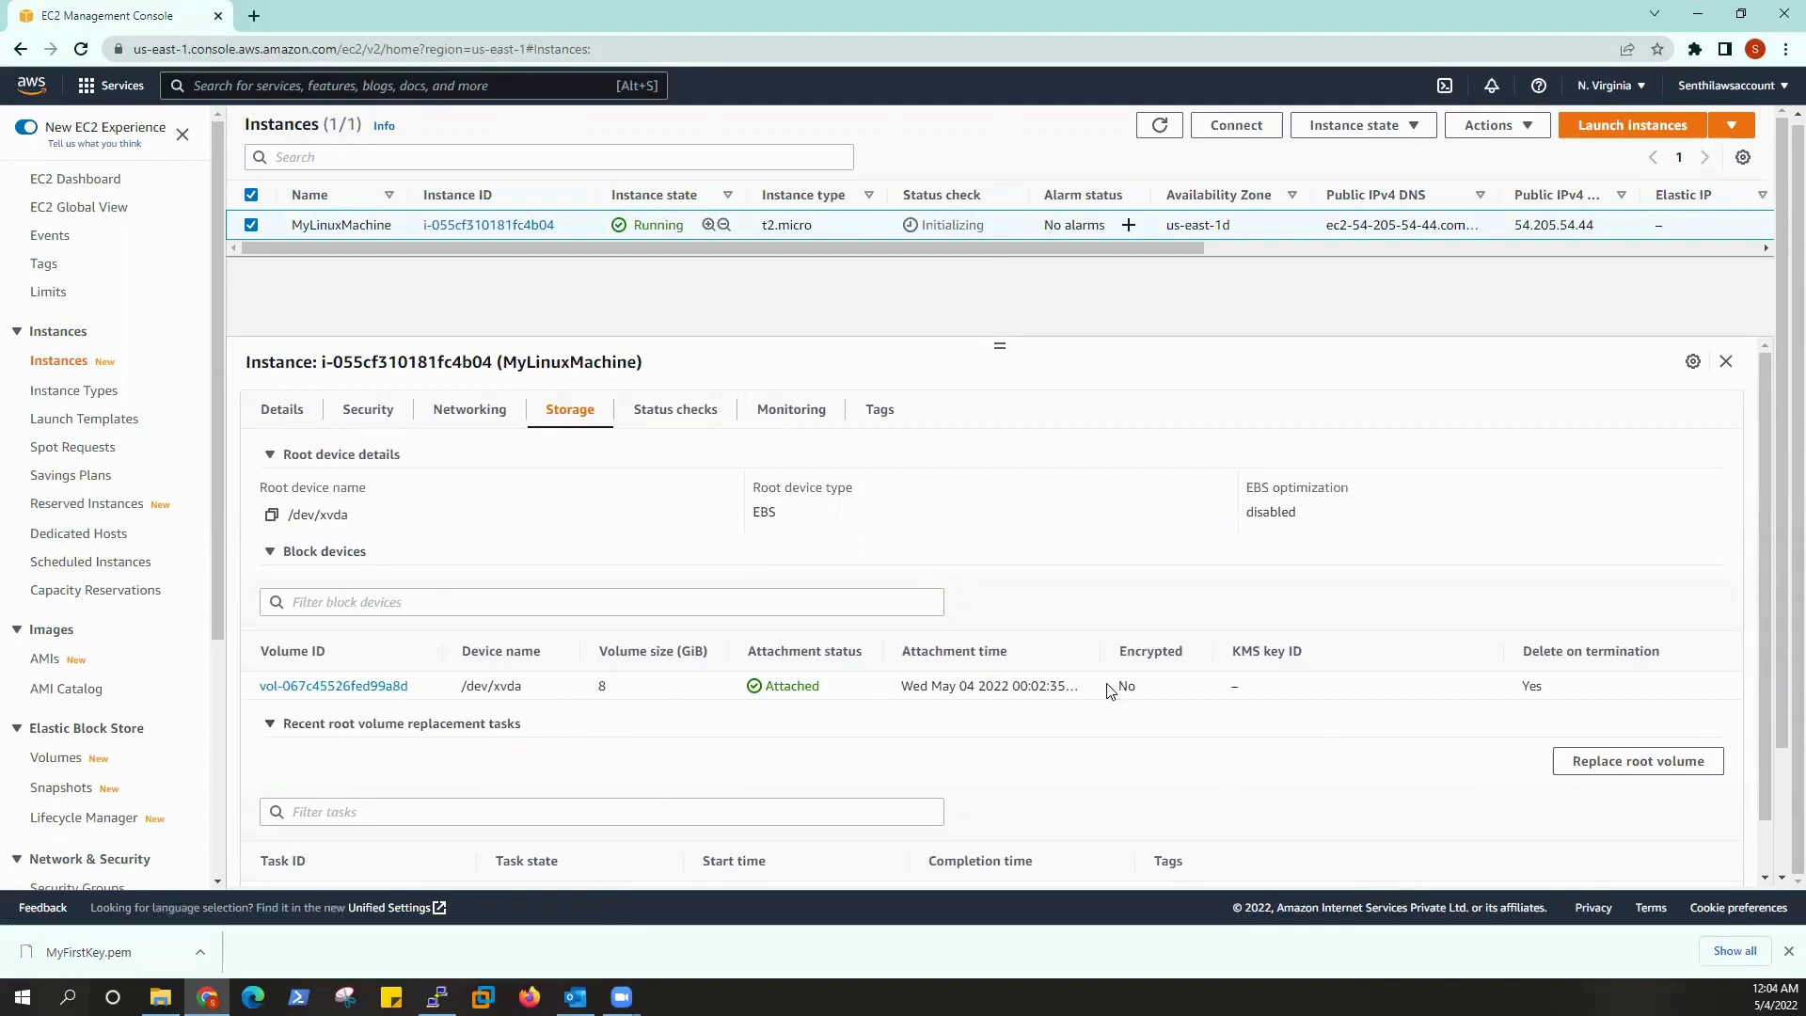
scroll(1135, 780, "down", 1)
scroll(1133, 778, "up", 1)
left_click(673, 417)
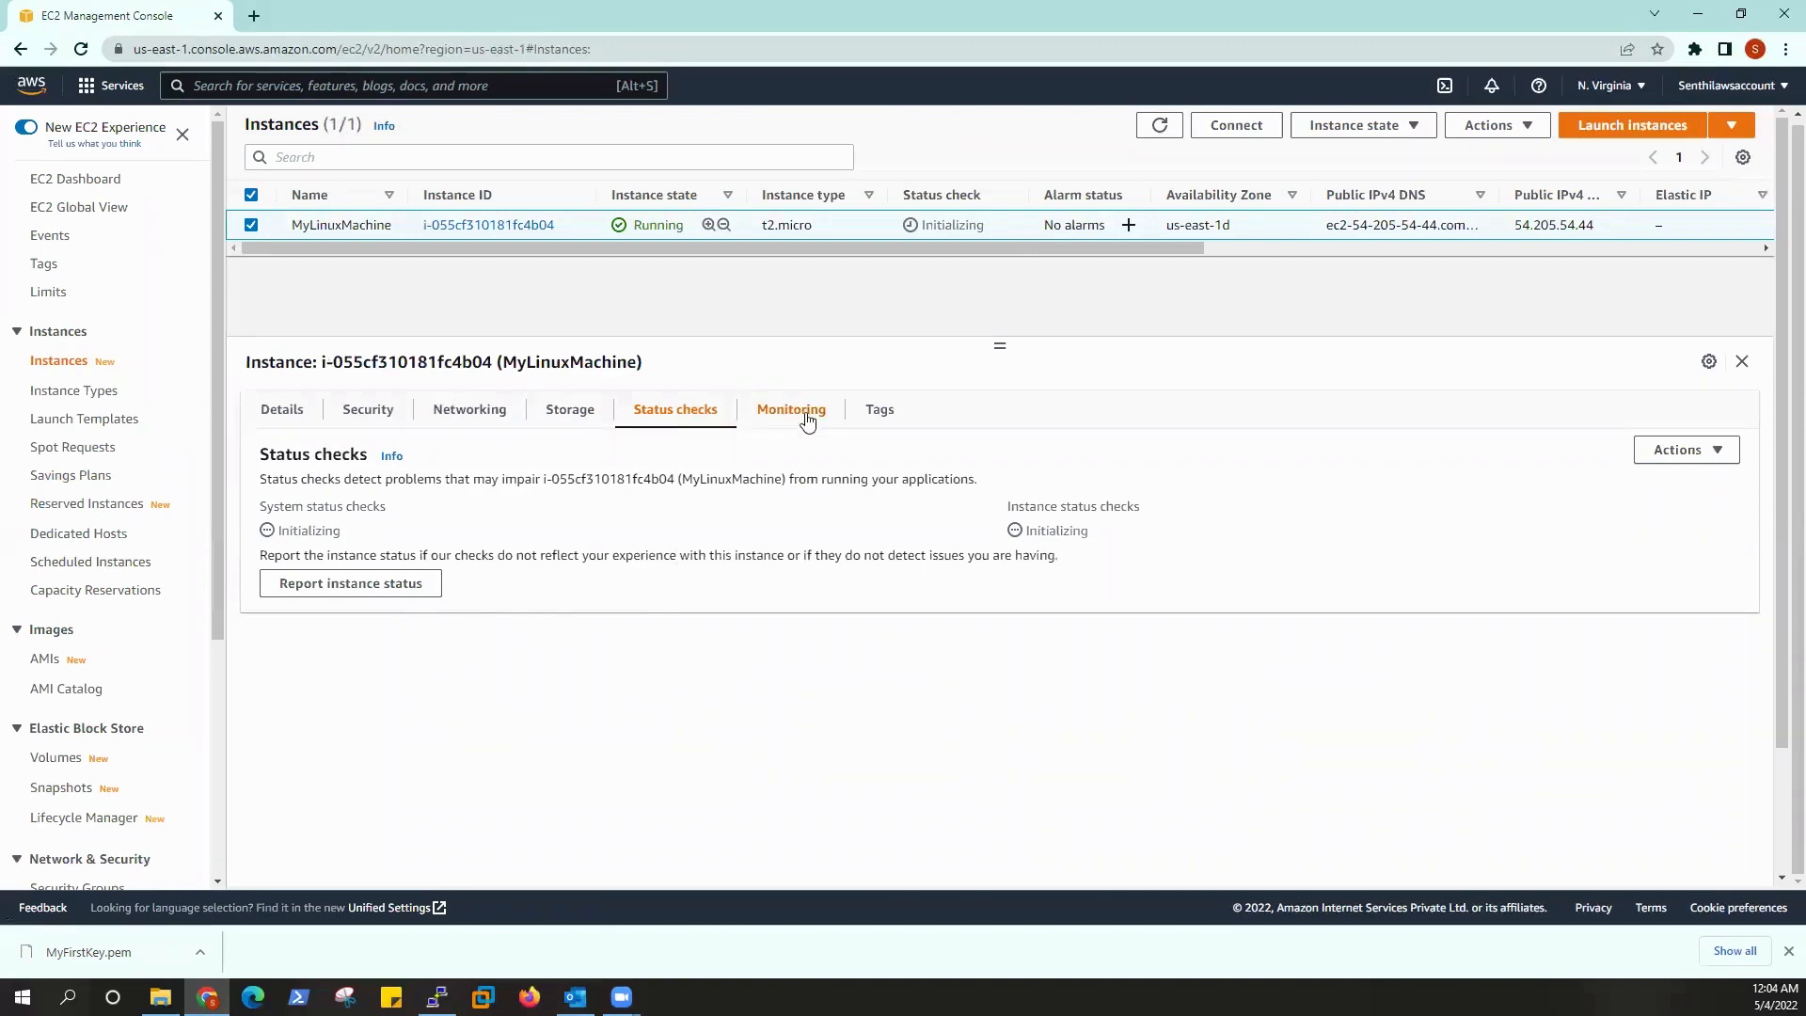
left_click(807, 421)
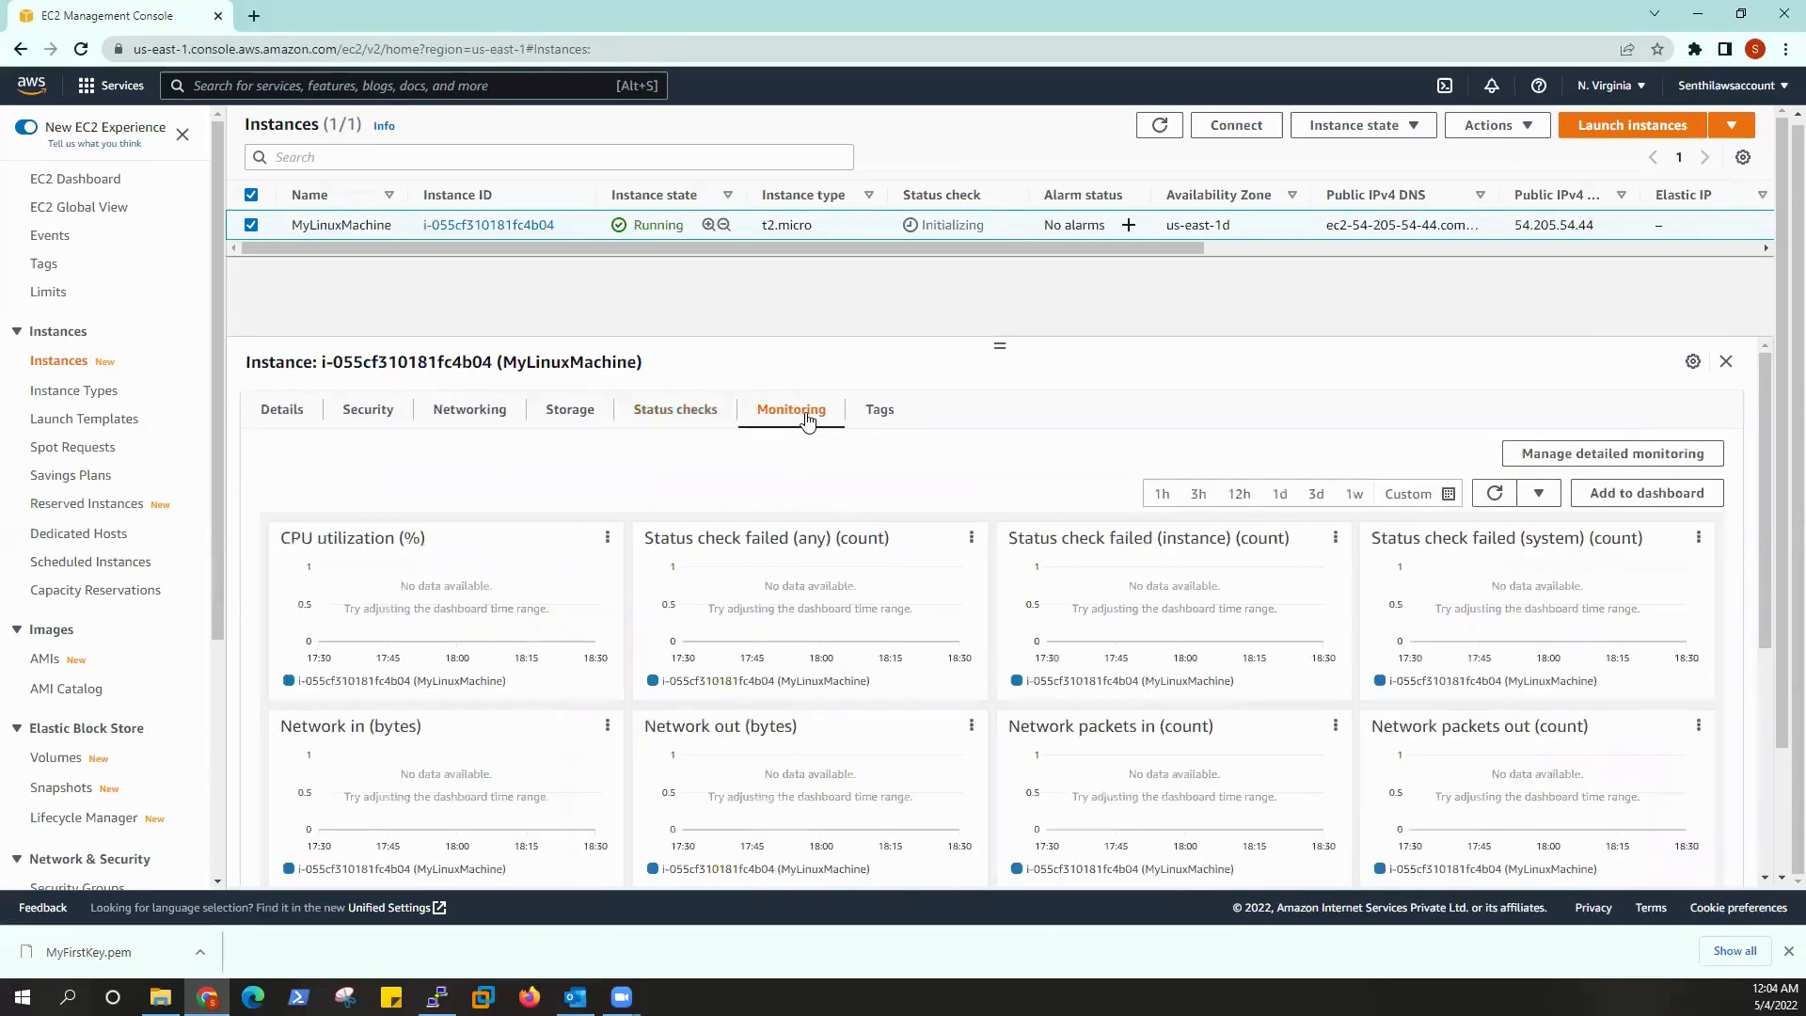
scroll(1003, 769, "down", 3)
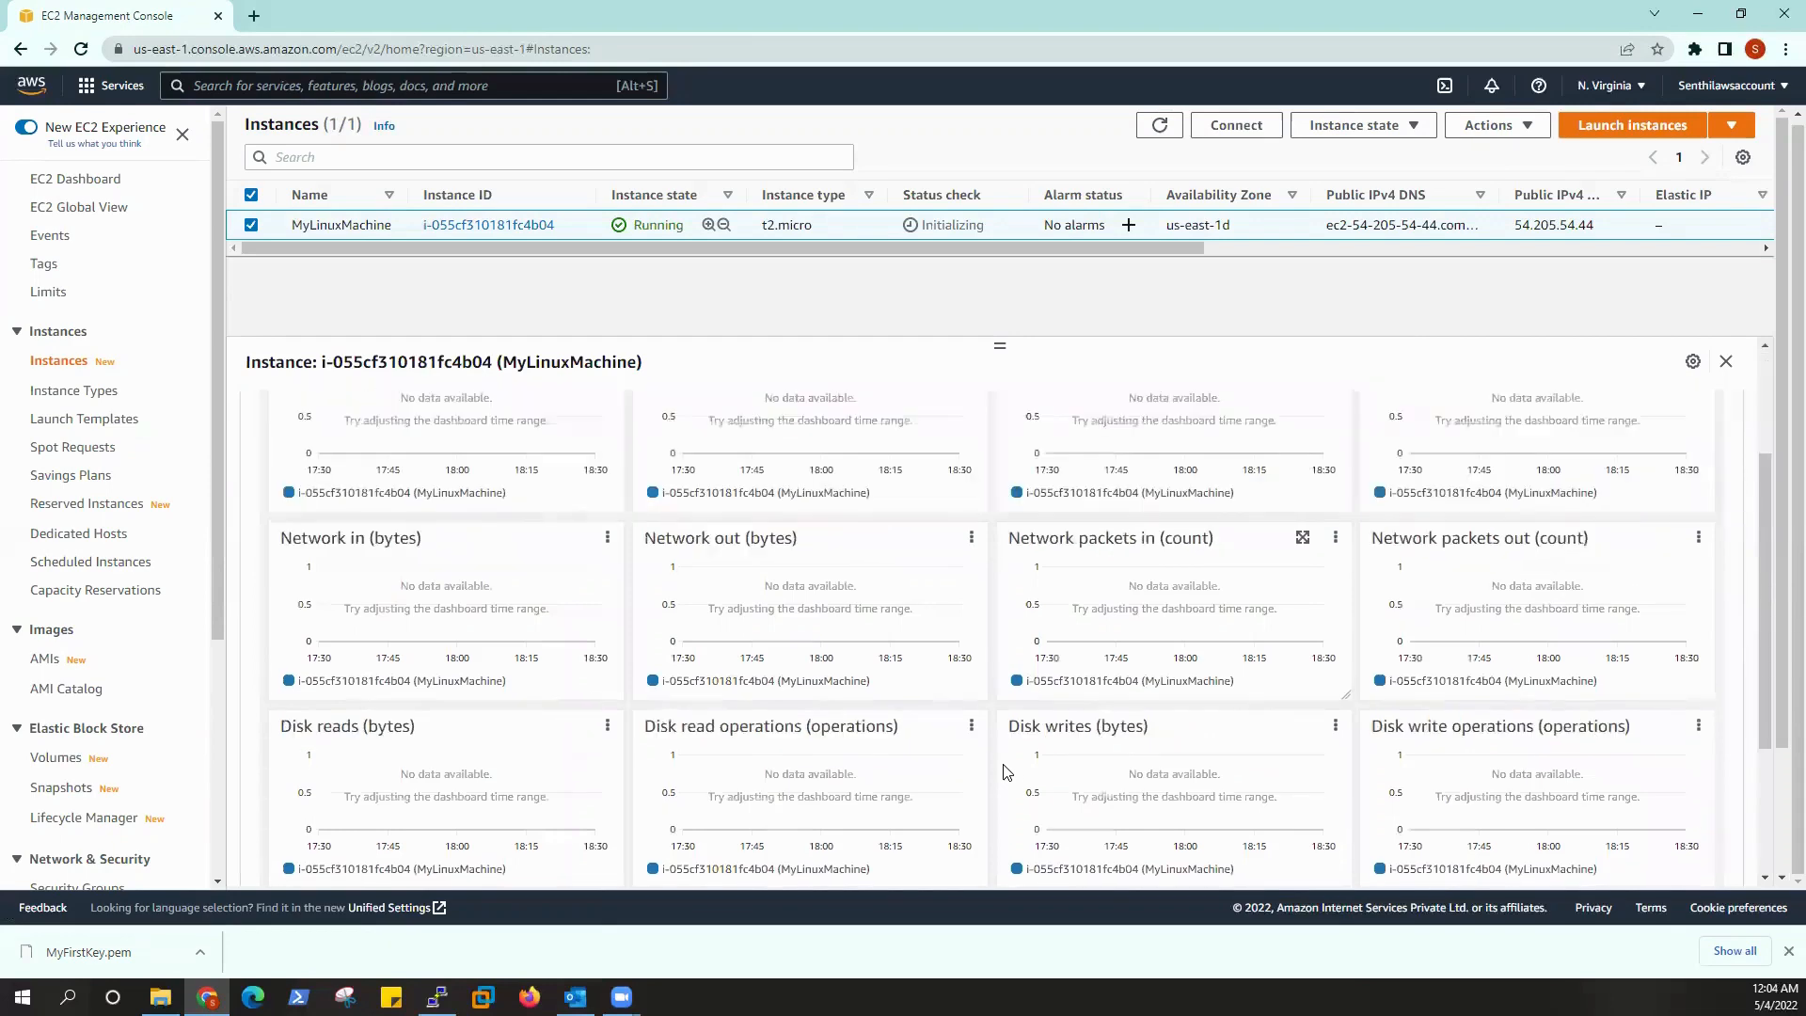
scroll(1003, 769, "down", 2)
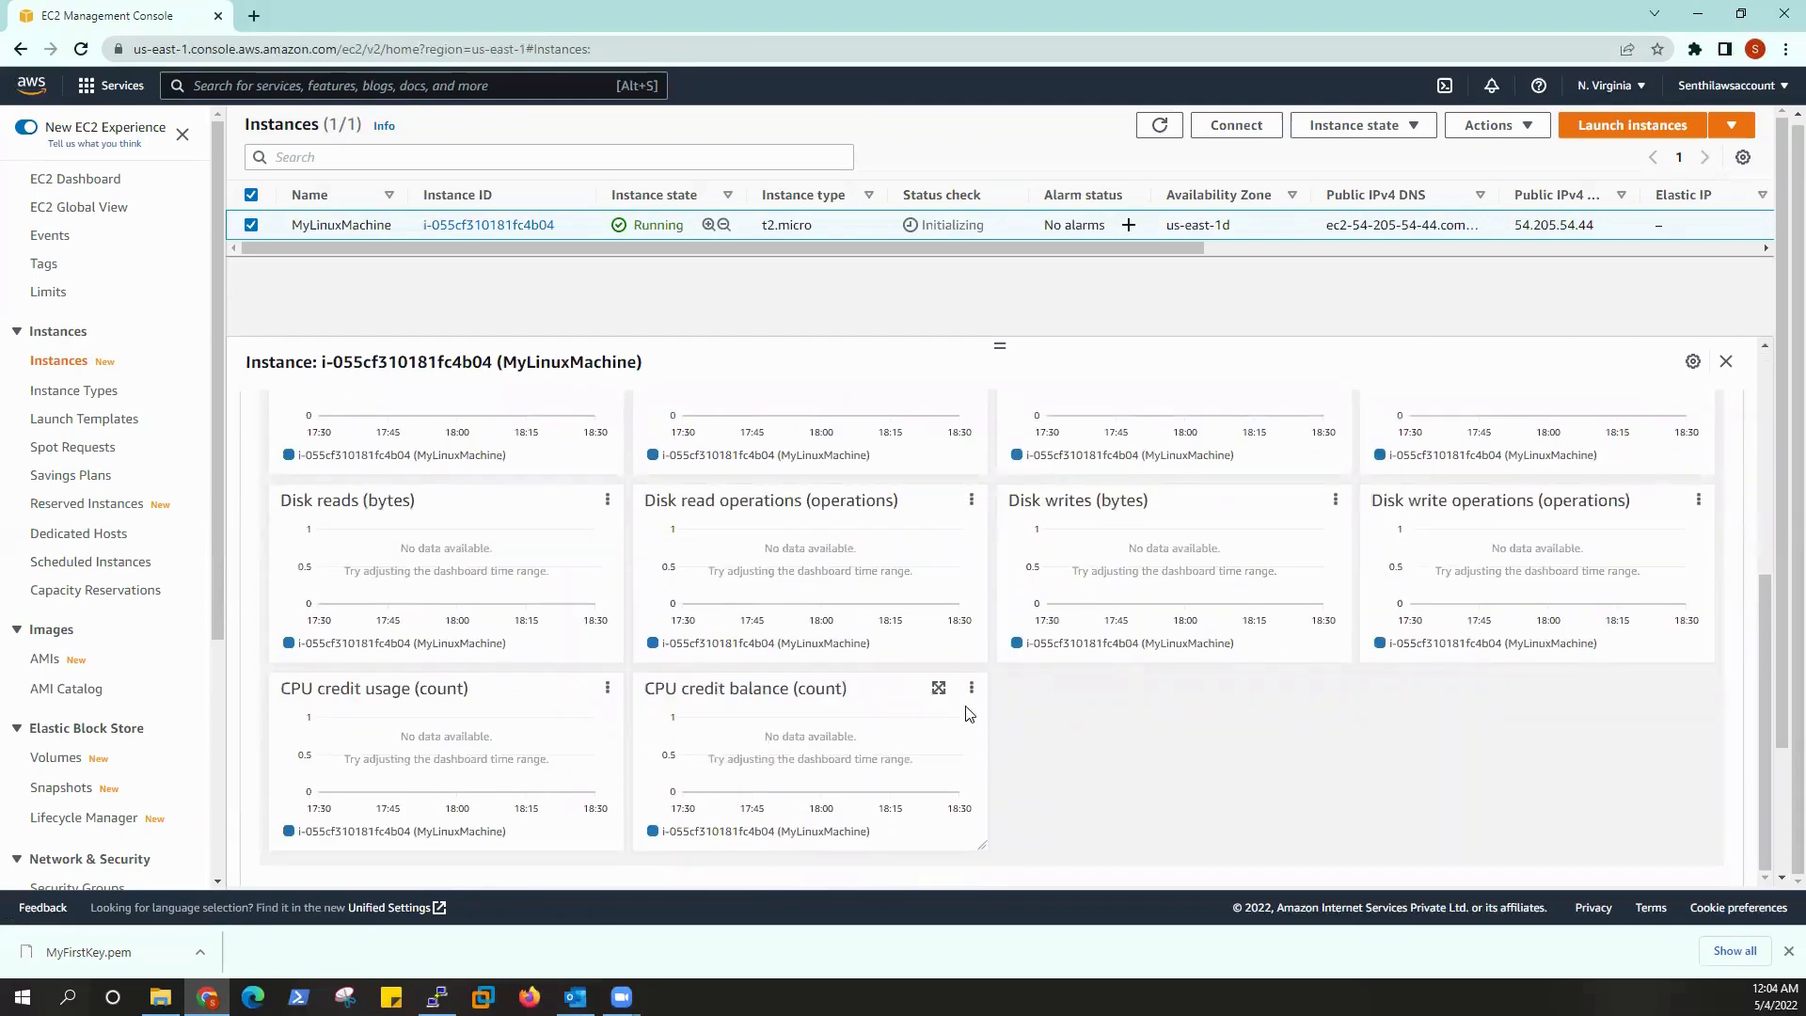
scroll(980, 625, "up", 5)
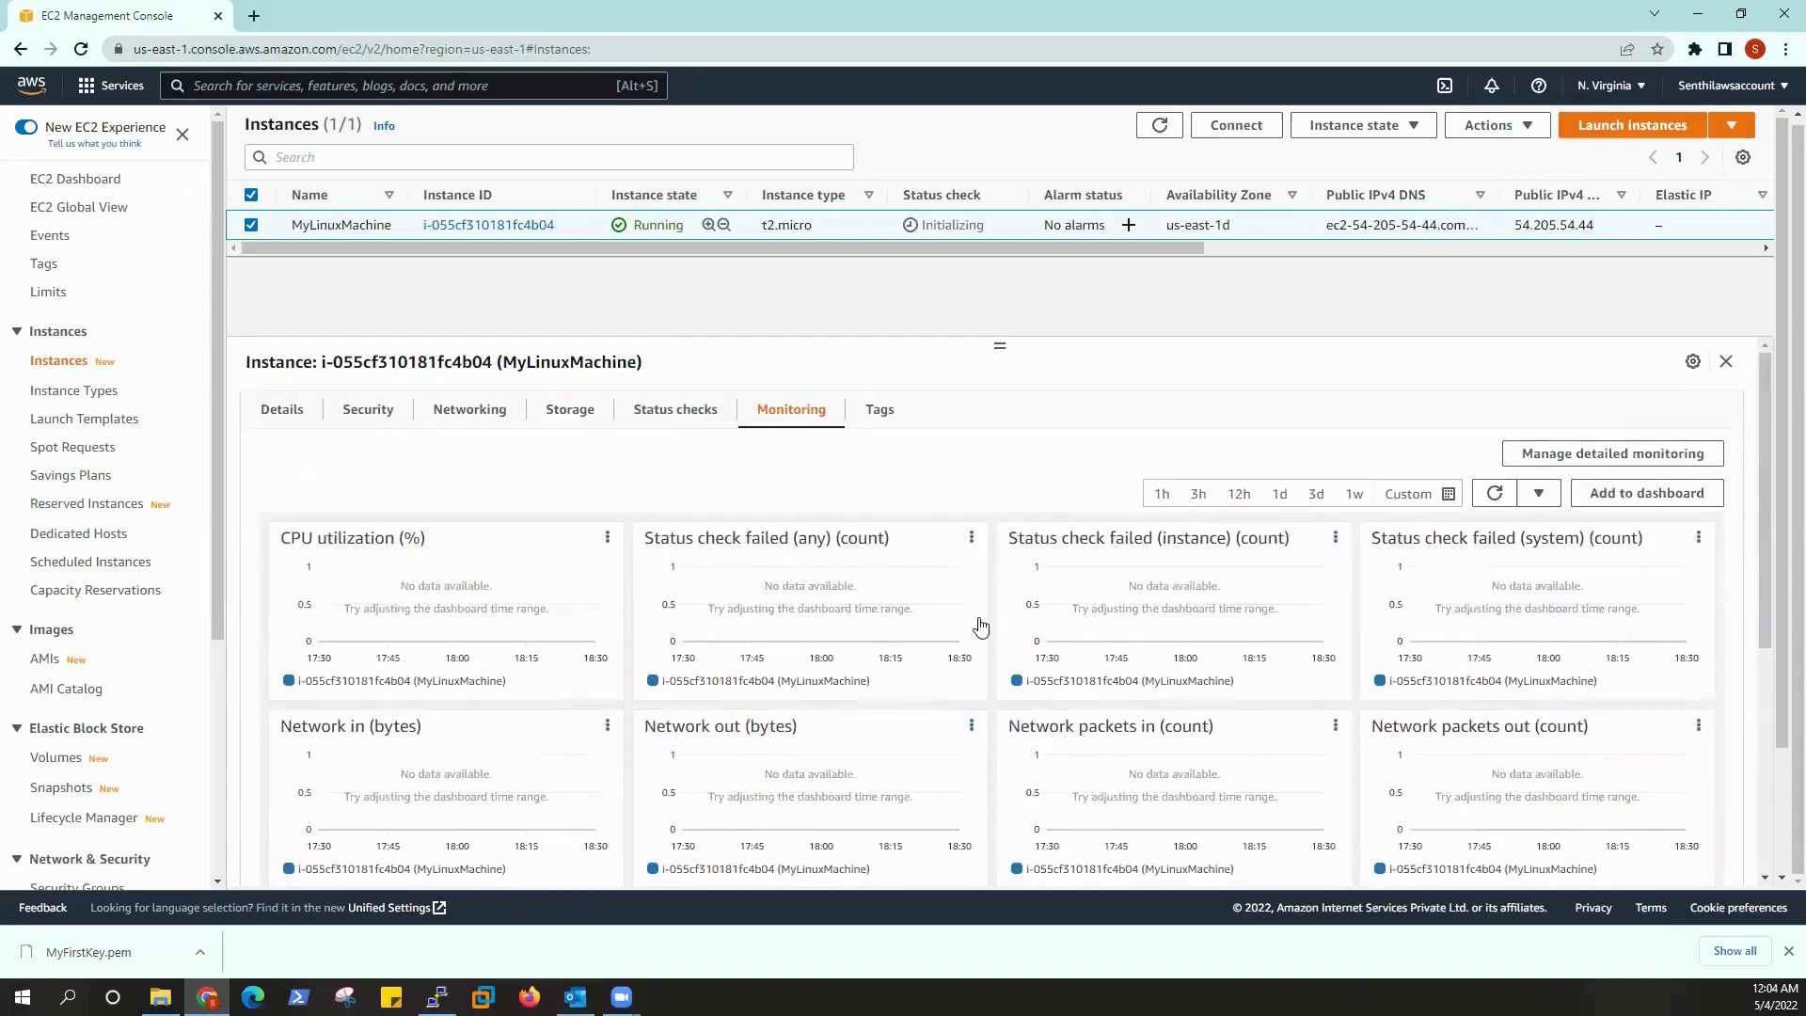
left_click(892, 418)
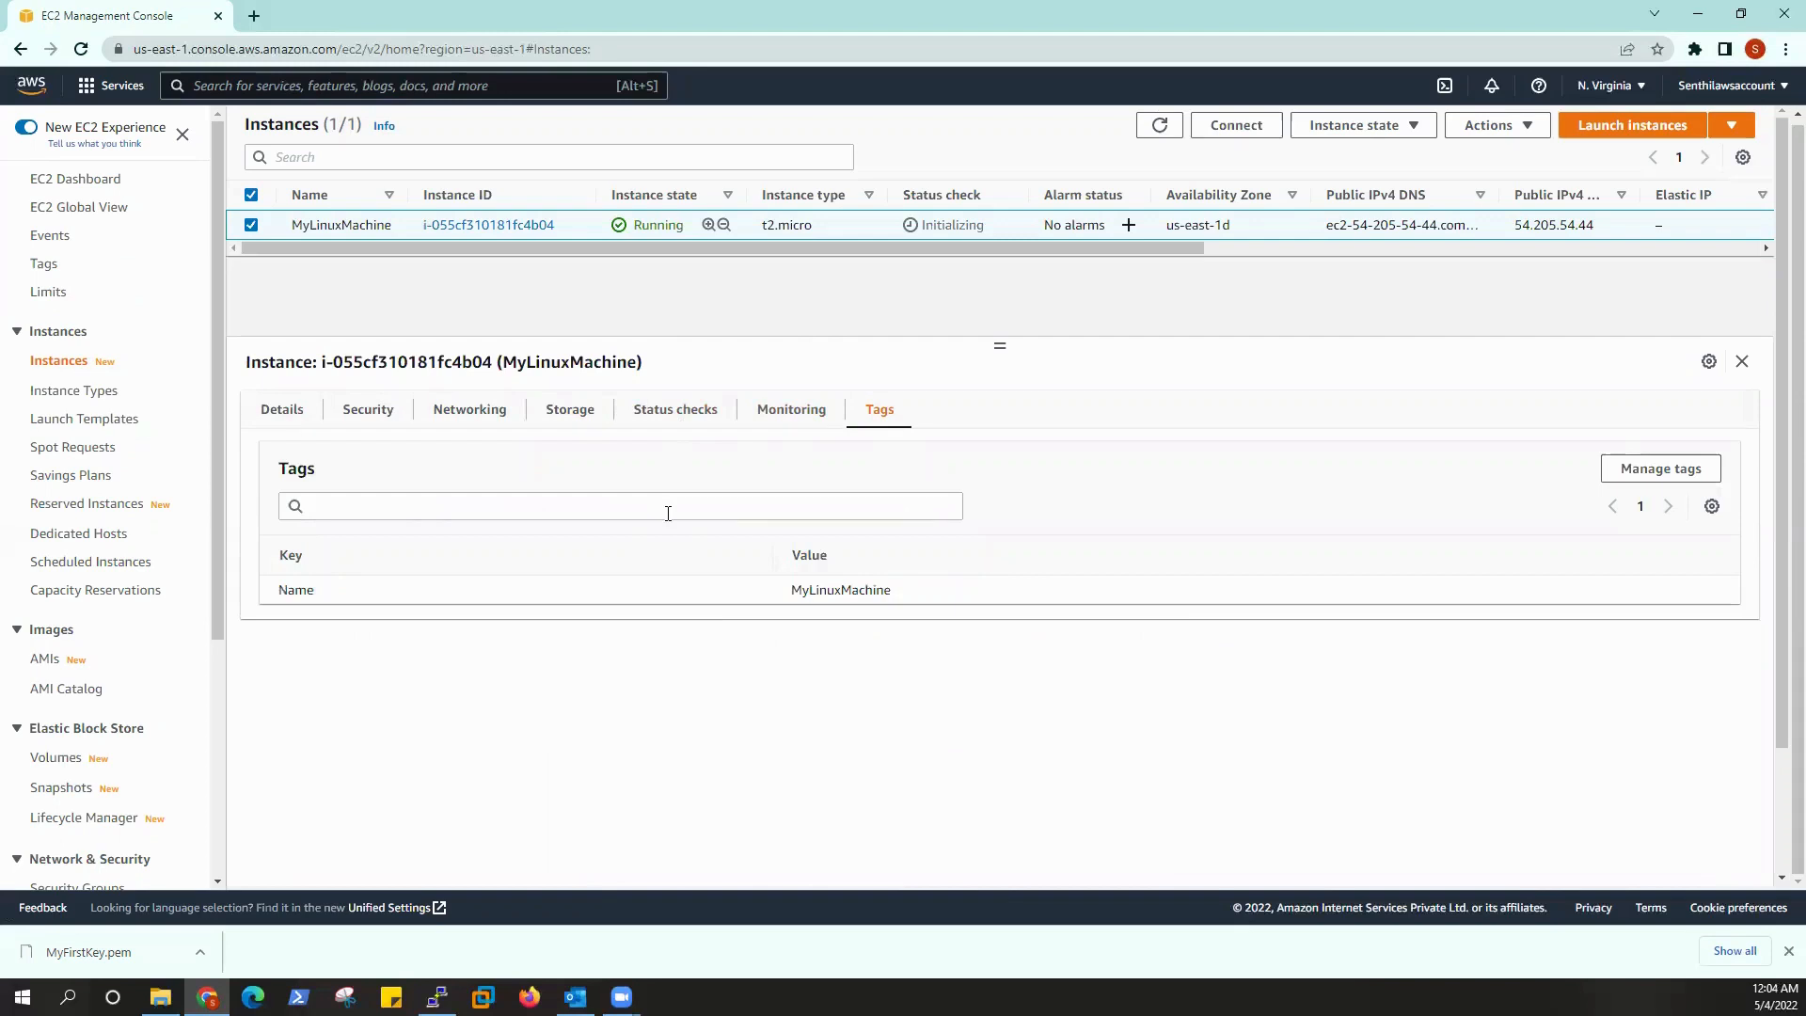
- Examine the inbound and outbound security rules of MyLinuxMachine, and return to its general details
left_click(381, 418)
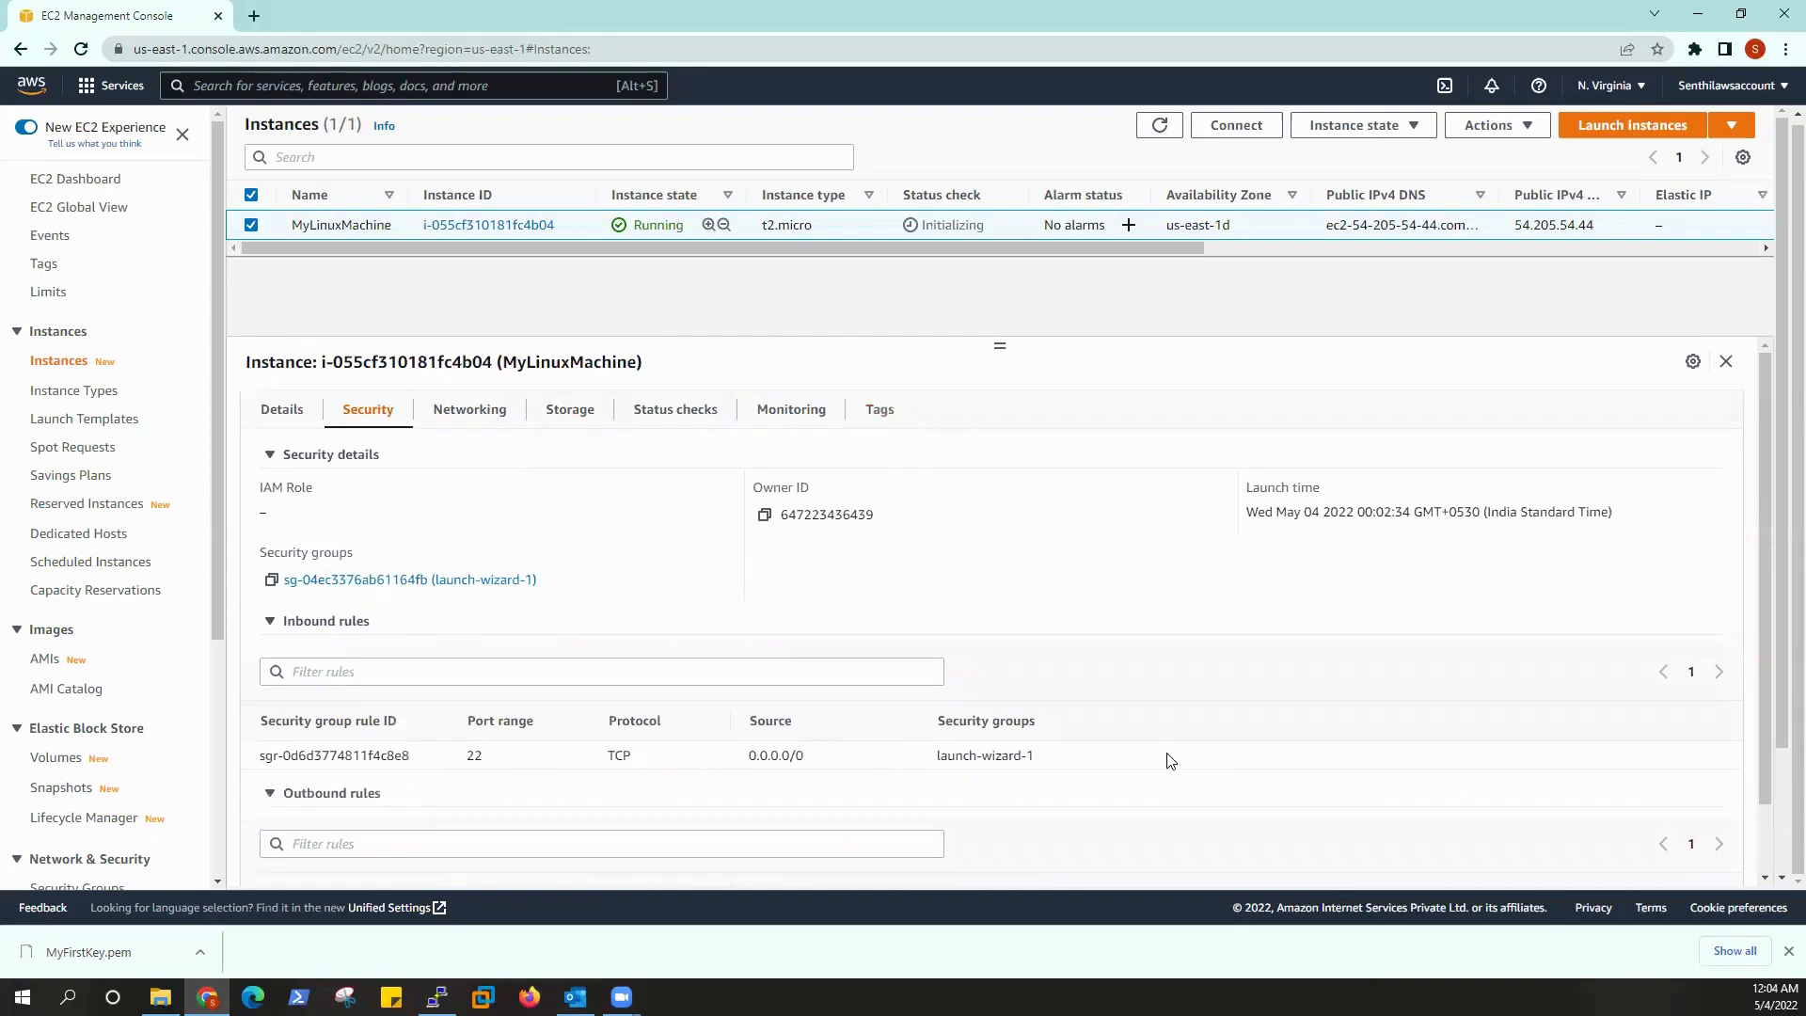
scroll(1170, 760, "down", 1)
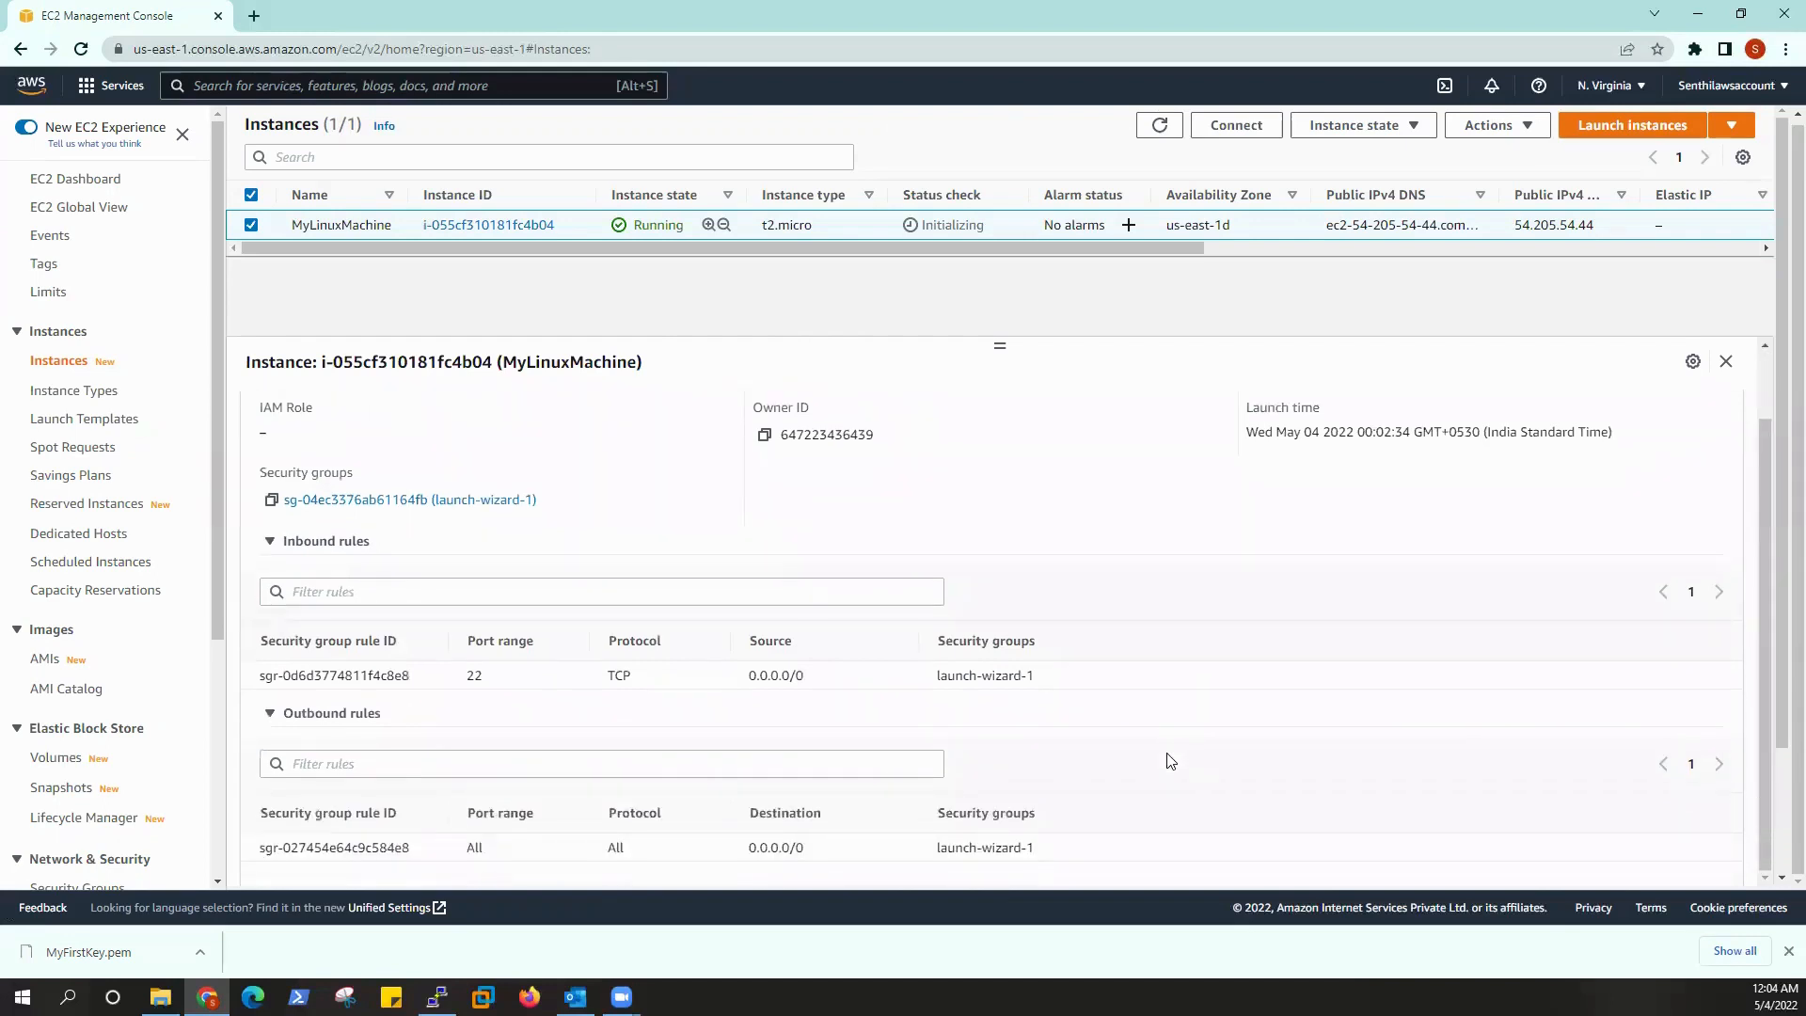
scroll(1169, 760, "up", 1)
scroll(1169, 760, "down", 1)
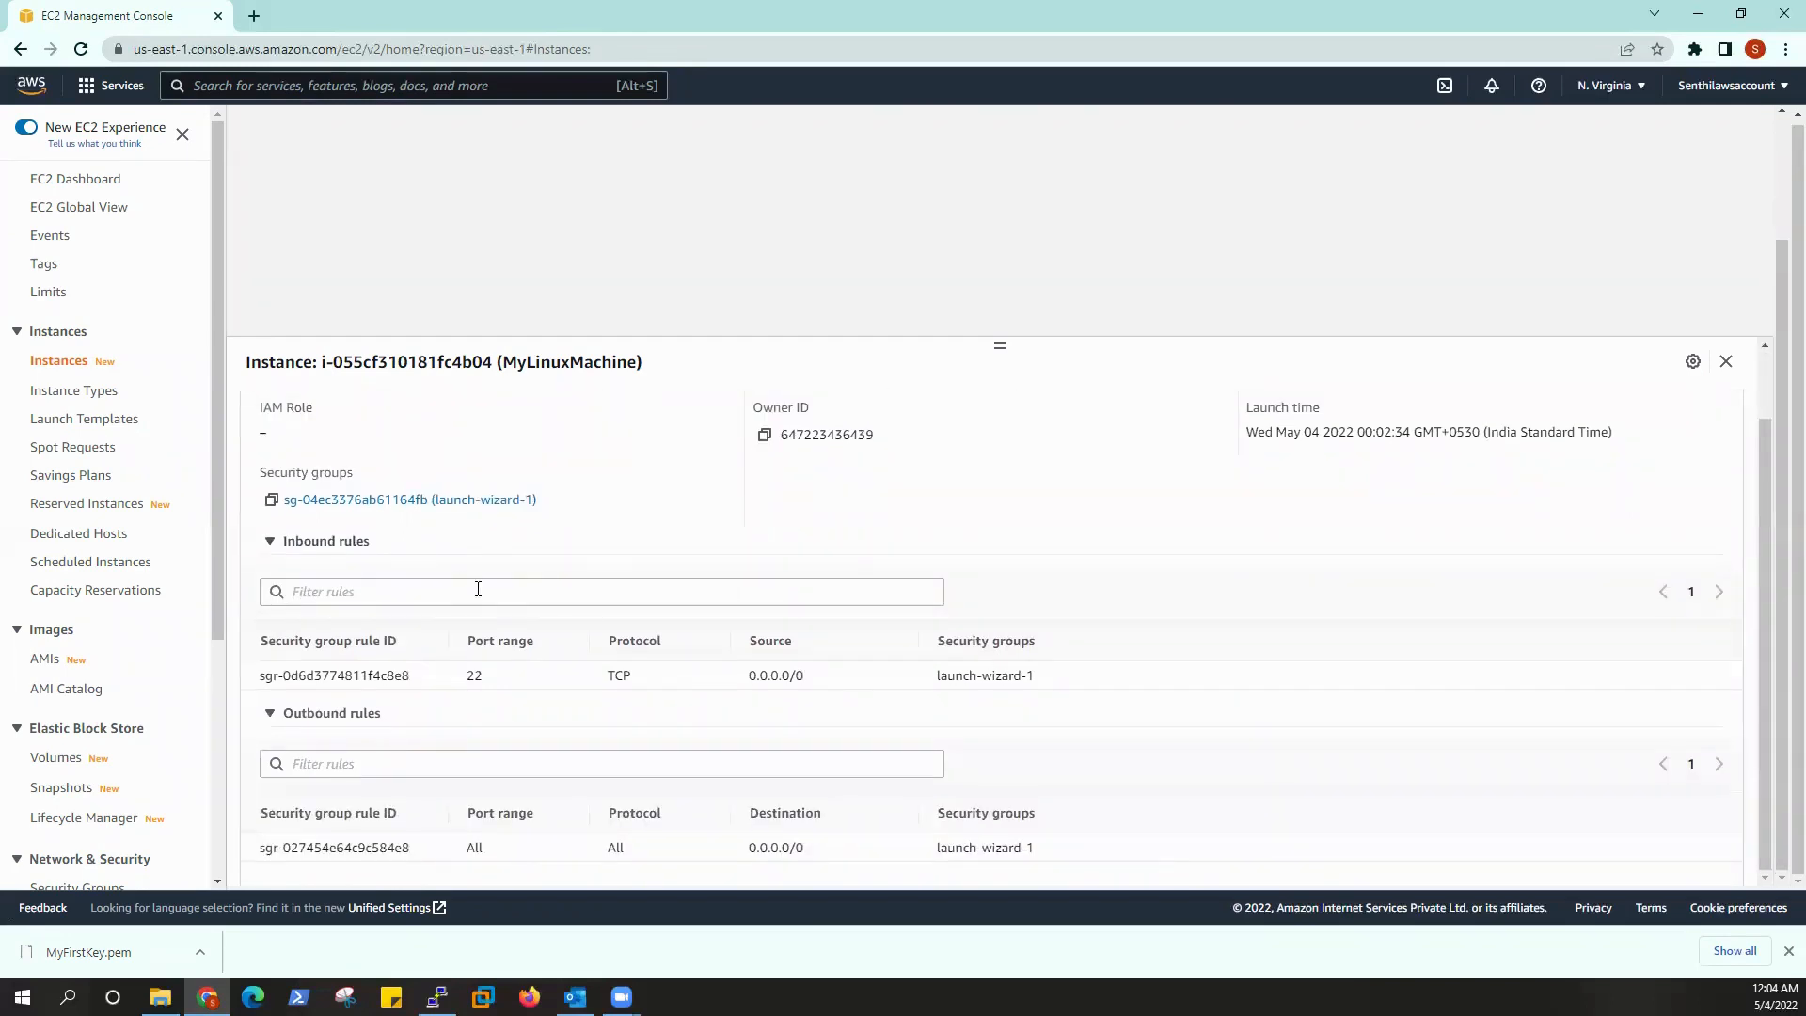
scroll(831, 596, "up", 1)
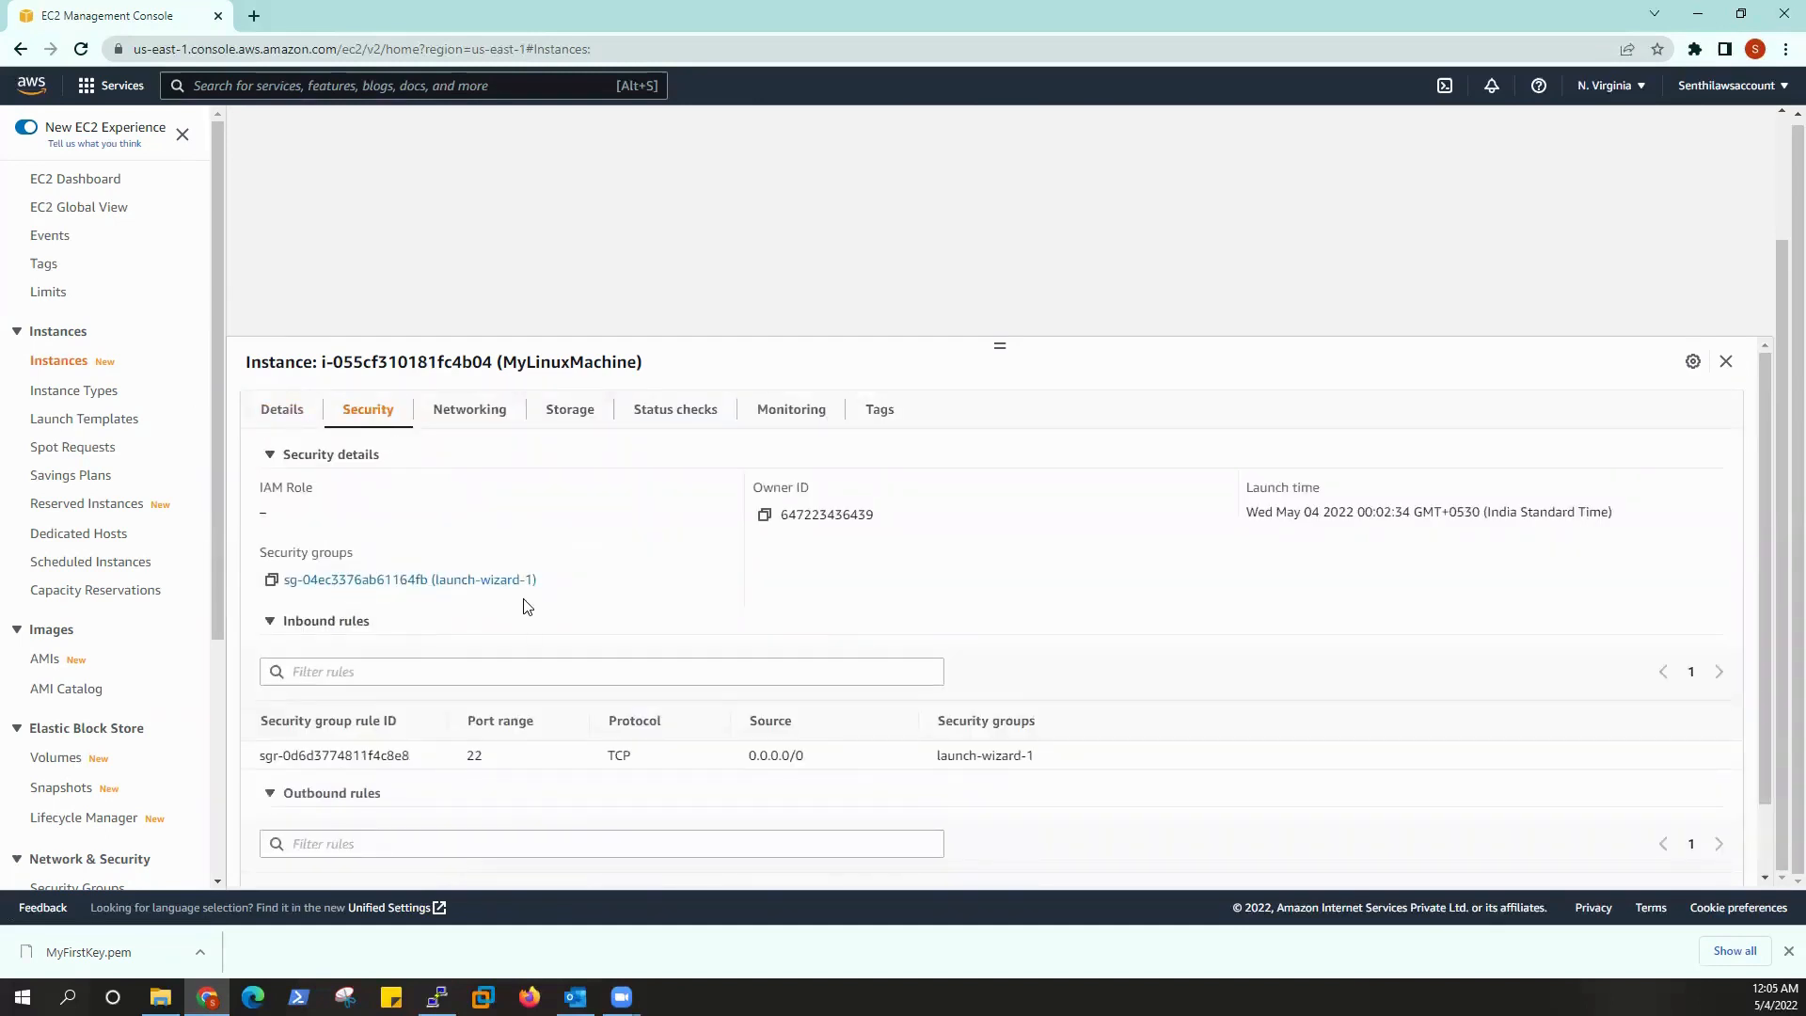
left_click(283, 409)
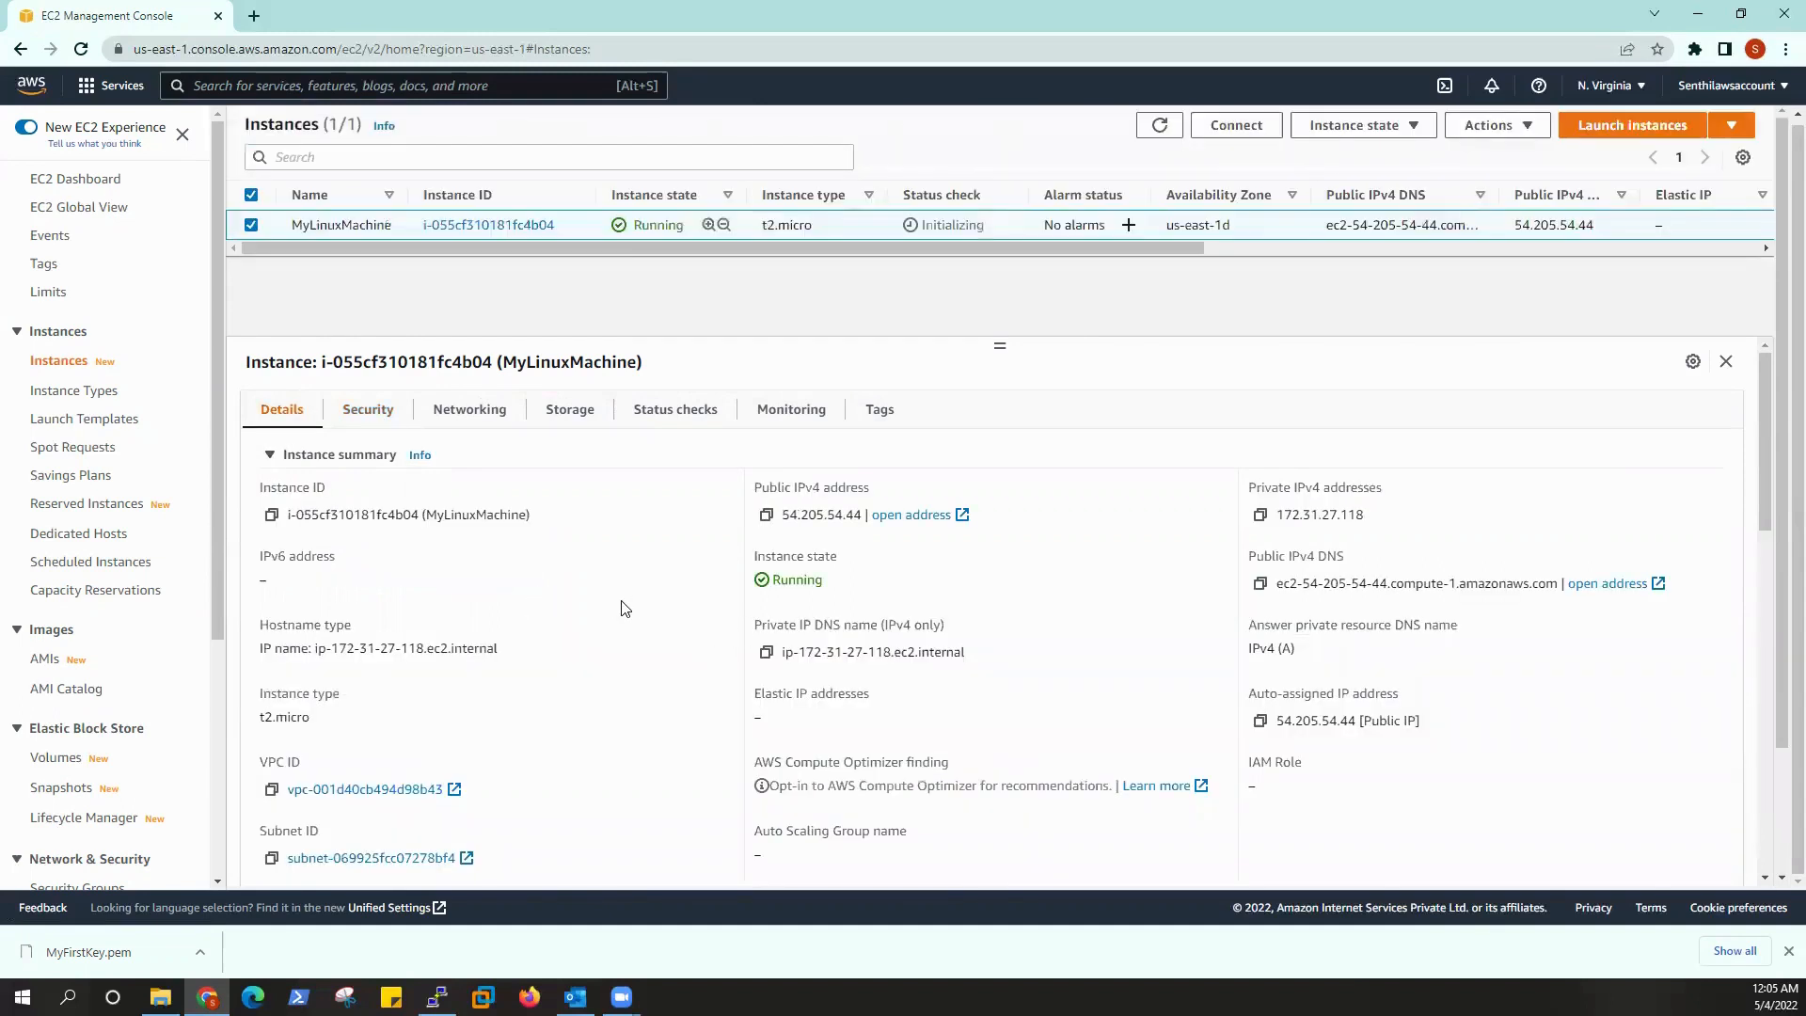
- Check the status check result of MyLinuxMachine in the list, keeping the instance selected
left_click(950, 226)
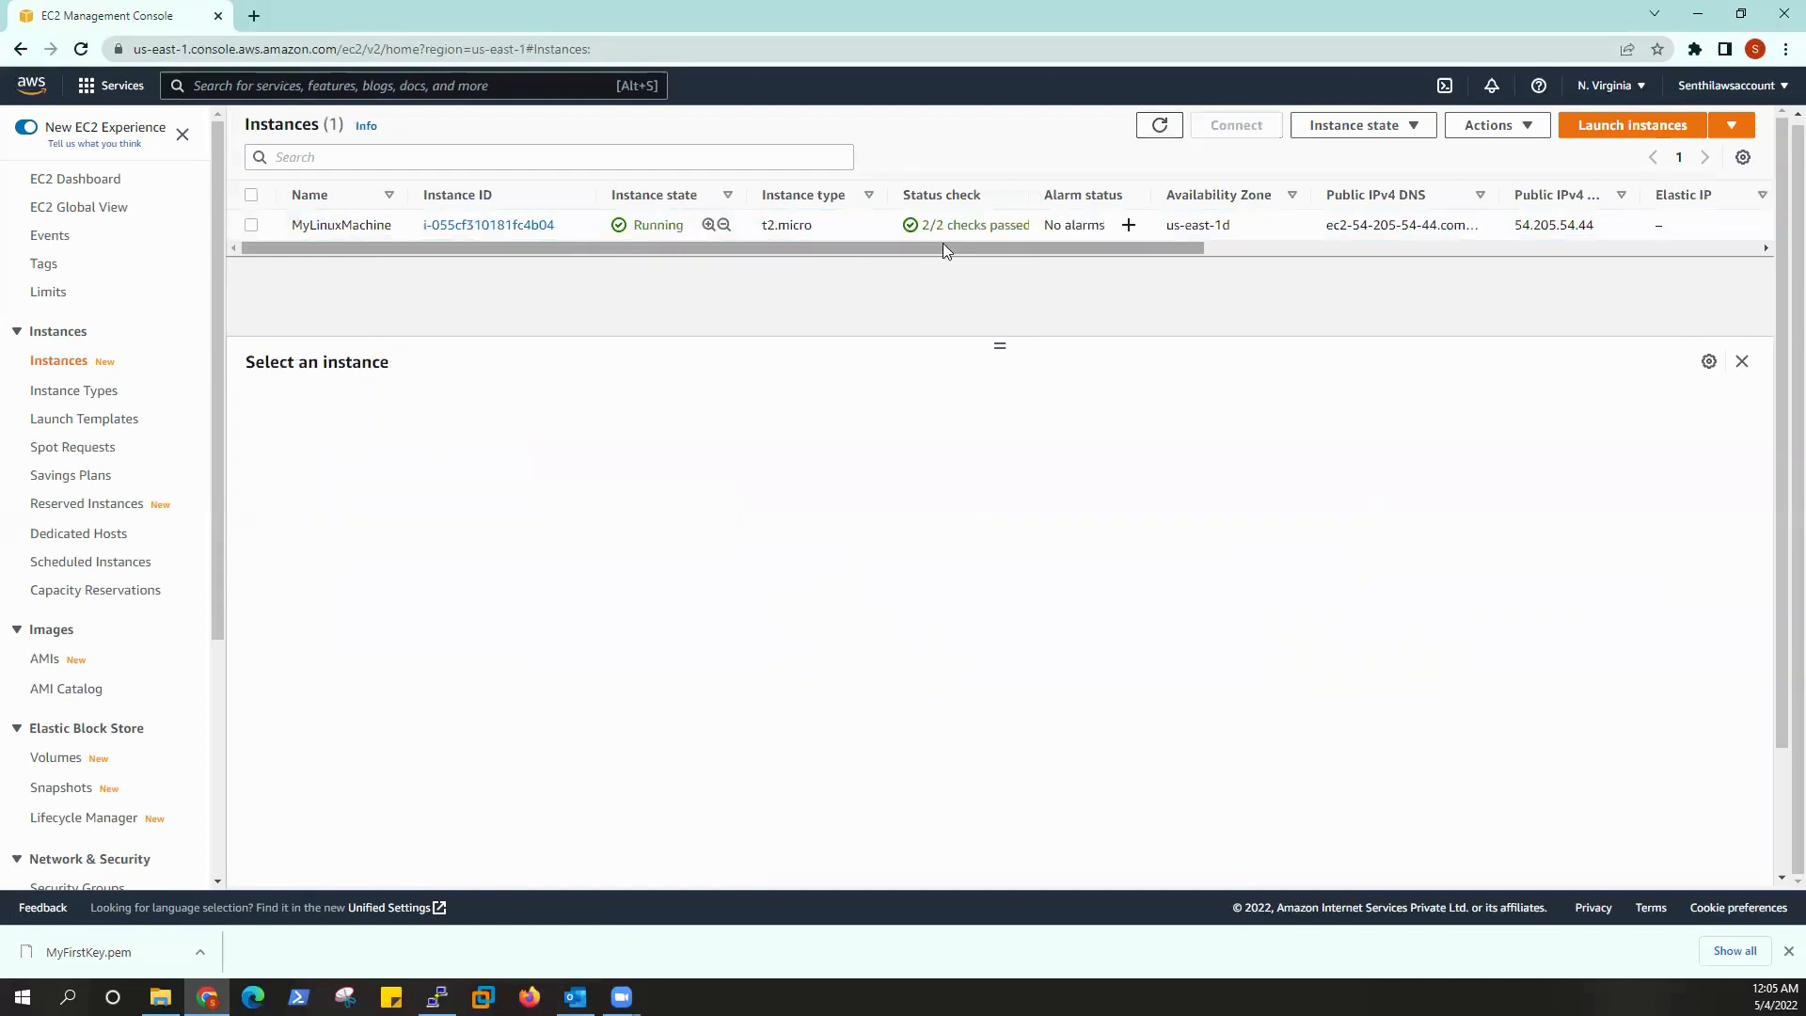
left_click_drag(937, 246, 866, 247)
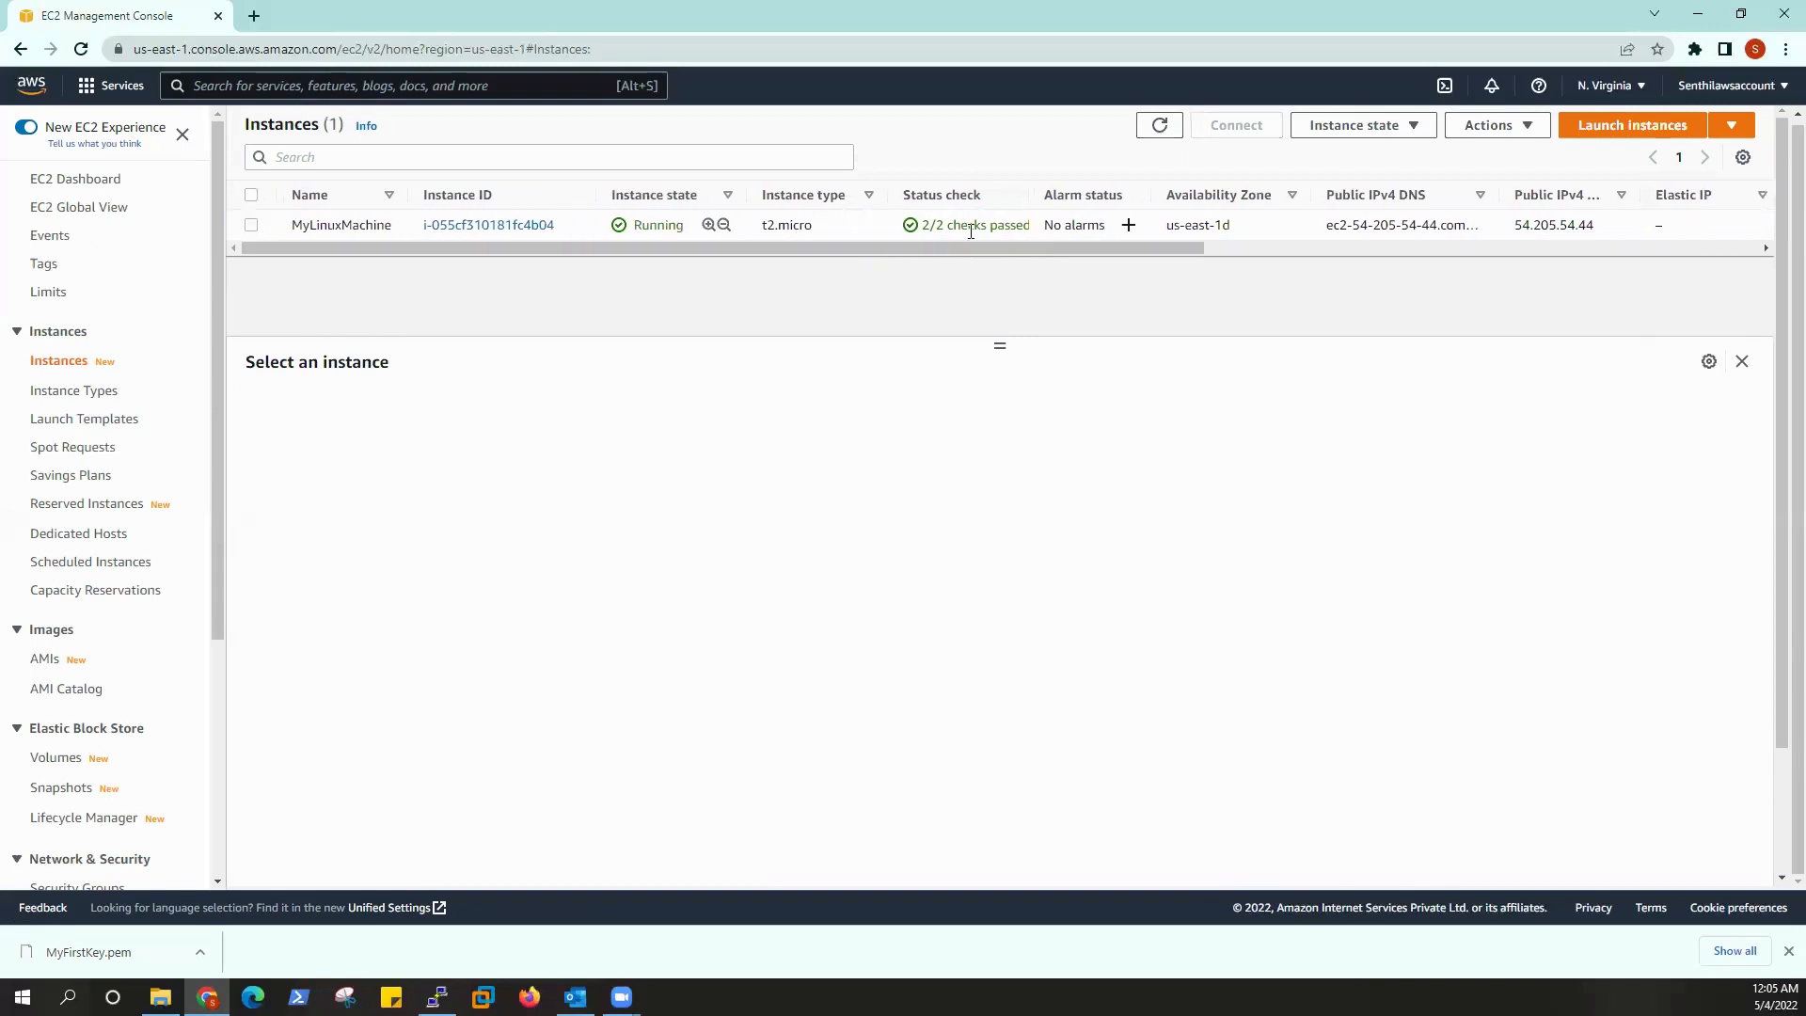
left_click(865, 230)
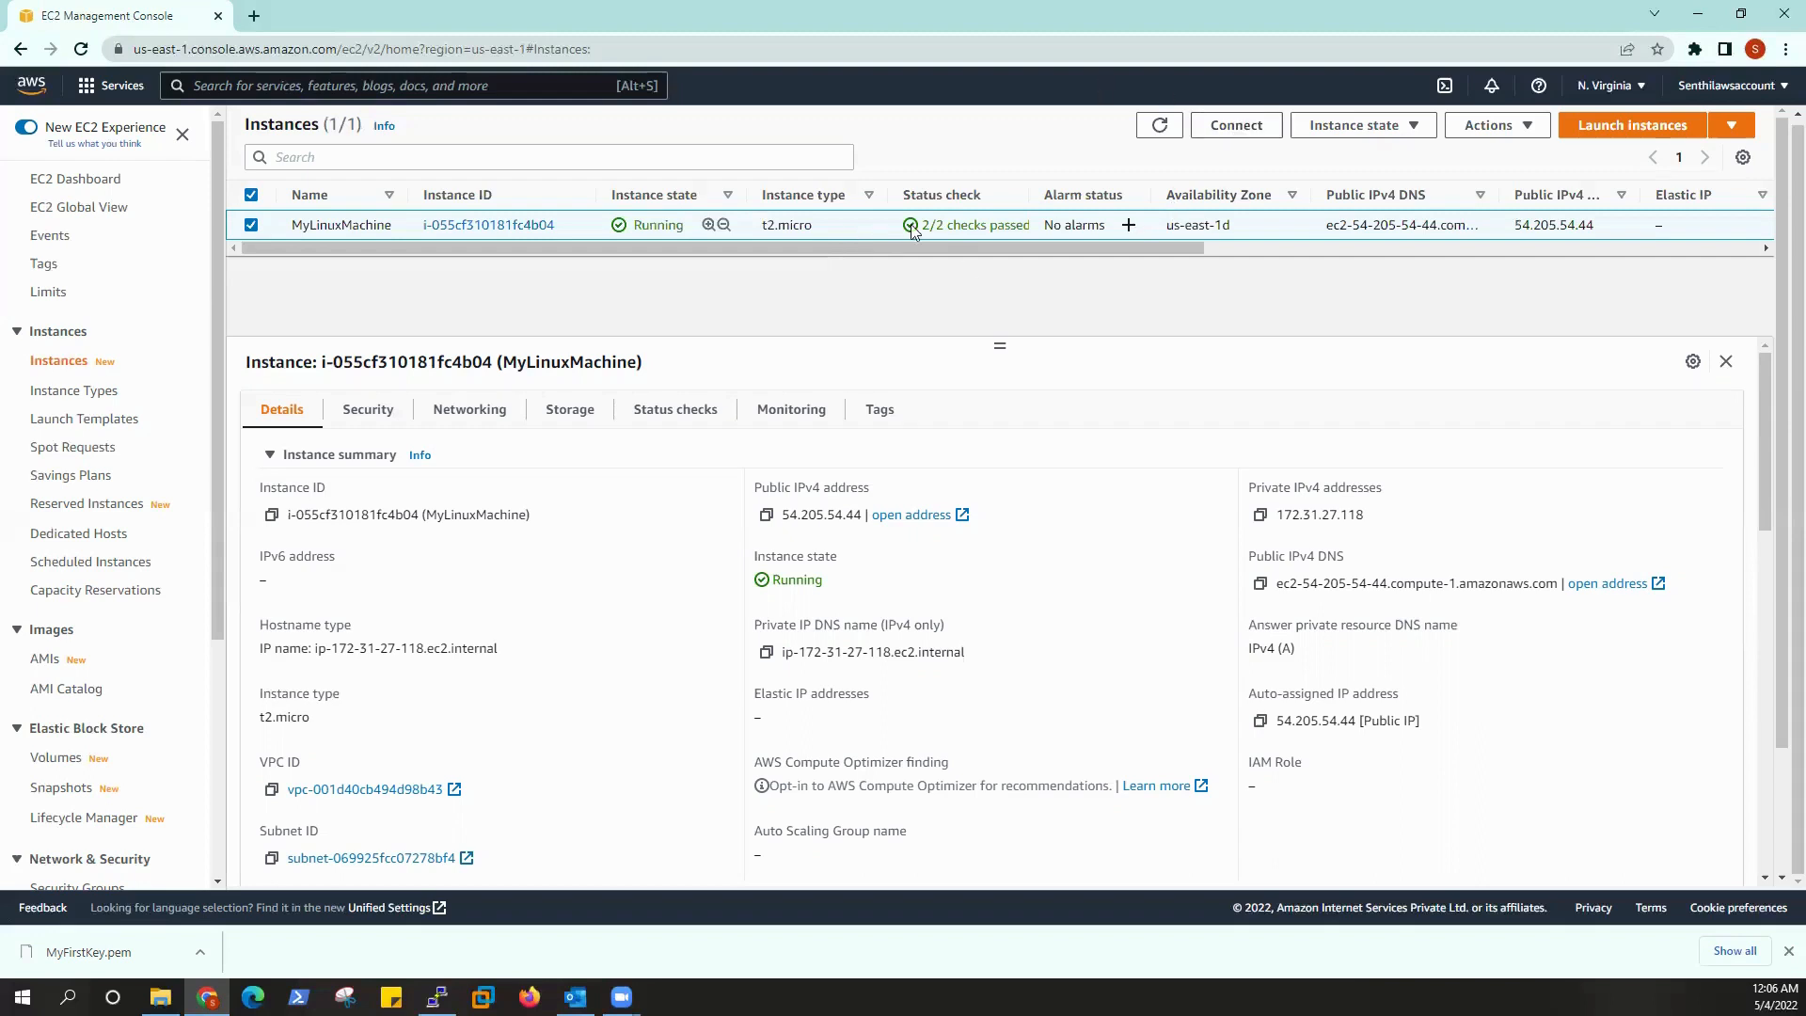
- Compare the available connection methods for MyLinuxMachine, and connect through EC2 Instance Connect as ec2-user
left_click(1236, 126)
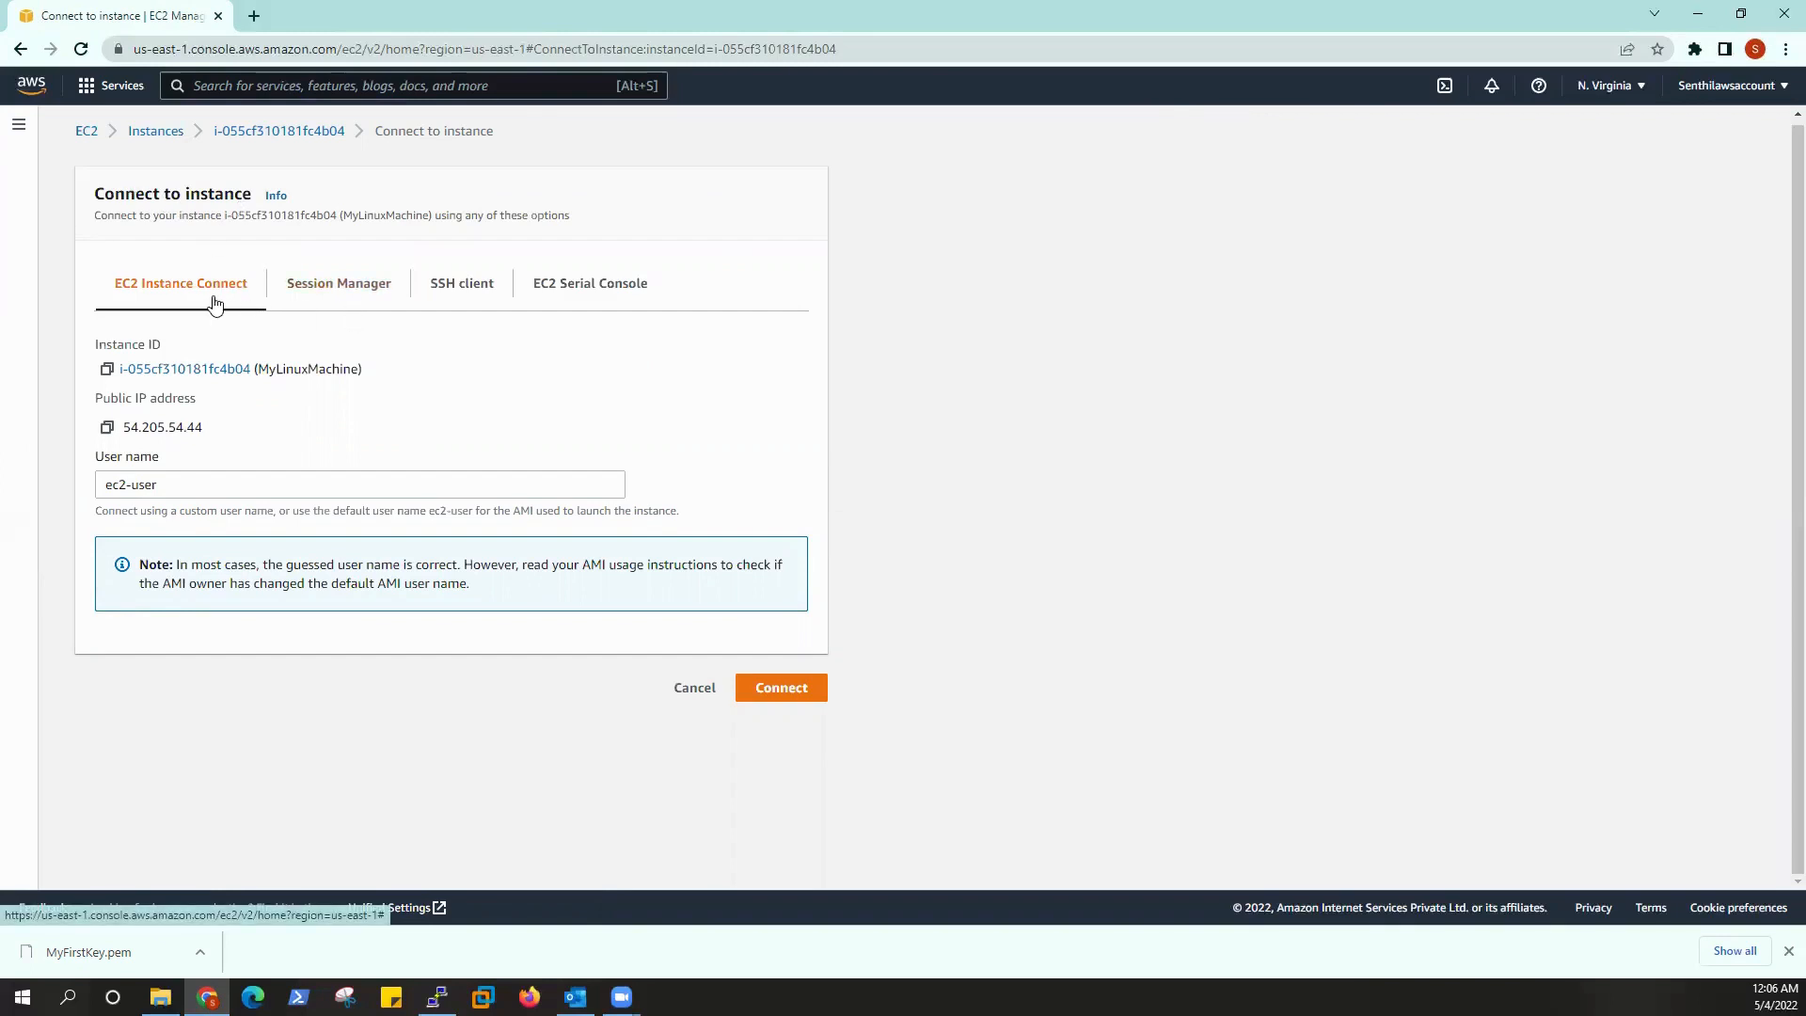
left_click(340, 301)
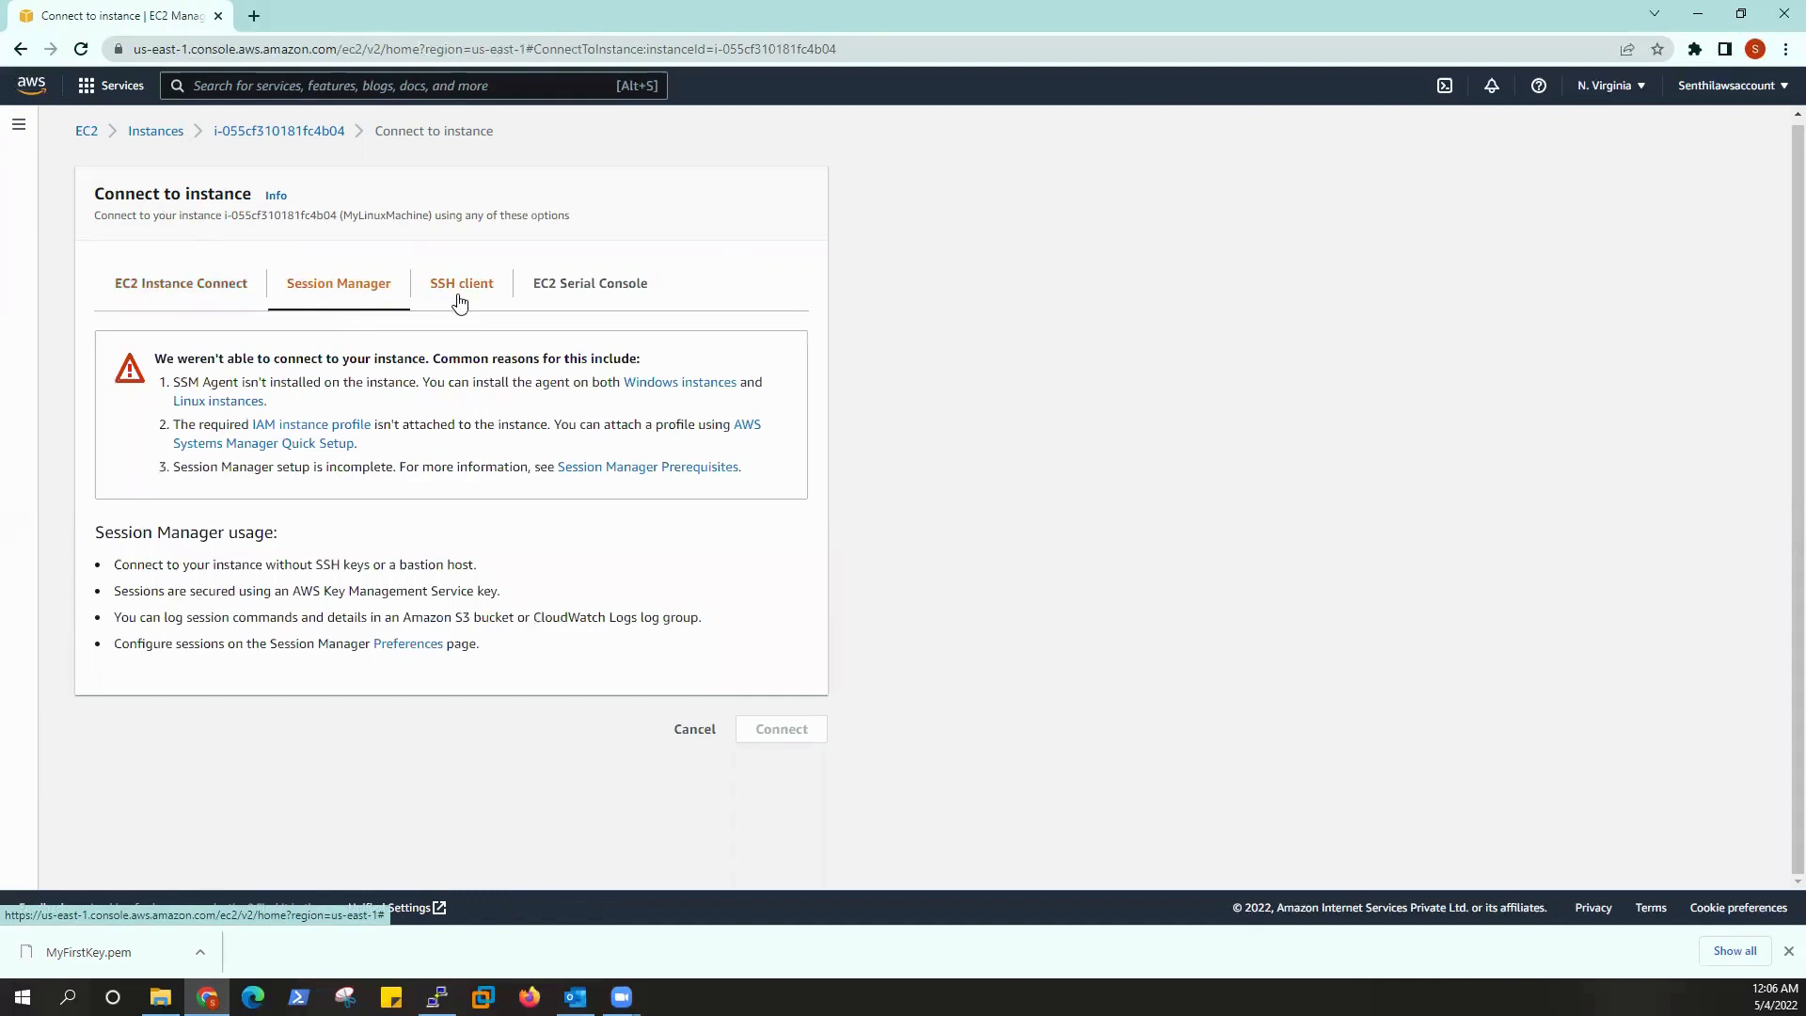
left_click(460, 302)
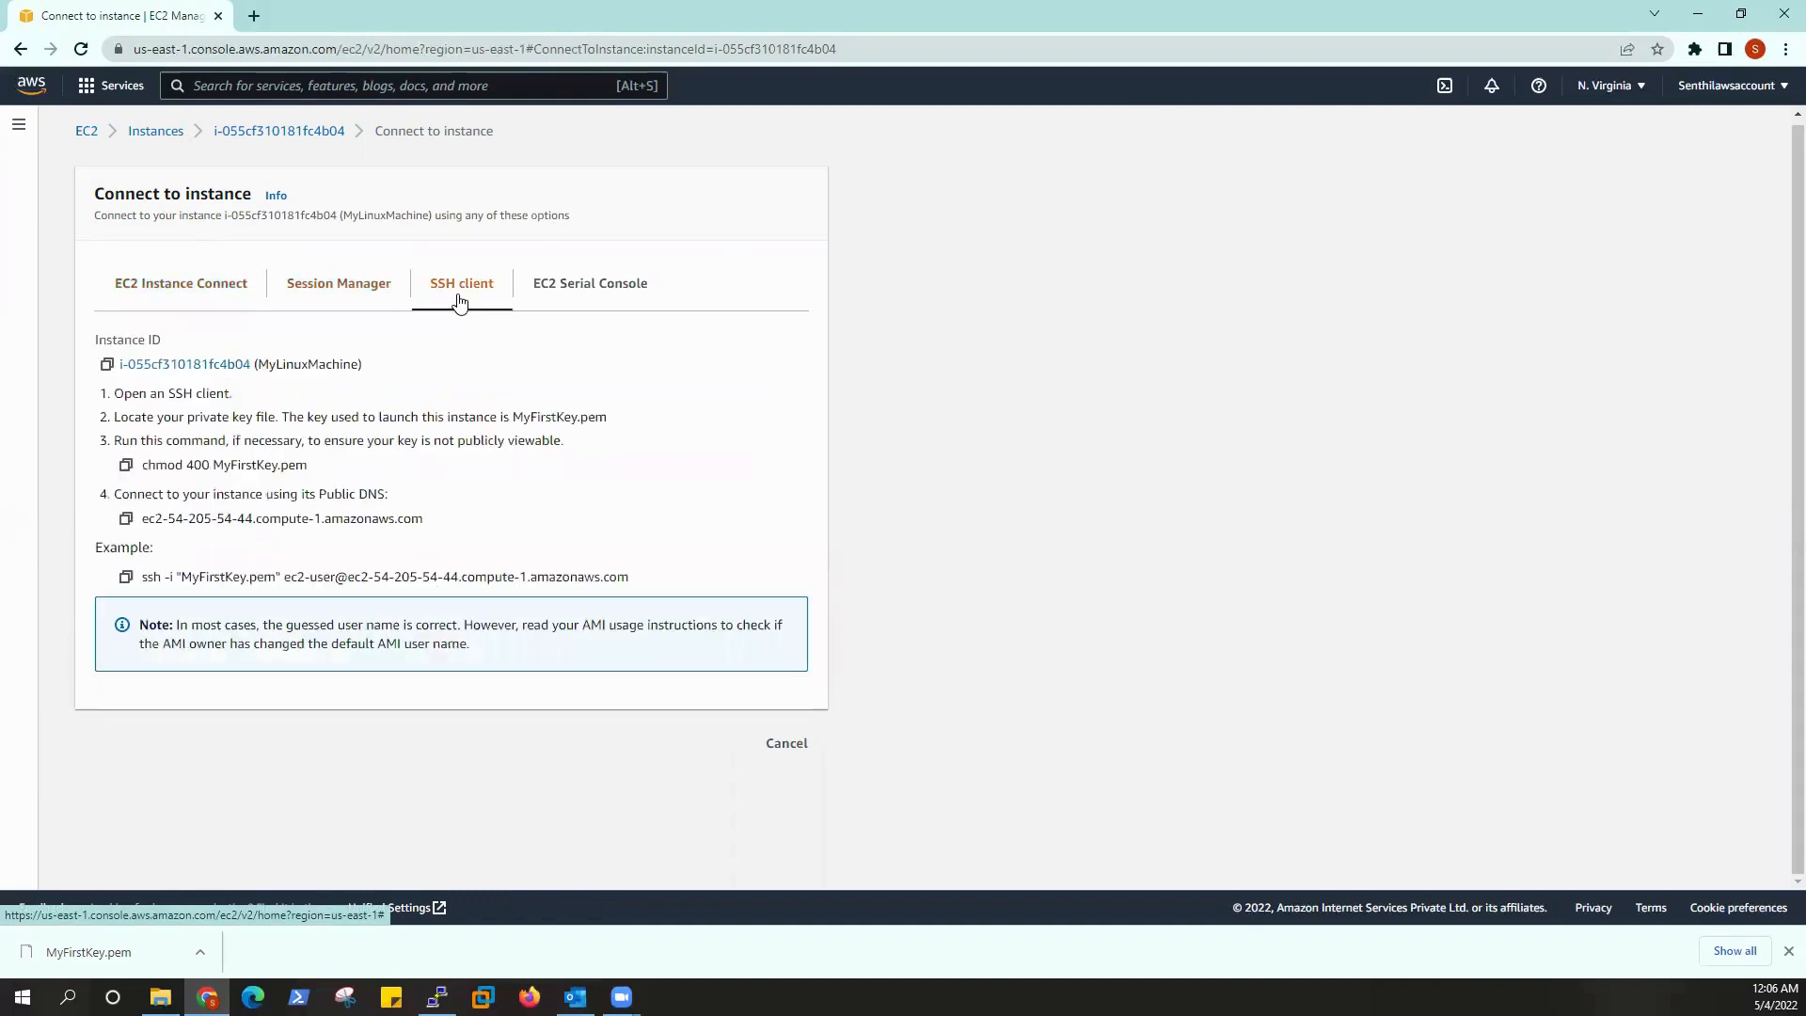
left_click(616, 301)
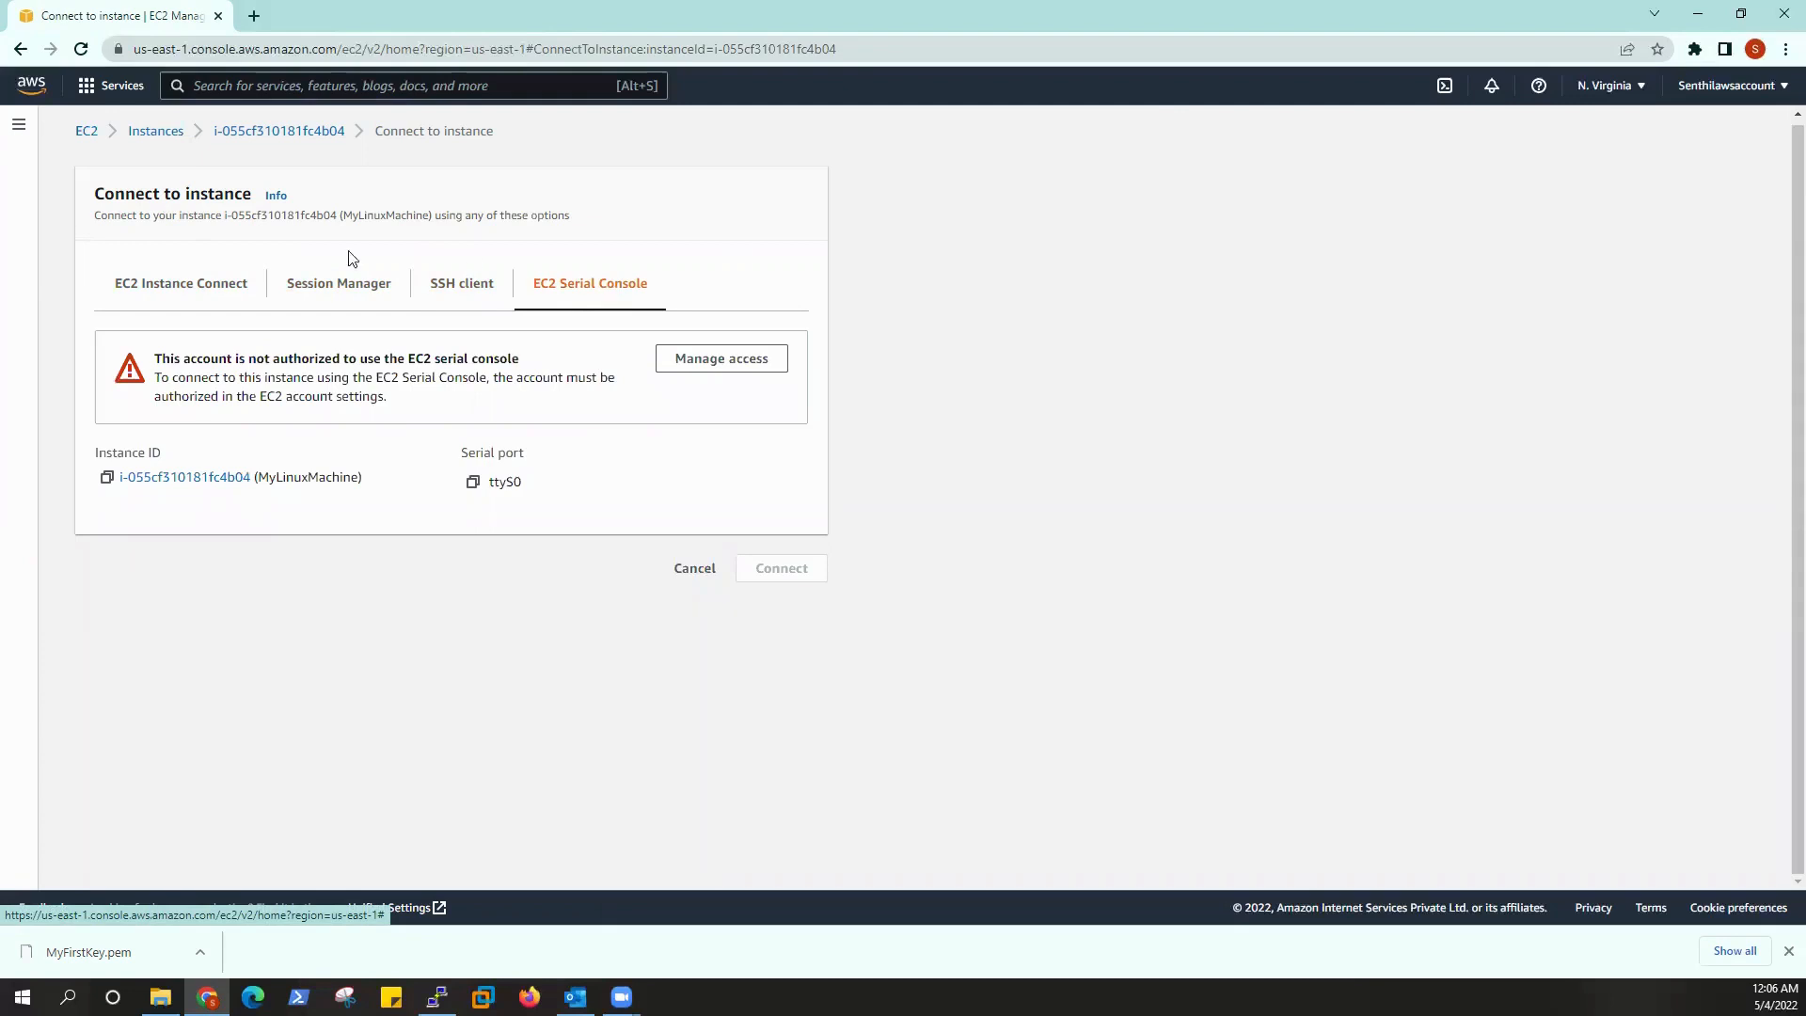
left_click(205, 306)
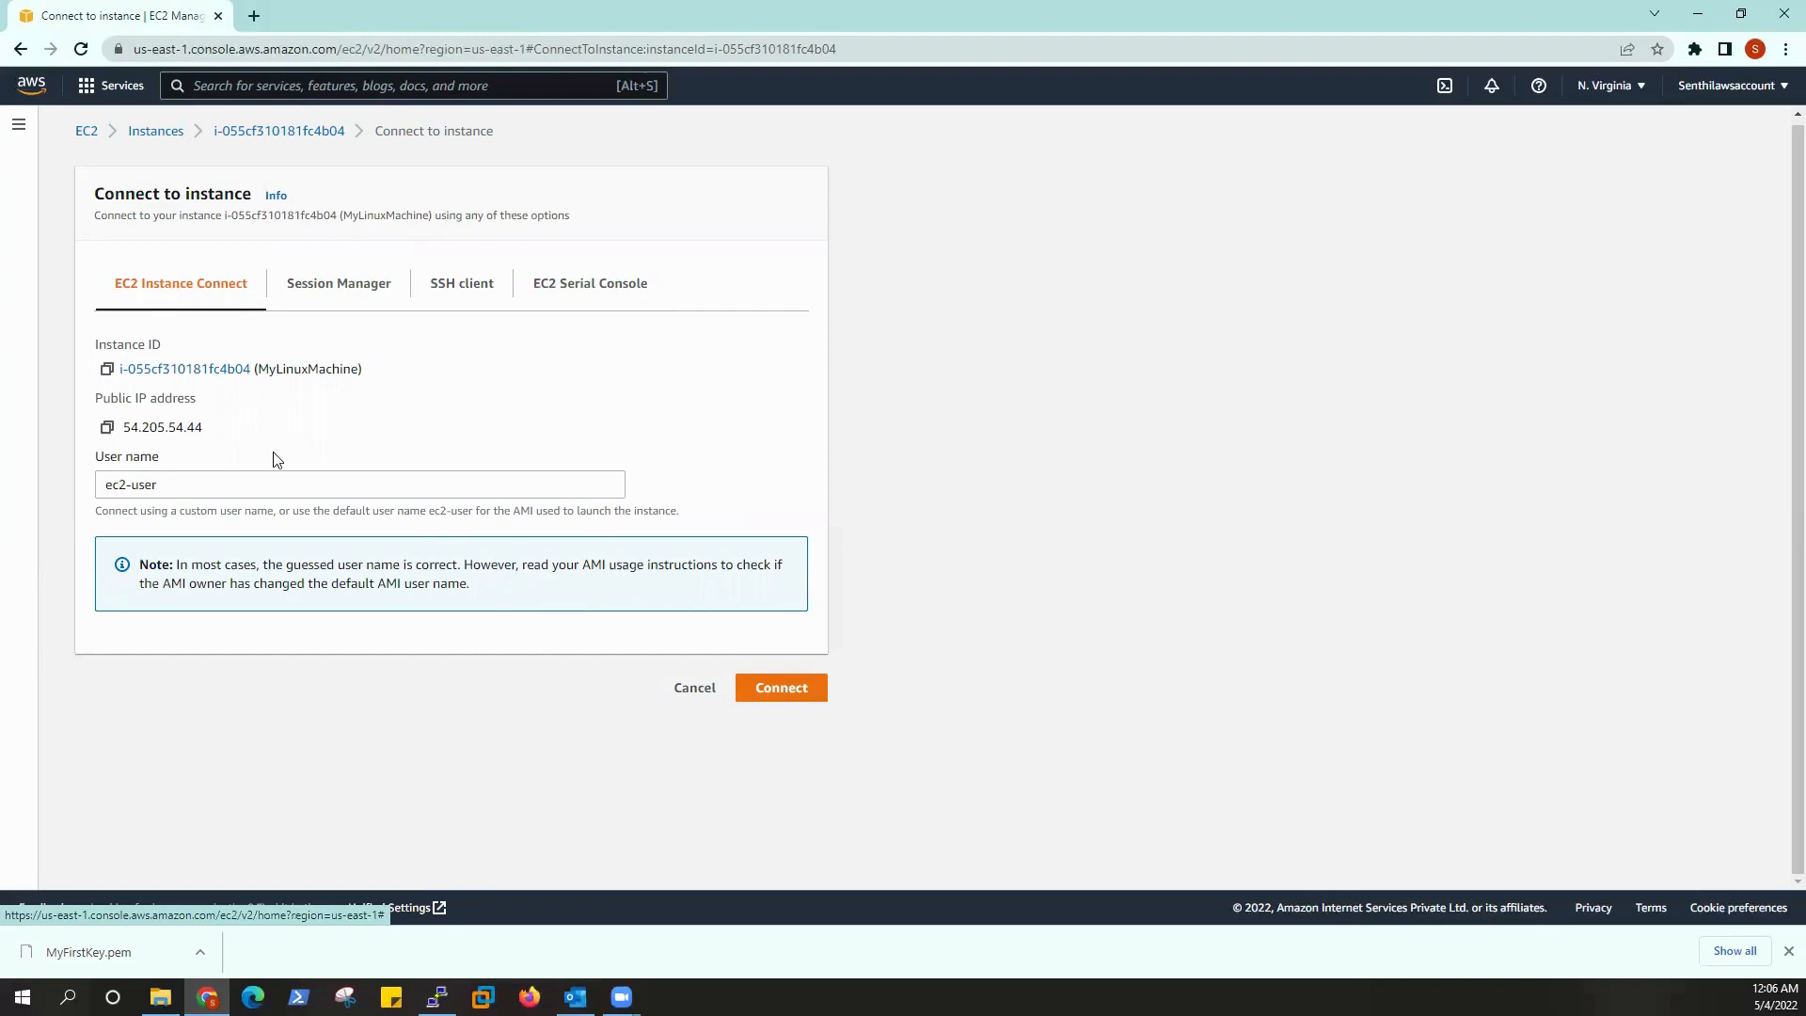
left_click(795, 702)
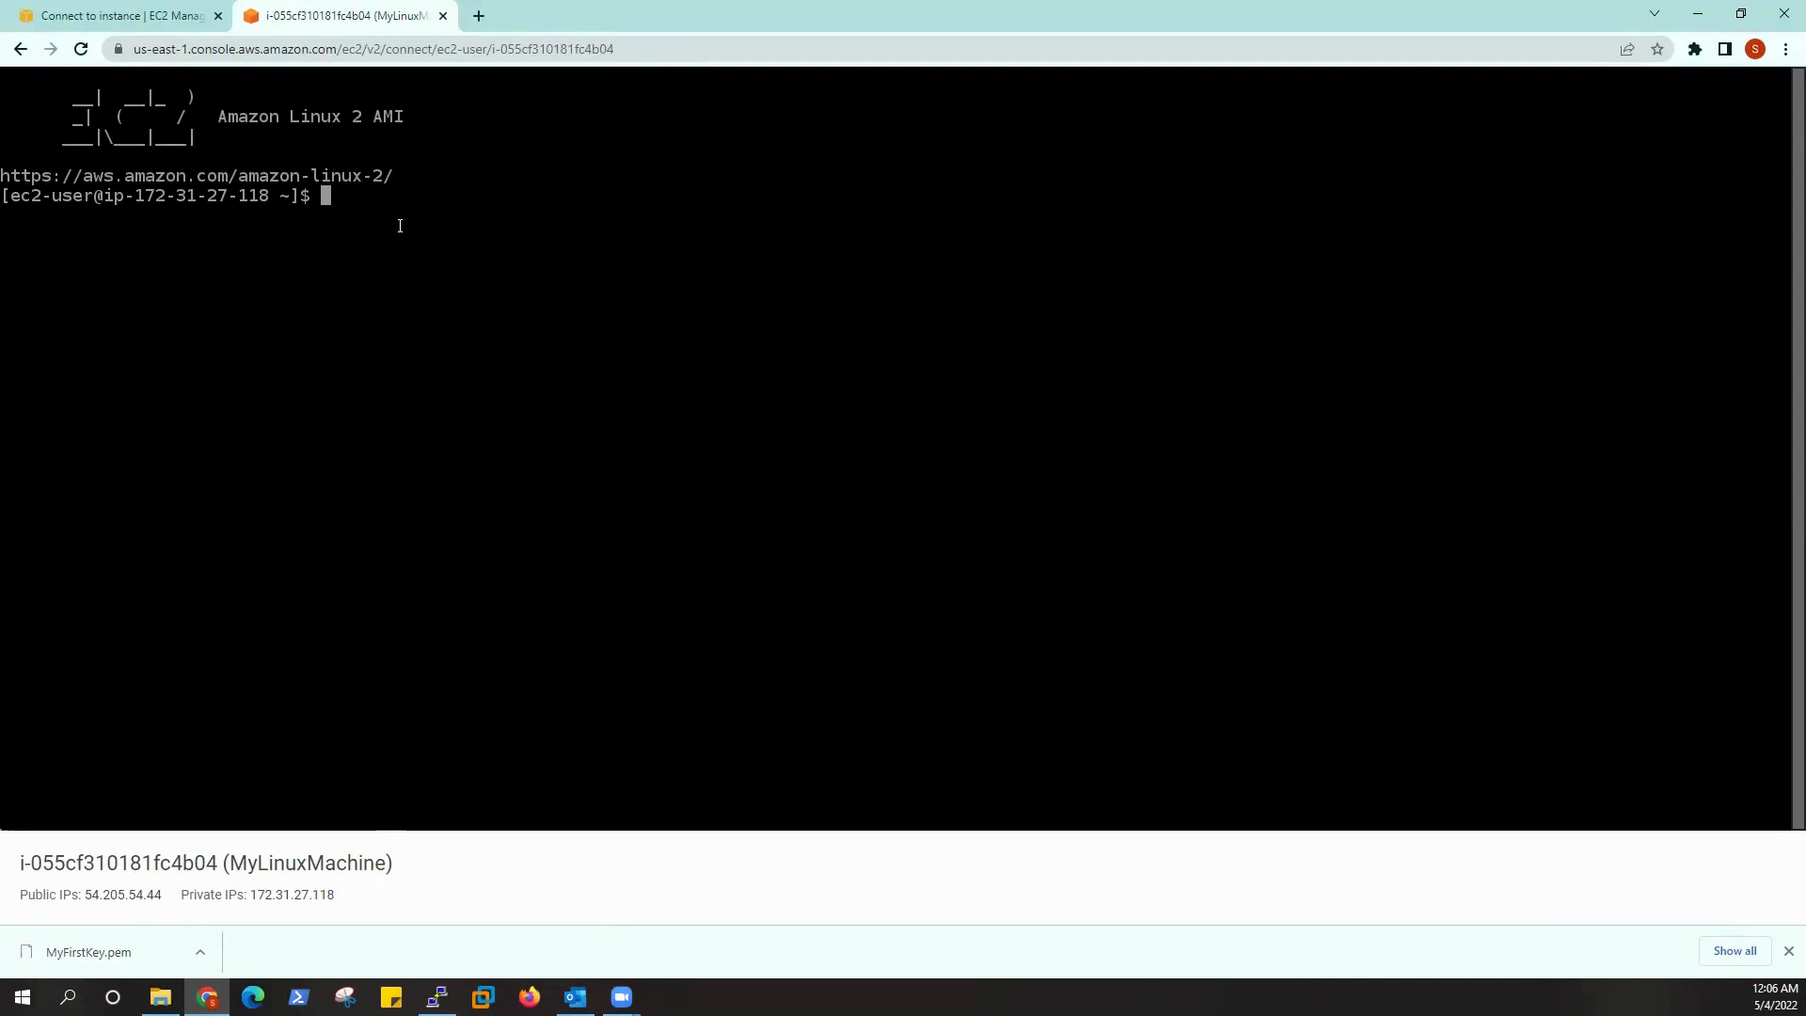
- Check the logged-in user with whoami and the network interfaces with ip a, and highlight the private address of eth0
type("whoami")
key("Return")
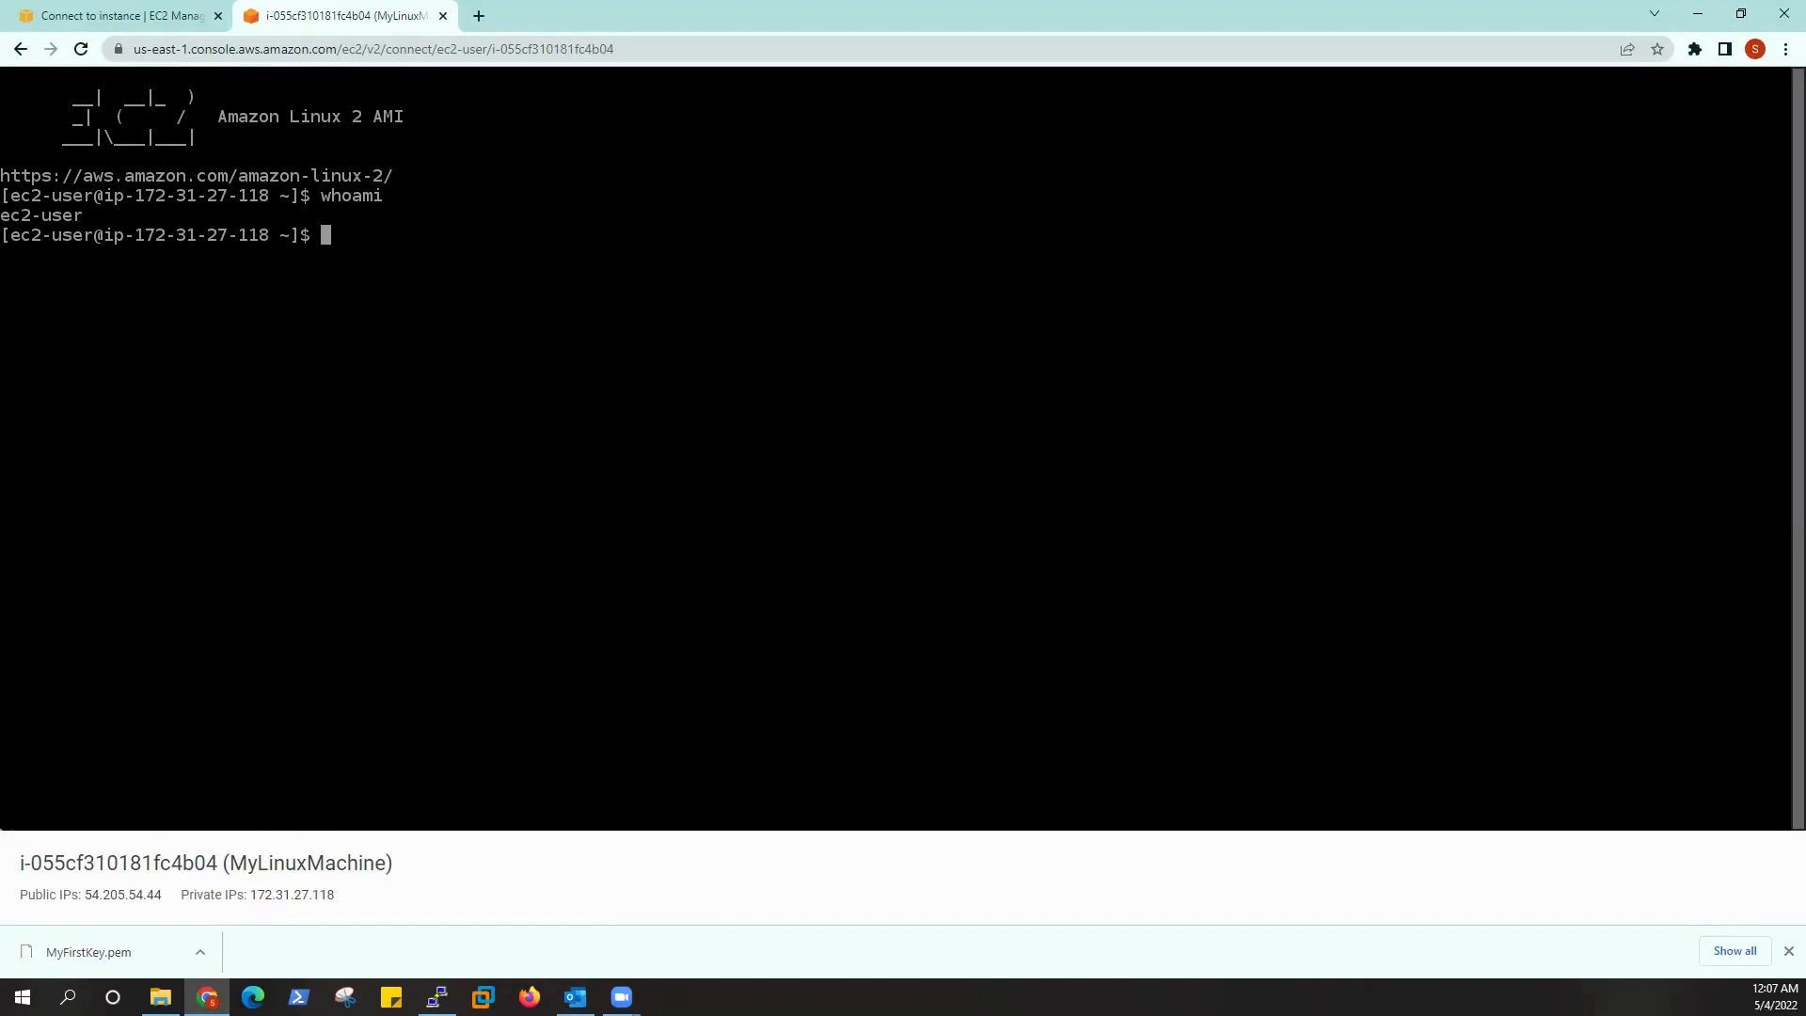
type("ip a")
key("Return")
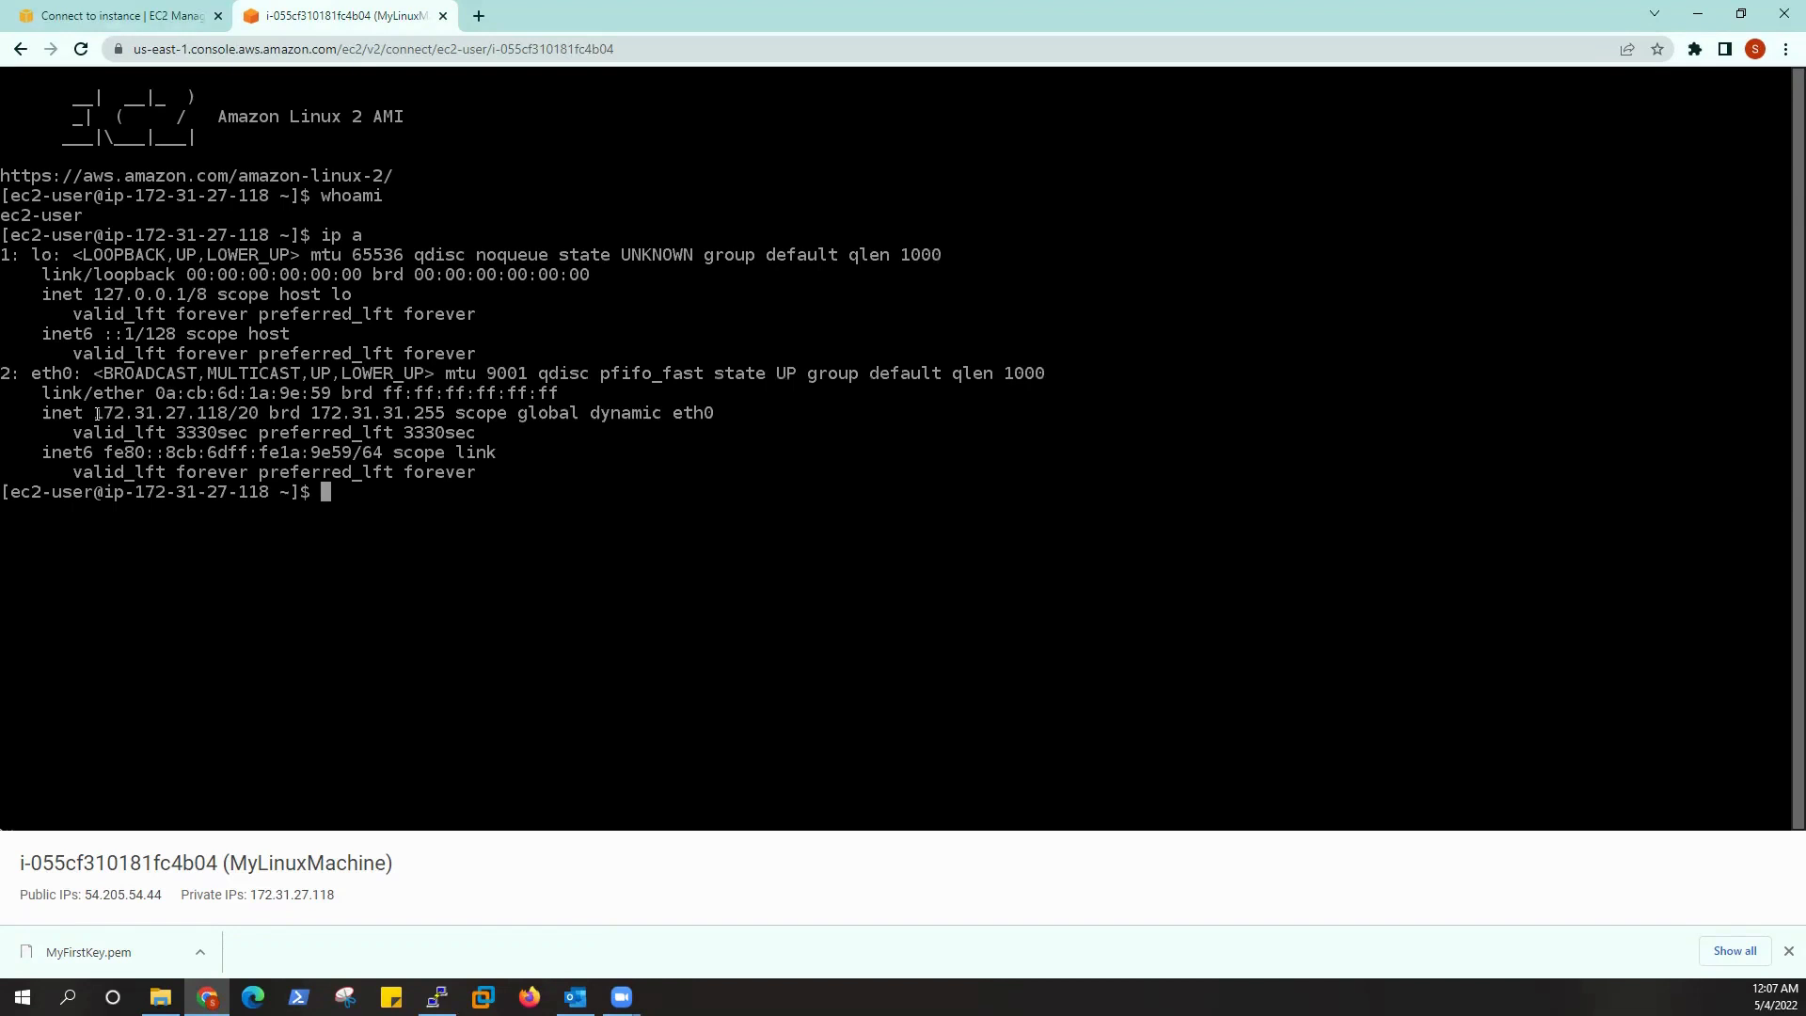
left_click_drag(95, 413, 276, 408)
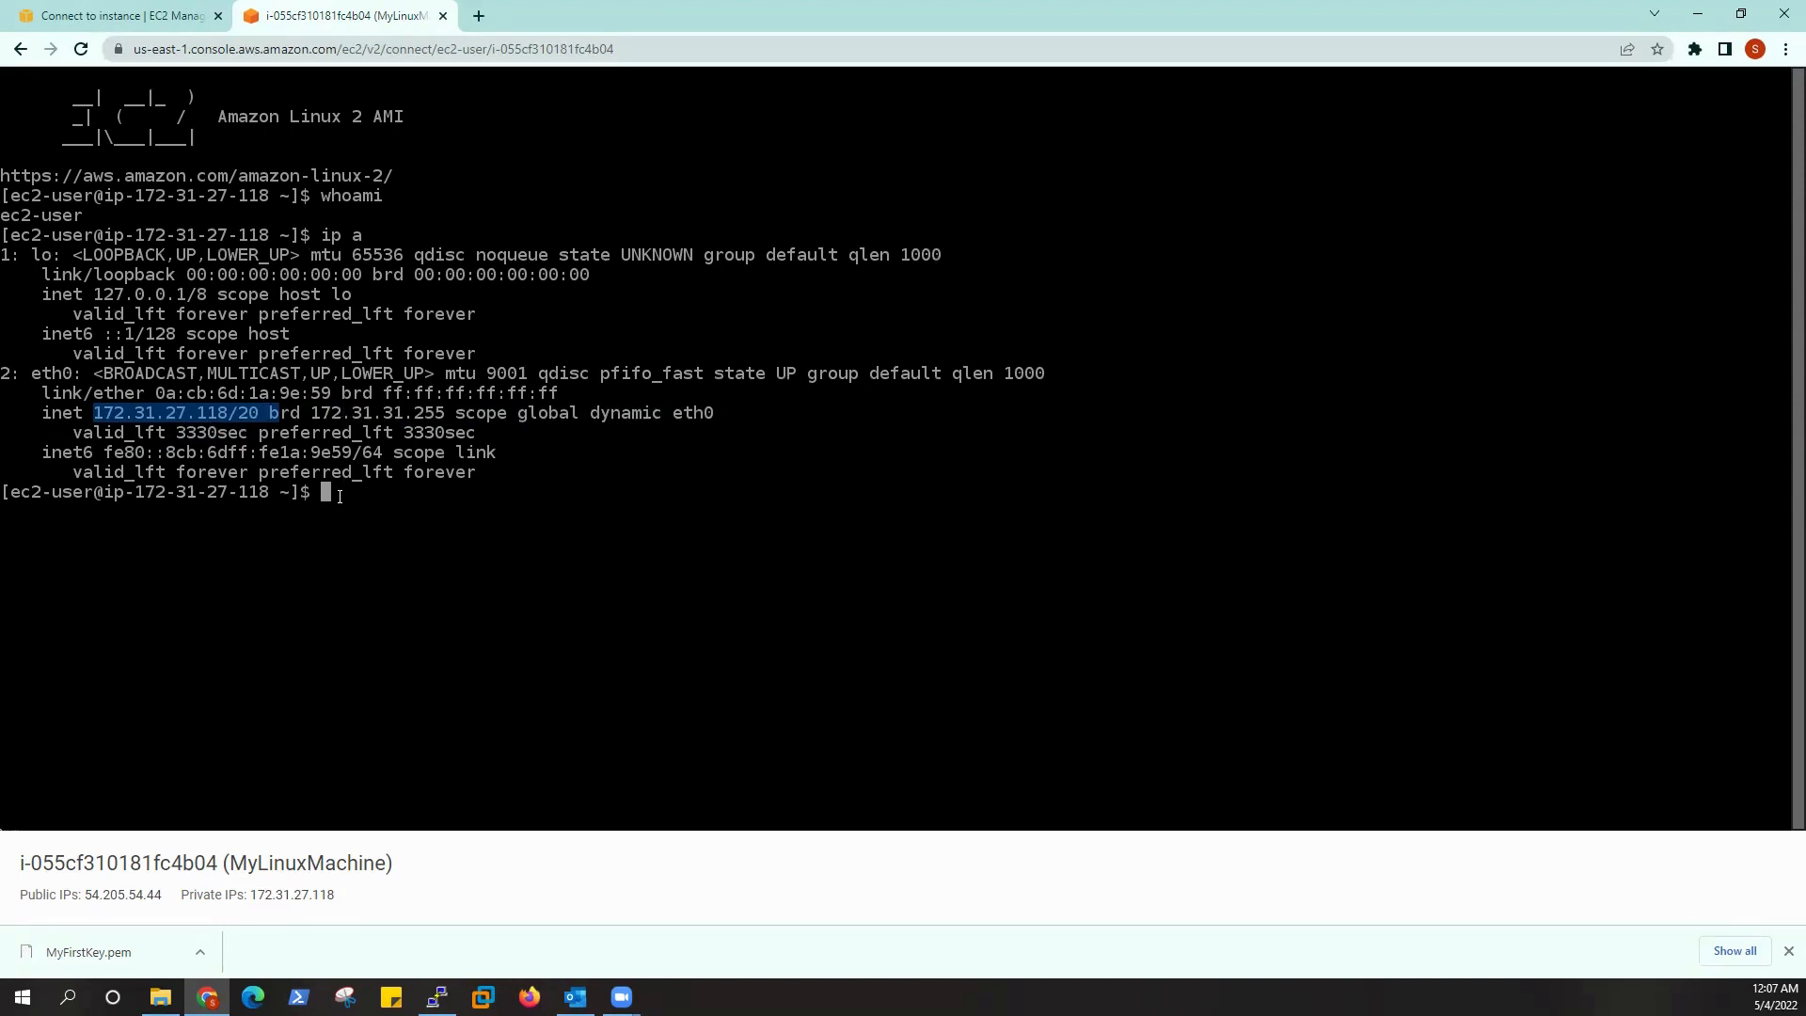
- Switch the terminal session to the root user with sudo su
type("sudo su")
key("Return")
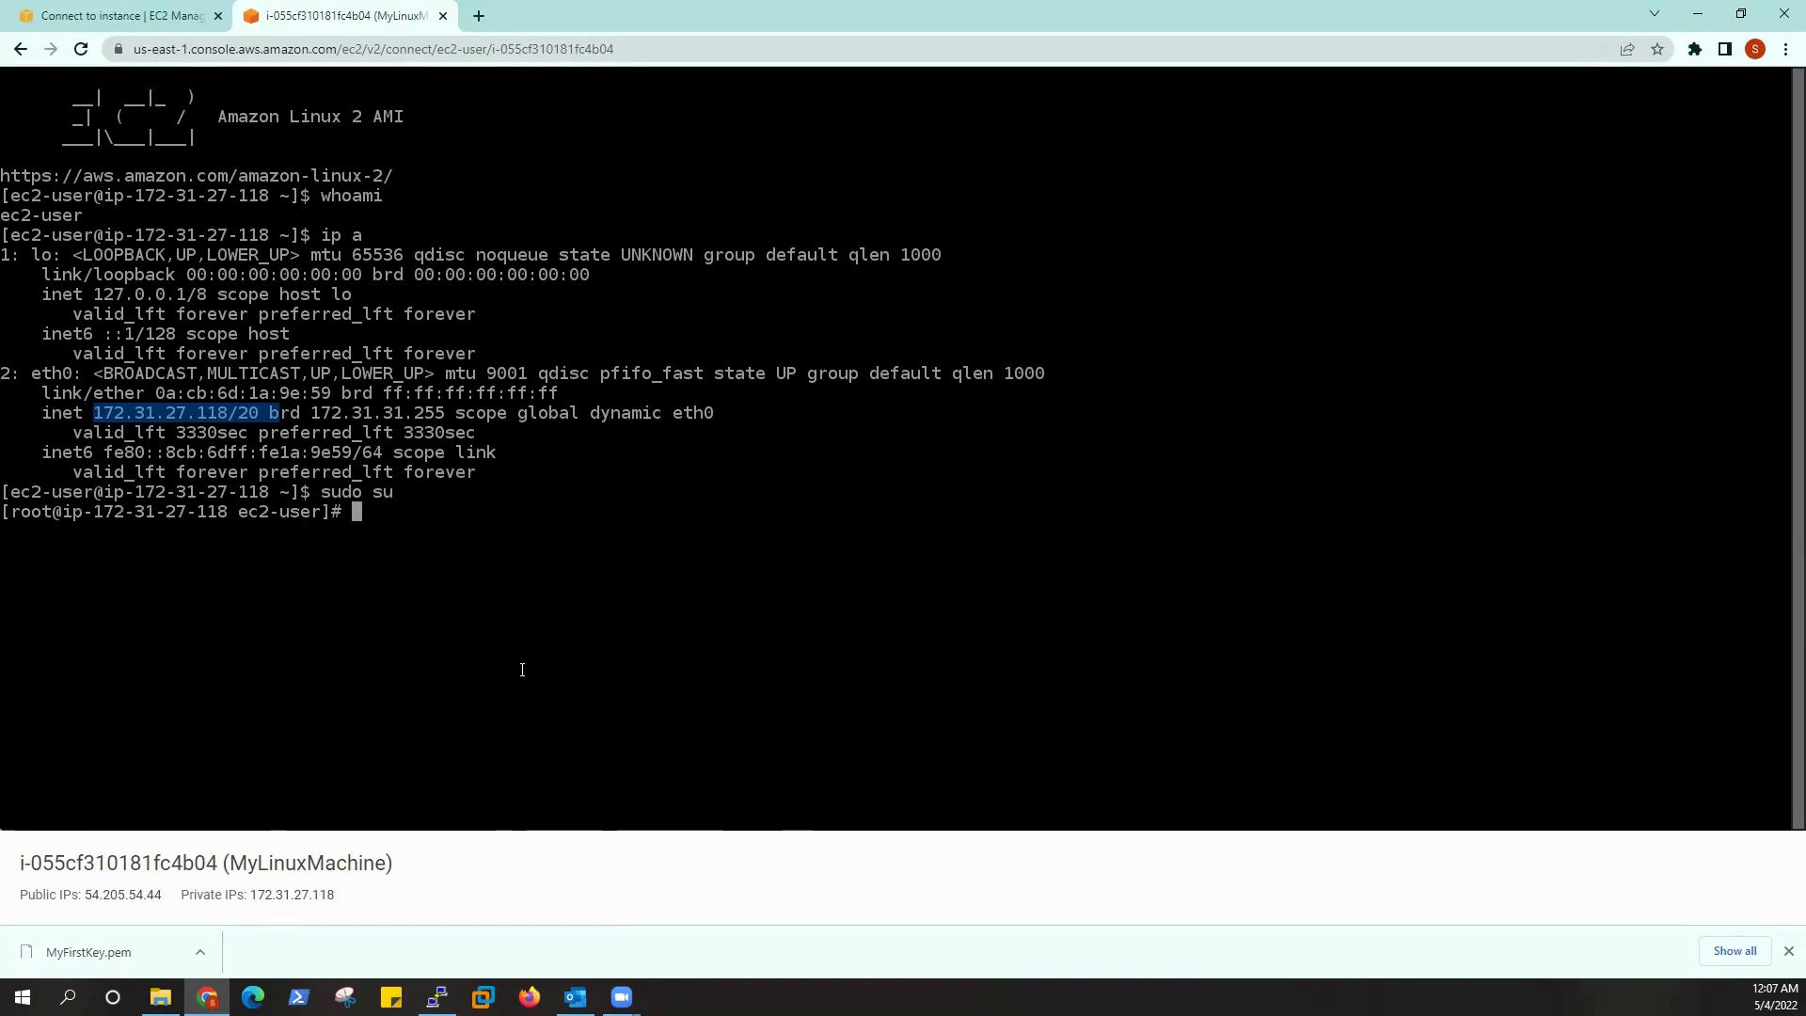
left_click(615, 609)
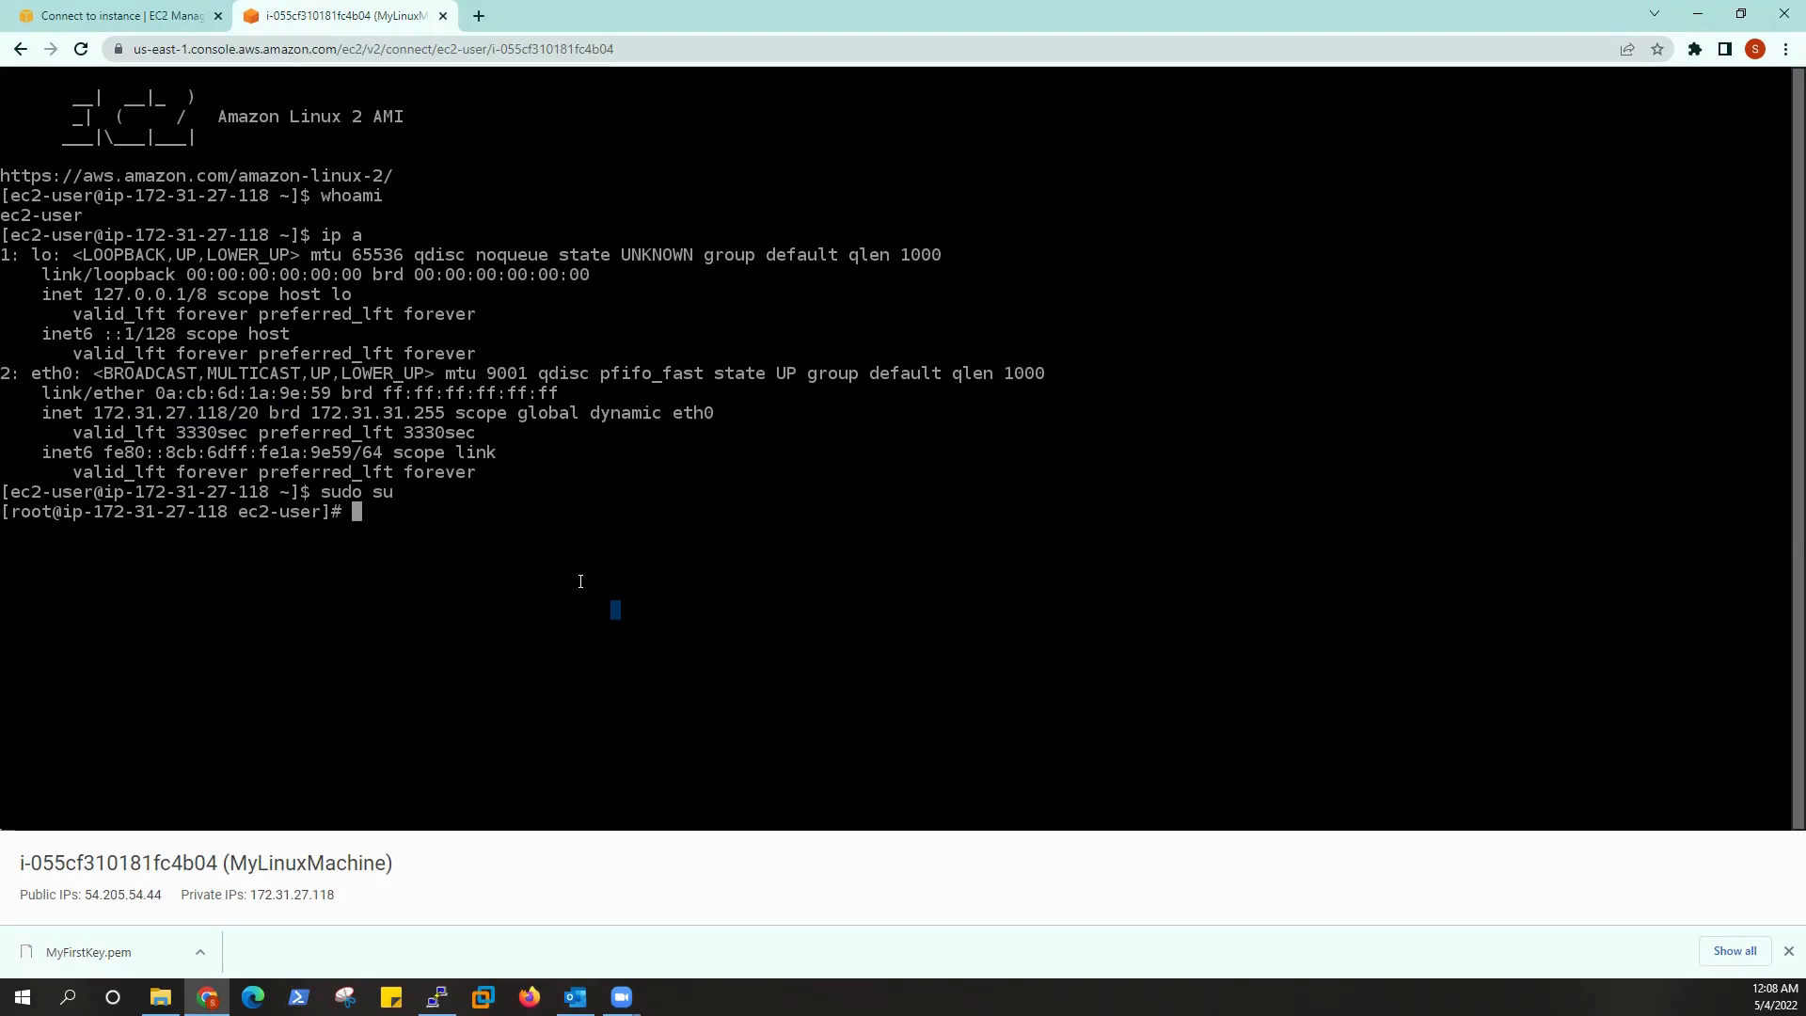